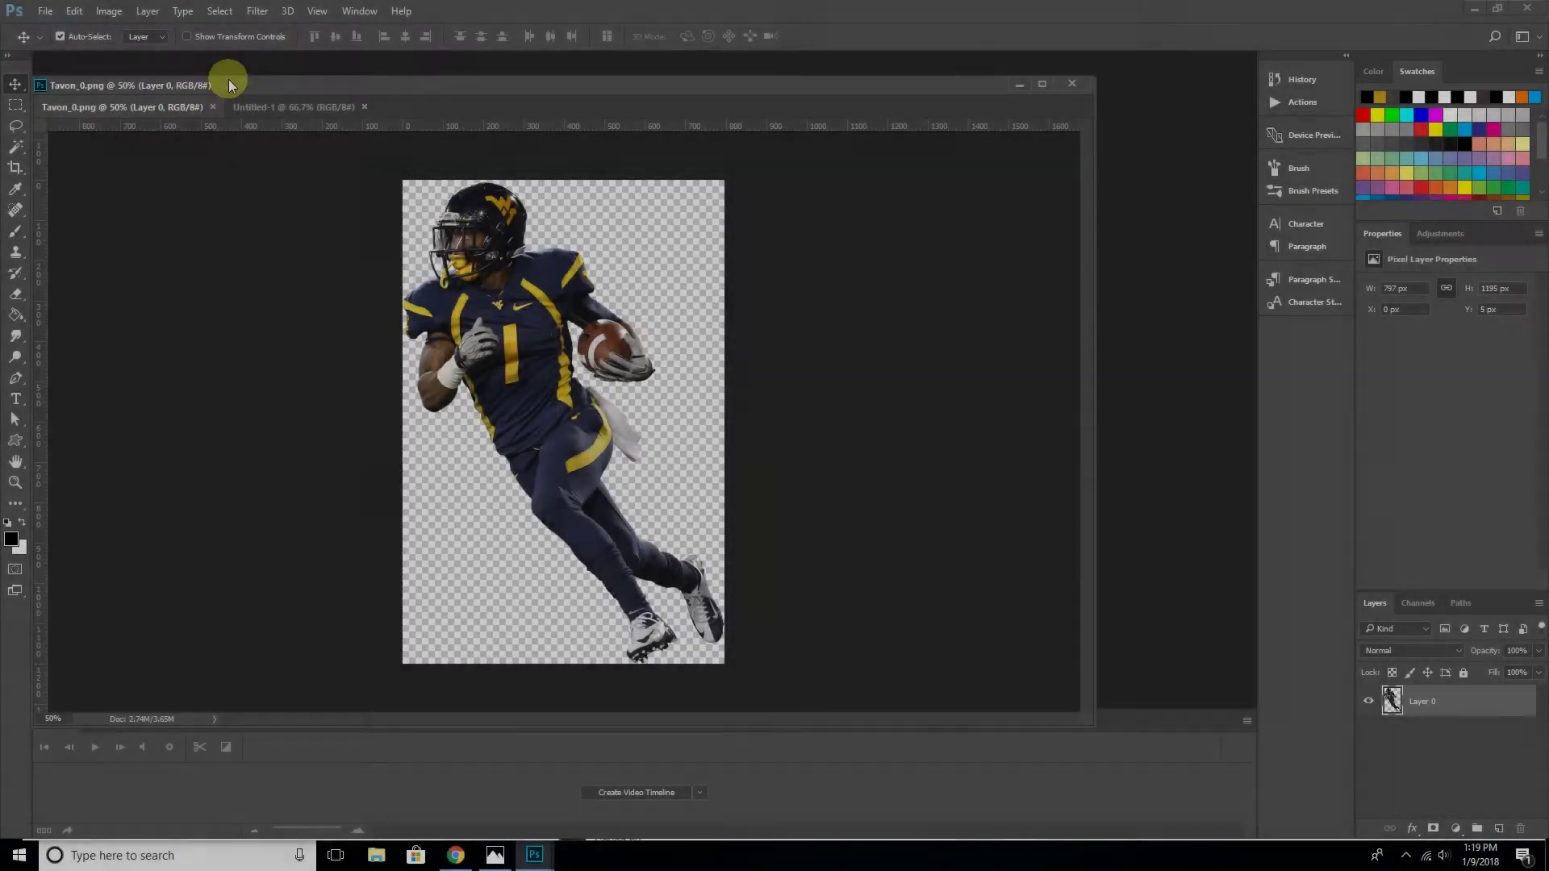
Move the player into Untitled-1, scale him to about 63%, rotate about 25°, and open Camera Raw Filter
left_click_drag(229, 85, 235, 59)
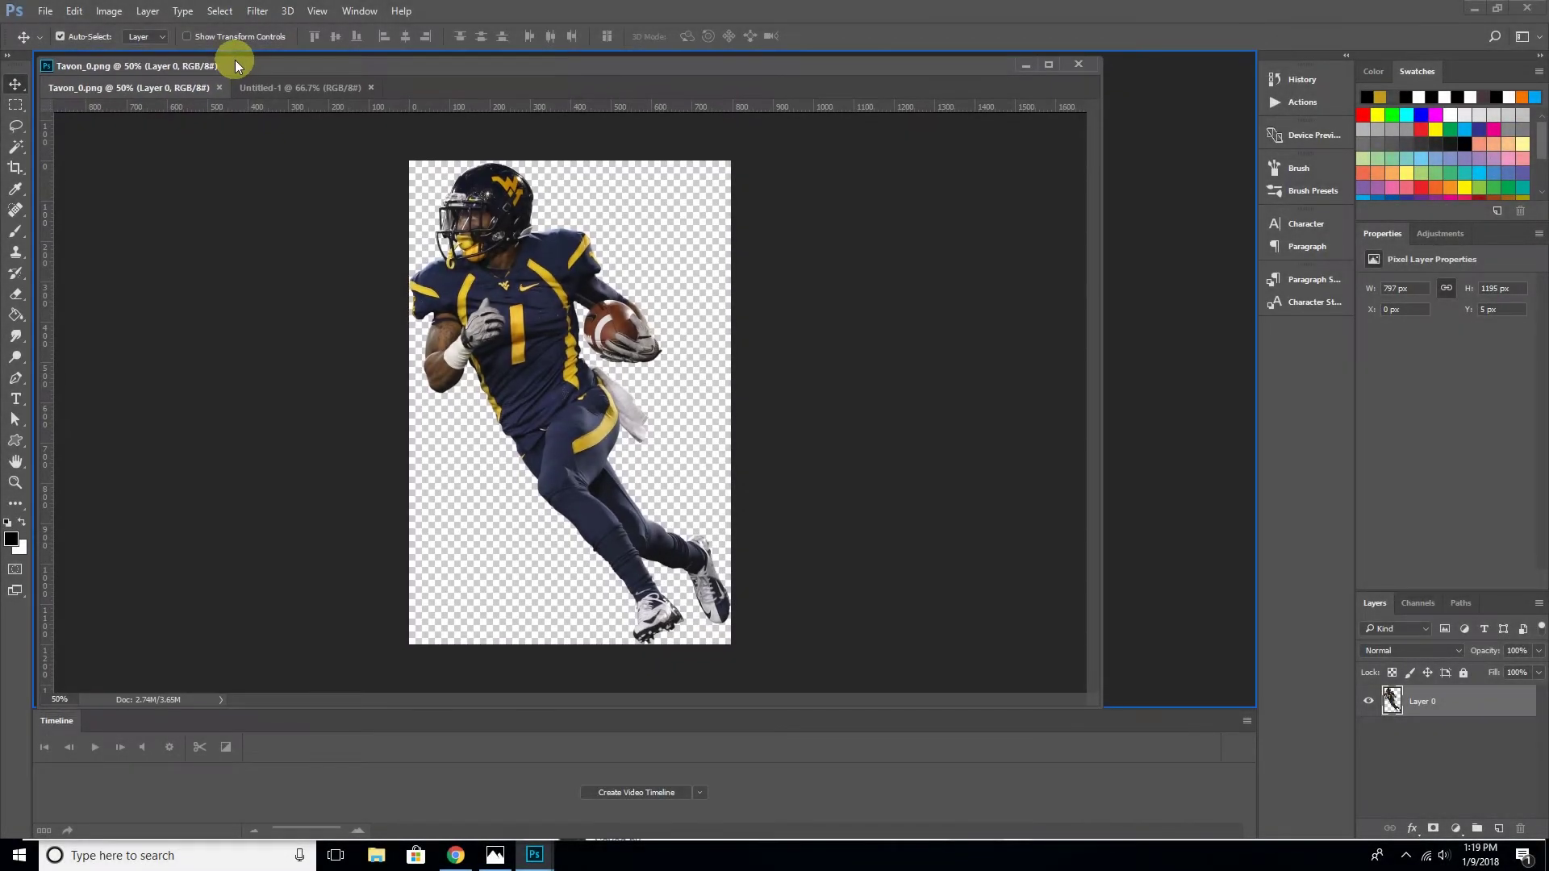
mouse_move(581, 281)
left_mouse_down()
mouse_move(340, 119)
mouse_move(602, 389)
mouse_move(596, 356)
left_mouse_up()
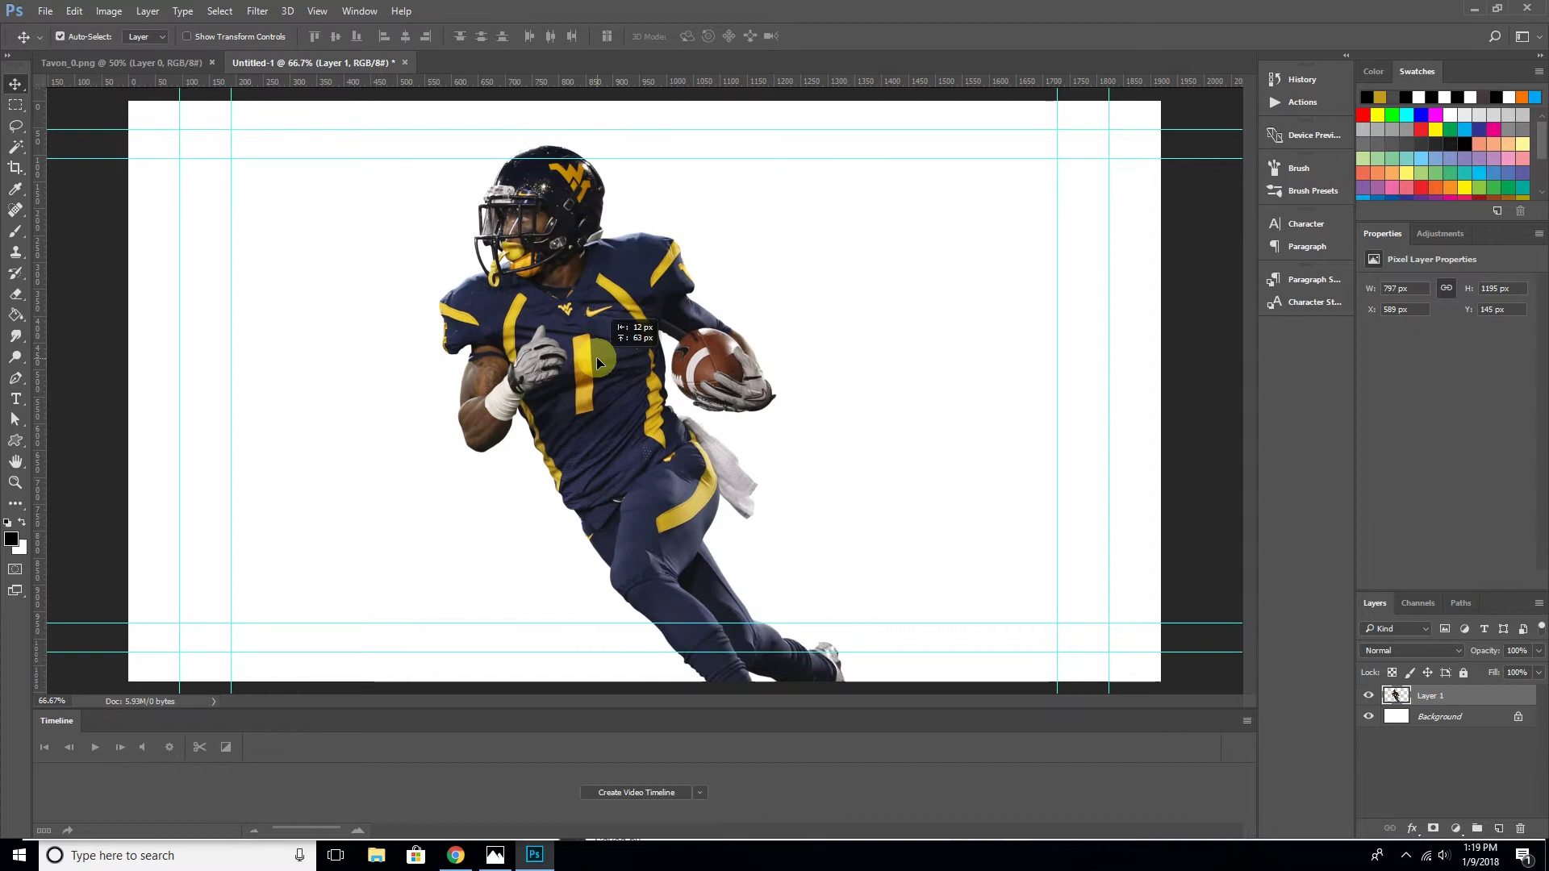
left_click(74, 12)
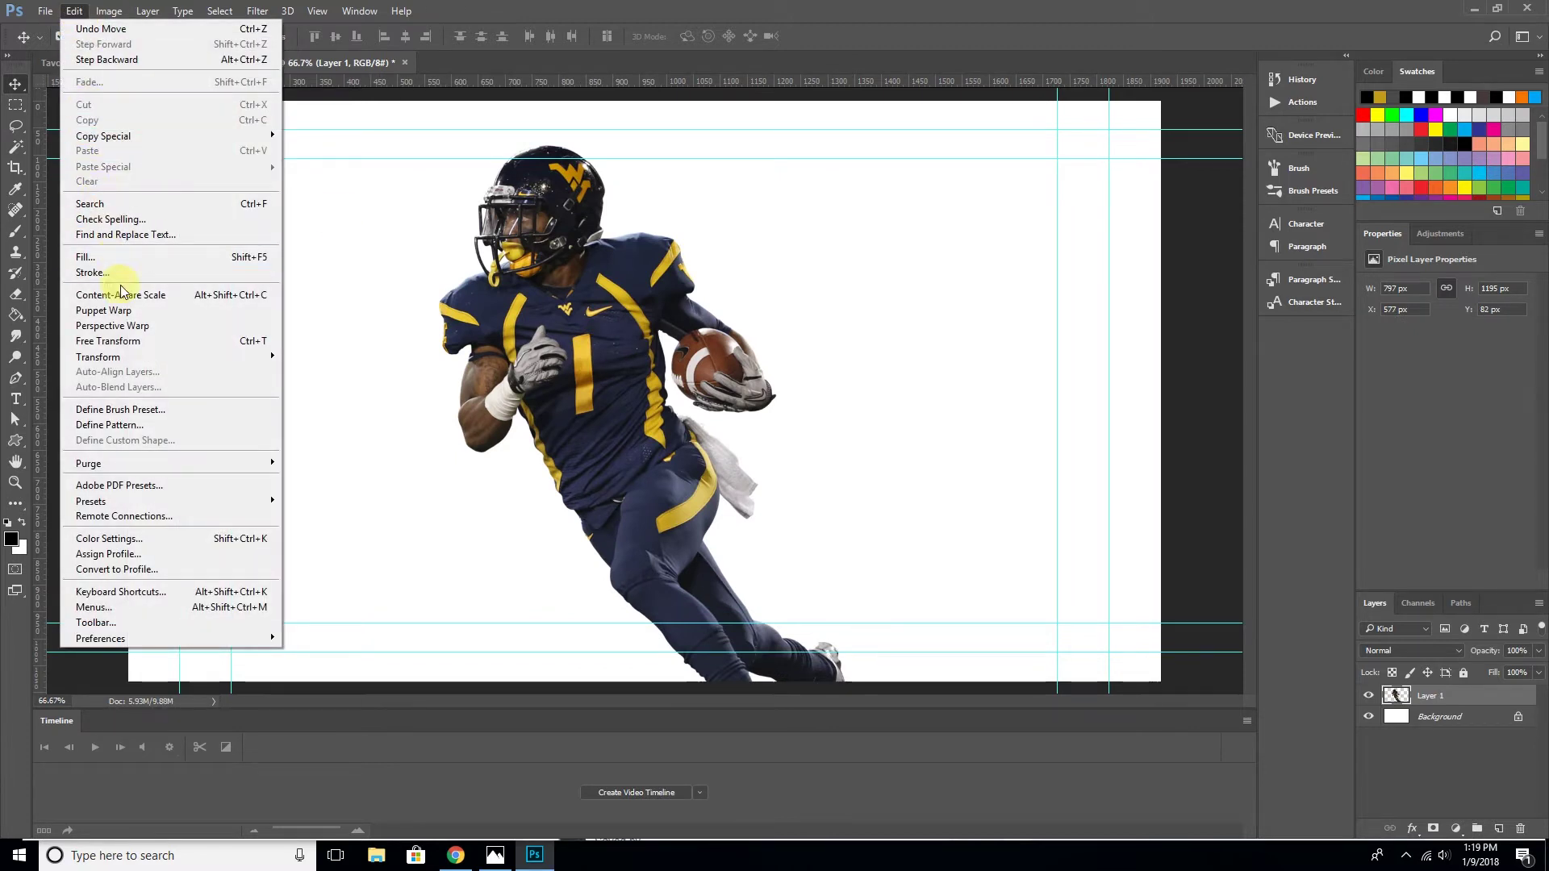
left_click(129, 335)
mouse_move(868, 146)
left_mouse_down()
mouse_move(807, 254)
mouse_move(838, 357)
mouse_move(827, 379)
left_mouse_up()
left_click_drag(736, 409, 709, 346)
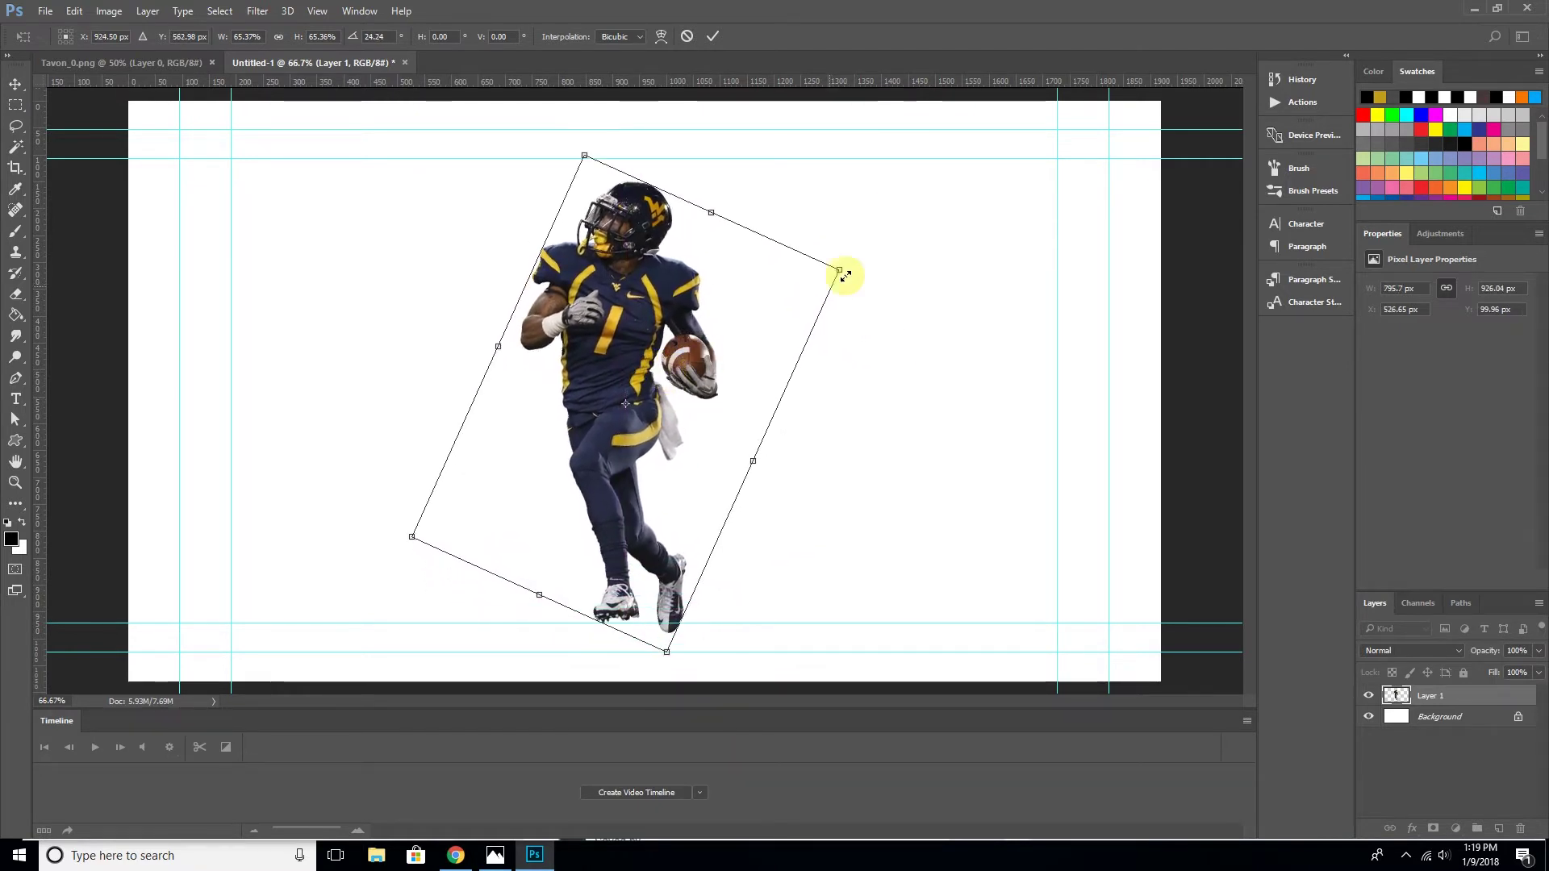
mouse_move(841, 266)
left_mouse_down()
mouse_move(834, 277)
mouse_move(888, 250)
mouse_move(857, 281)
left_mouse_up()
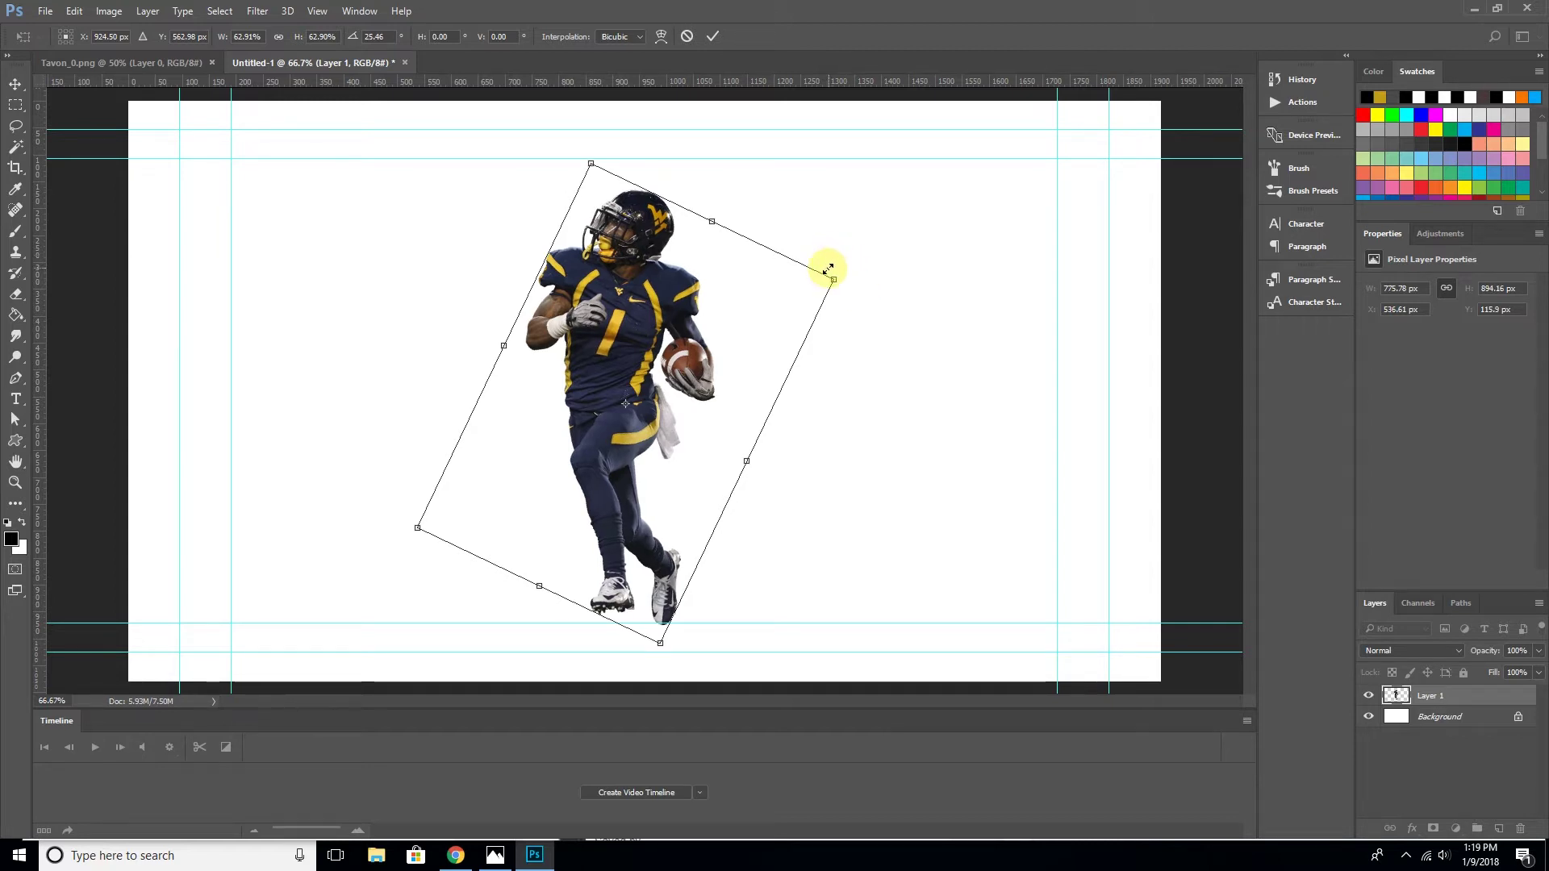
key("Return")
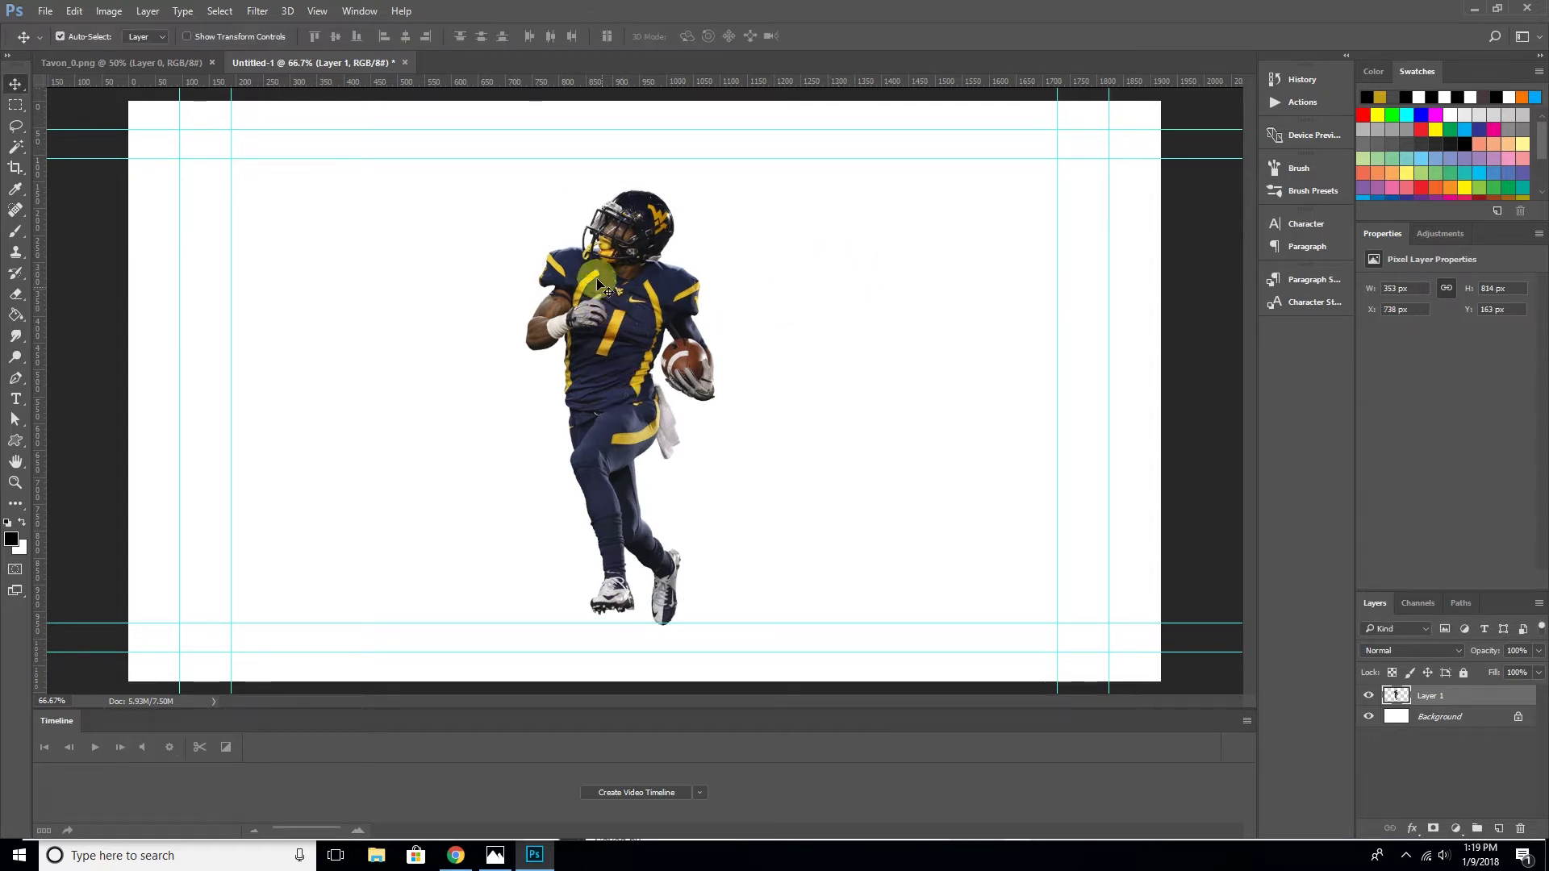
left_click(258, 10)
left_click(312, 103)
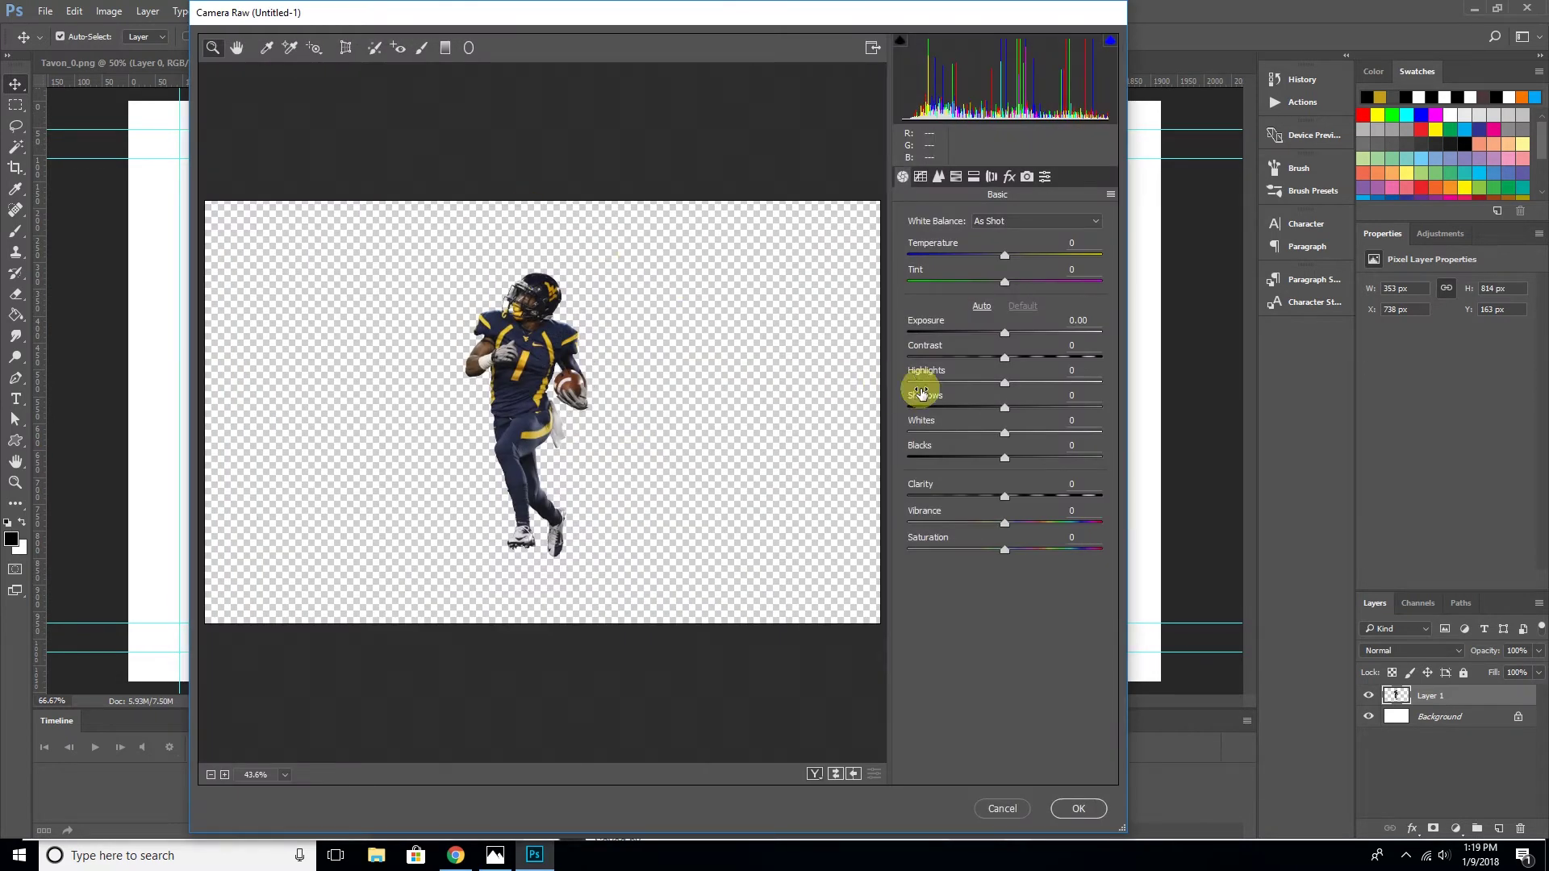
Lift shadows, raise clarity to +60, and set Yellows saturation +100 with every other colour -100
left_click_drag(1004, 407, 1047, 411)
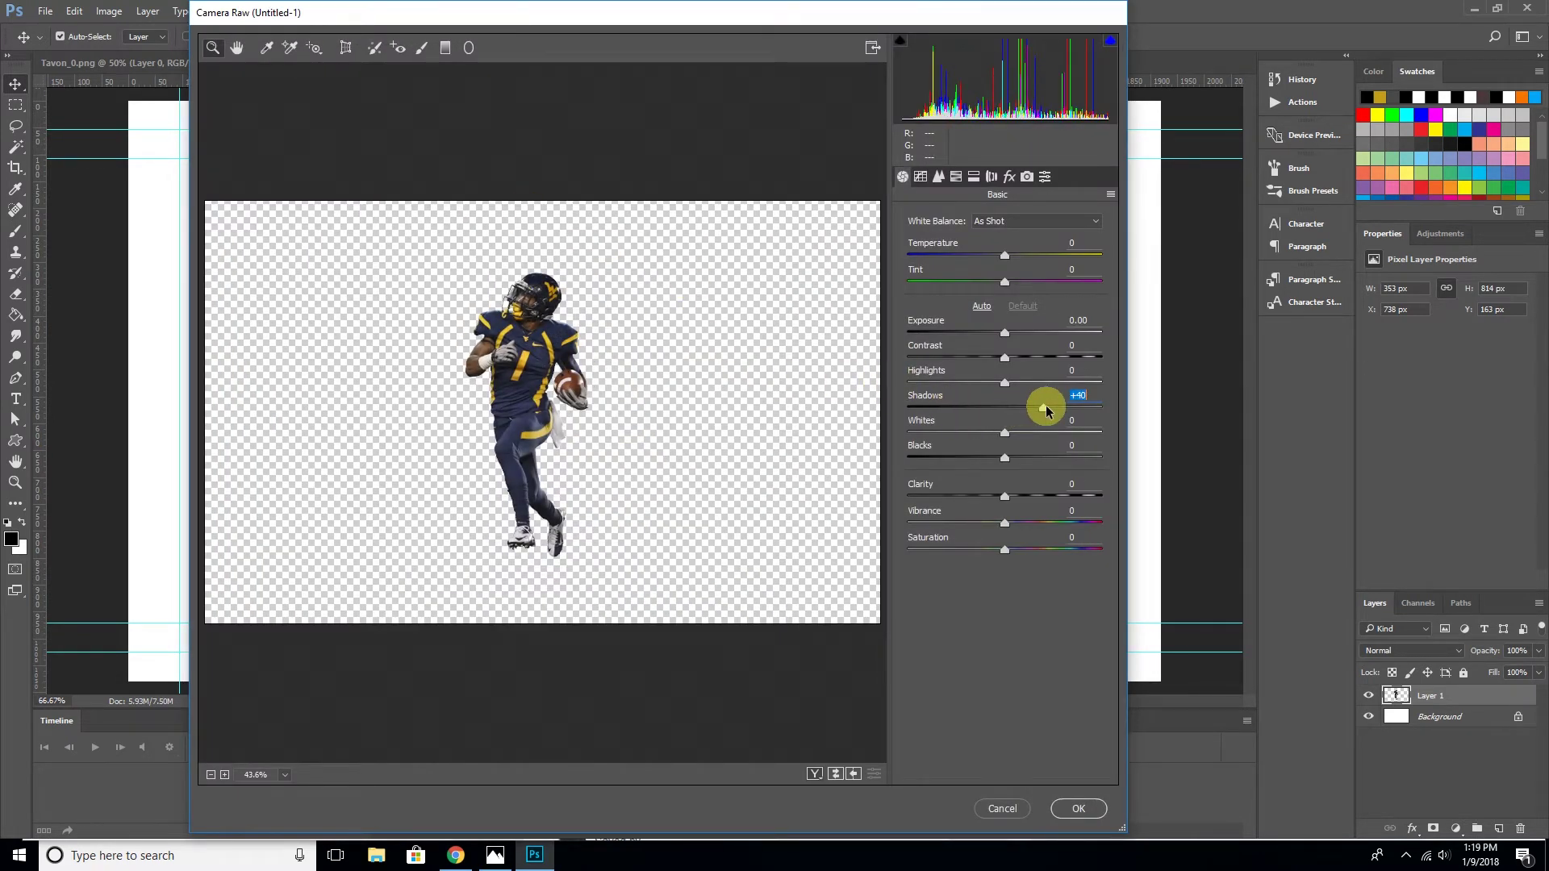
left_click_drag(1005, 495, 1063, 492)
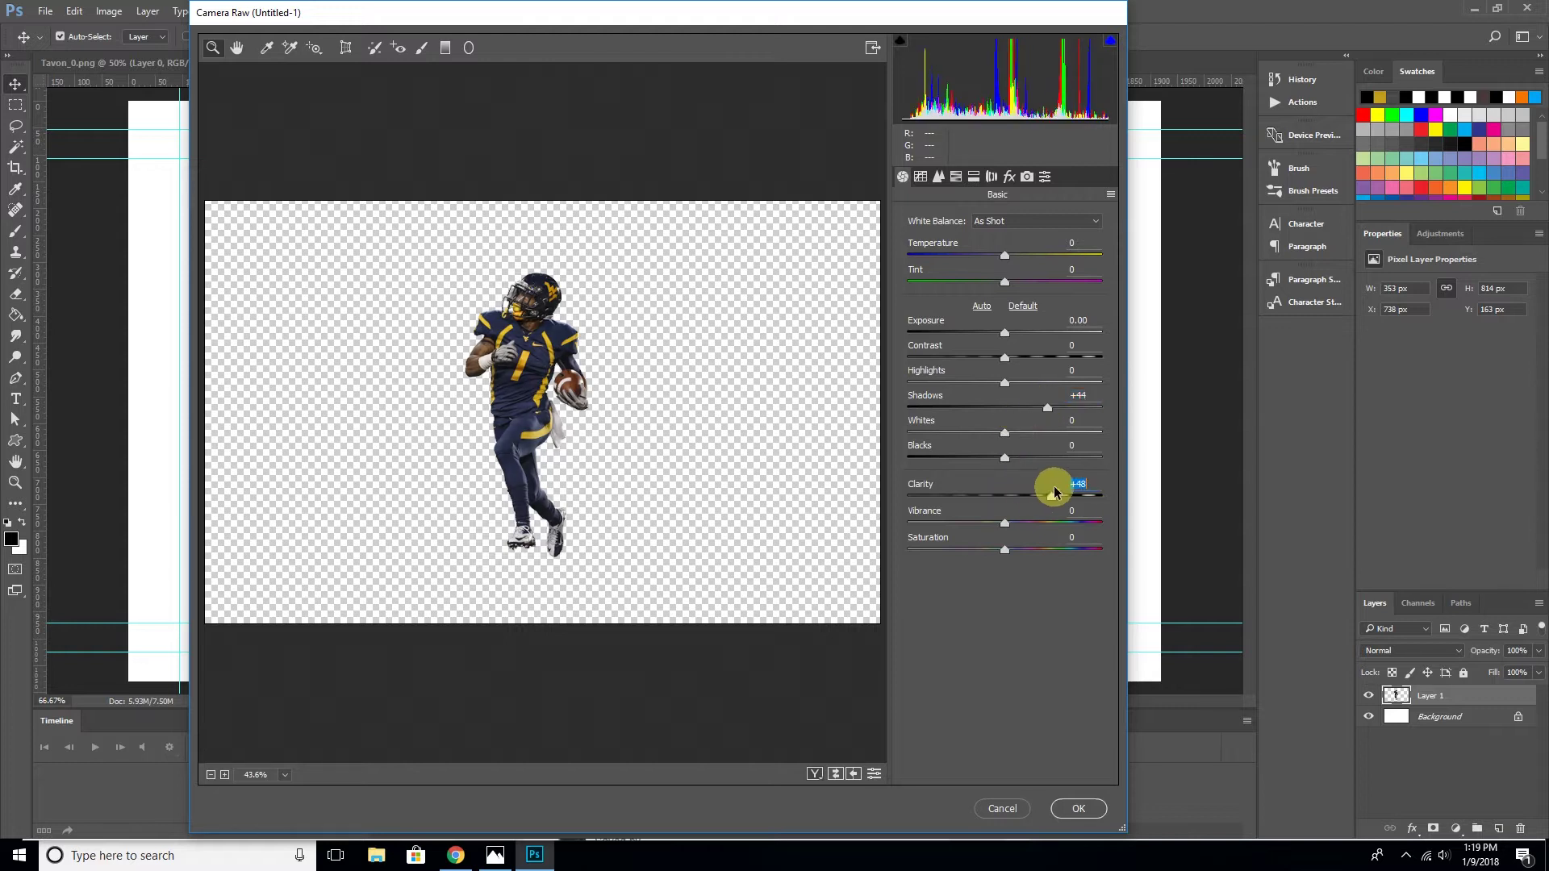
left_click(974, 176)
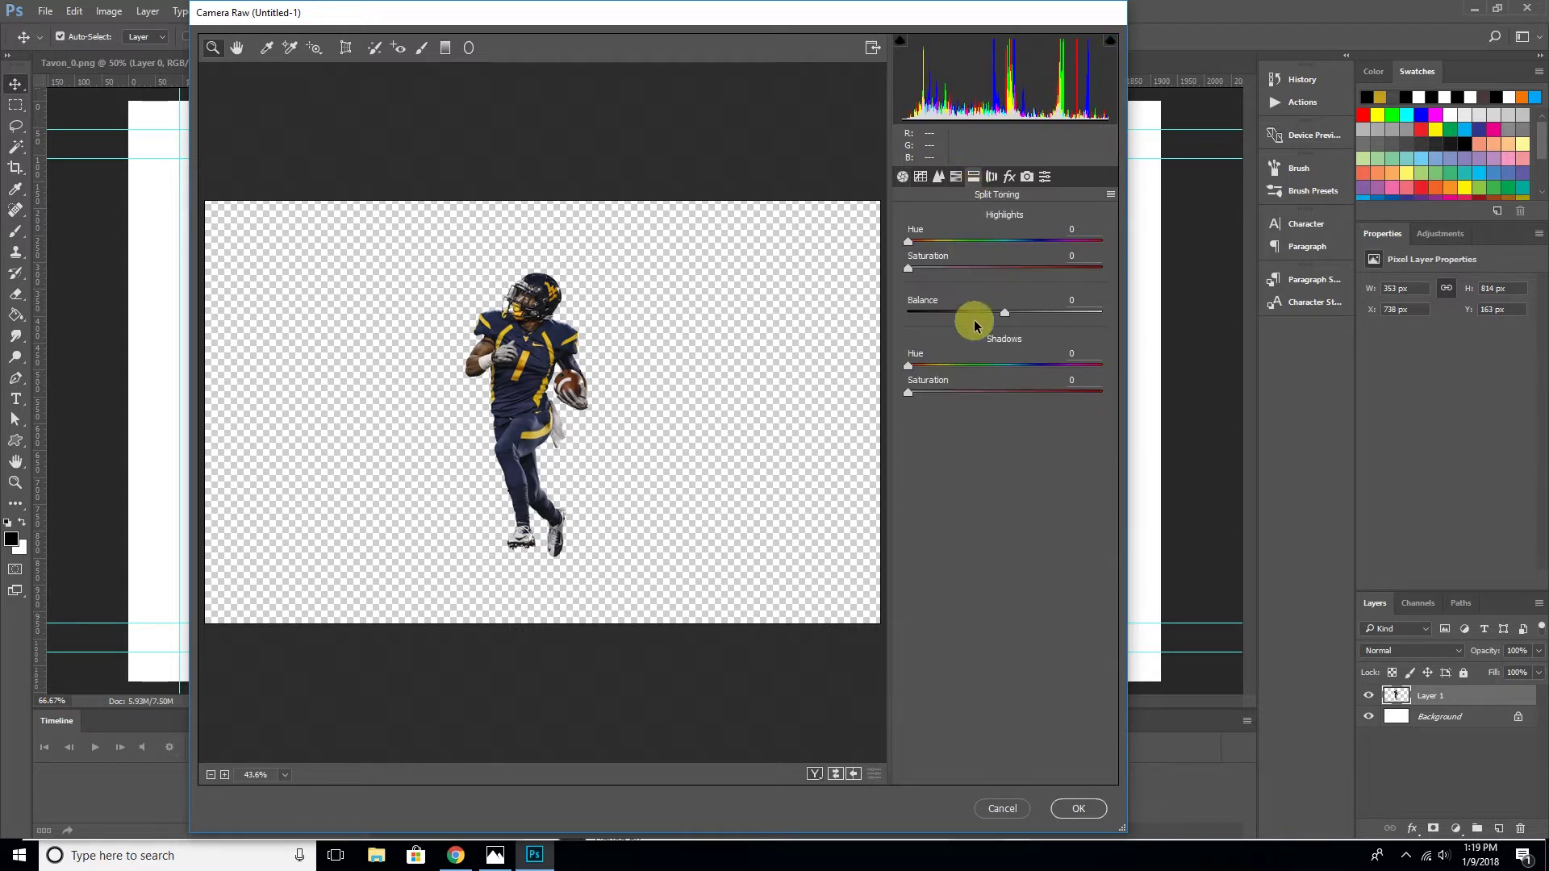
left_click(957, 177)
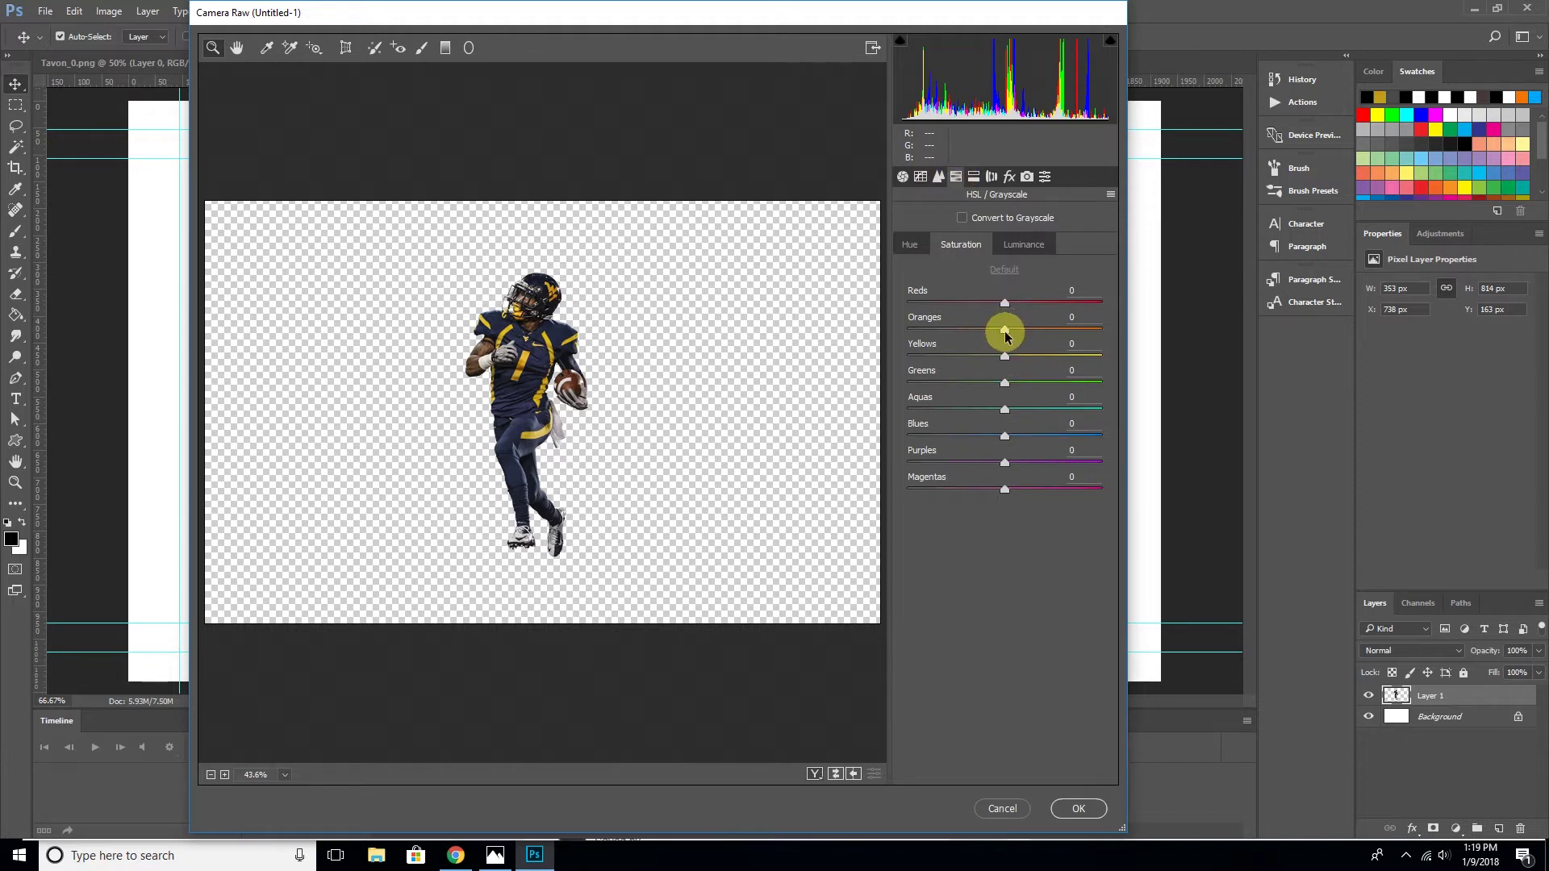
left_click_drag(1005, 356, 1168, 356)
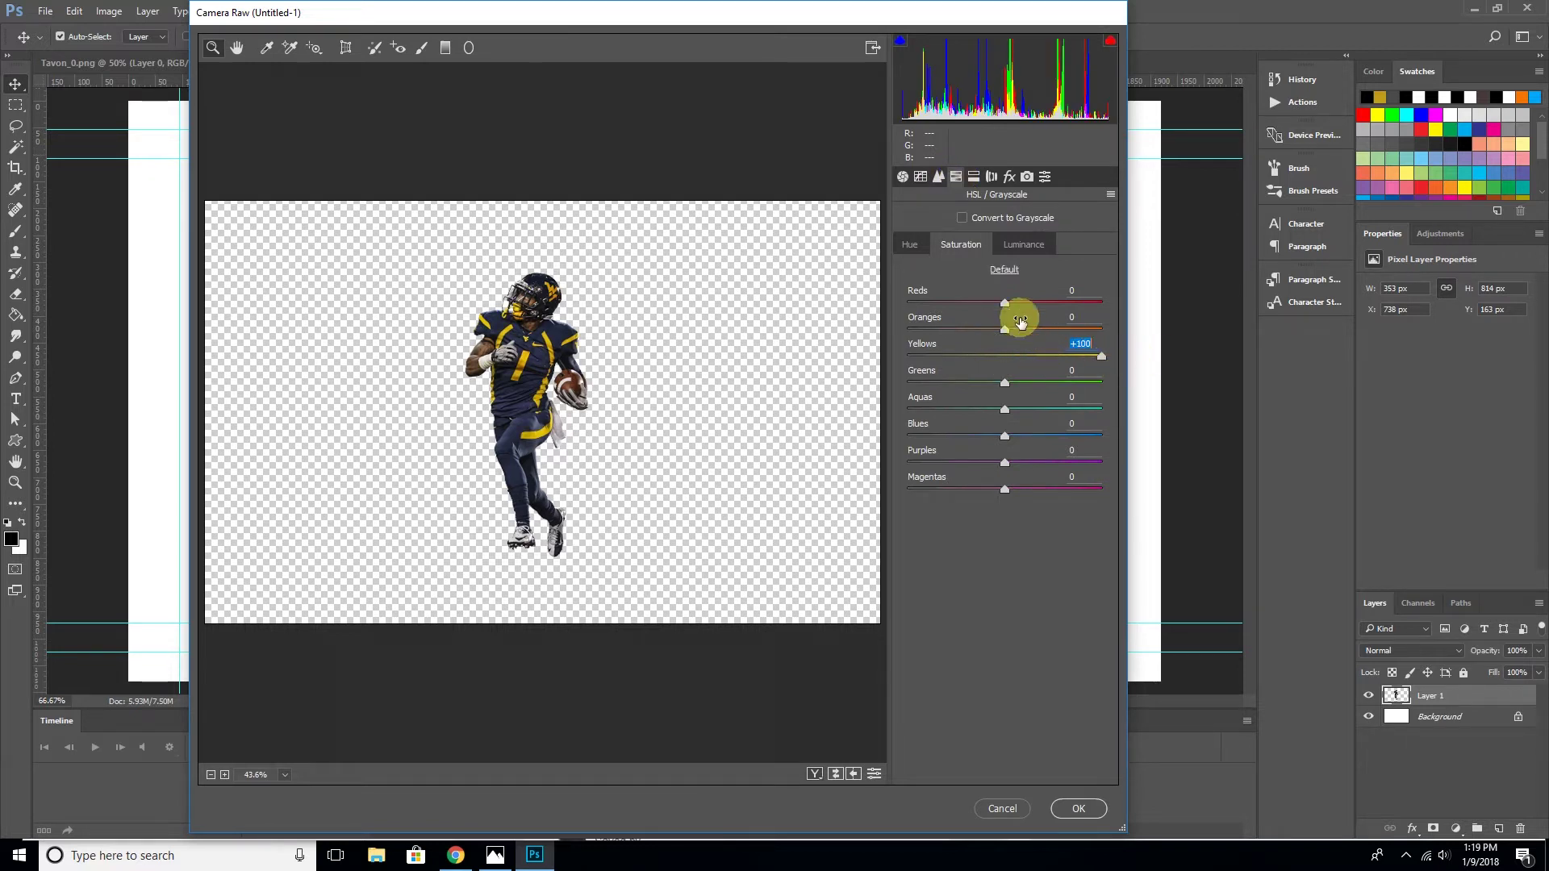
left_click_drag(1004, 382, 807, 430)
left_click_drag(1004, 435, 907, 447)
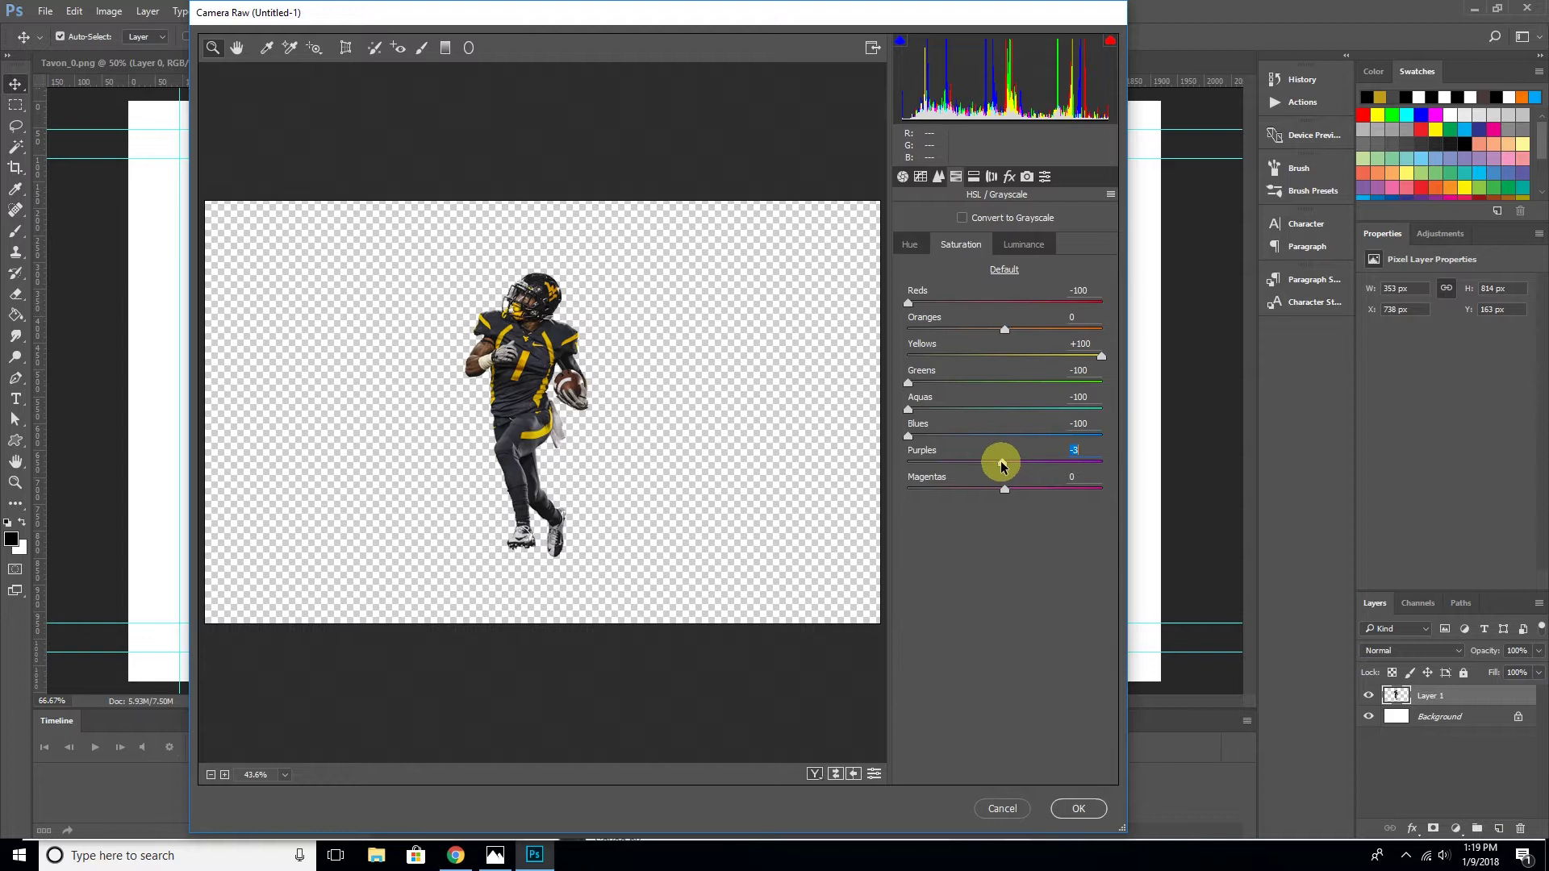
left_click_drag(1002, 466, 810, 474)
left_click_drag(1005, 490, 868, 498)
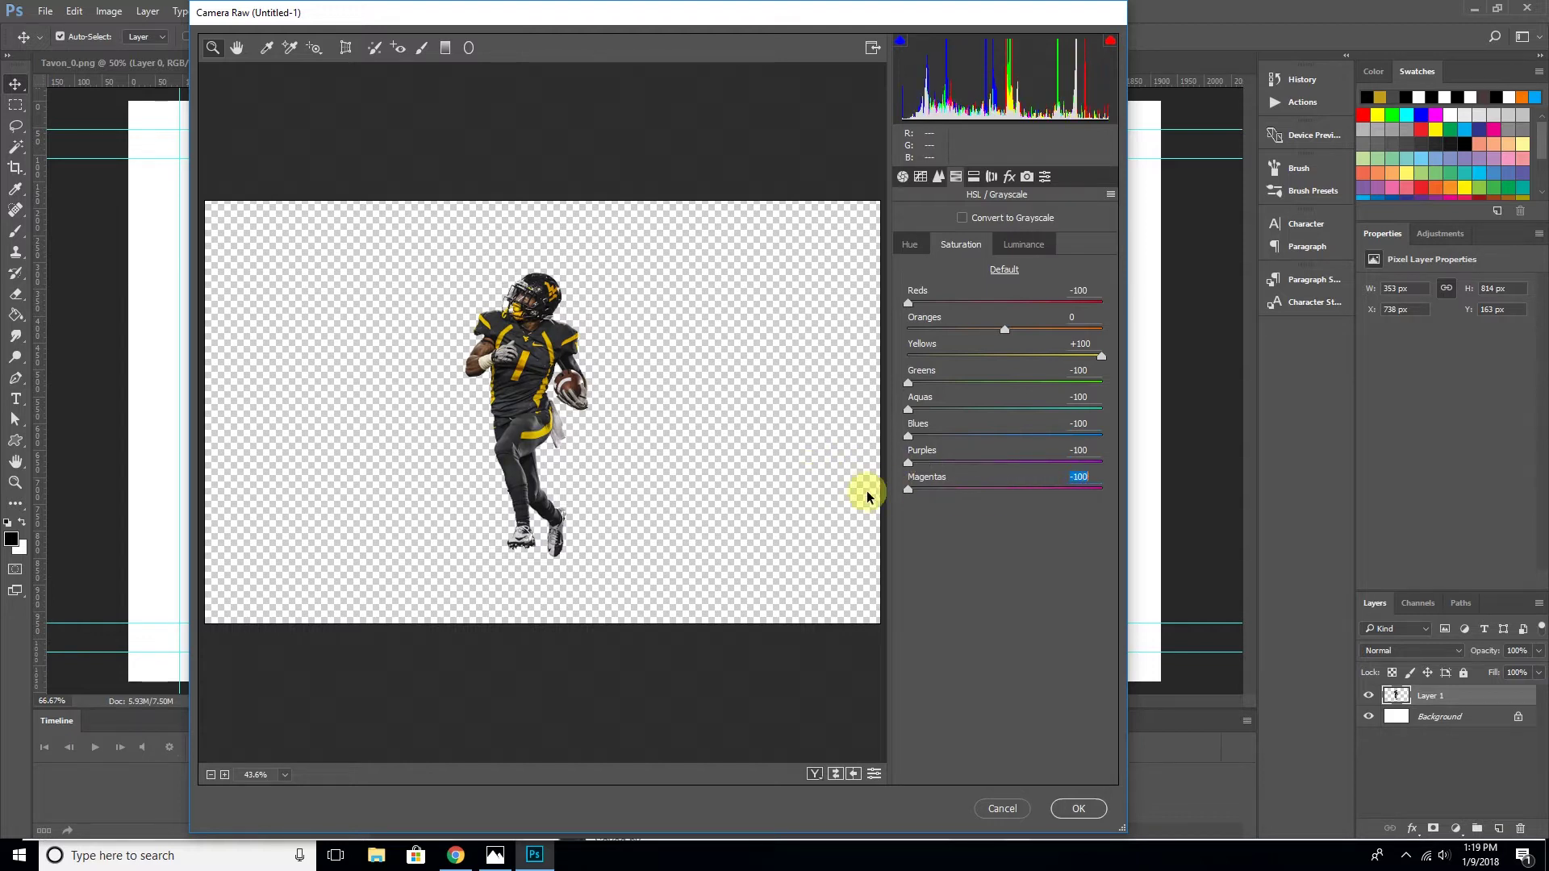
left_click_drag(1003, 330, 839, 352)
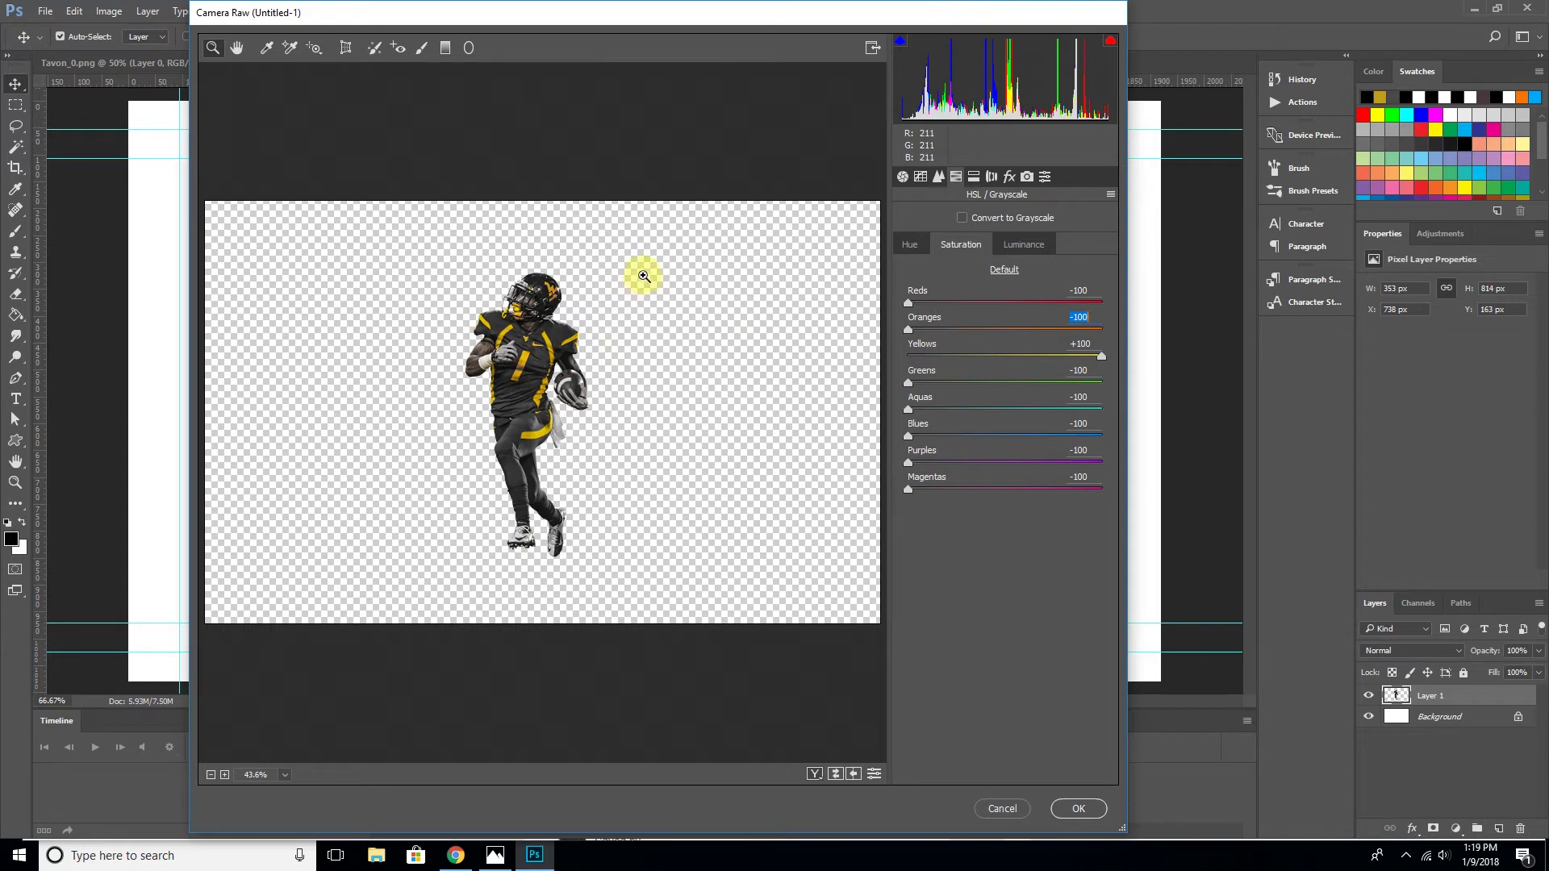
Raise exposure to +0.20, deepen the blacks, and apply the Camera Raw edits
left_click(904, 178)
mouse_move(1005, 334)
left_mouse_down()
mouse_move(1021, 384)
mouse_move(1055, 408)
left_mouse_up()
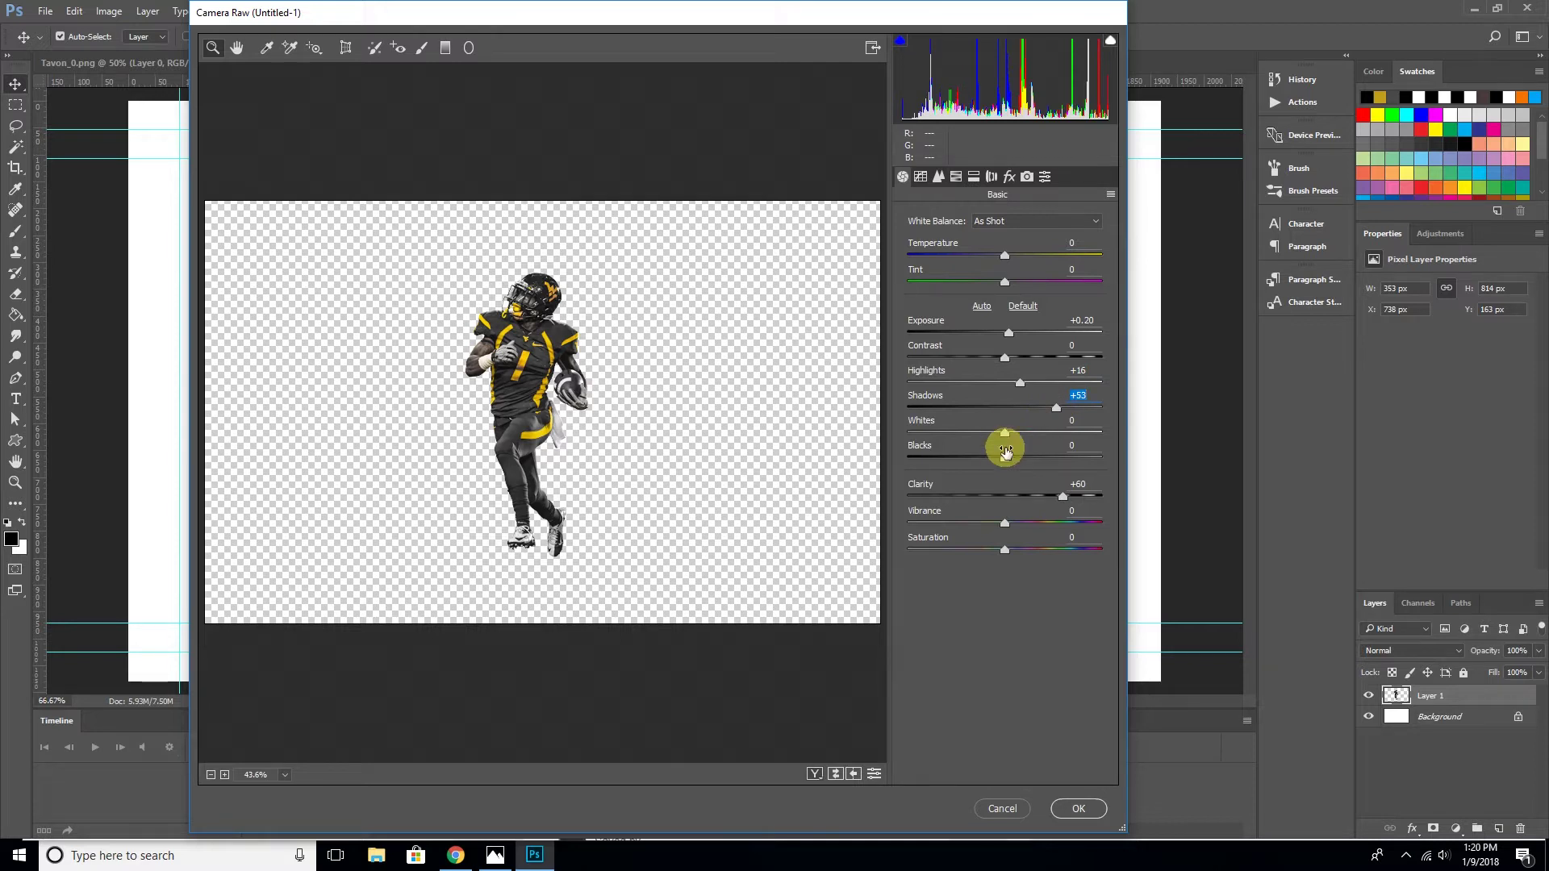
left_click_drag(1004, 459, 964, 459)
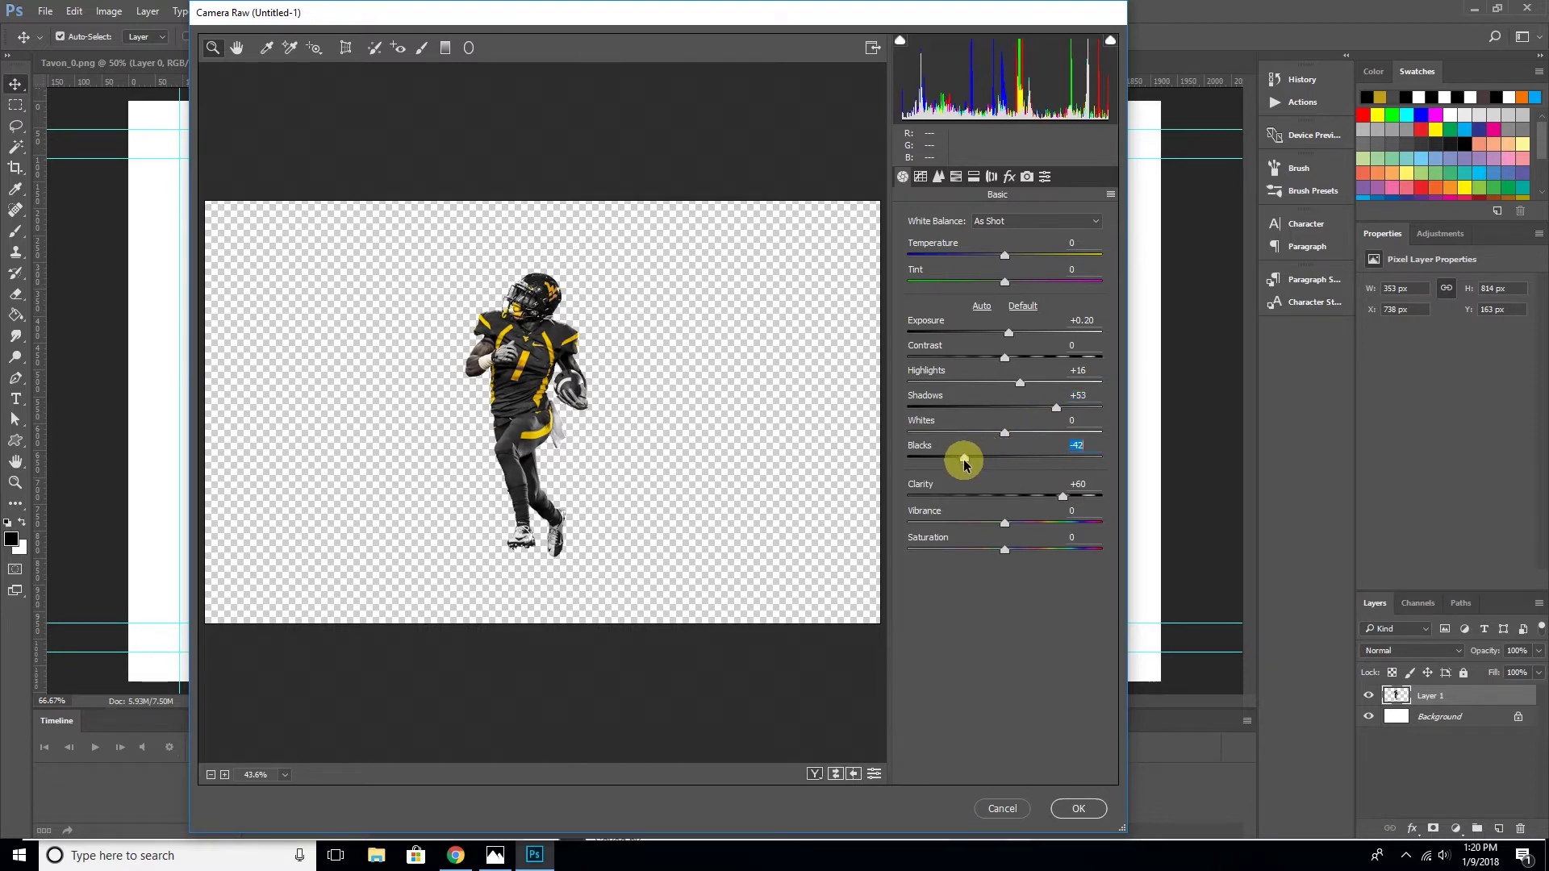
left_click(1076, 809)
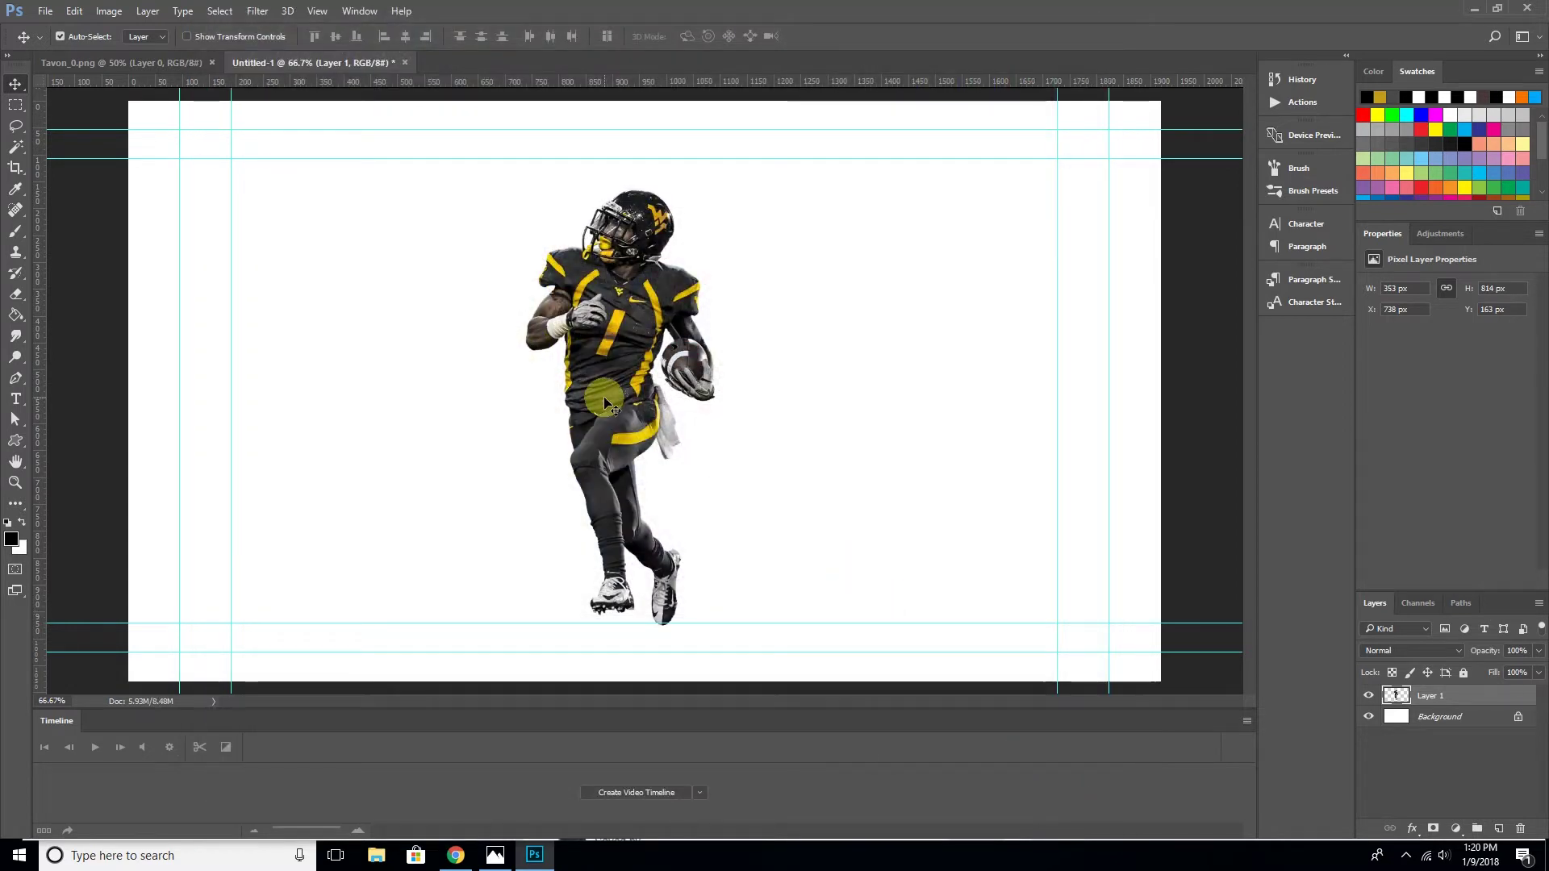
At 100% zoom, add a new empty layer and choose the 378 px brush tip
key("ctrl+plus")
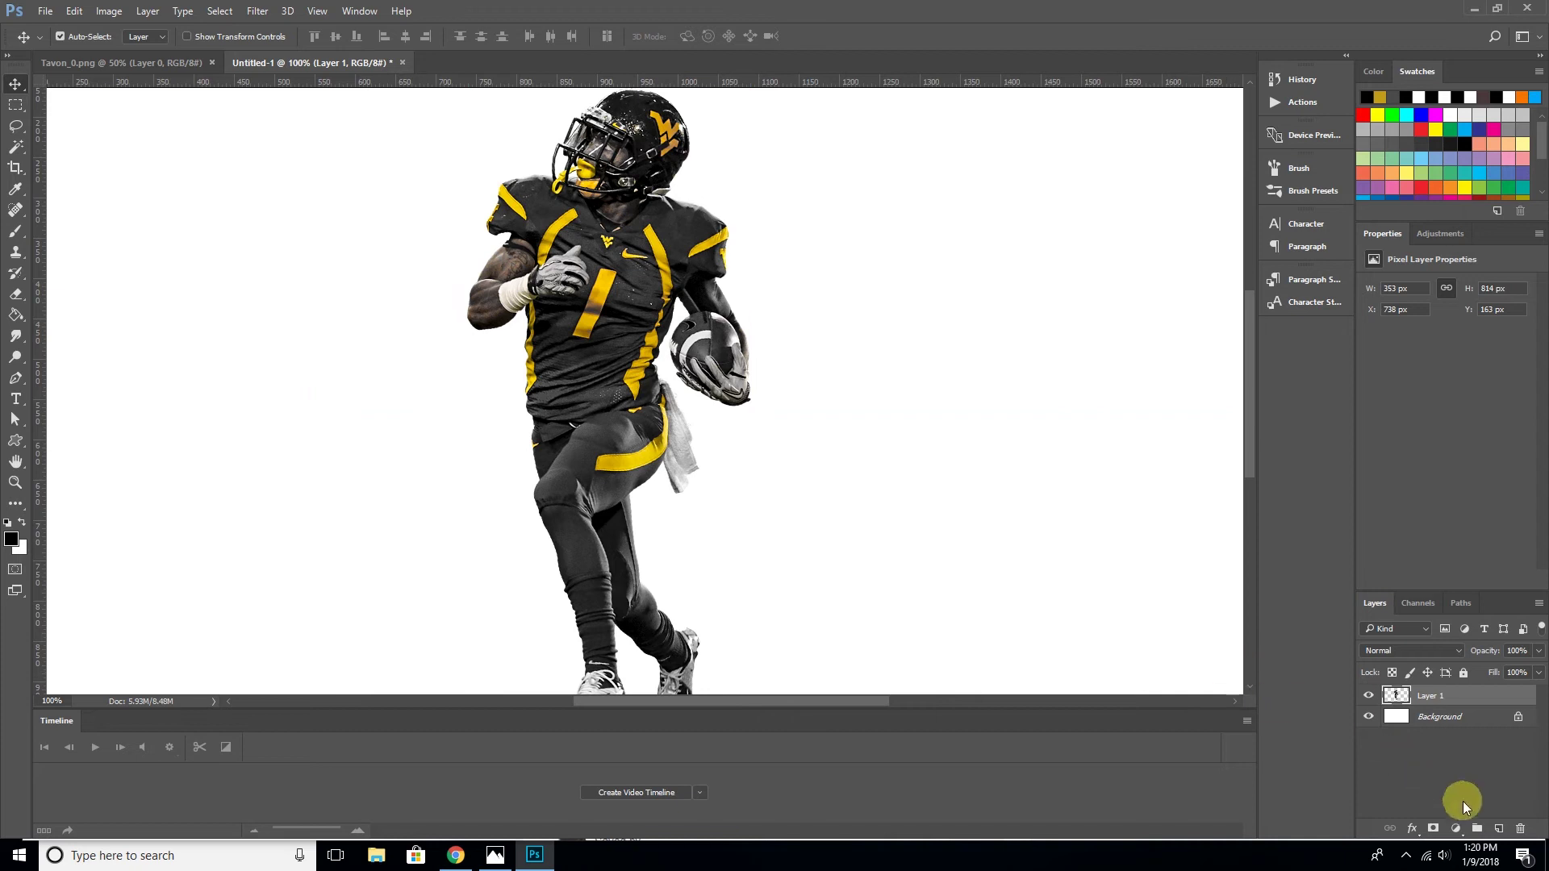
left_click(1493, 830)
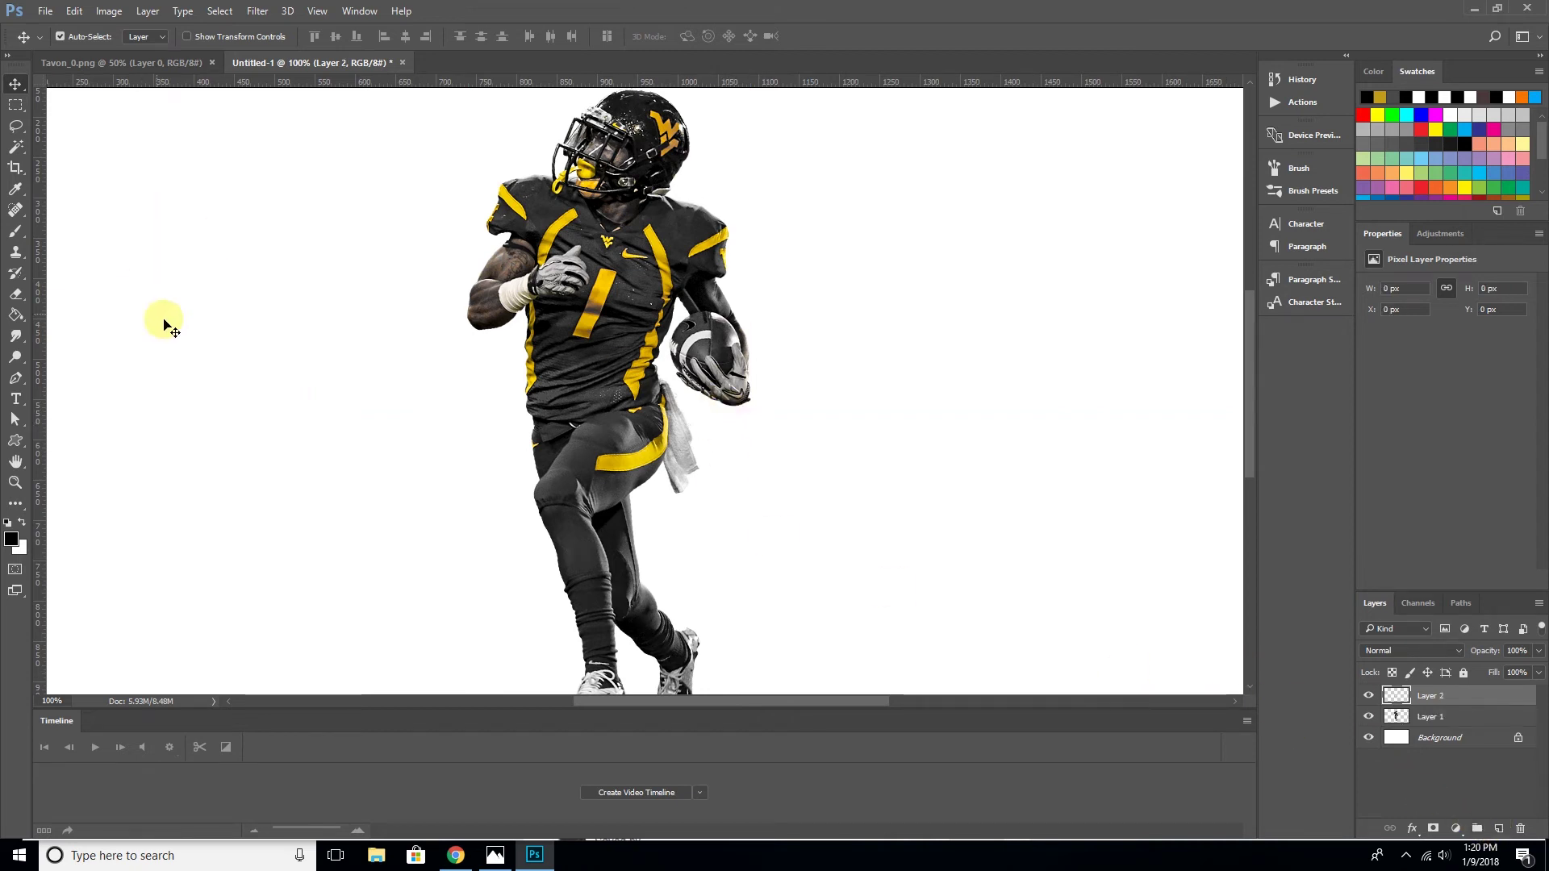
left_click(16, 231)
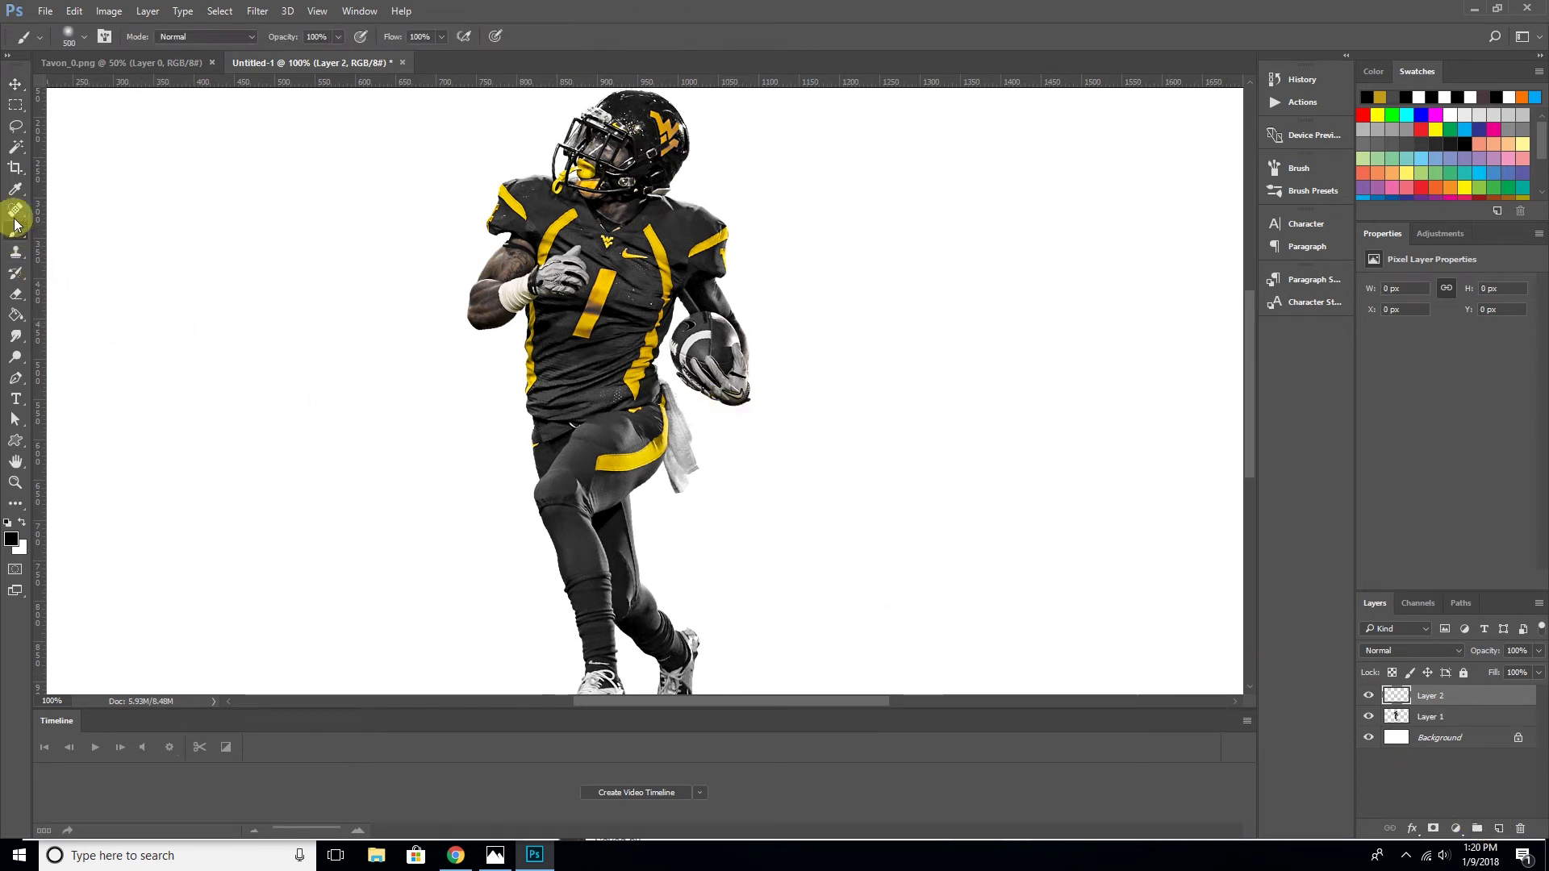
left_click(86, 39)
left_click_drag(353, 408, 348, 398)
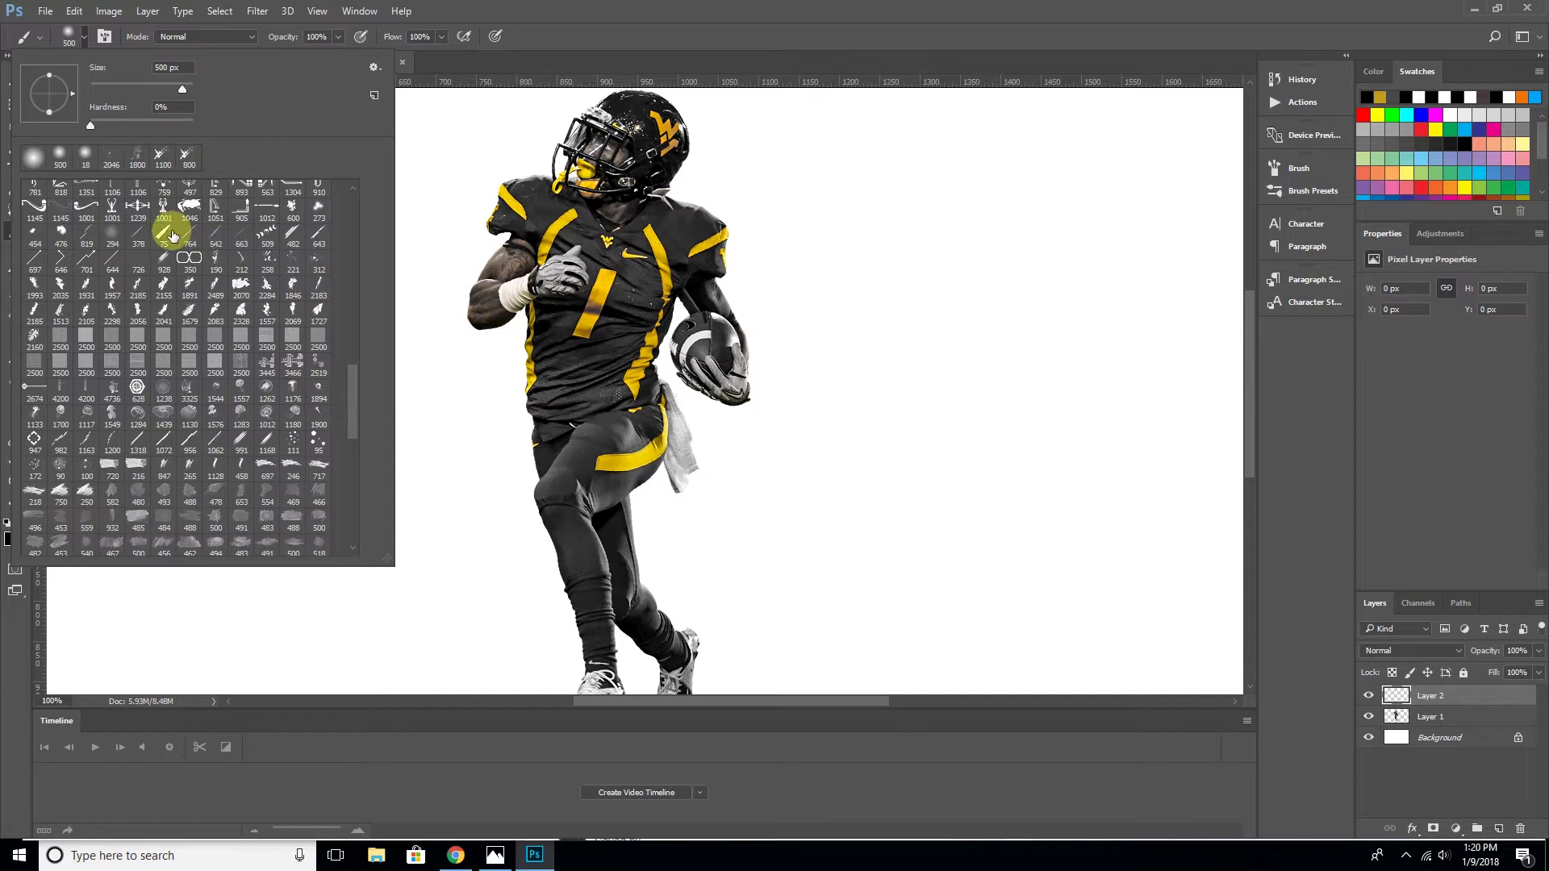
double_click(140, 236)
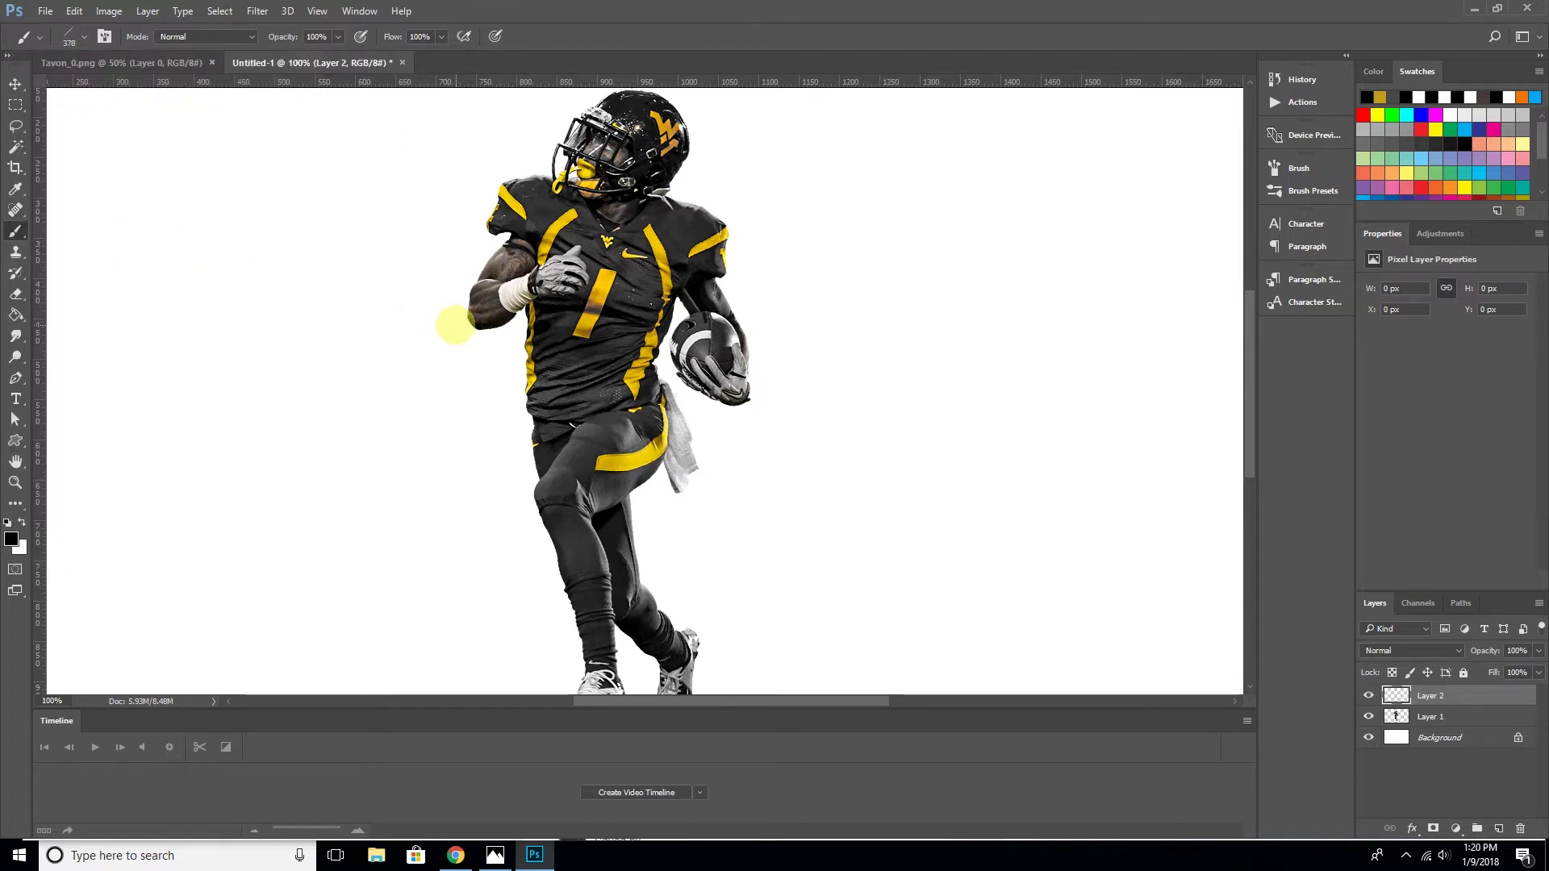
Set the foreground colour to the jersey's yellow and show the Brush settings panel
left_click(11, 537)
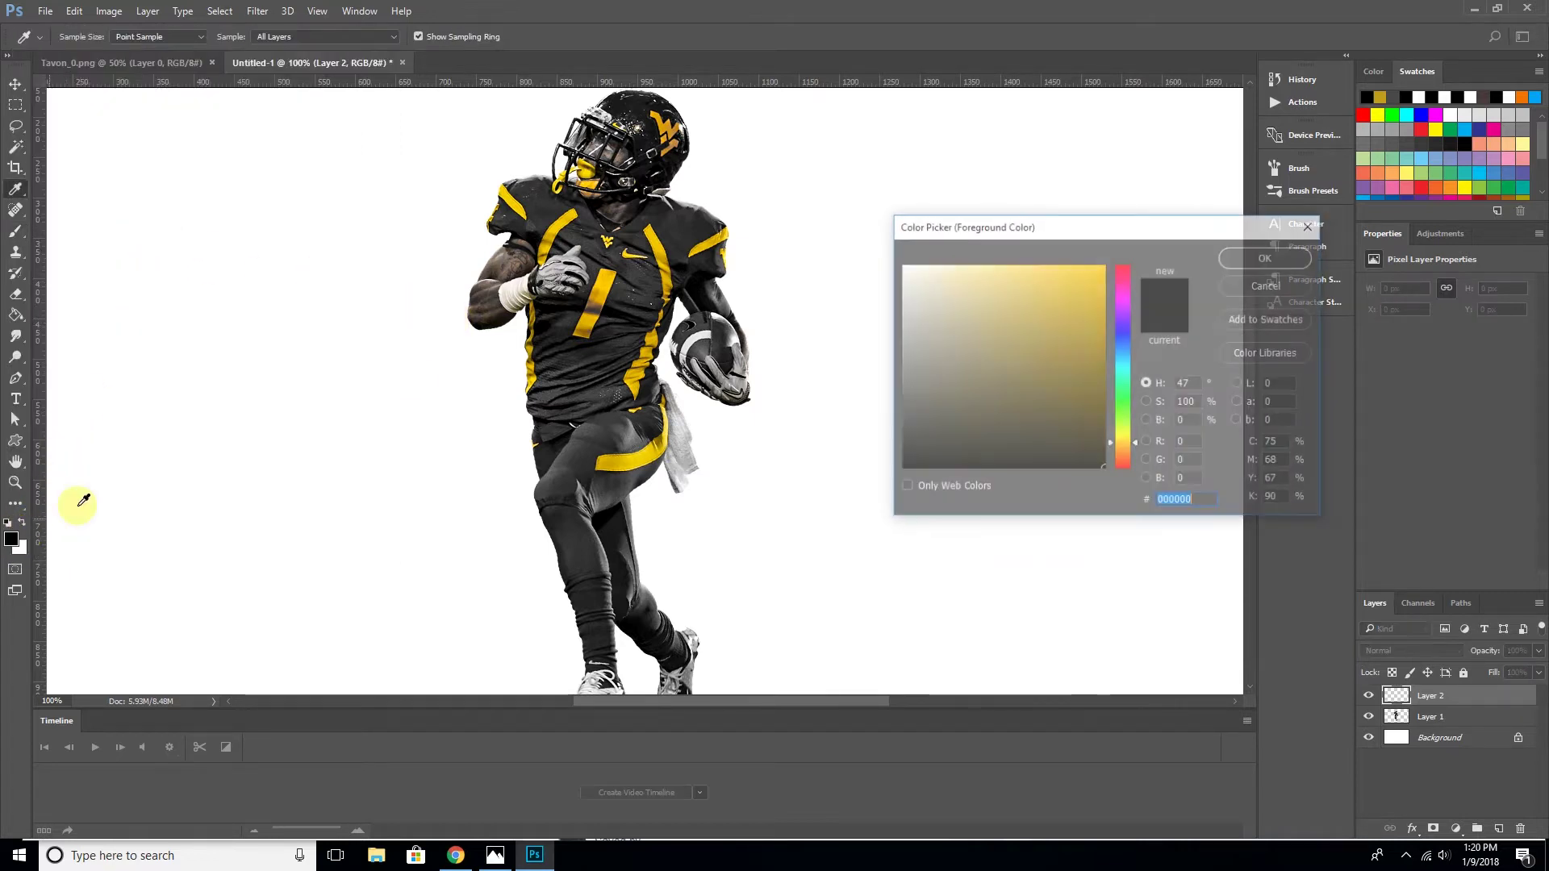
left_click(661, 243)
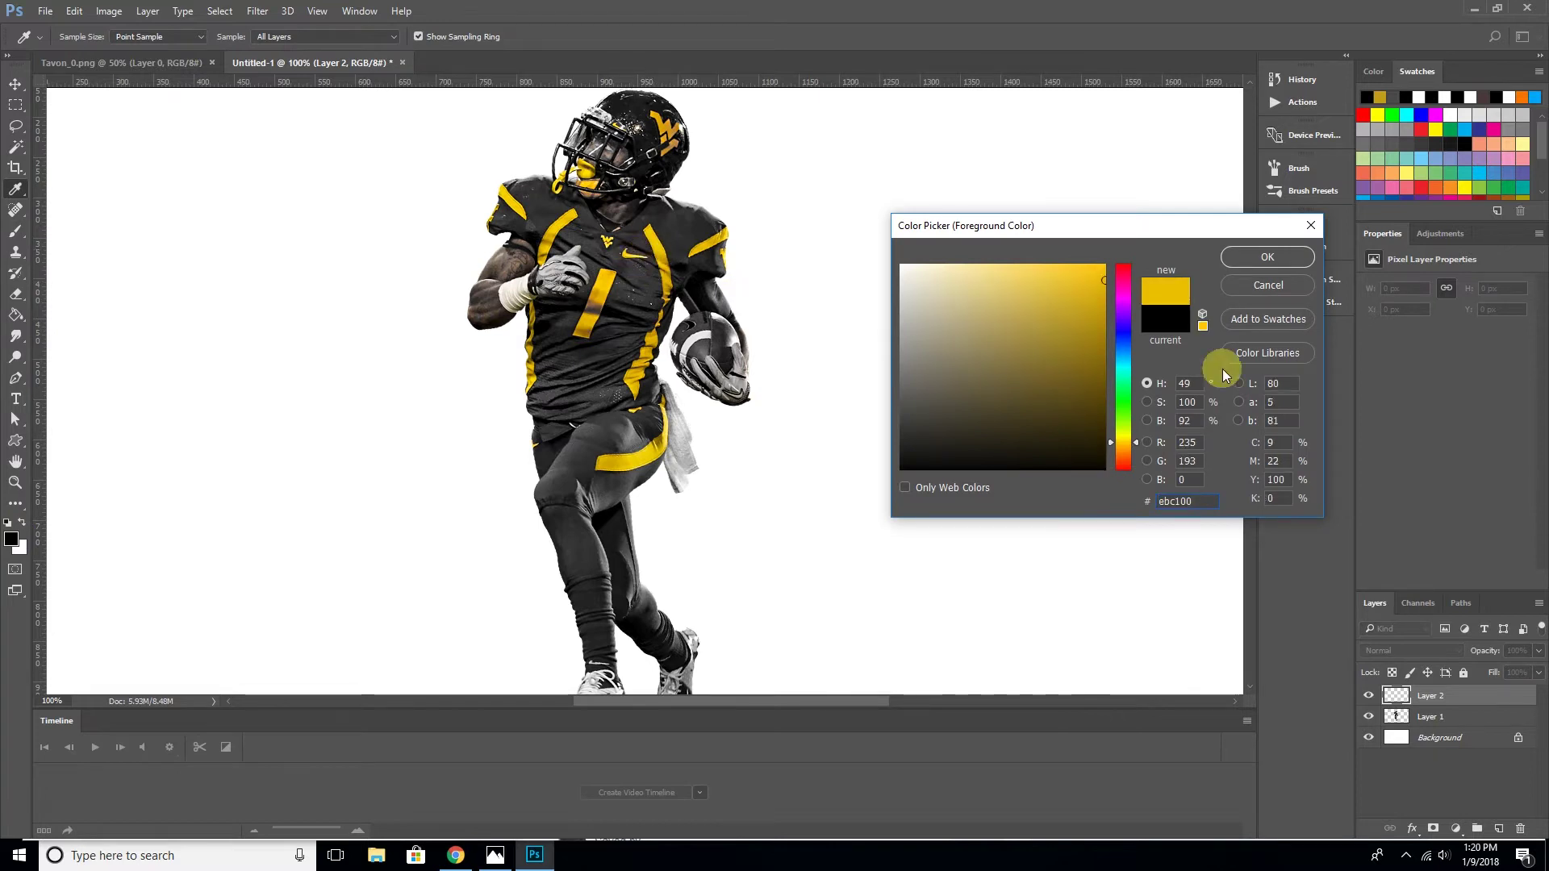
left_click(1267, 257)
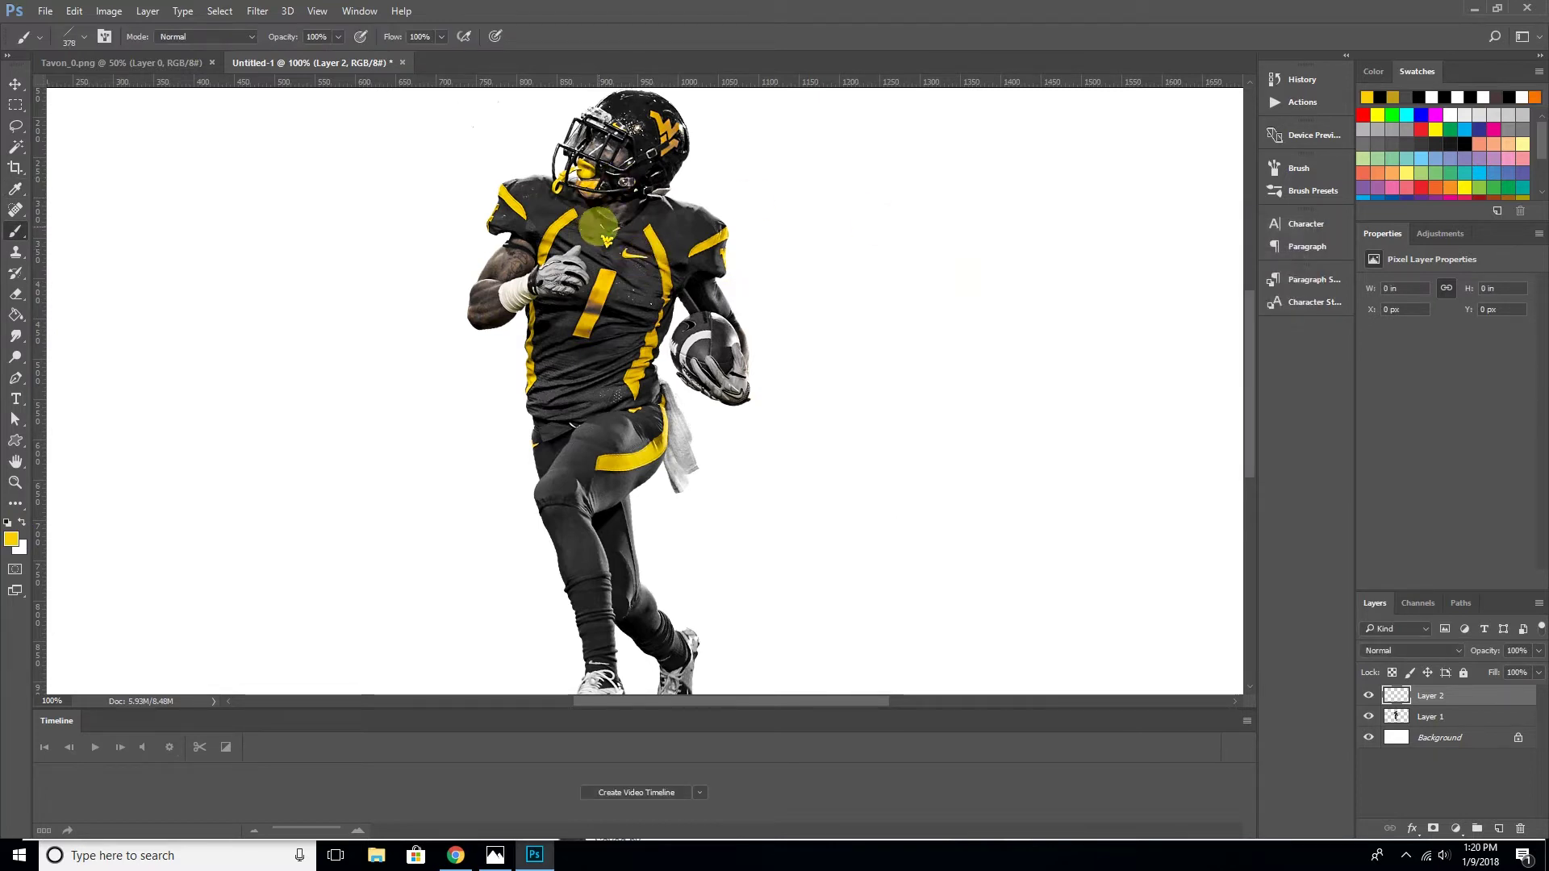
left_click(356, 11)
left_click(404, 164)
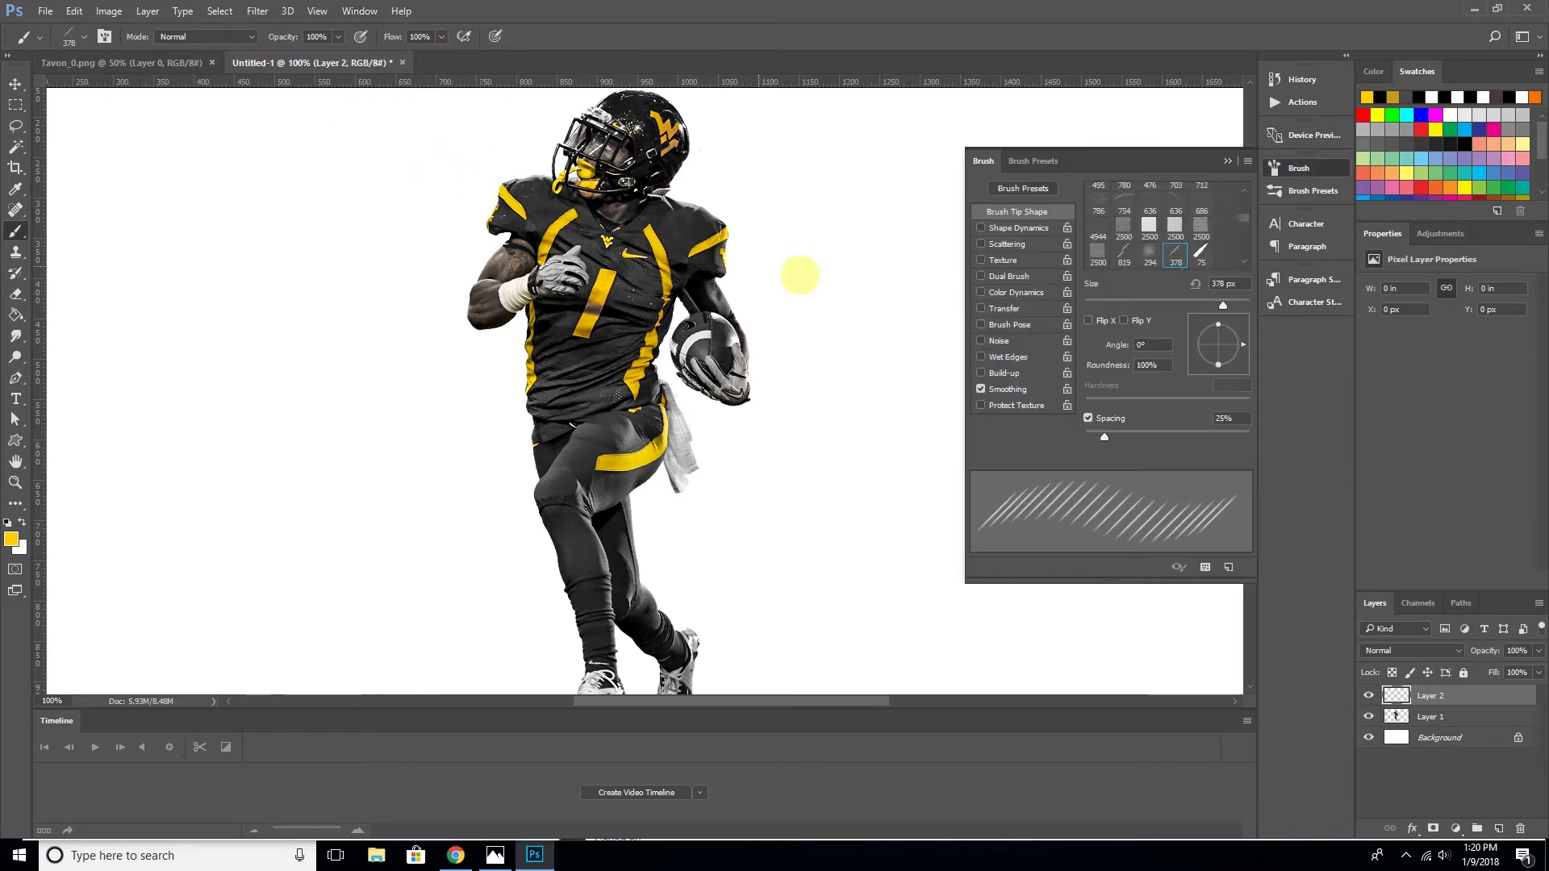
Set the brush tip to 28% roundness and a 69° angle
left_click_drag(1240, 346, 1231, 334)
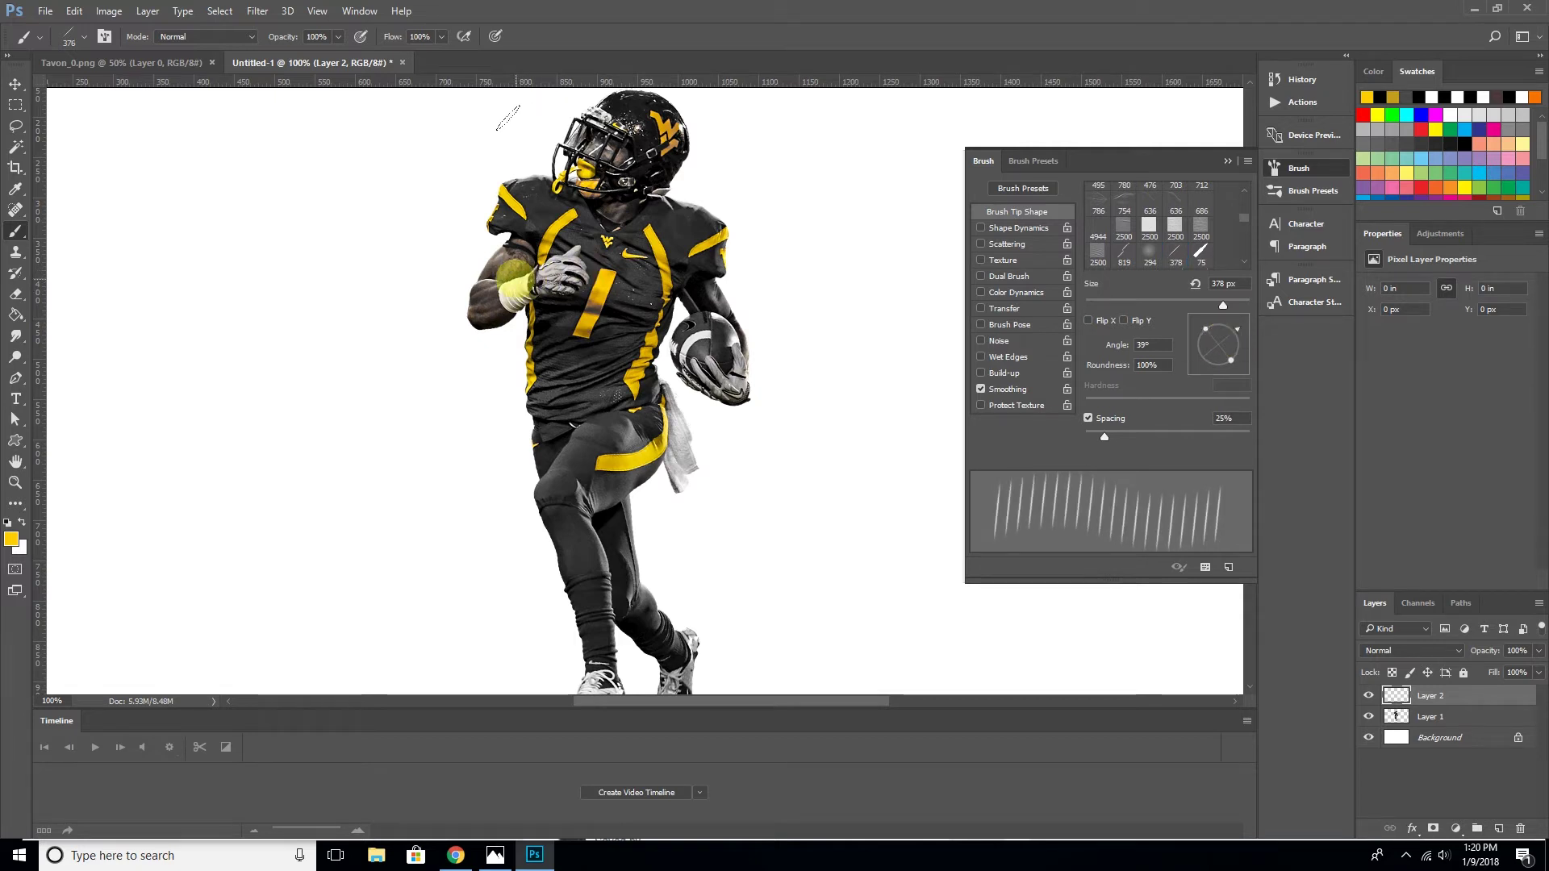
mouse_move(1207, 334)
left_mouse_down()
mouse_move(1216, 345)
mouse_move(1224, 328)
left_mouse_up()
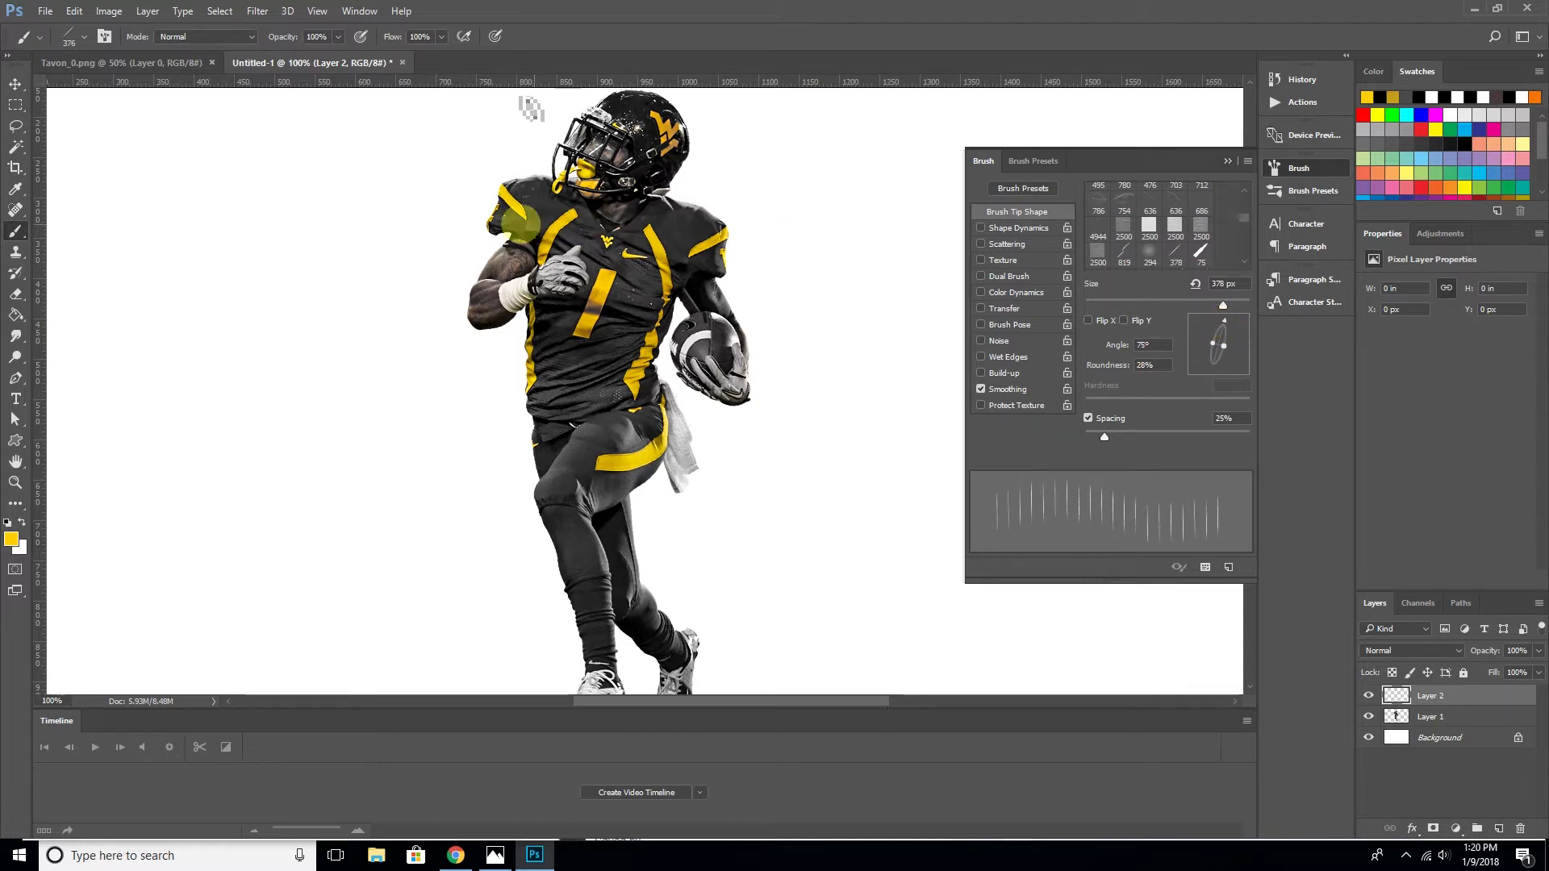
left_click_drag(1227, 323, 1230, 325)
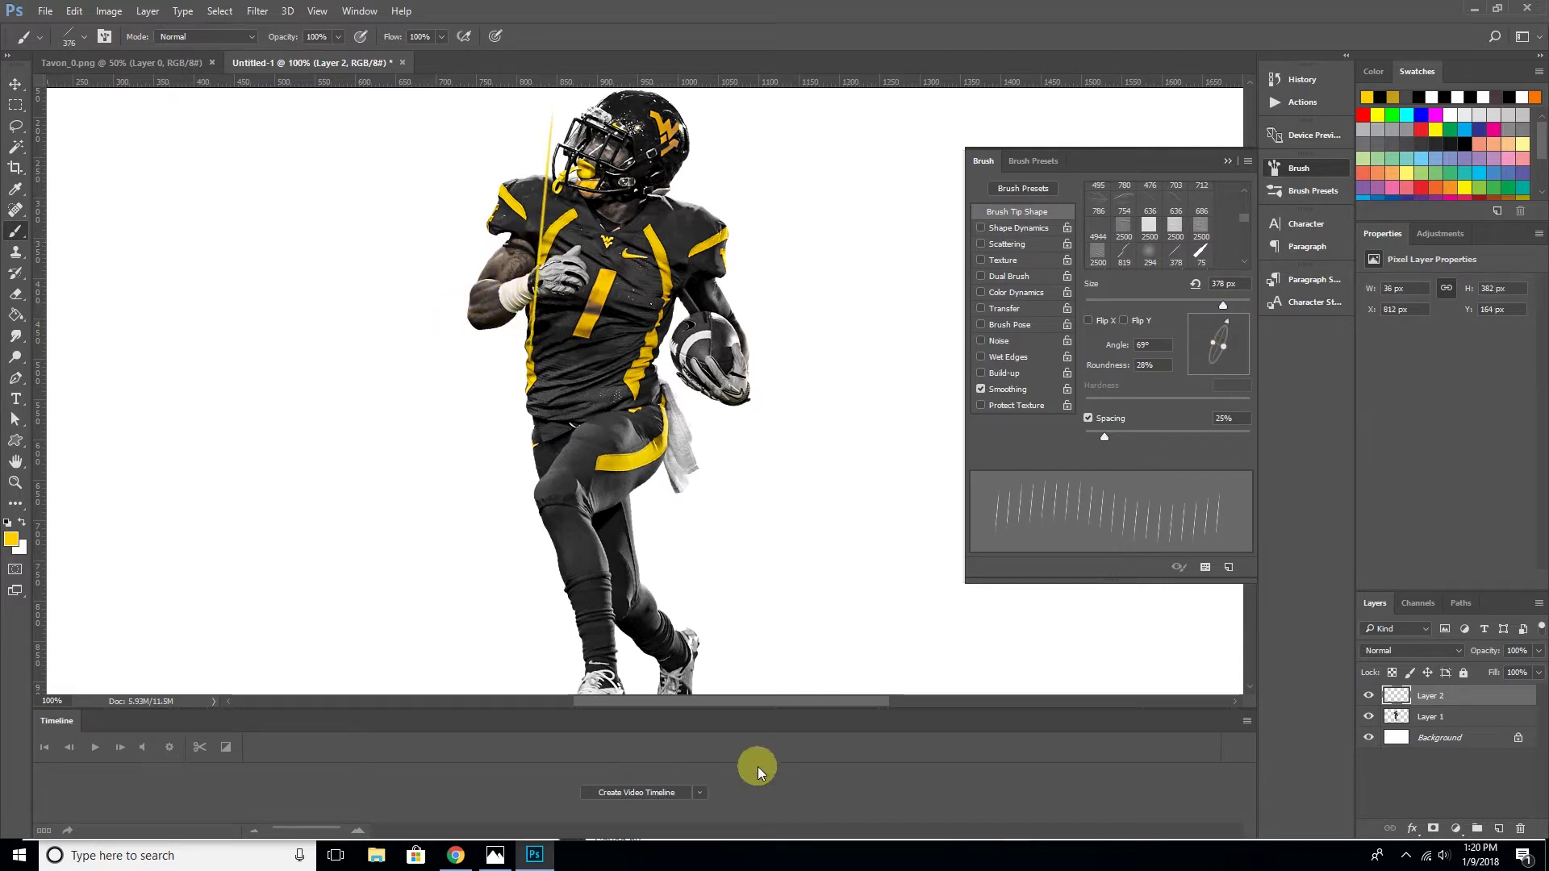
left_click(1228, 163)
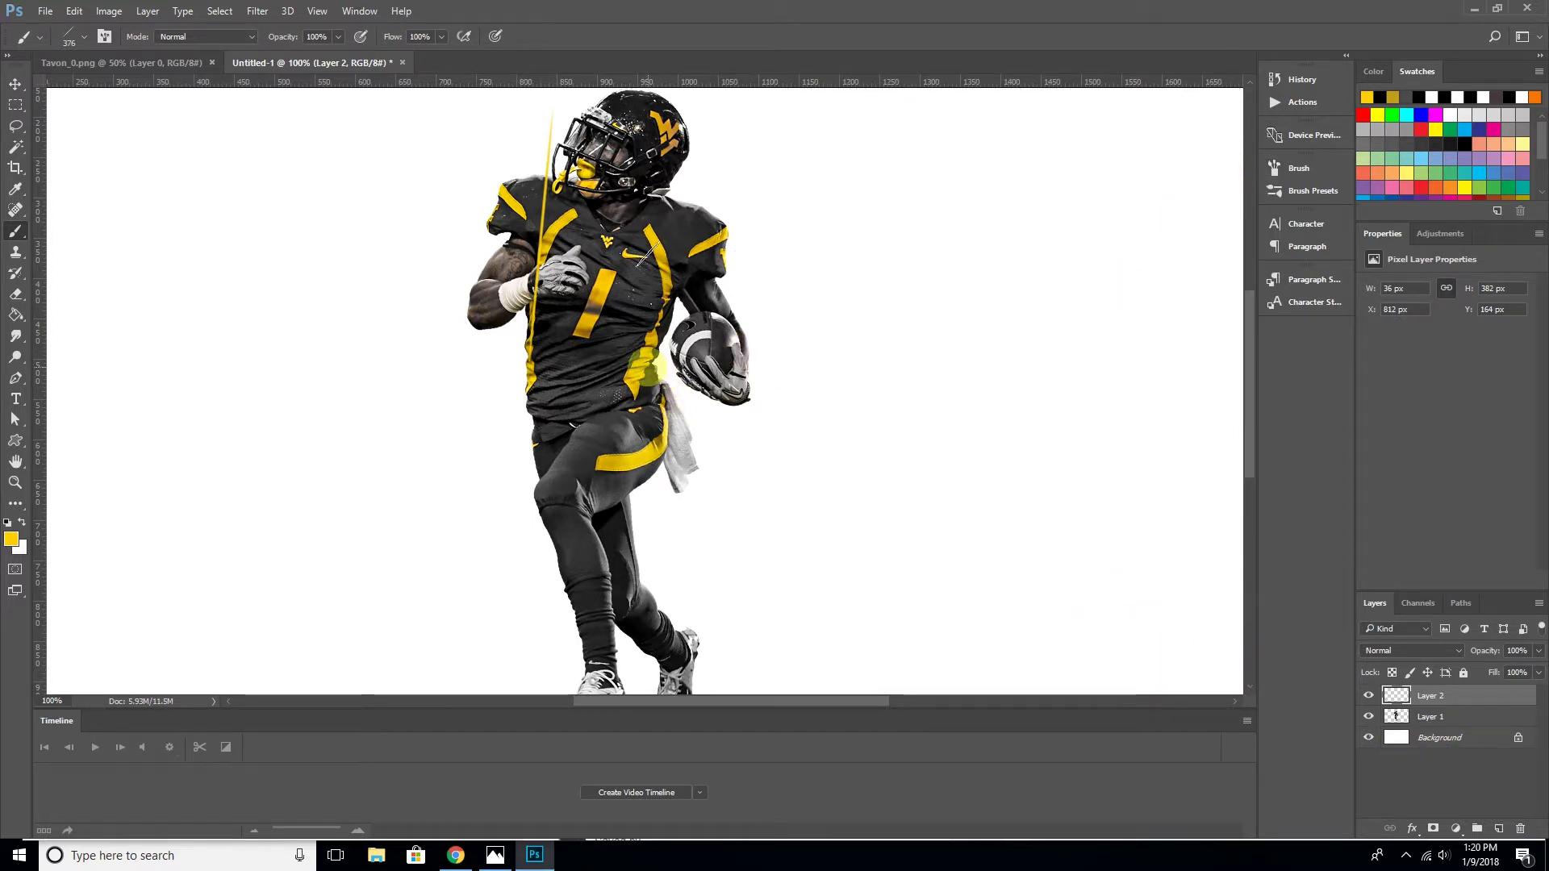
Paint thin gold streaks along the player's right side up to the canvas top
left_click_drag(676, 308, 655, 536)
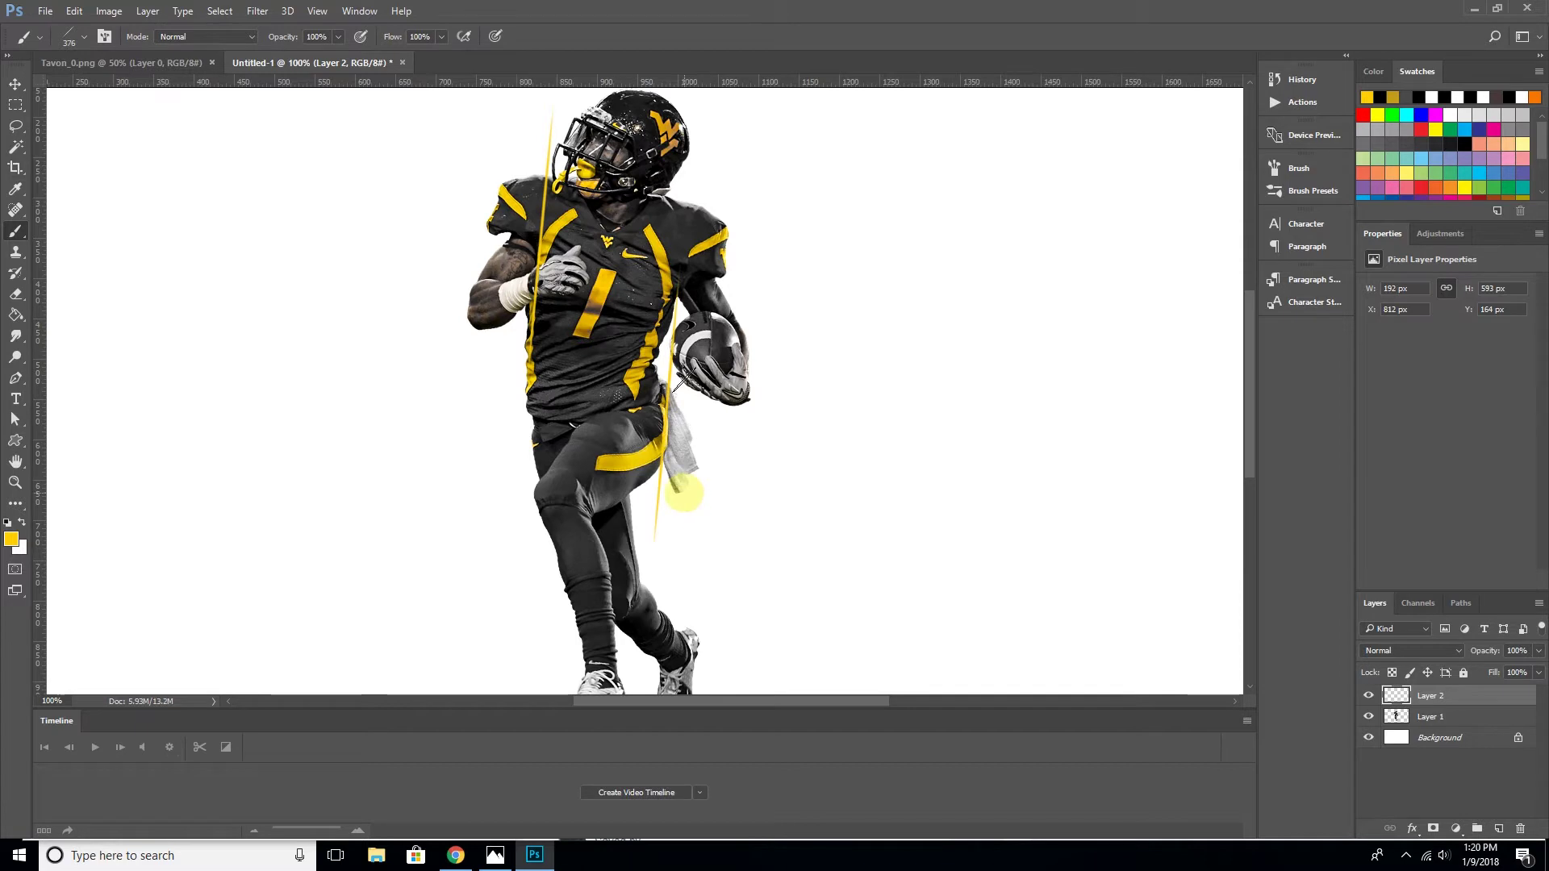
key("bracketleft")
key("bracketleft")
left_click_drag(732, 158, 719, 310)
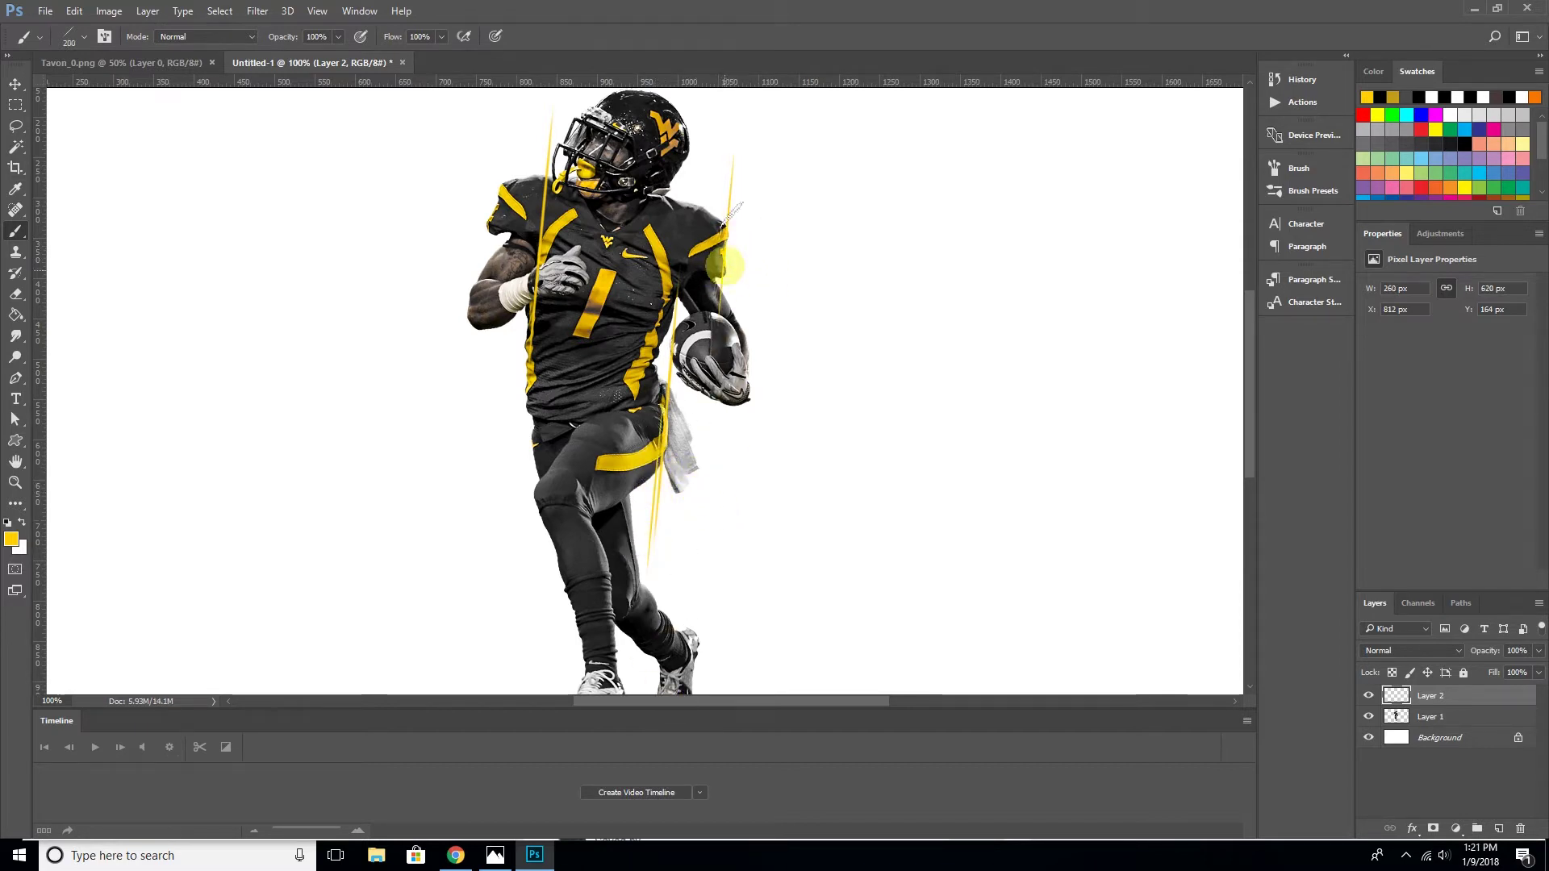
key("bracketleft")
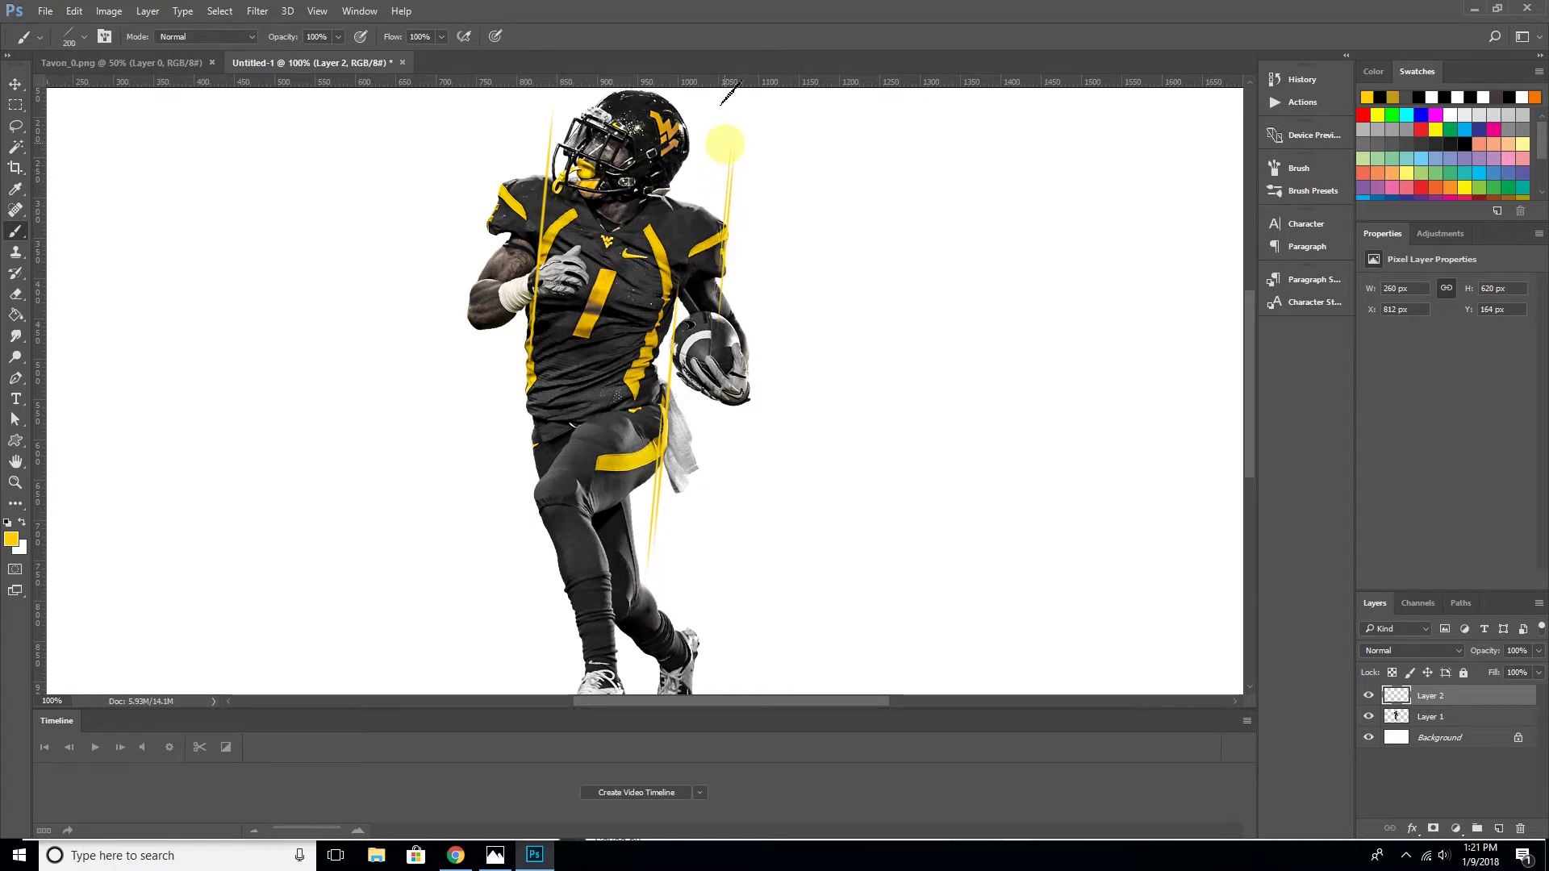
left_click_drag(730, 104, 725, 154)
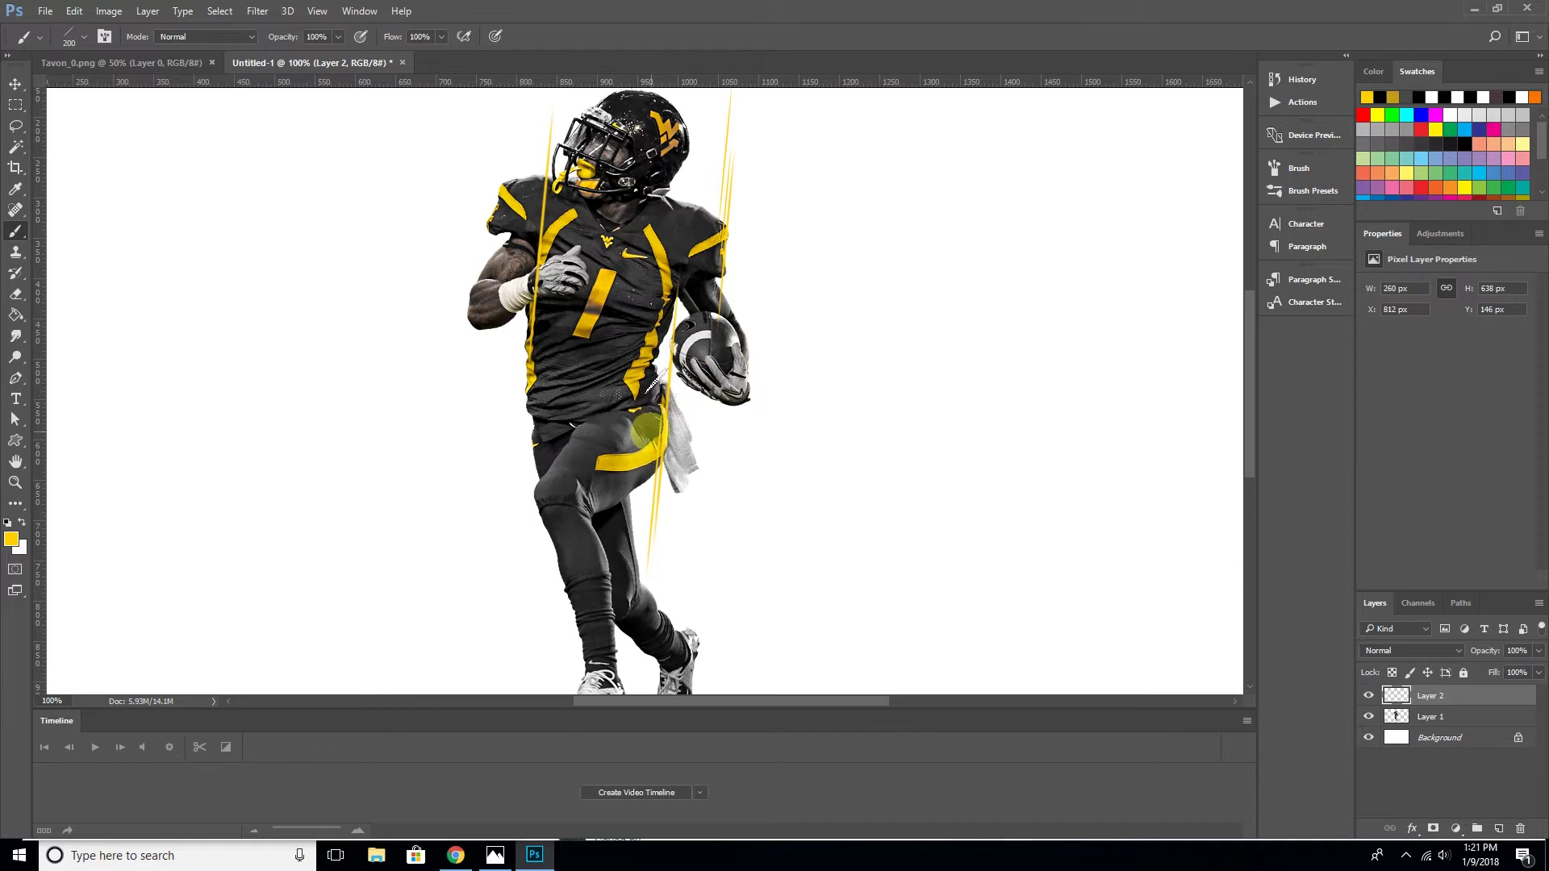
Paint long thin gold streaks down the player's left side
left_click_drag(548, 141, 521, 476)
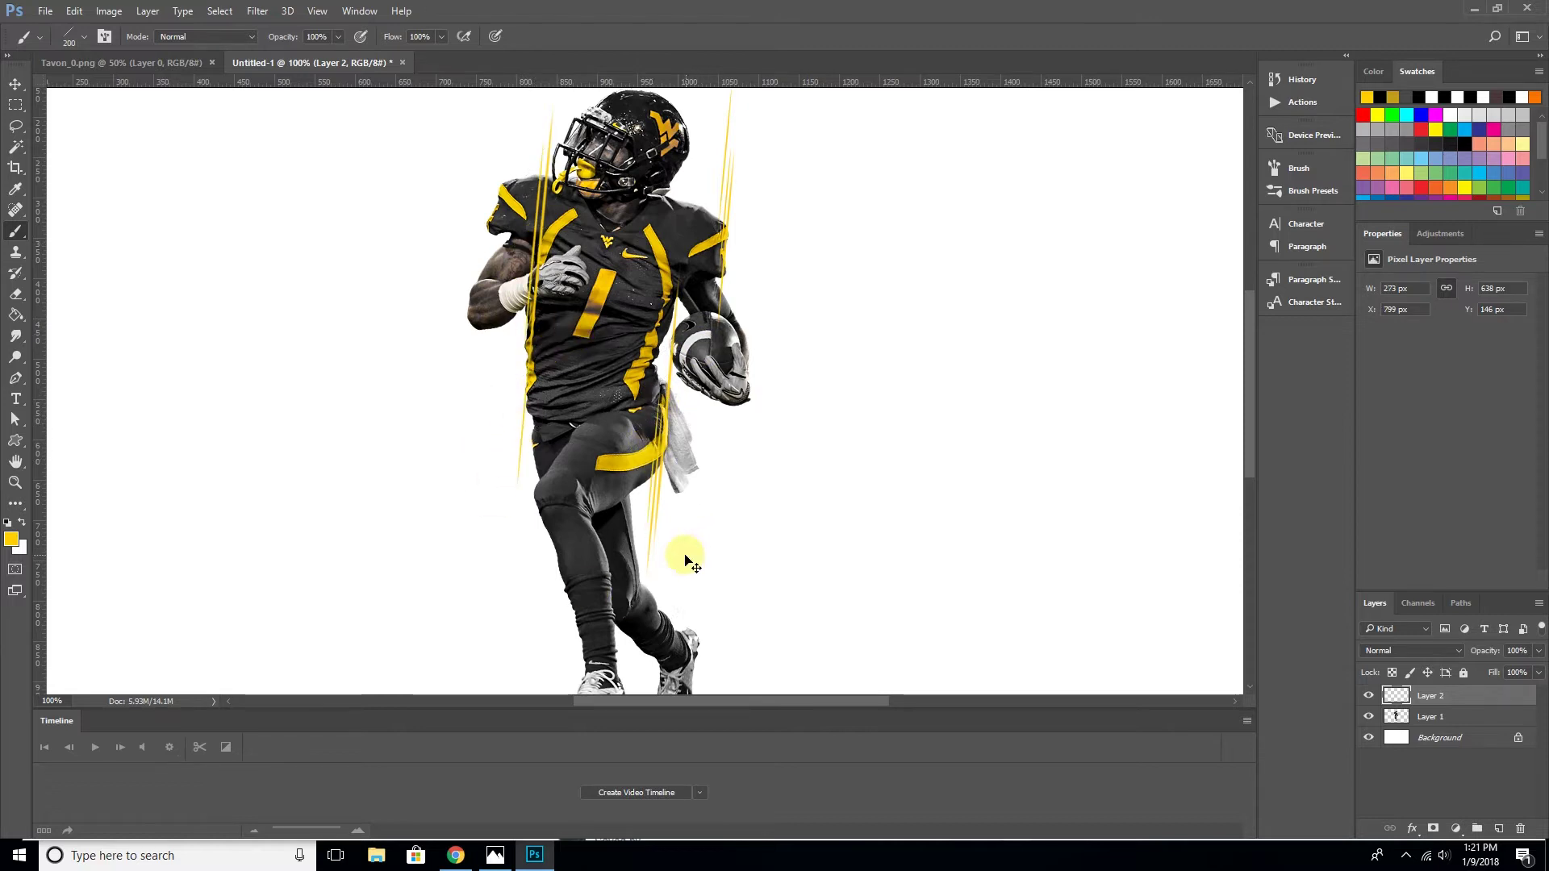
key("ctrl+minus")
left_click_drag(568, 363, 556, 593)
key("bracketright")
key("bracketright")
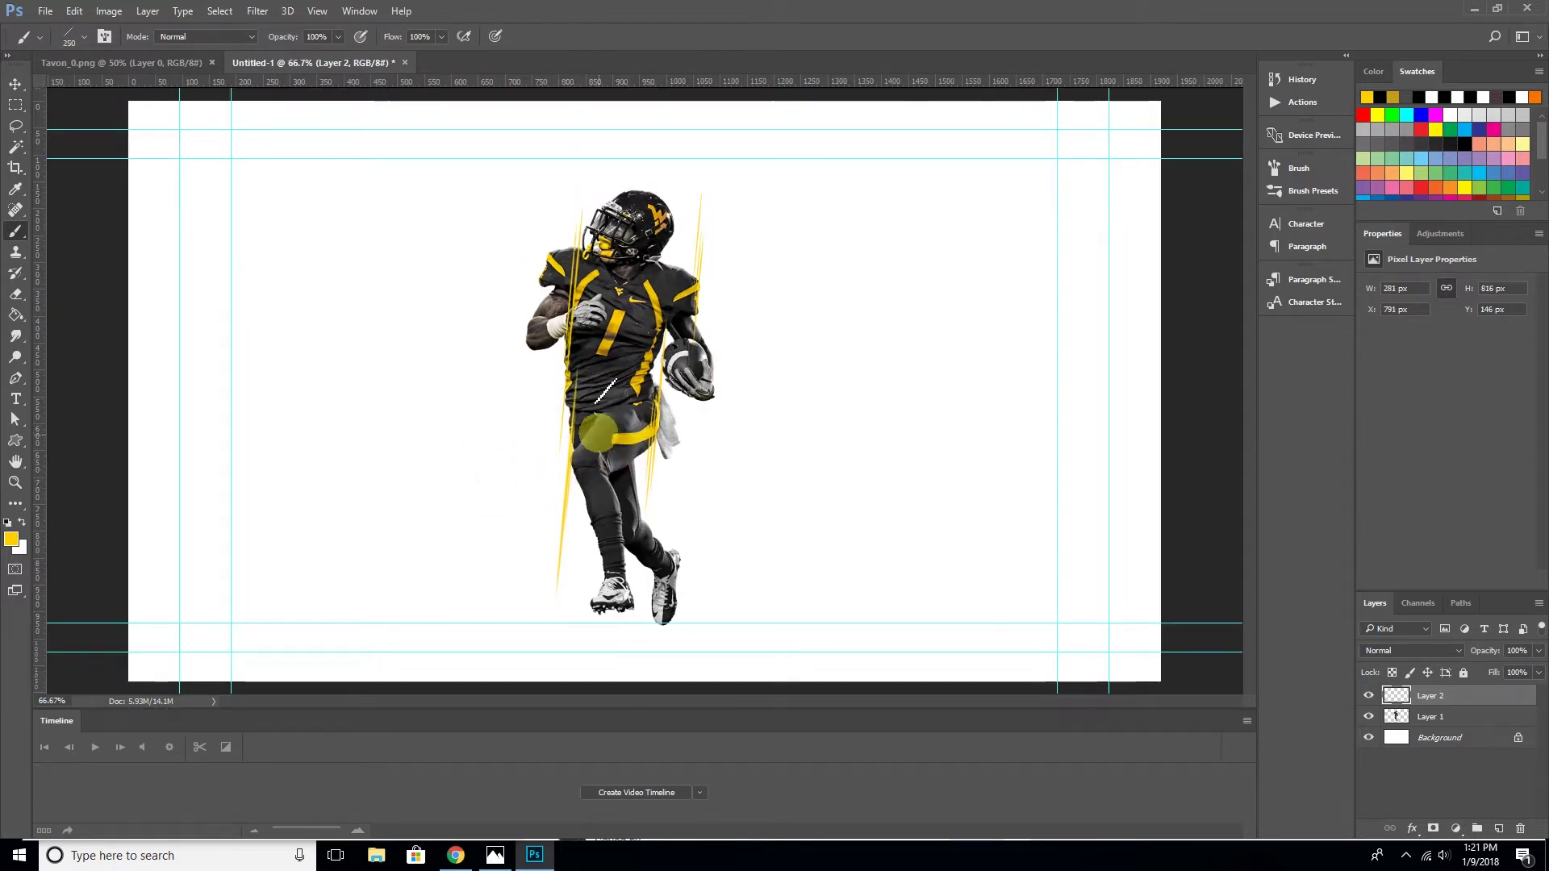
key("bracketright")
key("bracketright")
key("bracketright")
left_click_drag(553, 209, 521, 443)
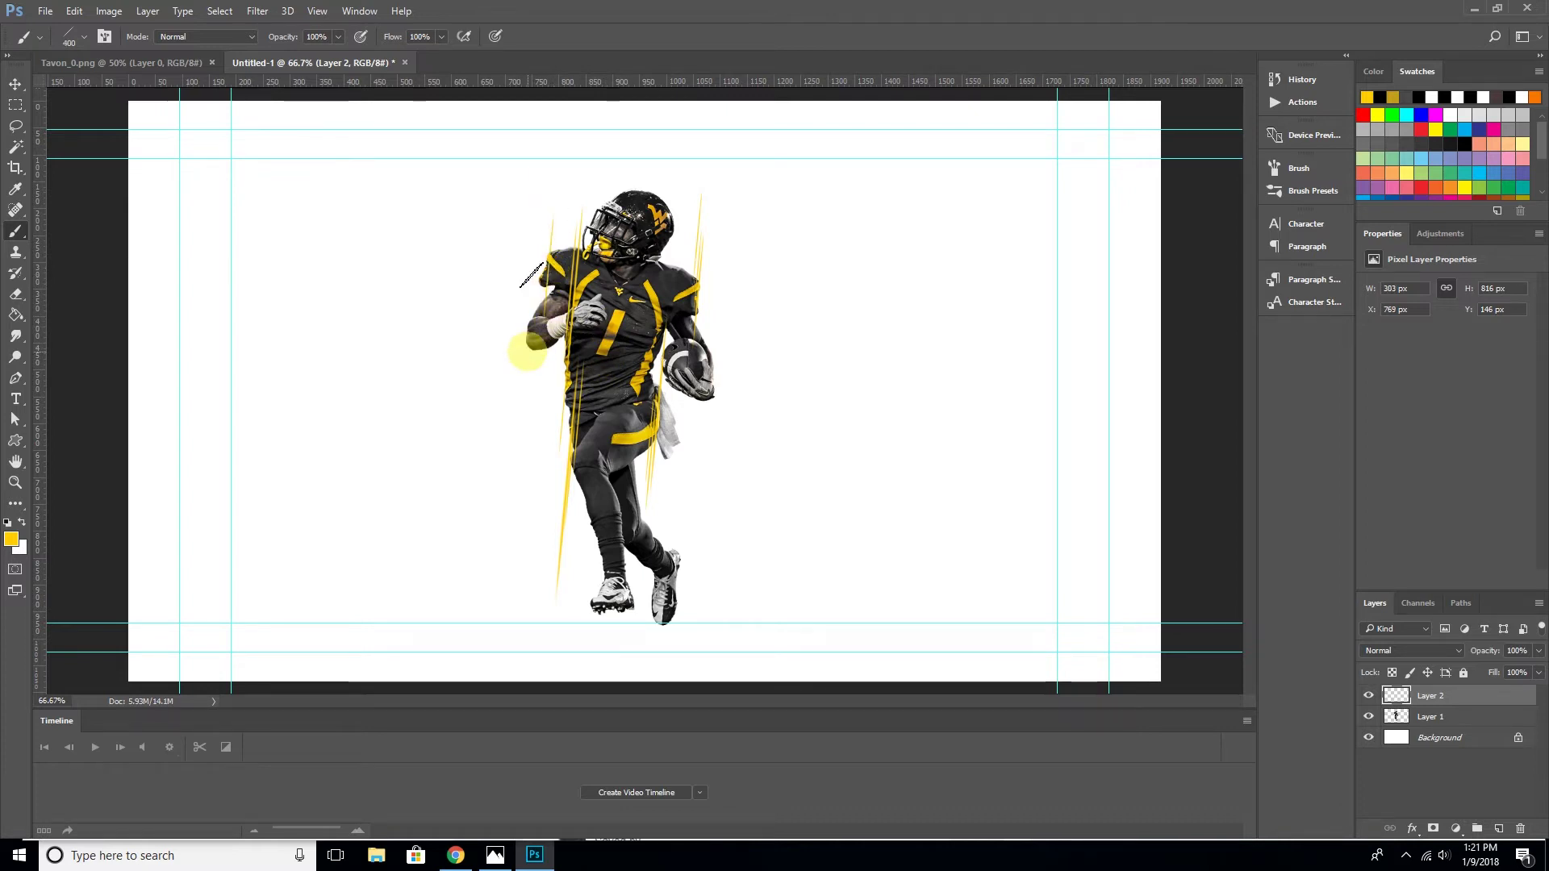
left_click_drag(523, 285, 516, 517)
Add thin gold streaks near the player's shoe and down his leg
left_click_drag(716, 331, 686, 603)
key("bracketleft")
key("bracketleft")
key("bracketleft")
key("bracketright")
left_click_drag(619, 424, 610, 528)
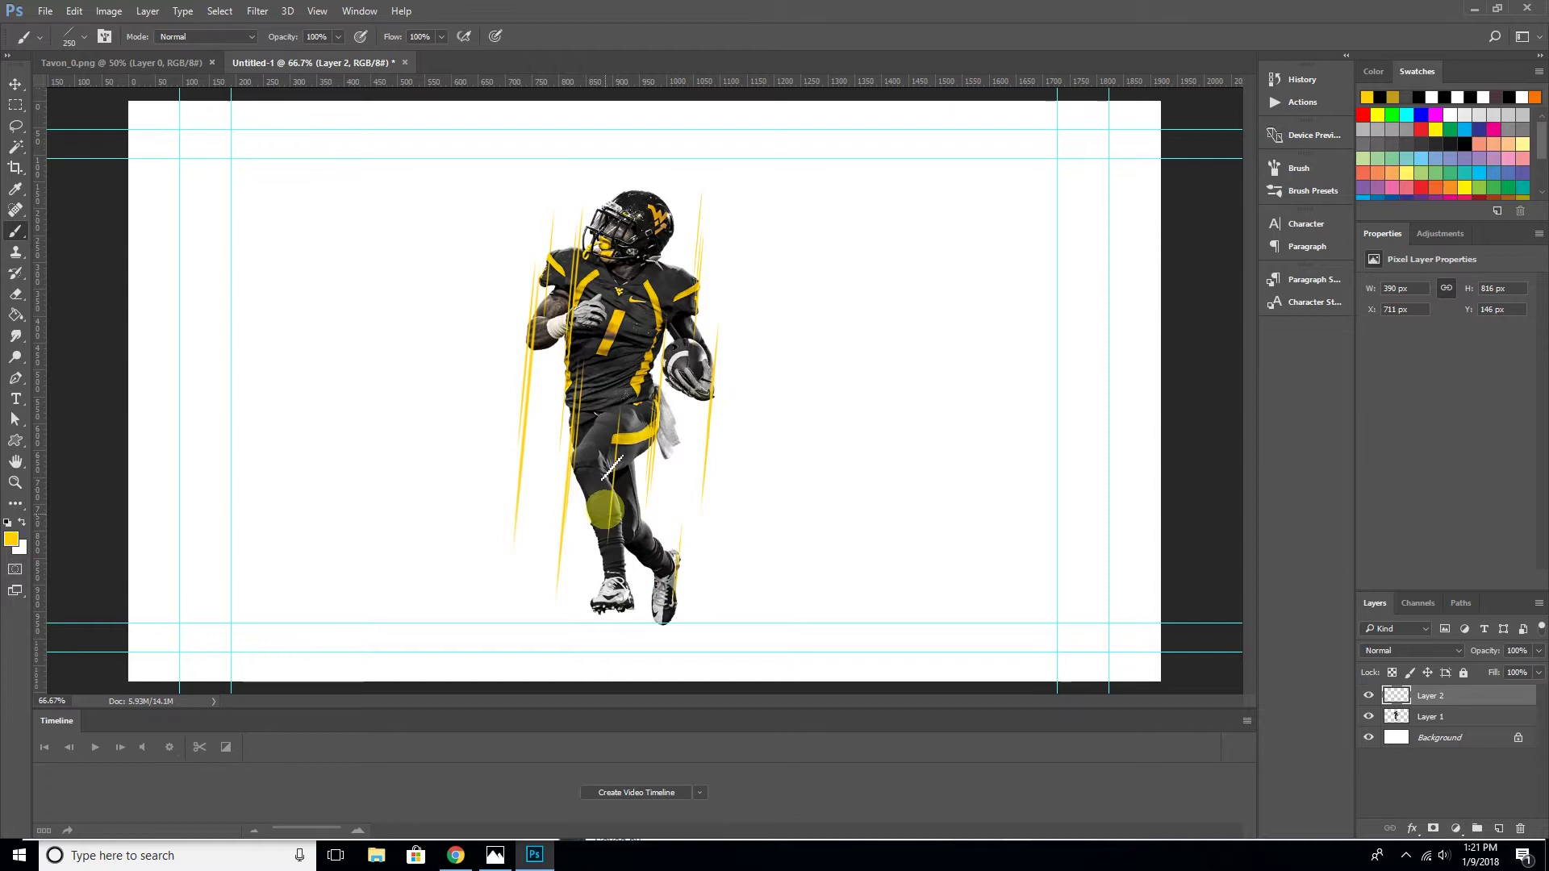
left_click(1498, 829, "ctrl")
Paint larger gold streaks behind the player's leg and left side, up toward the top
key("bracketright")
key("bracketright")
key("bracketright")
left_click(683, 367)
left_click_drag(639, 499, 645, 519)
left_click_drag(666, 272, 669, 205)
key("bracketleft")
key("bracketleft")
left_click_drag(581, 279, 569, 395)
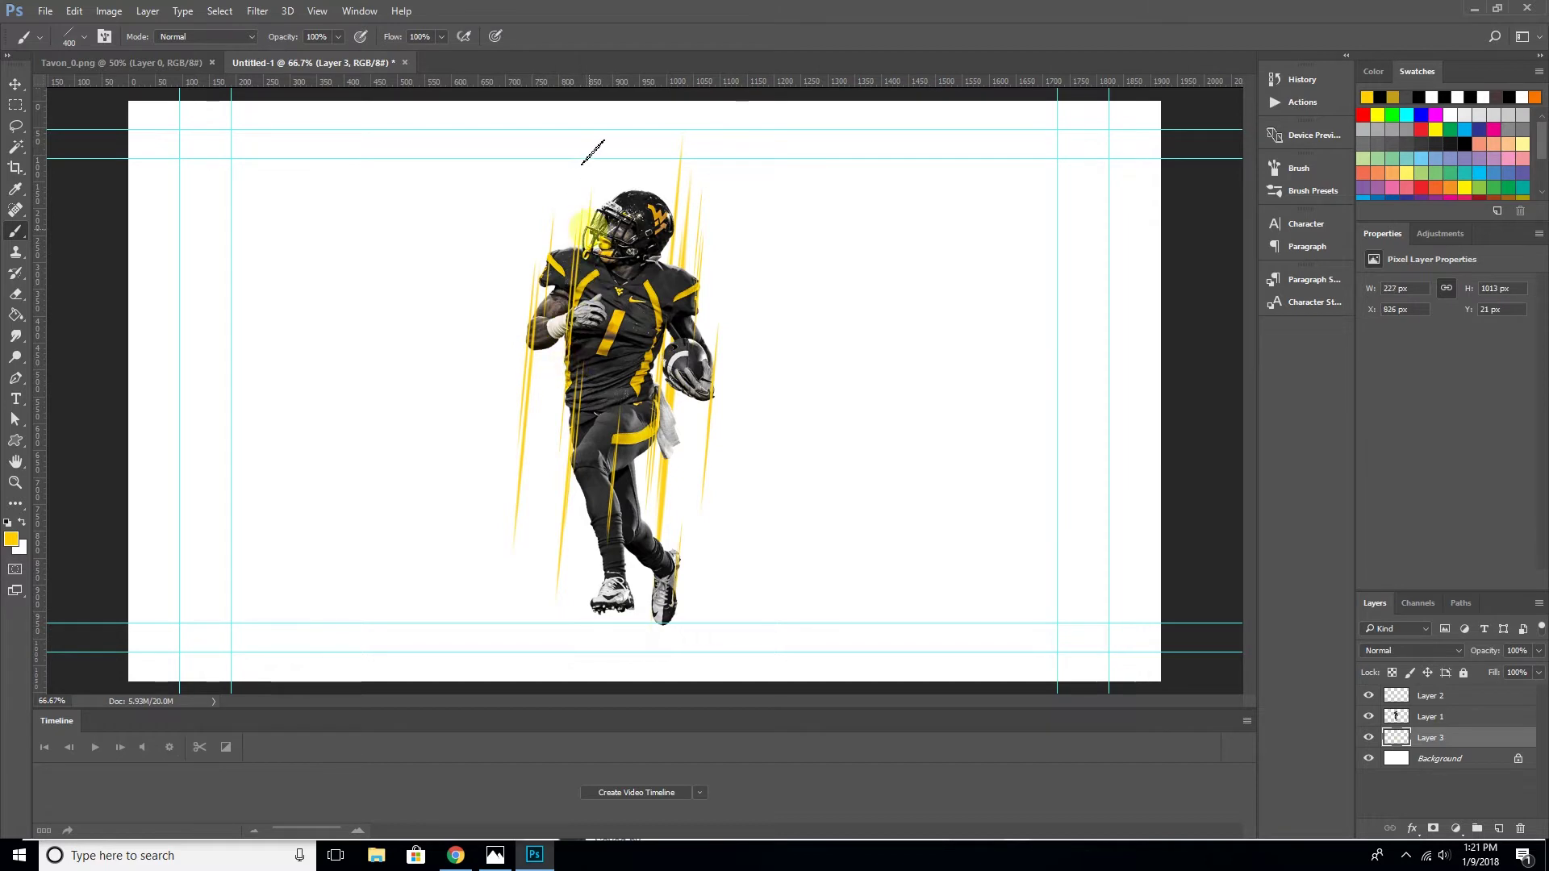
key("bracketleft")
key("bracketleft")
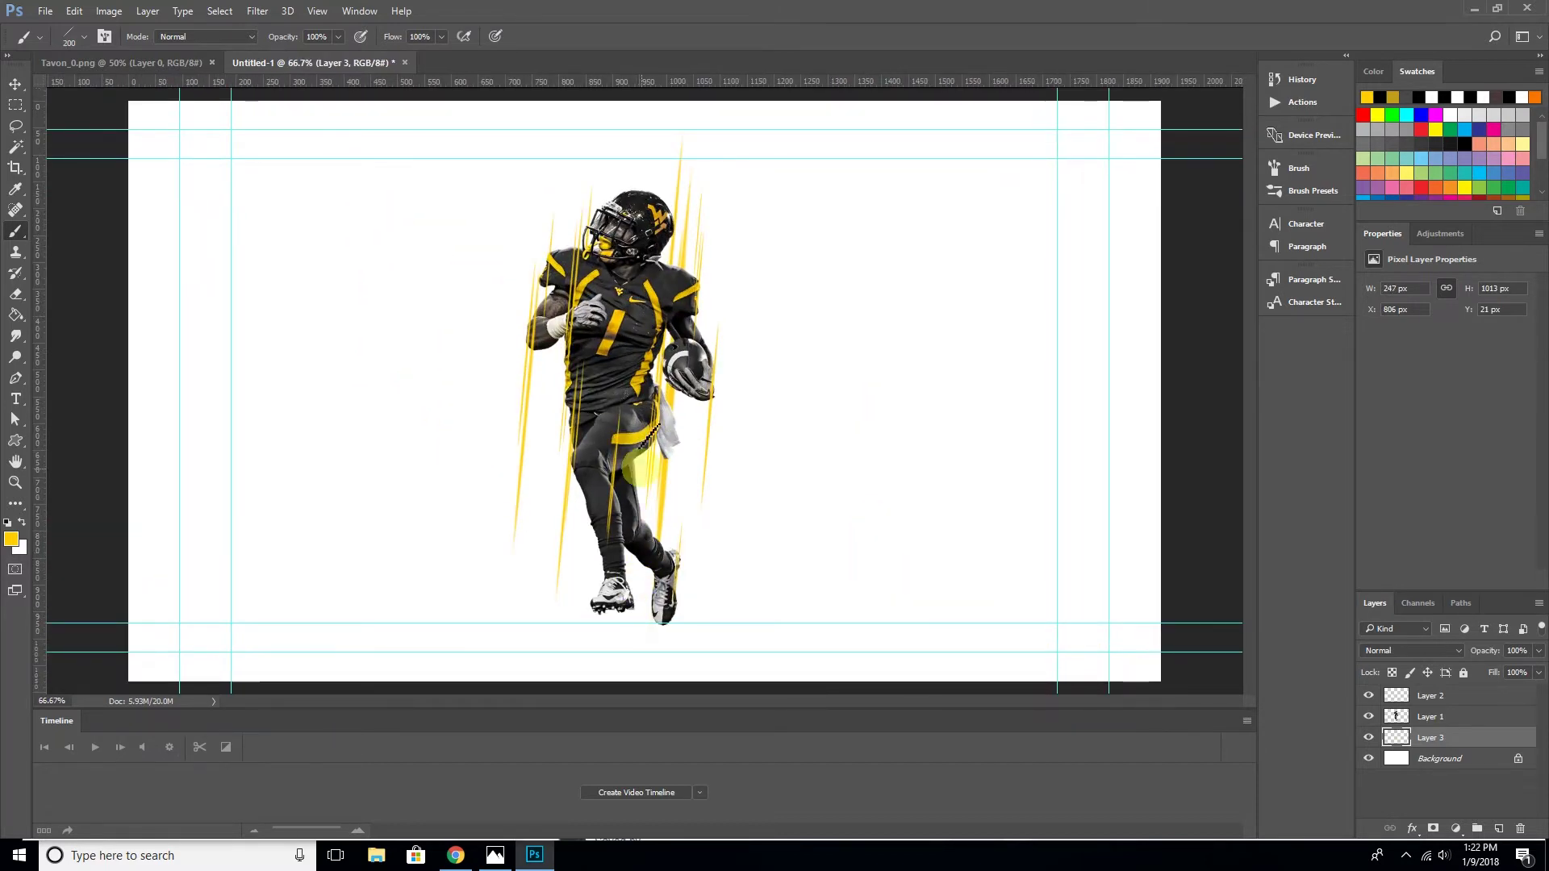
On a new layer, stamp gold splatter marks near the helmet and on the jersey
left_click(1499, 829)
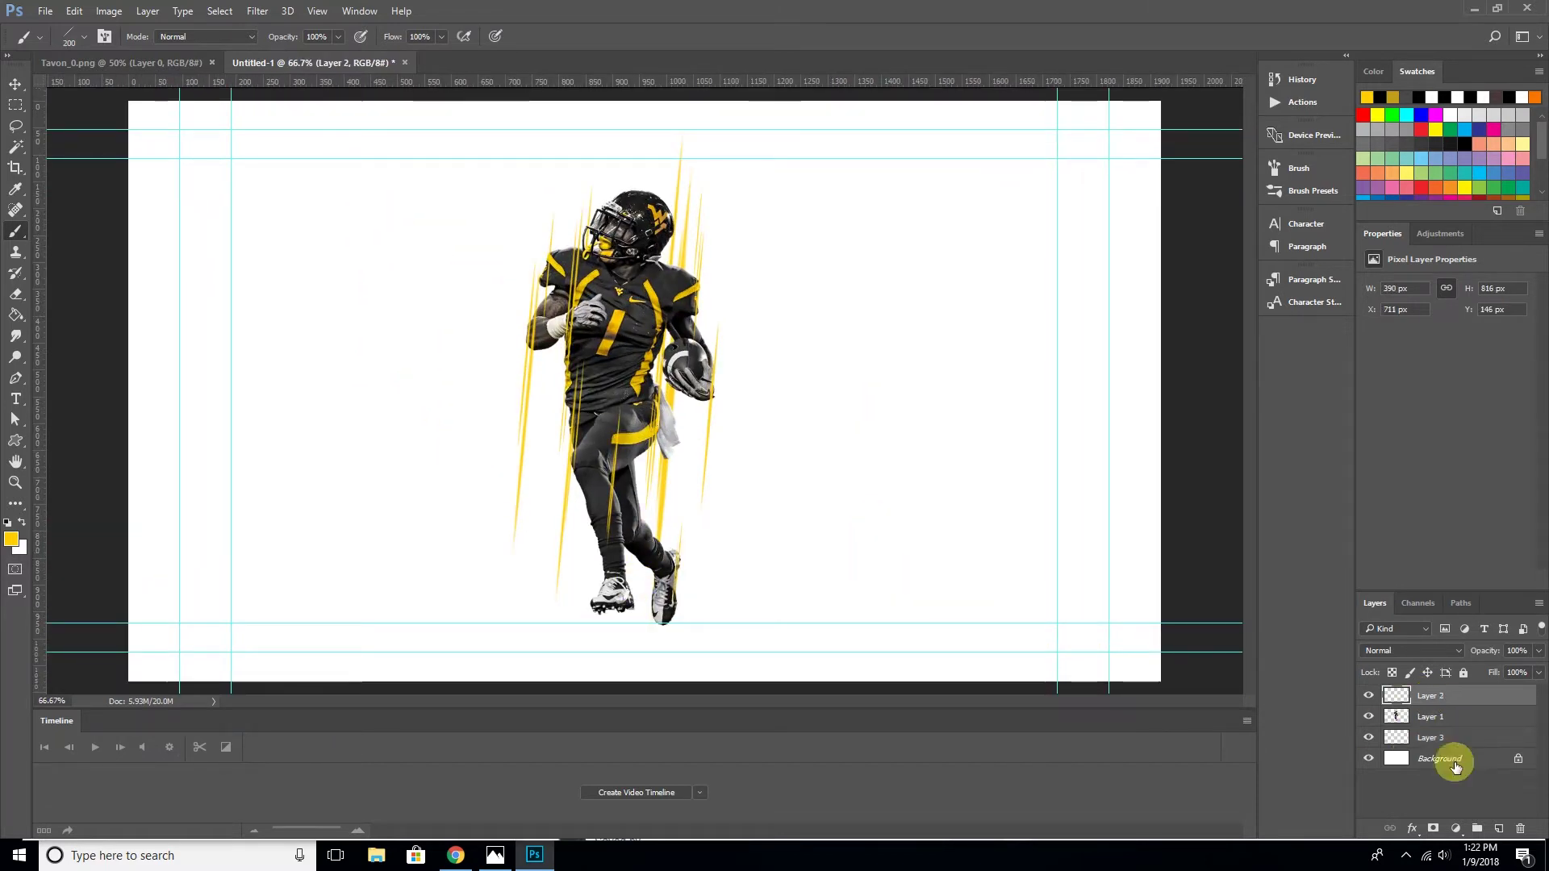
left_click(84, 37)
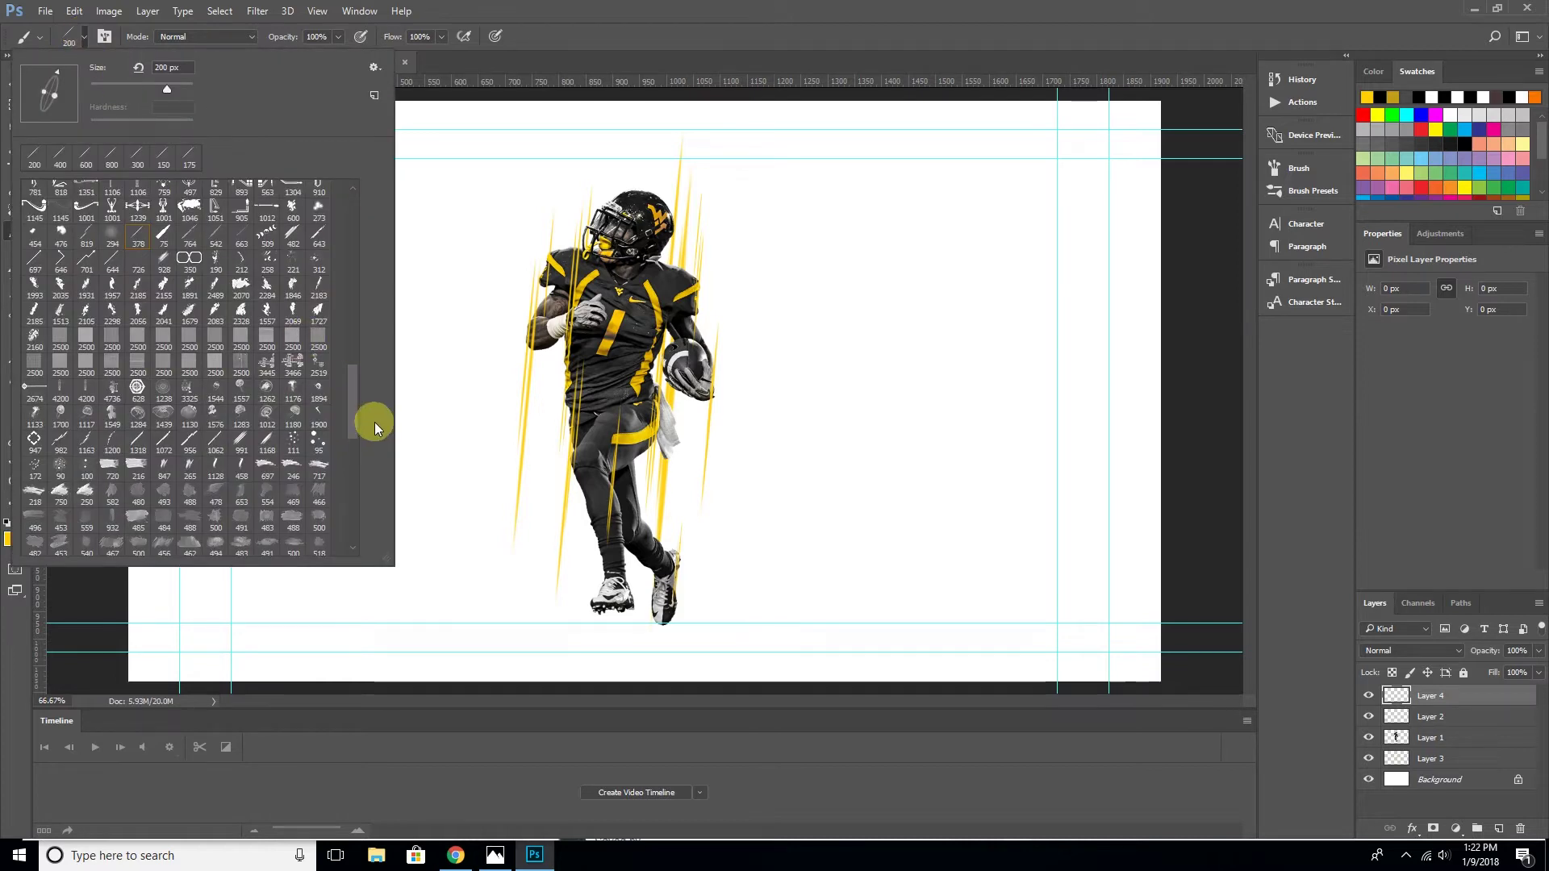
key("Return")
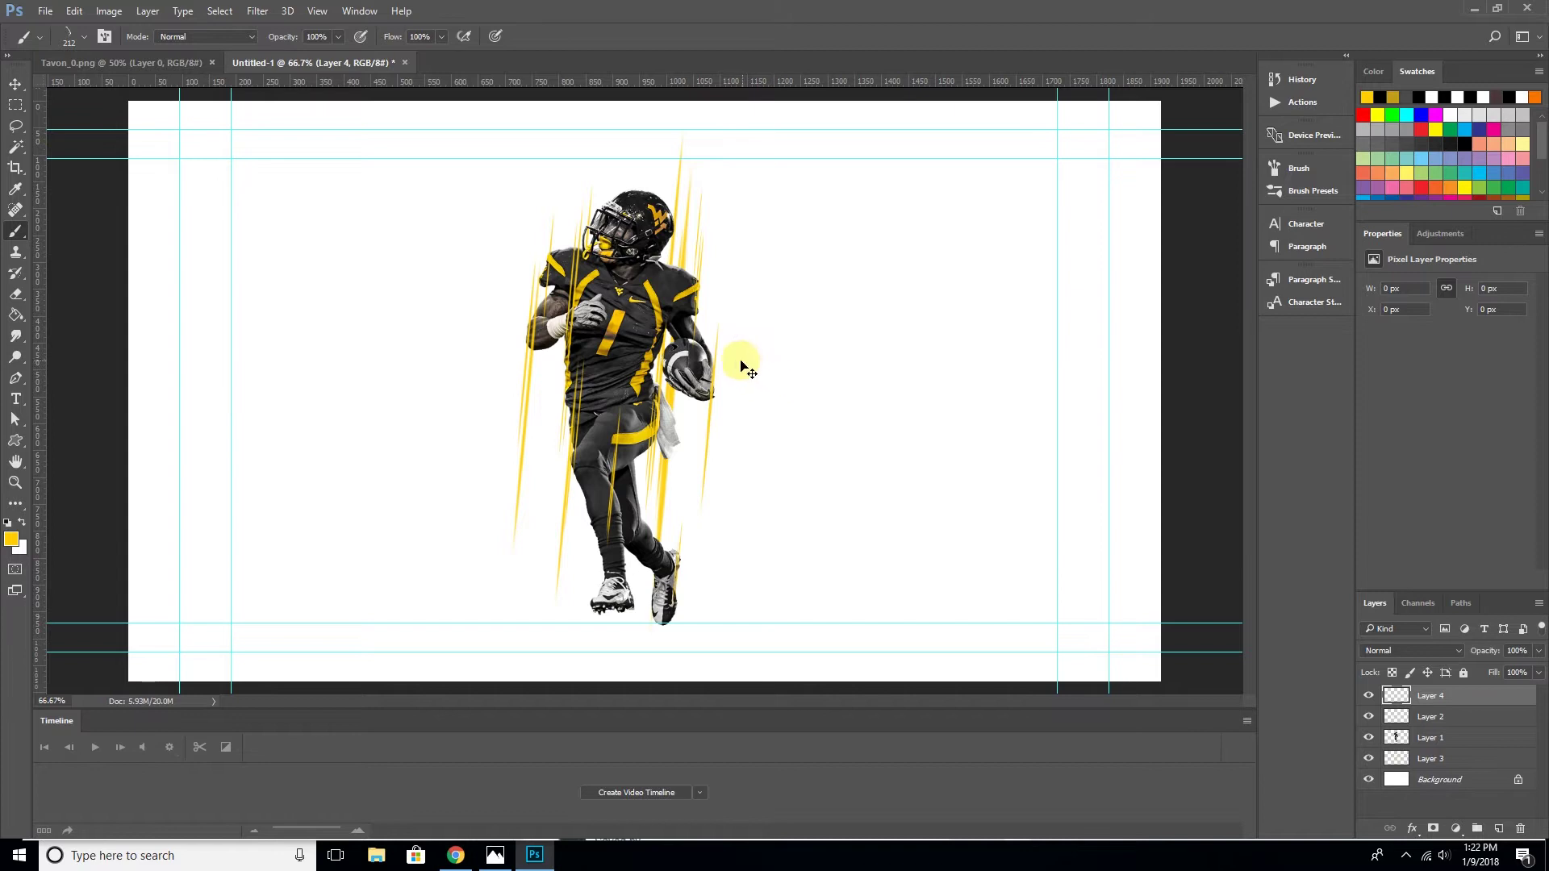
key("ctrl+plus")
scroll(694, 242, "up", 3)
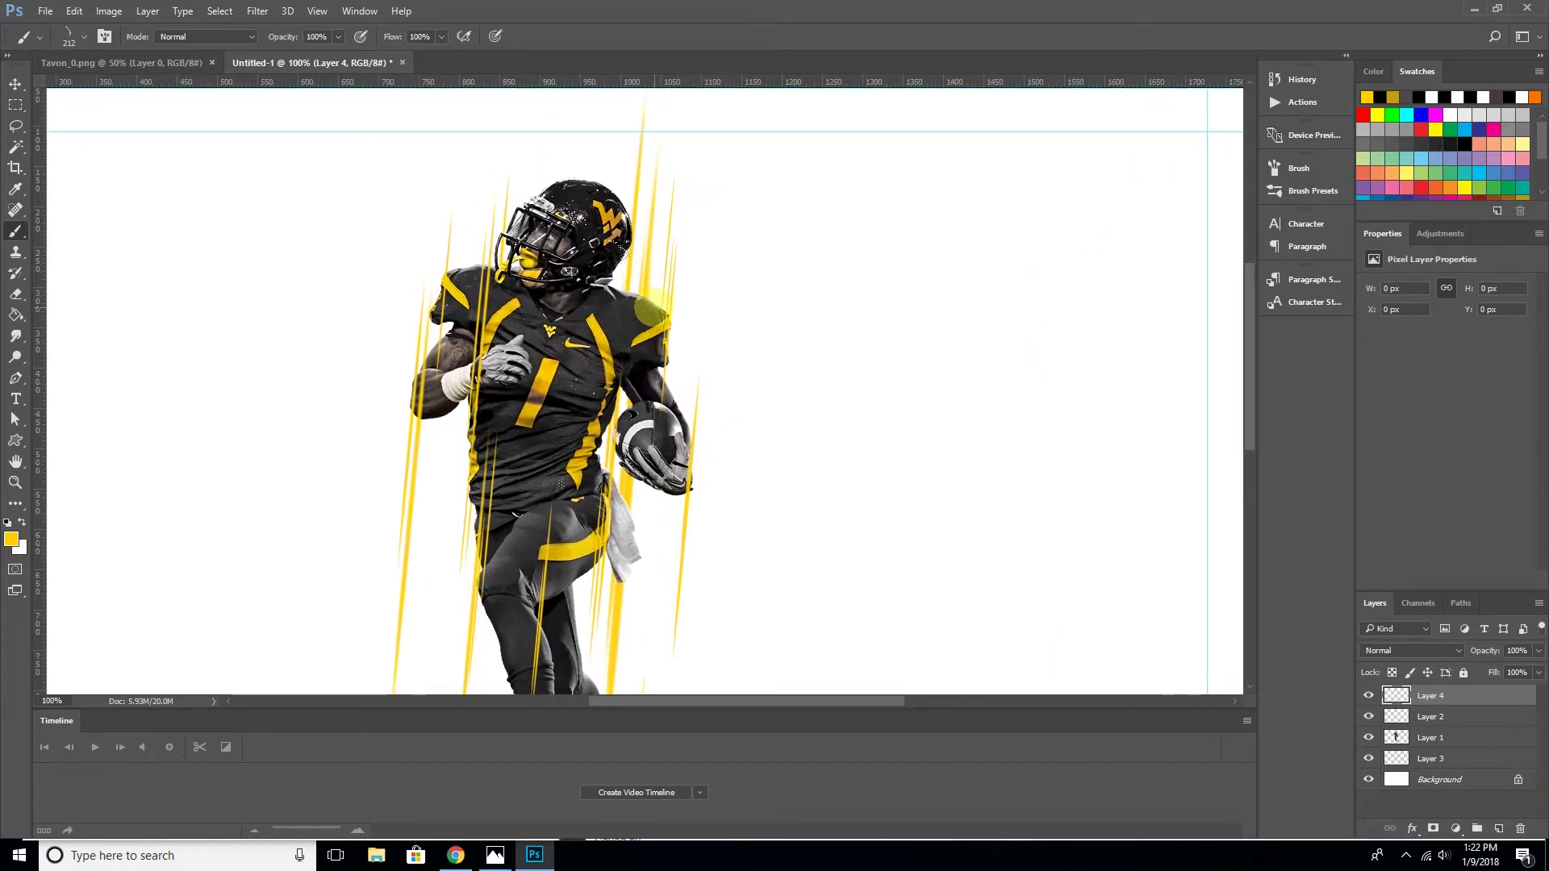
left_click(658, 269)
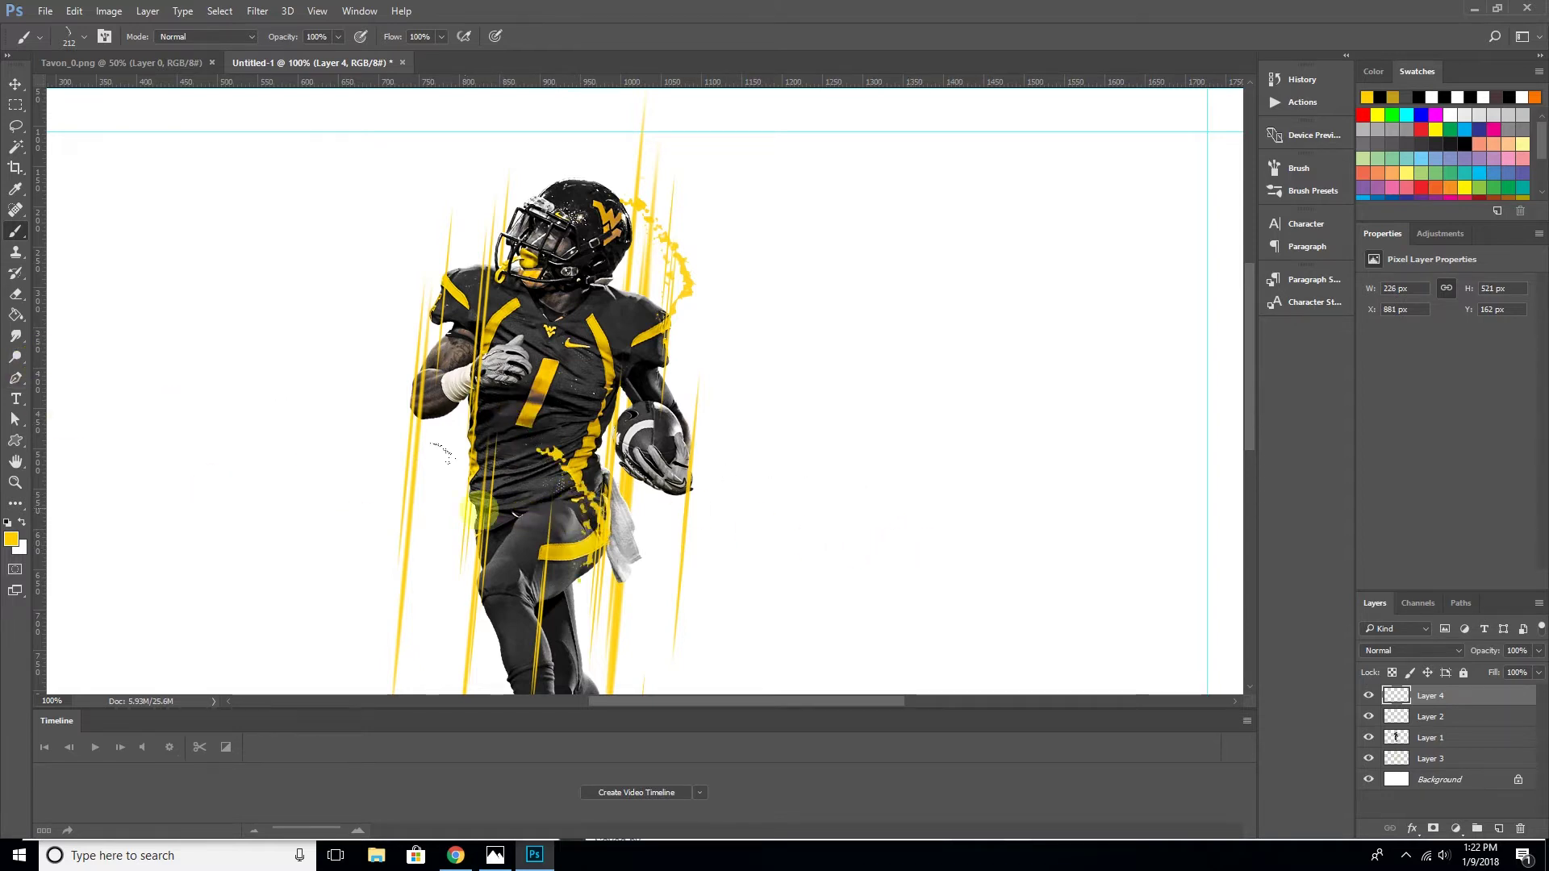
left_click(564, 484)
left_click_drag(410, 520, 370, 319)
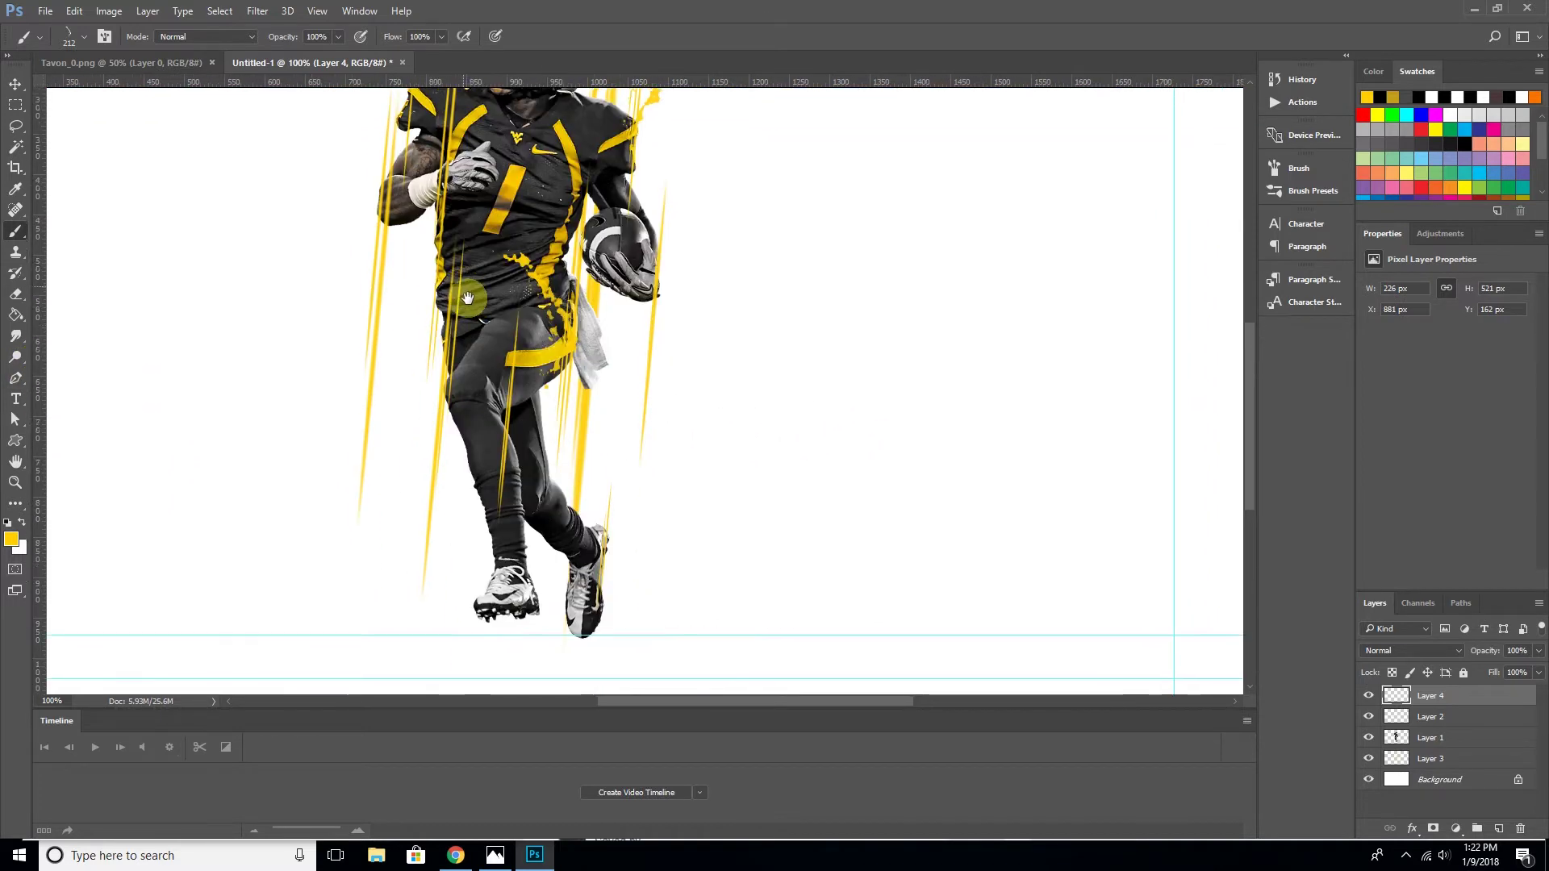
Choose the large 675 px splatter brush tip
left_click(82, 37)
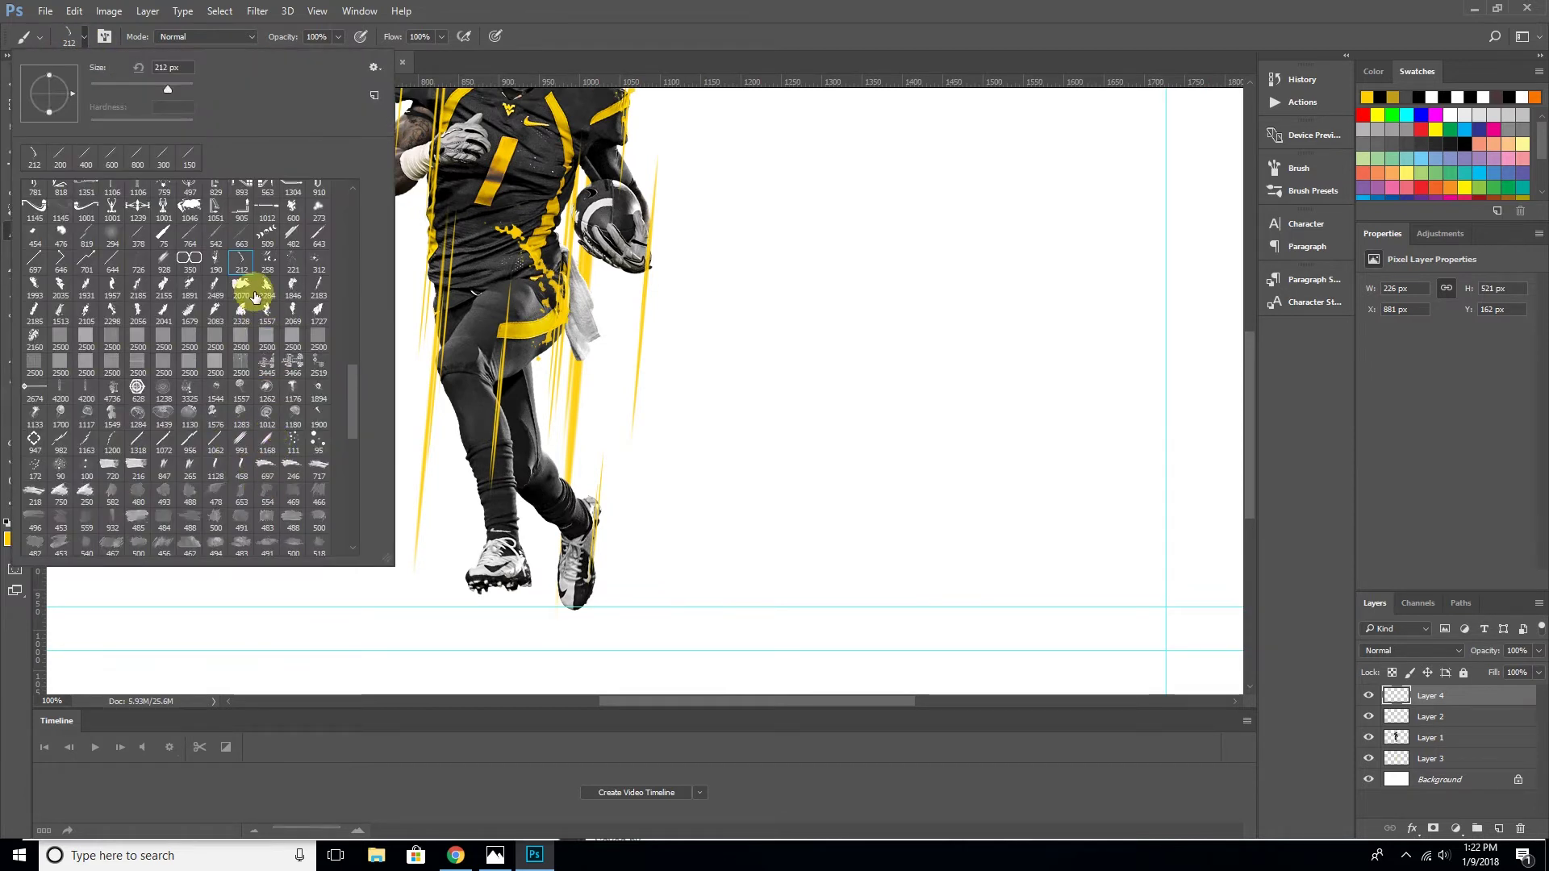
scroll(291, 460, "down", 1)
scroll(290, 460, "down", 1)
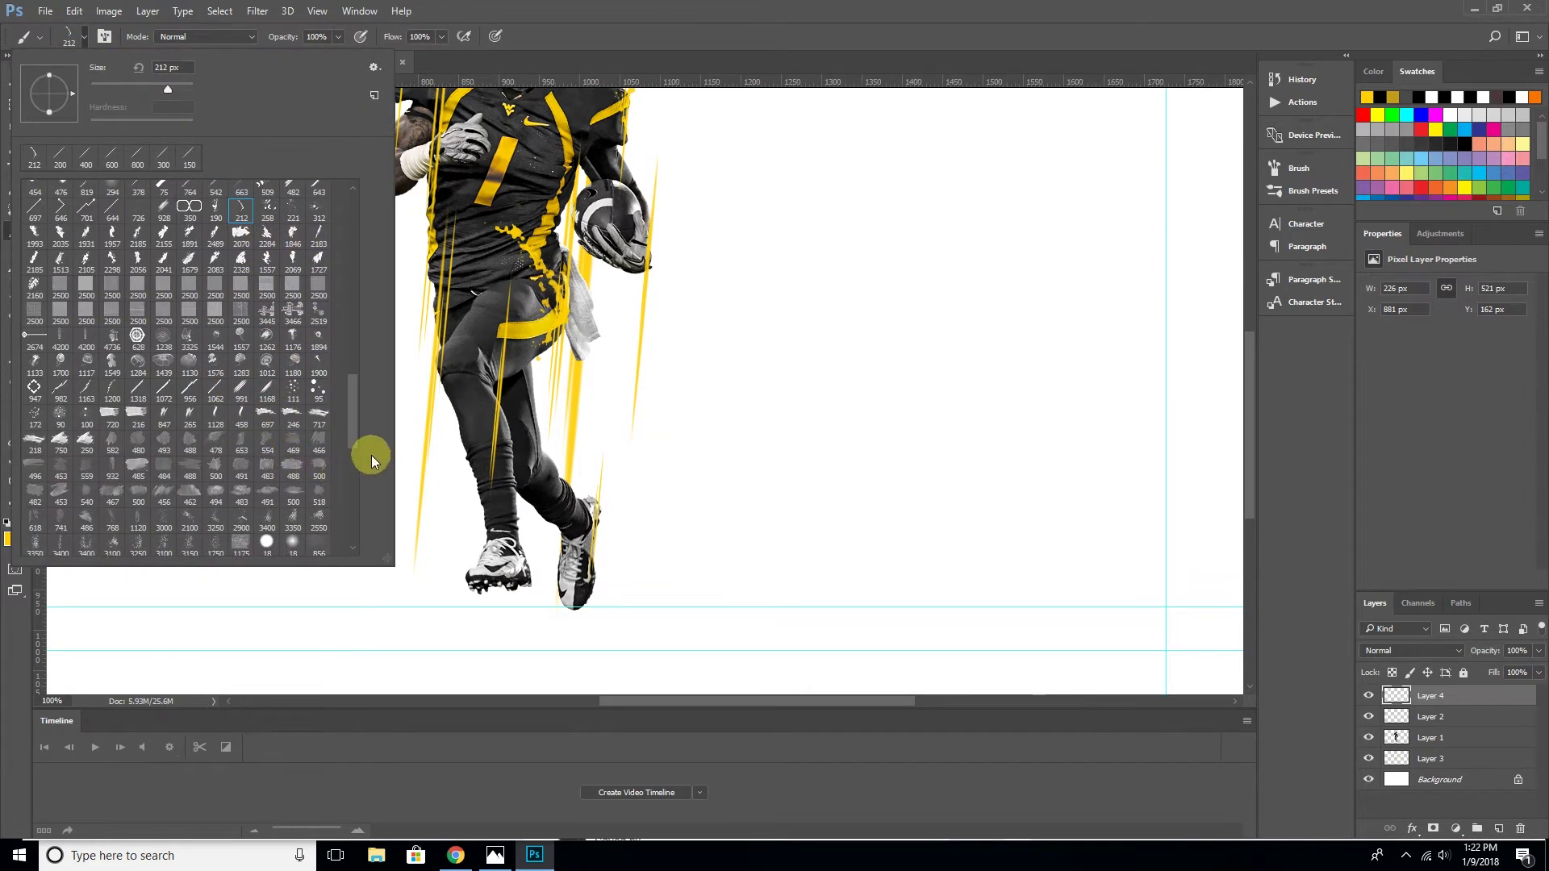
left_click_drag(351, 437, 345, 488)
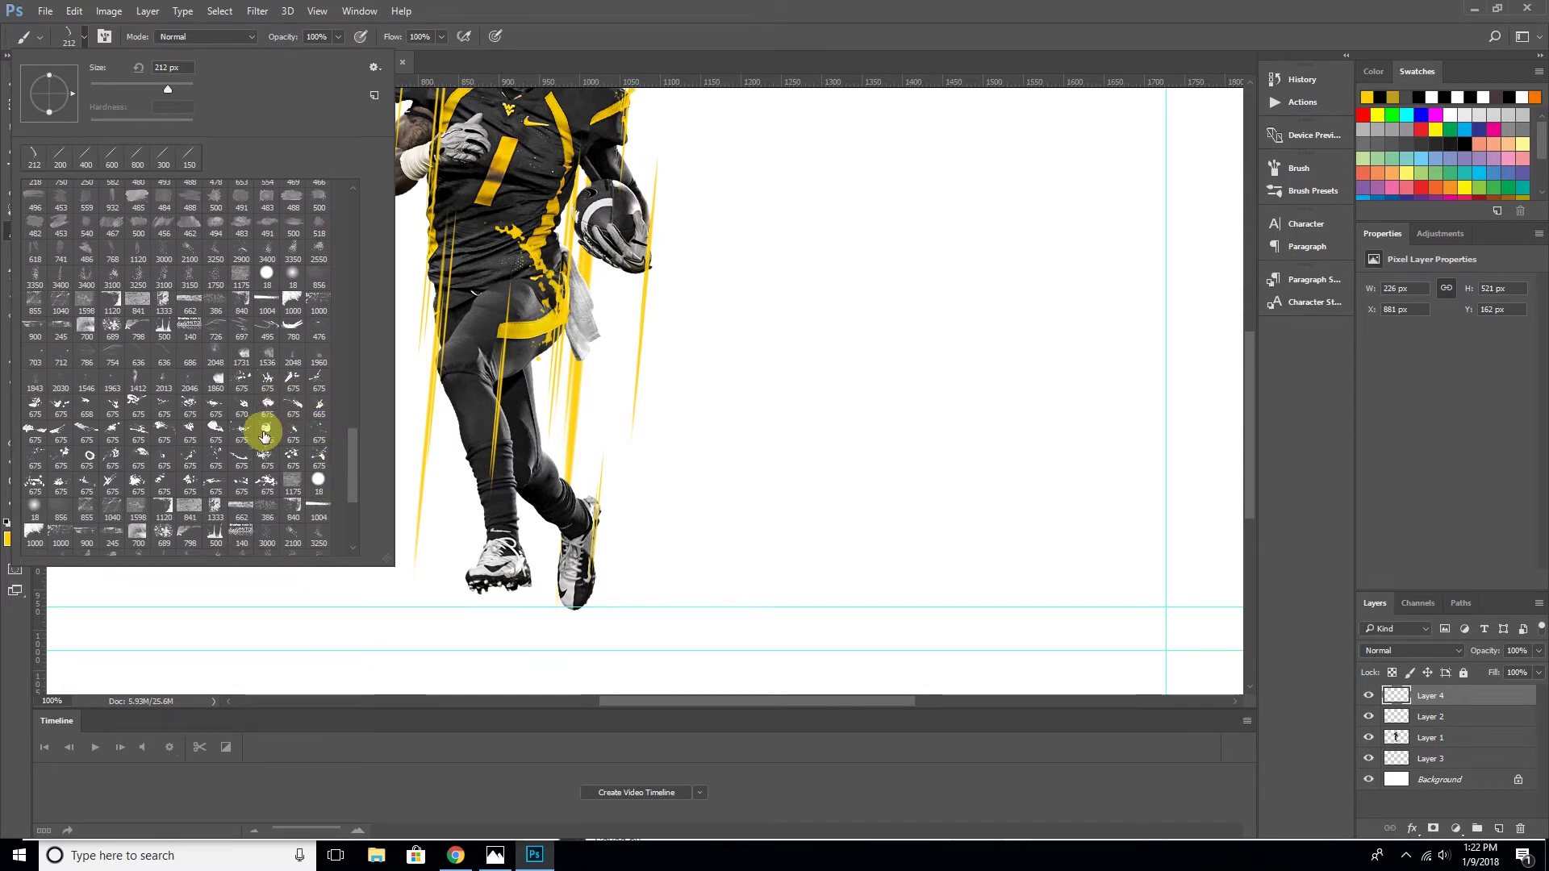
double_click(245, 469)
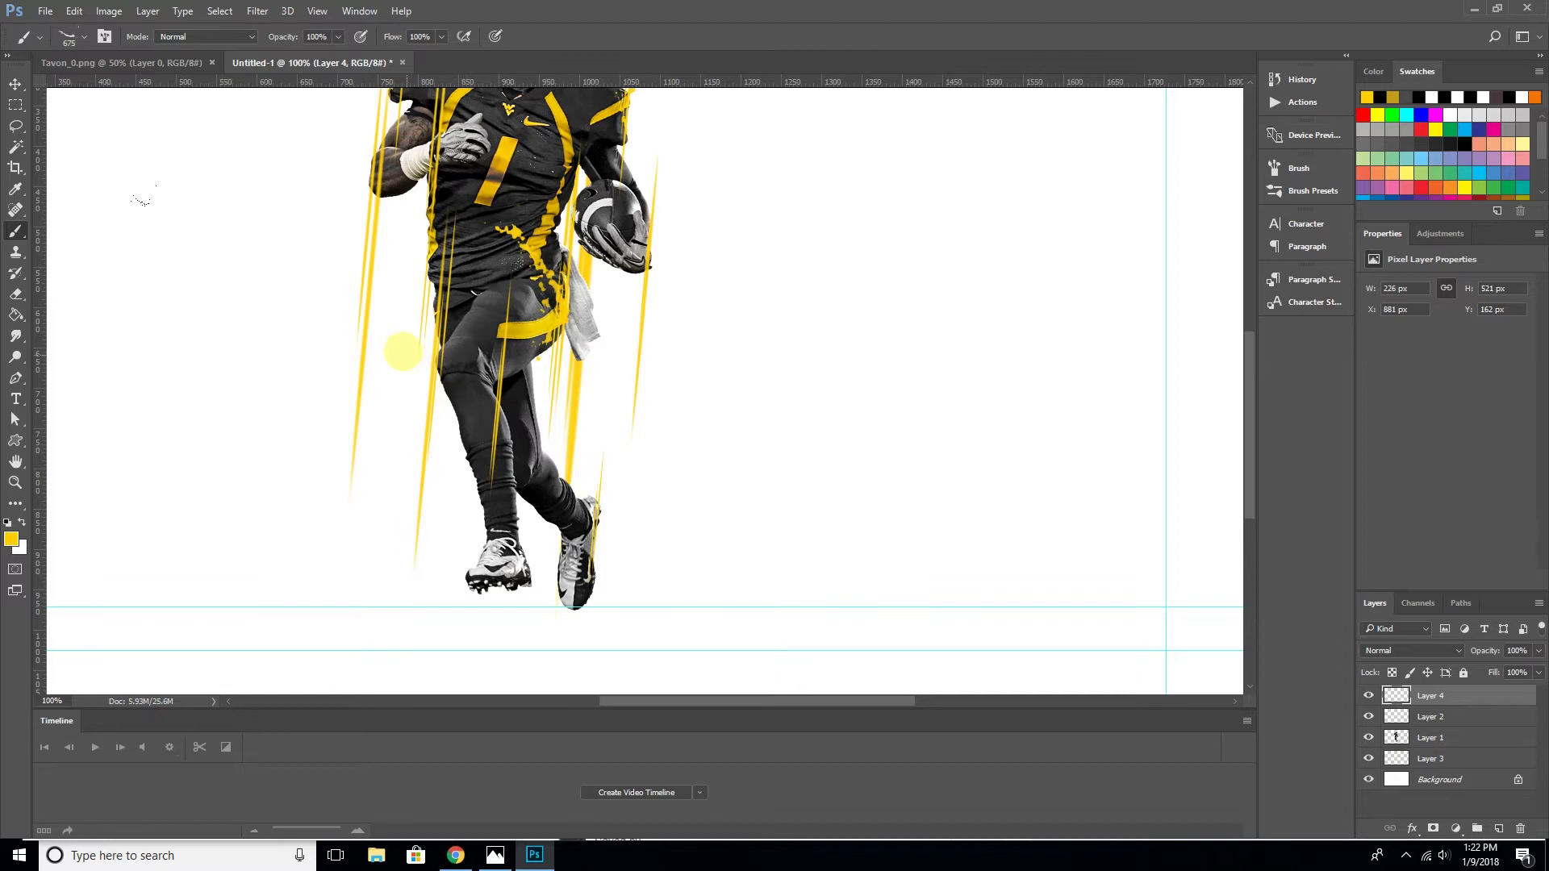
left_click(359, 11)
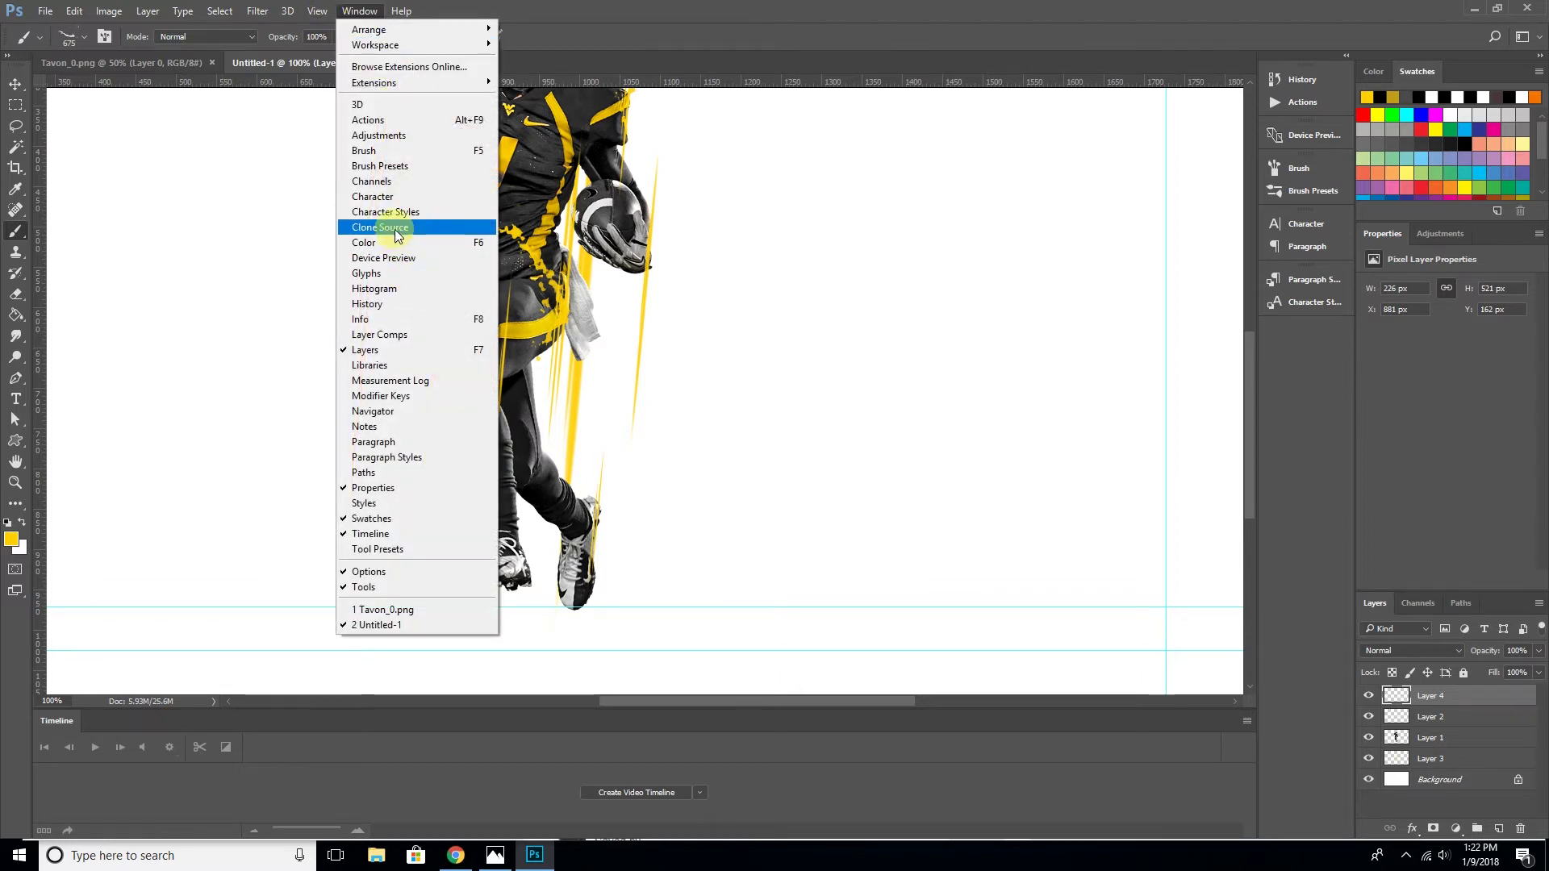
Tilt the brush tip angle and dab faint gold specks around the lower legs on a new layer above Layer 3
left_click(404, 151)
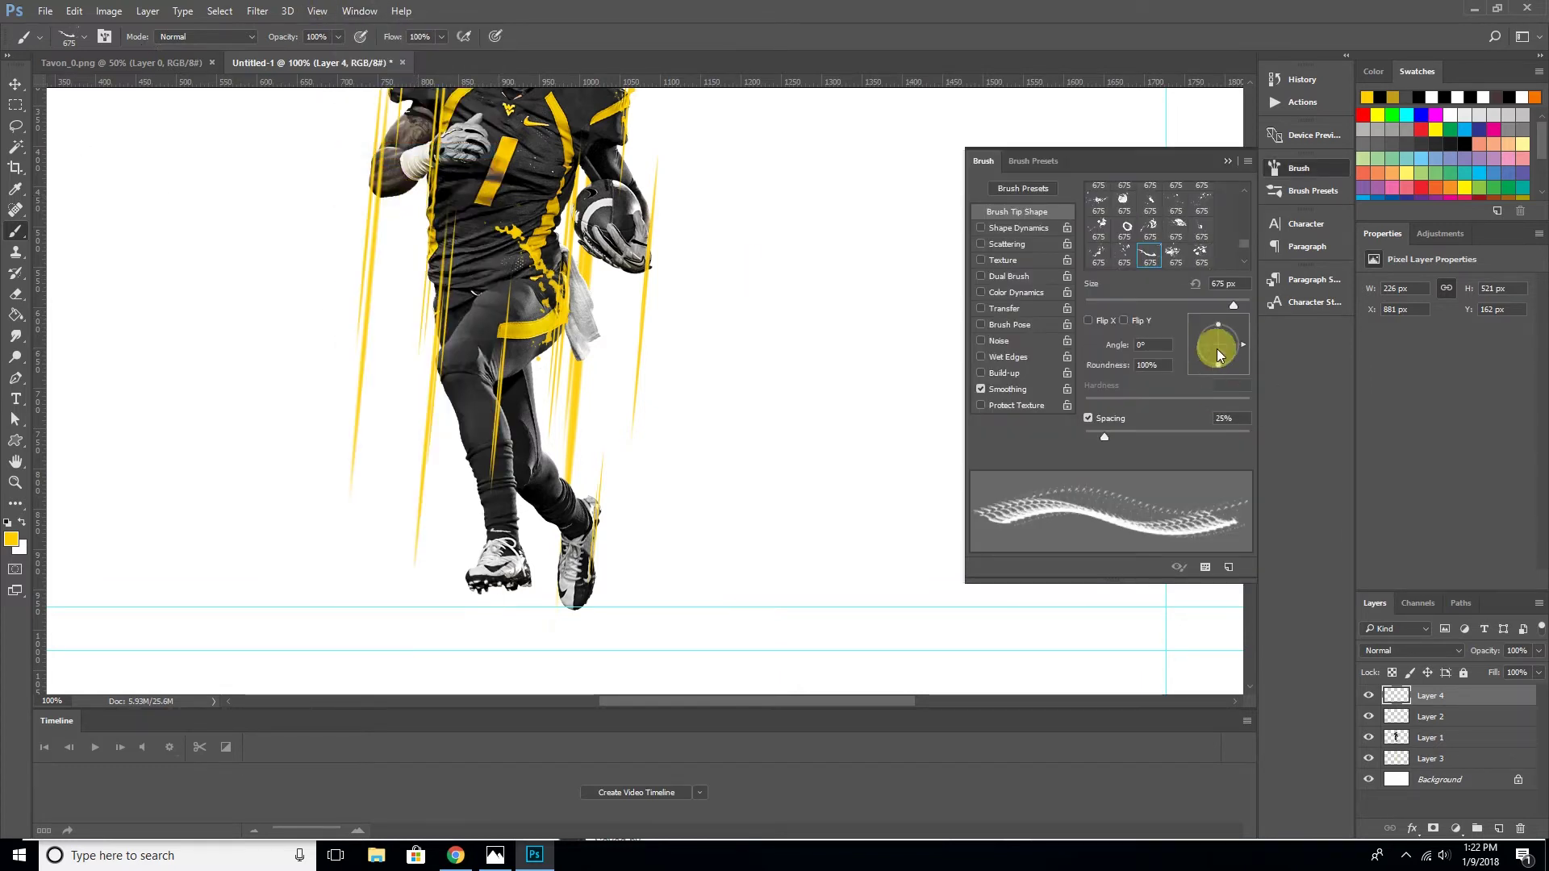
mouse_move(1244, 342)
left_mouse_down()
mouse_move(1232, 382)
mouse_move(1183, 380)
left_mouse_up()
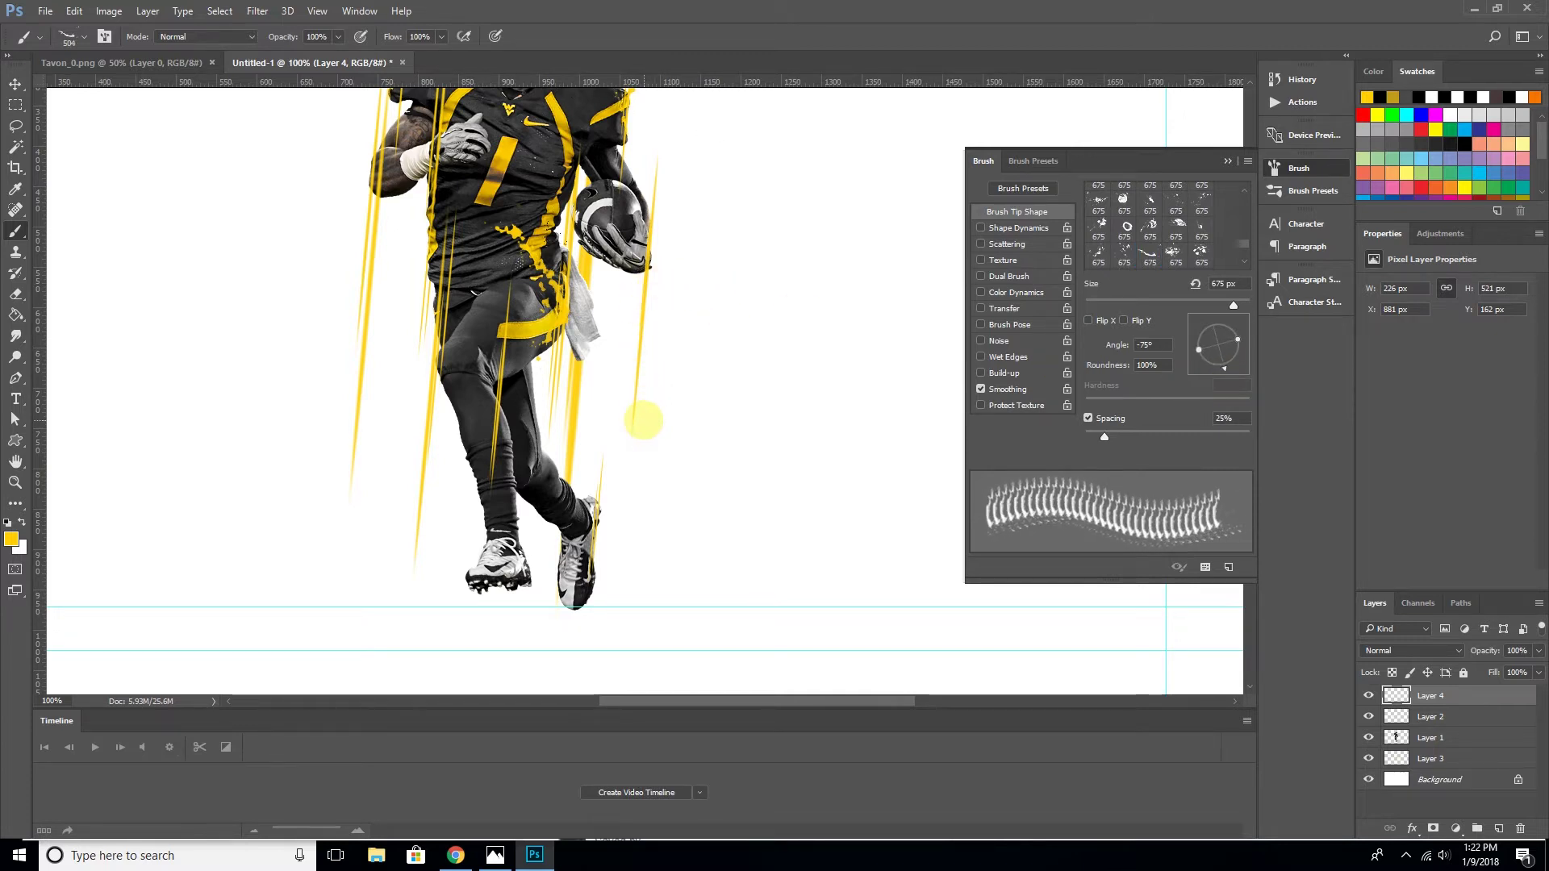
scroll(725, 197, "up", 3)
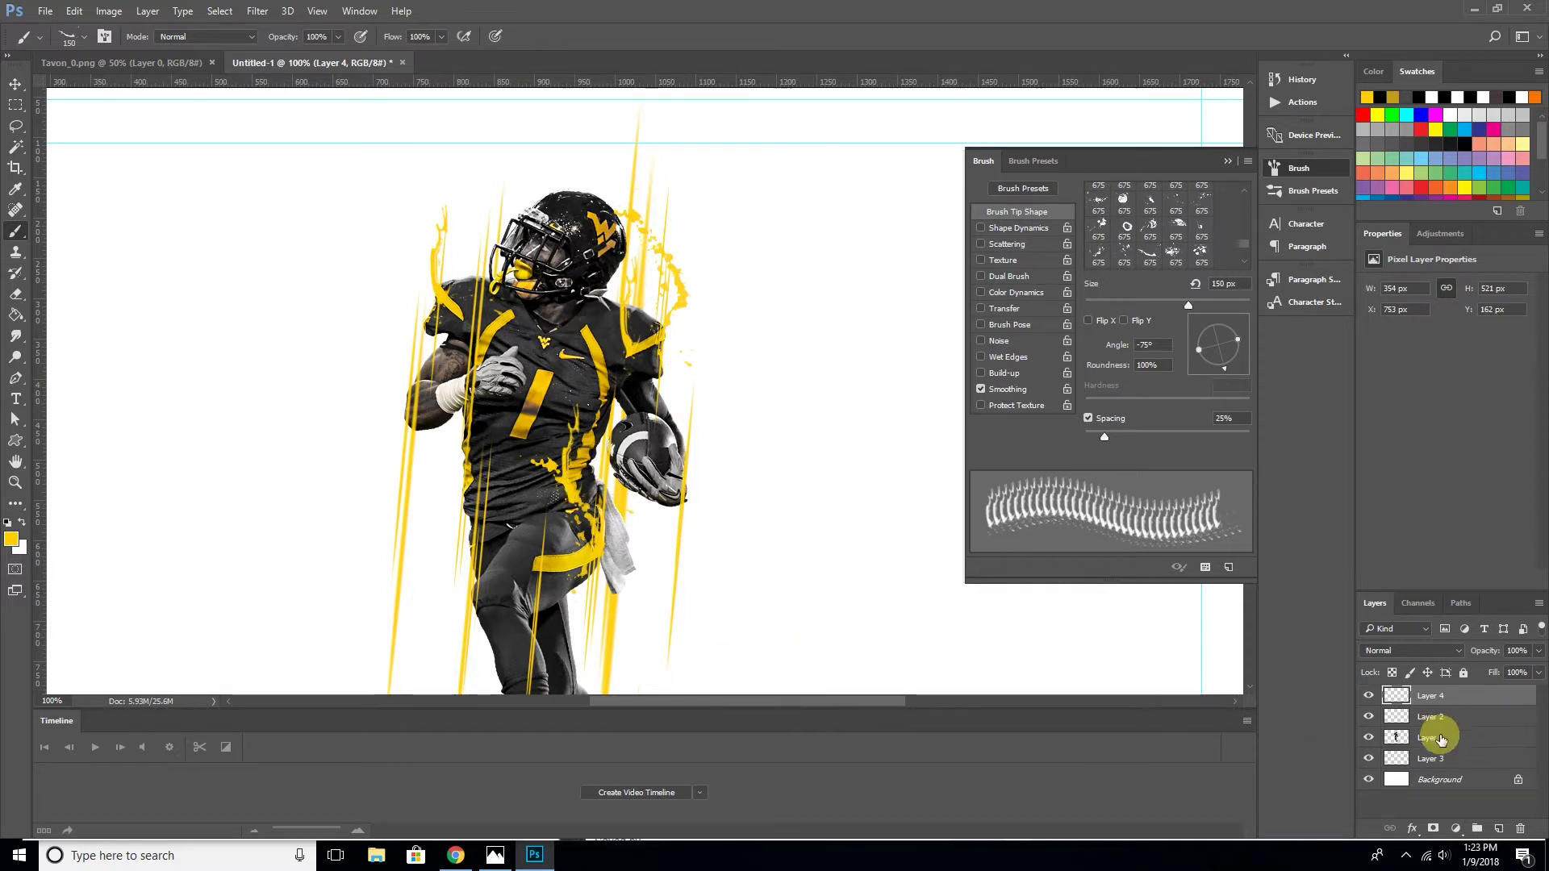
left_click(1425, 759)
left_click(1493, 828)
key("bracketright")
key("bracketright")
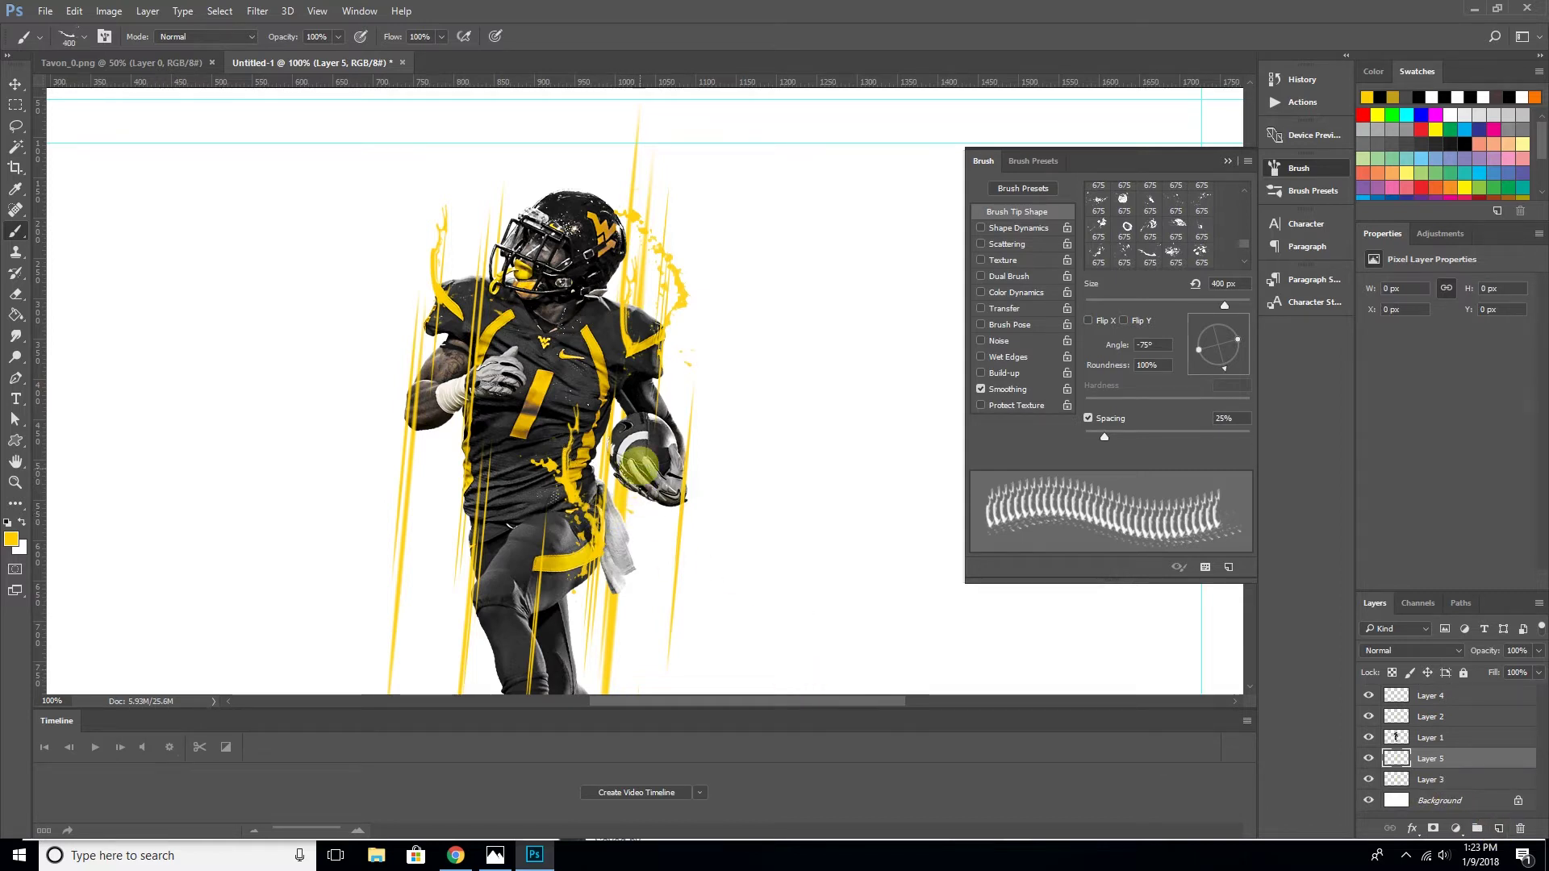
key("bracketright")
key("bracketleft")
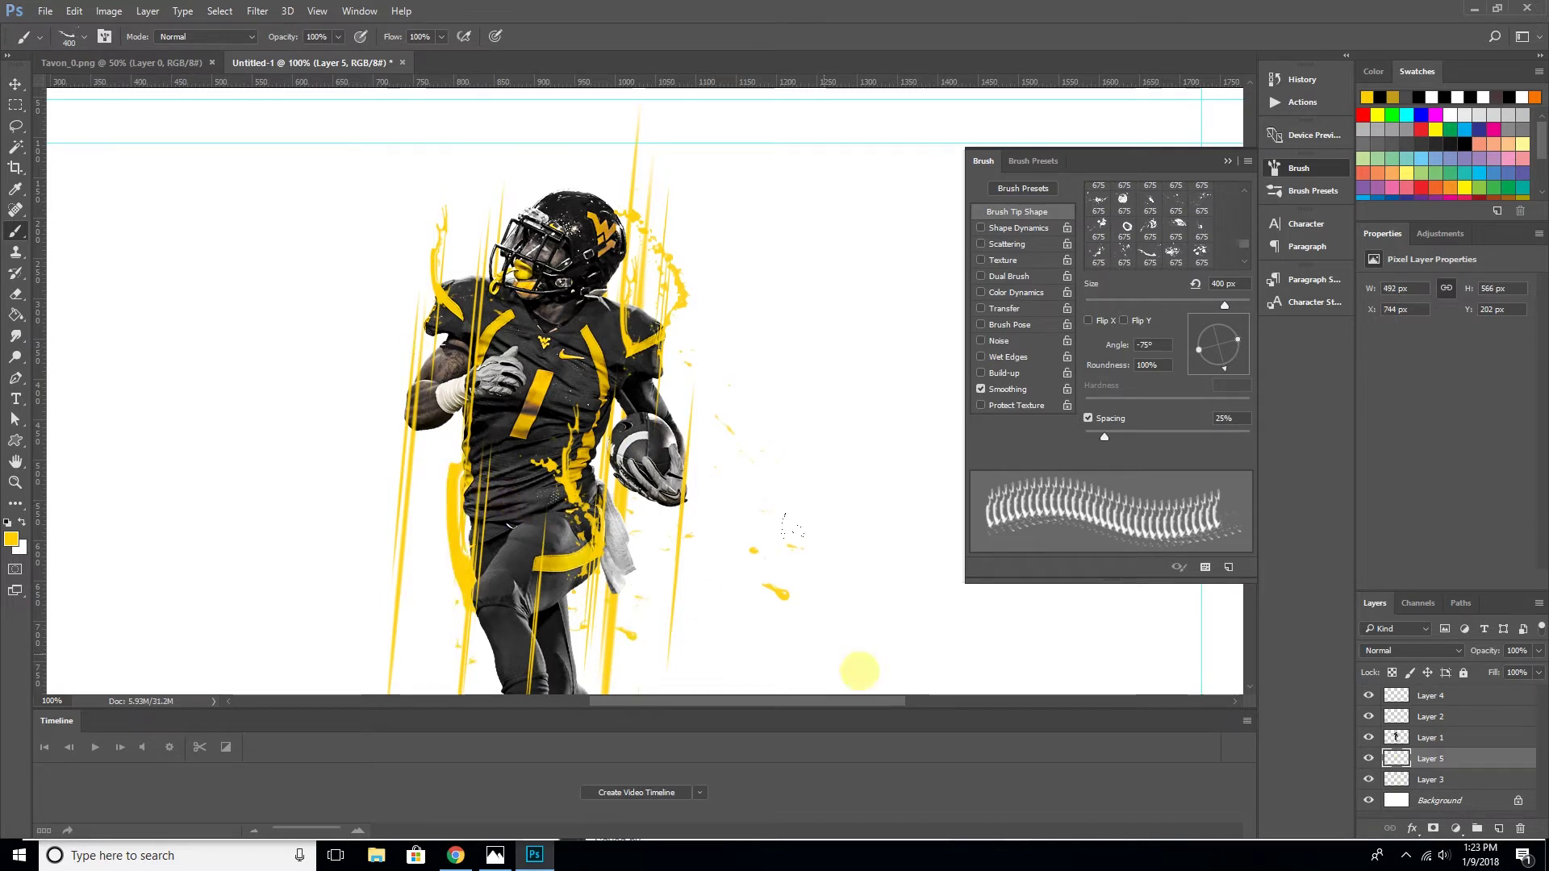
key("ctrl+minus")
key("ctrl+minus")
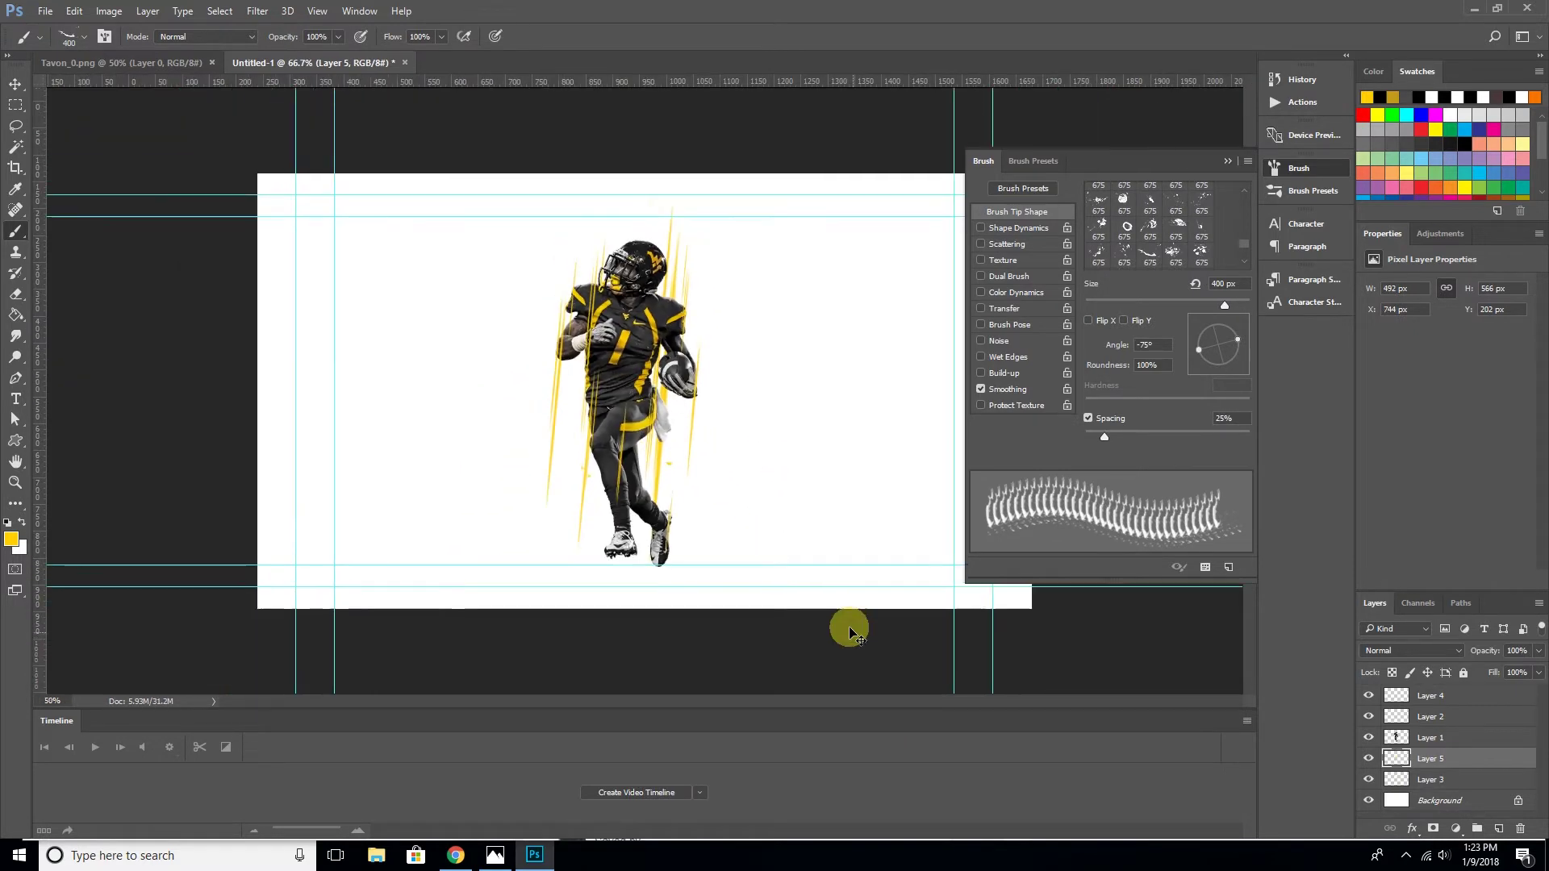
key("ctrl+plus")
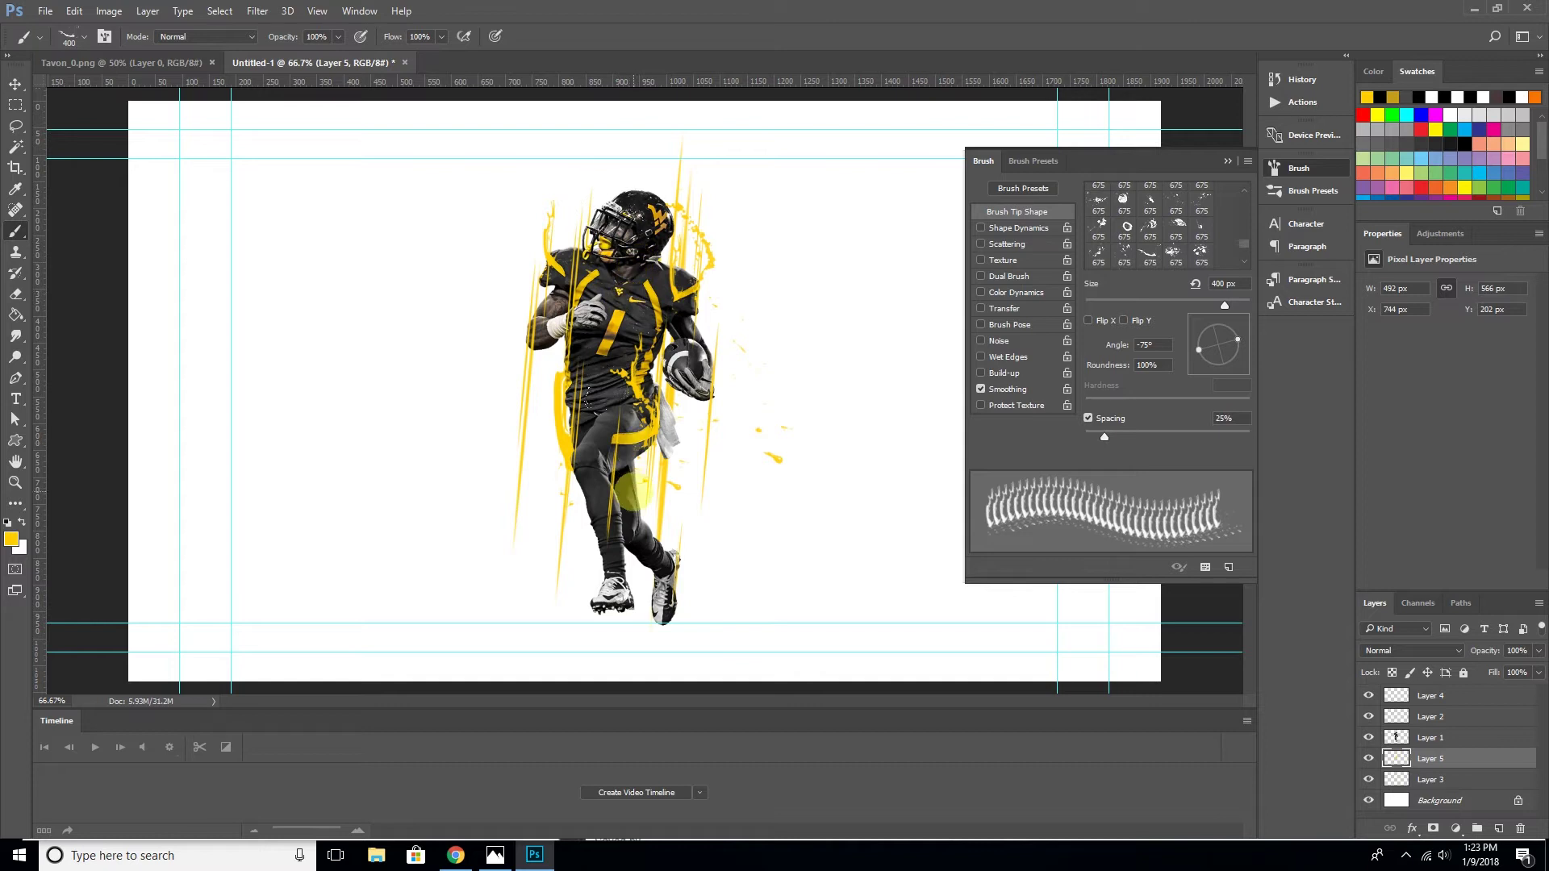
left_click(615, 425)
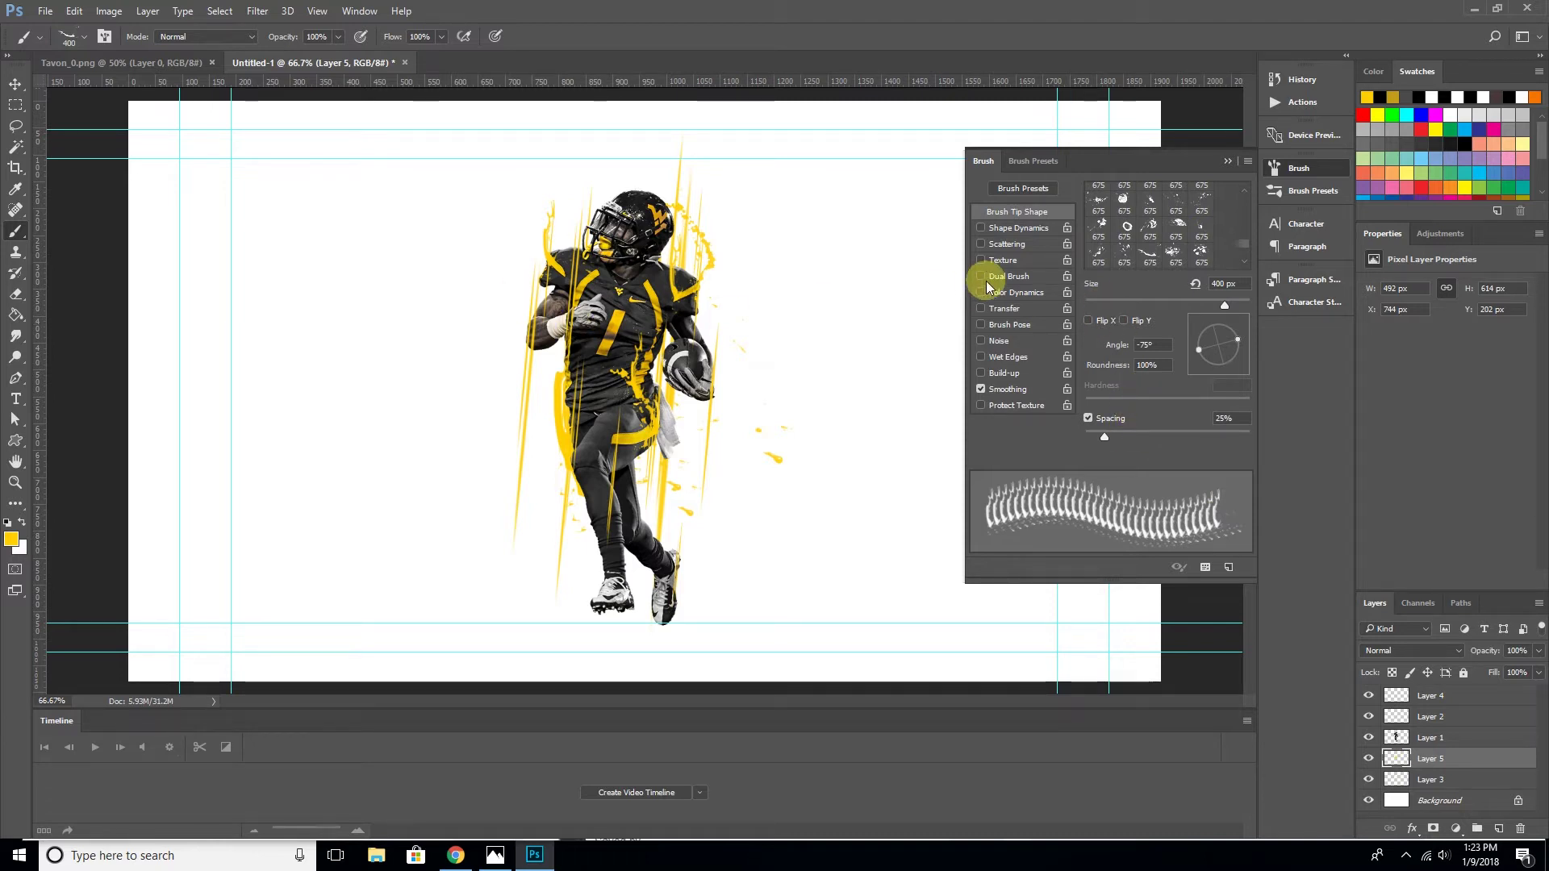
With a smaller 675 px splatter tip, stamp a gold splatter left of the player's legs
left_click(1097, 255)
double_click(1097, 256)
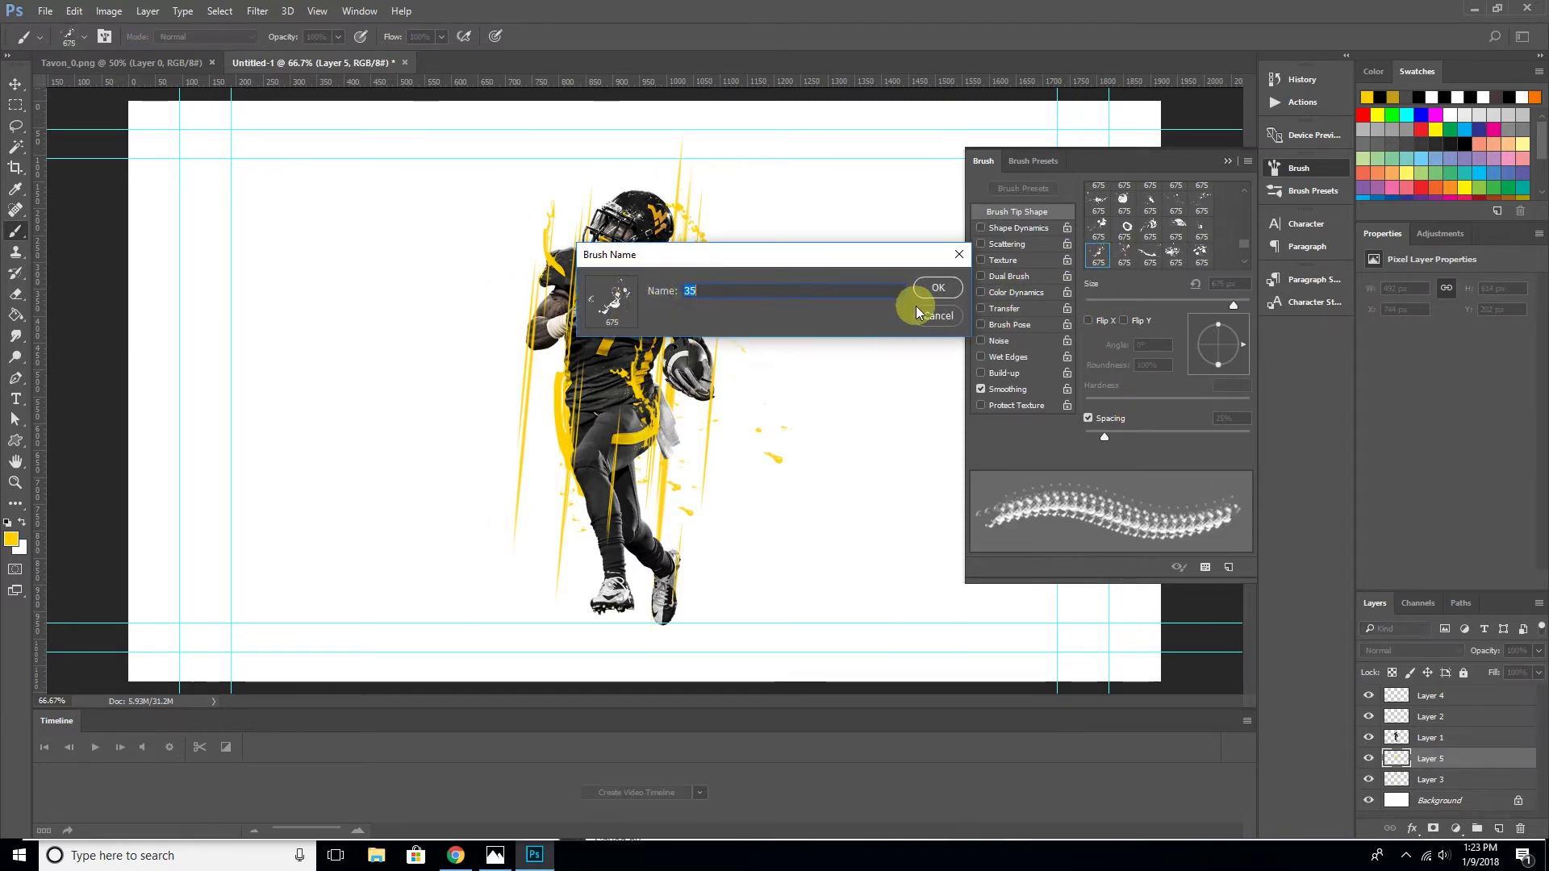
left_click(938, 318)
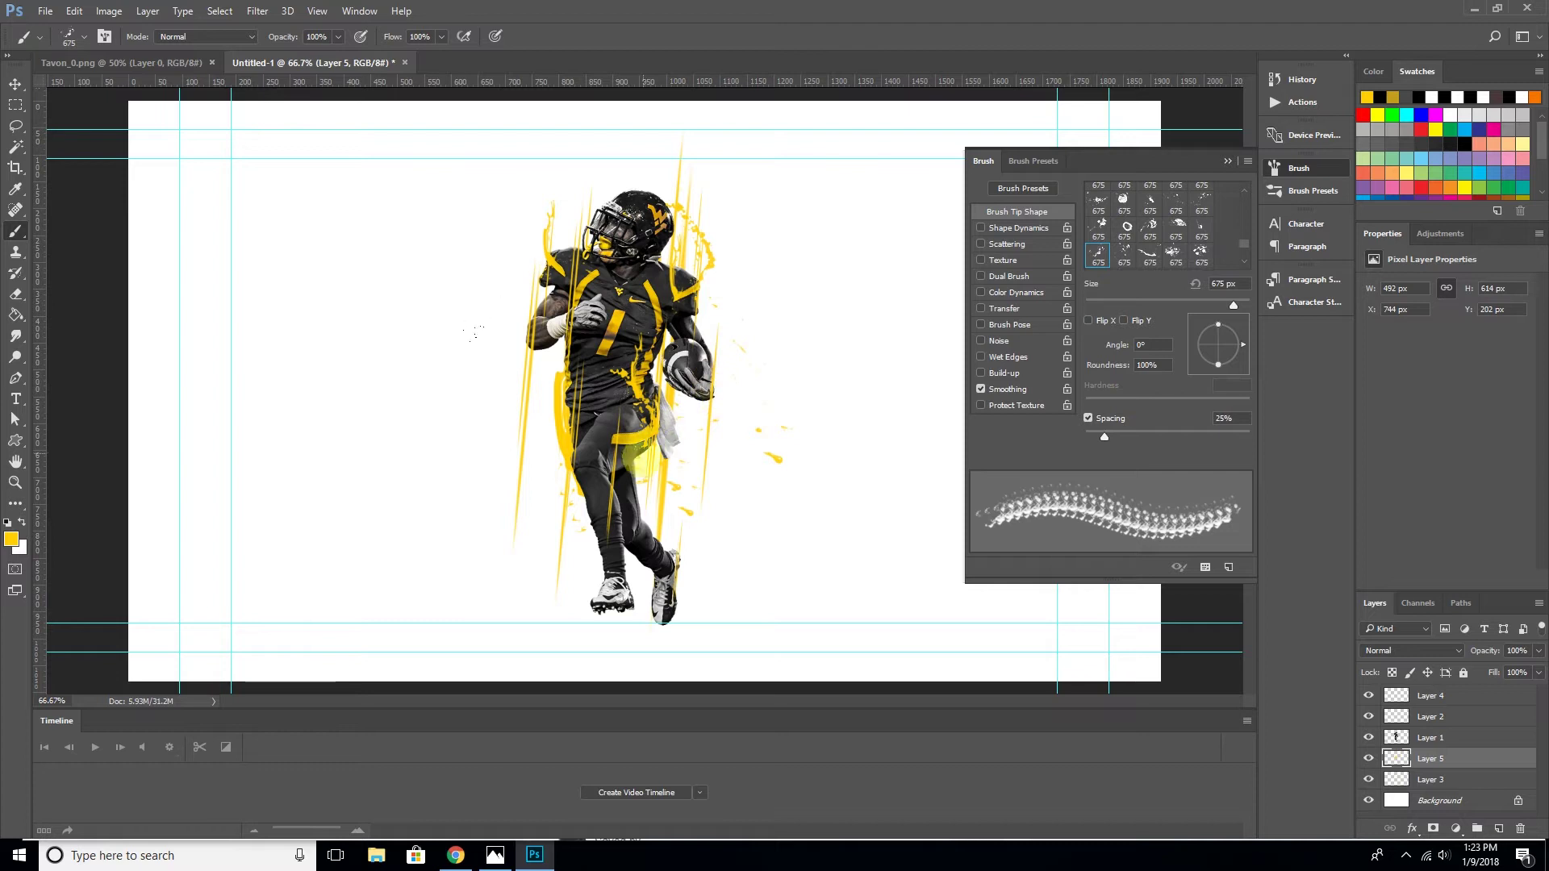
key("bracketleft")
key("bracketleft")
key("bracketleft")
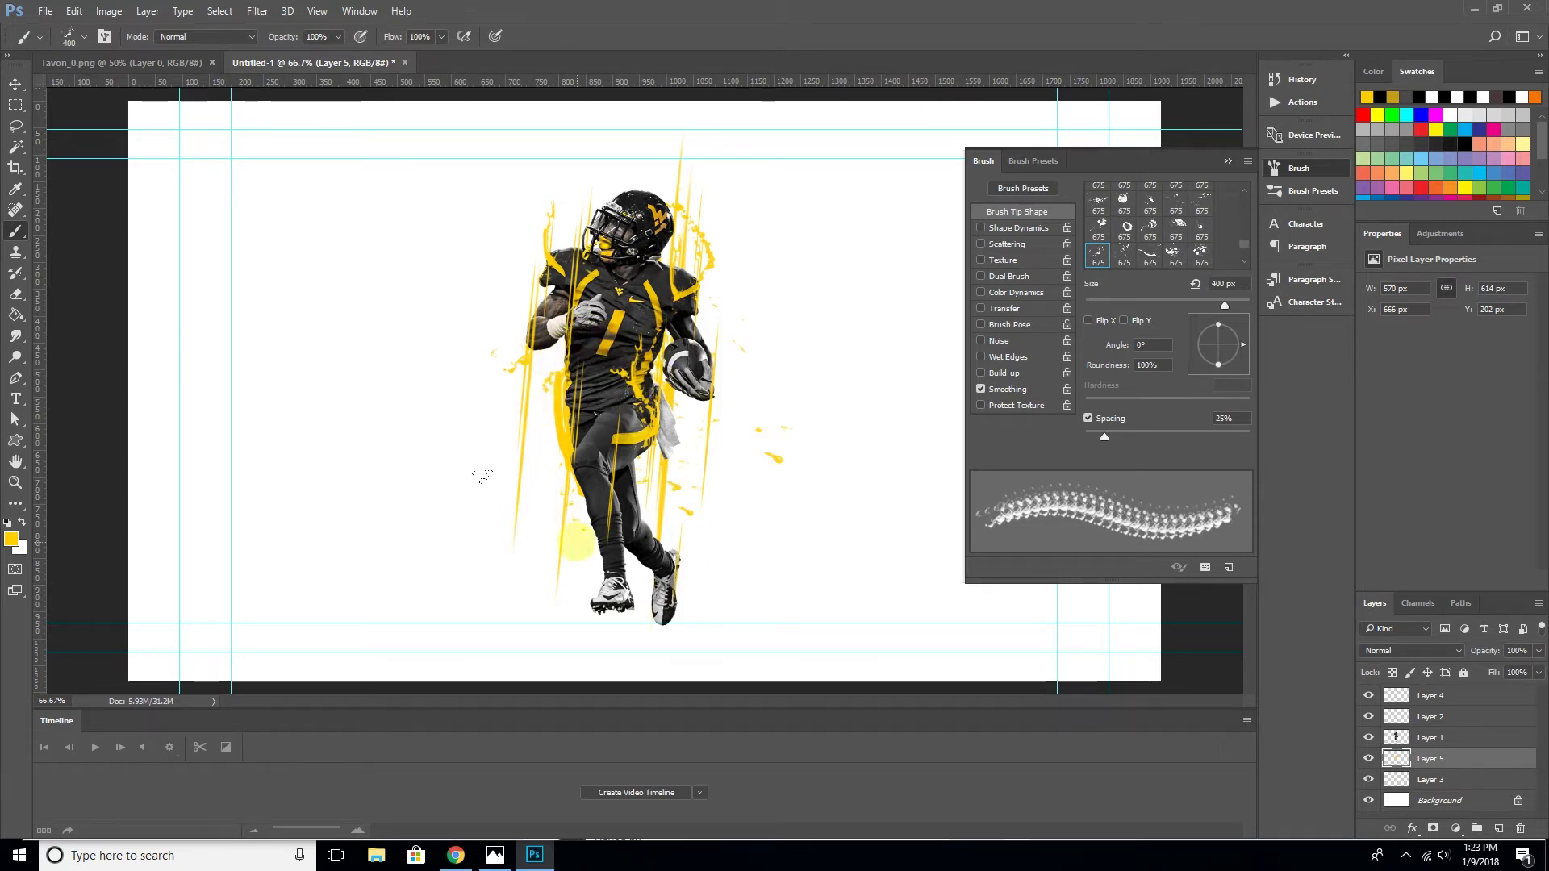
left_click(556, 480)
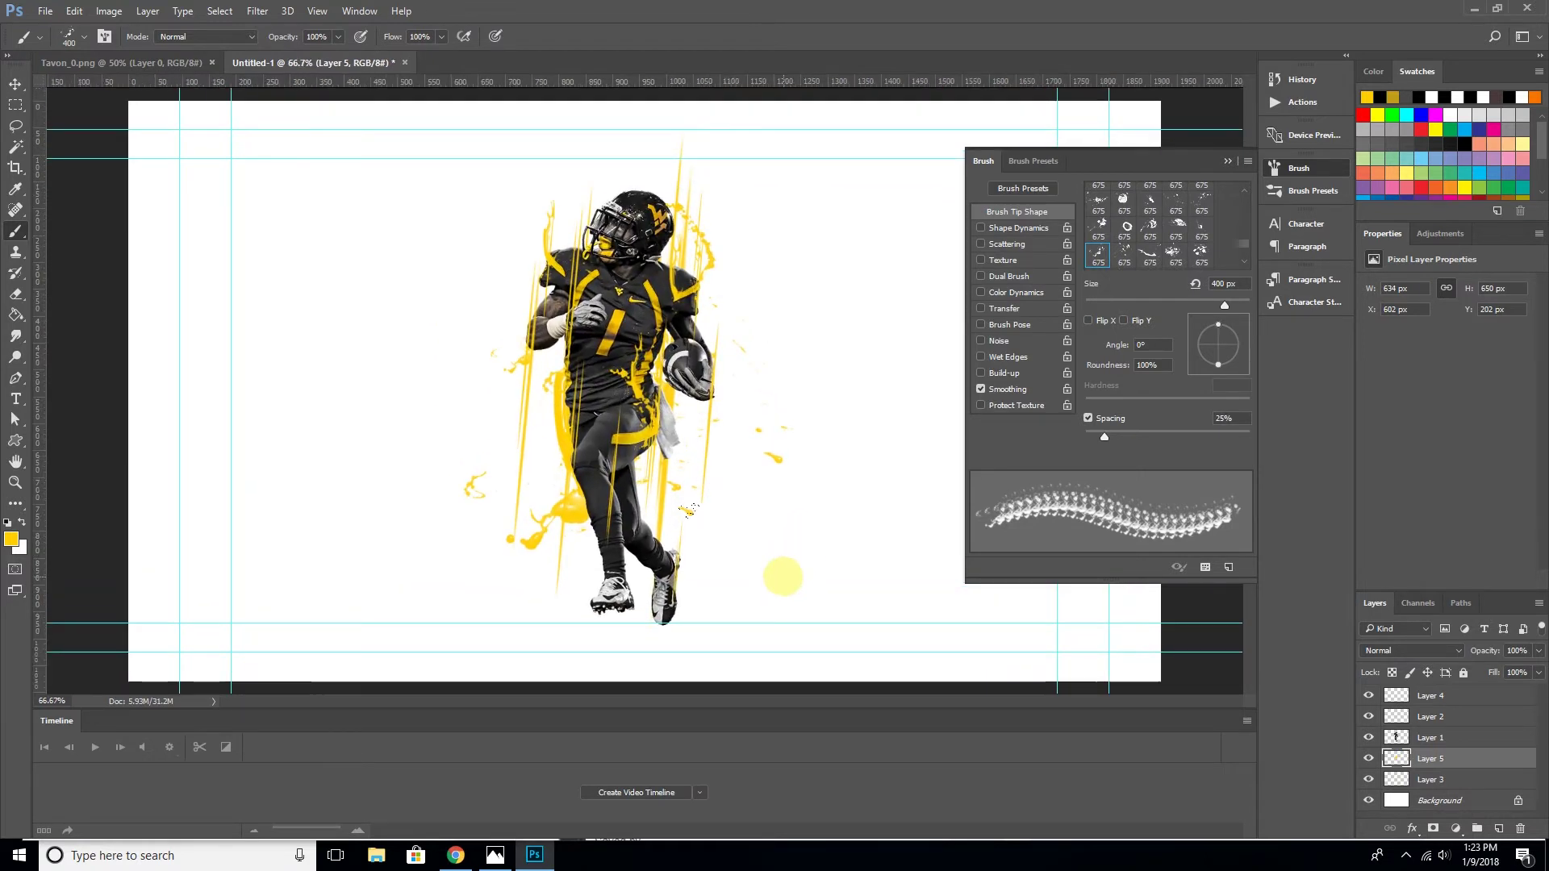
left_click(1462, 807)
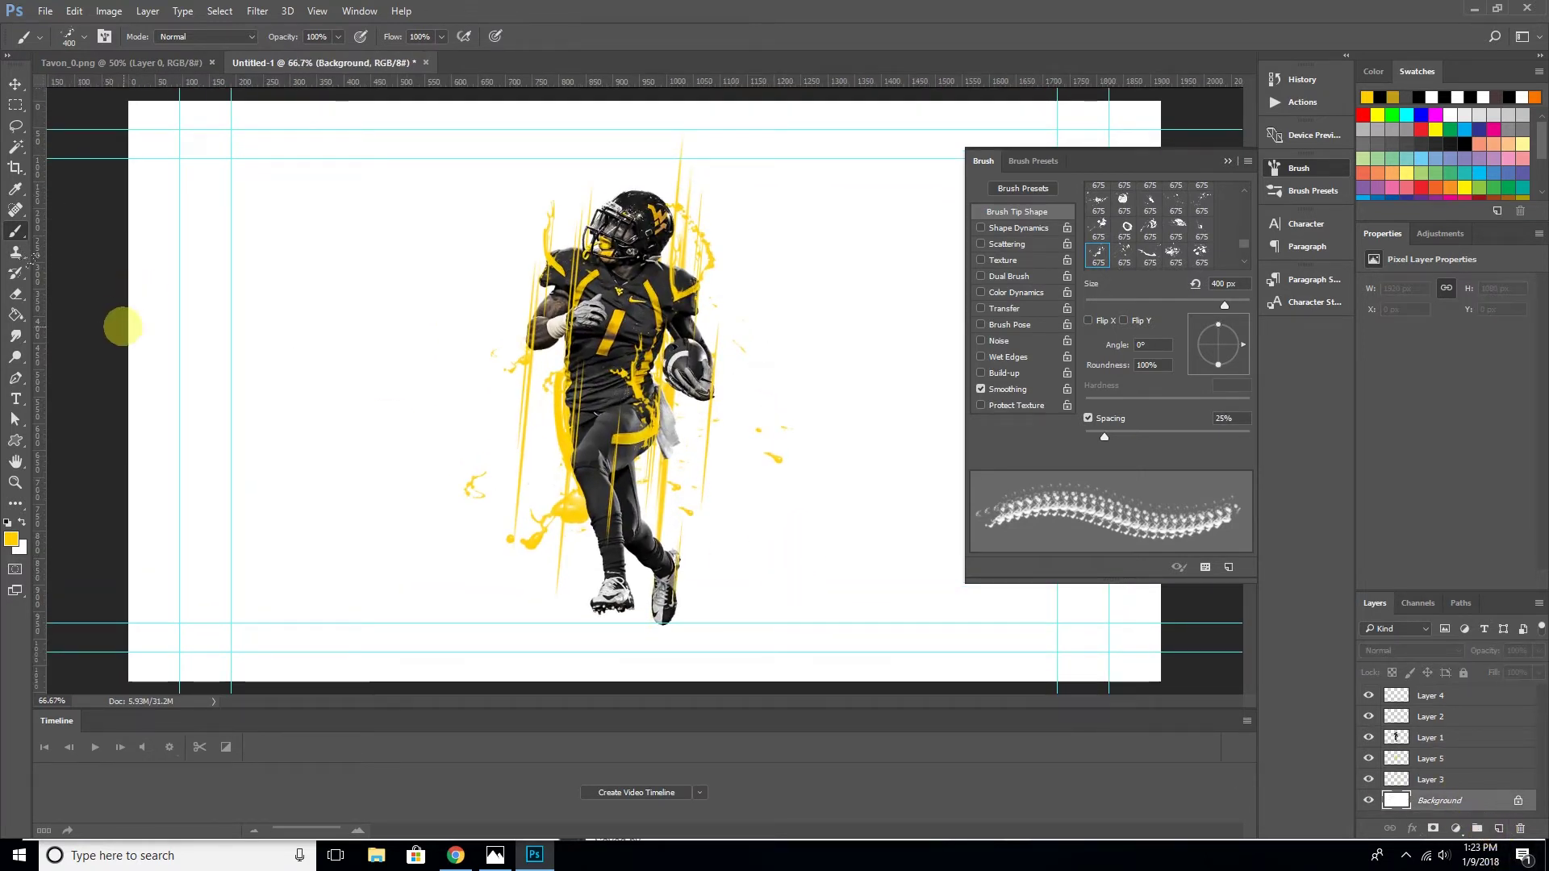
Paint-bucket the Background with the leg's dark charcoal grey and add Layer 6 above it
left_click(10, 539)
left_click(605, 455)
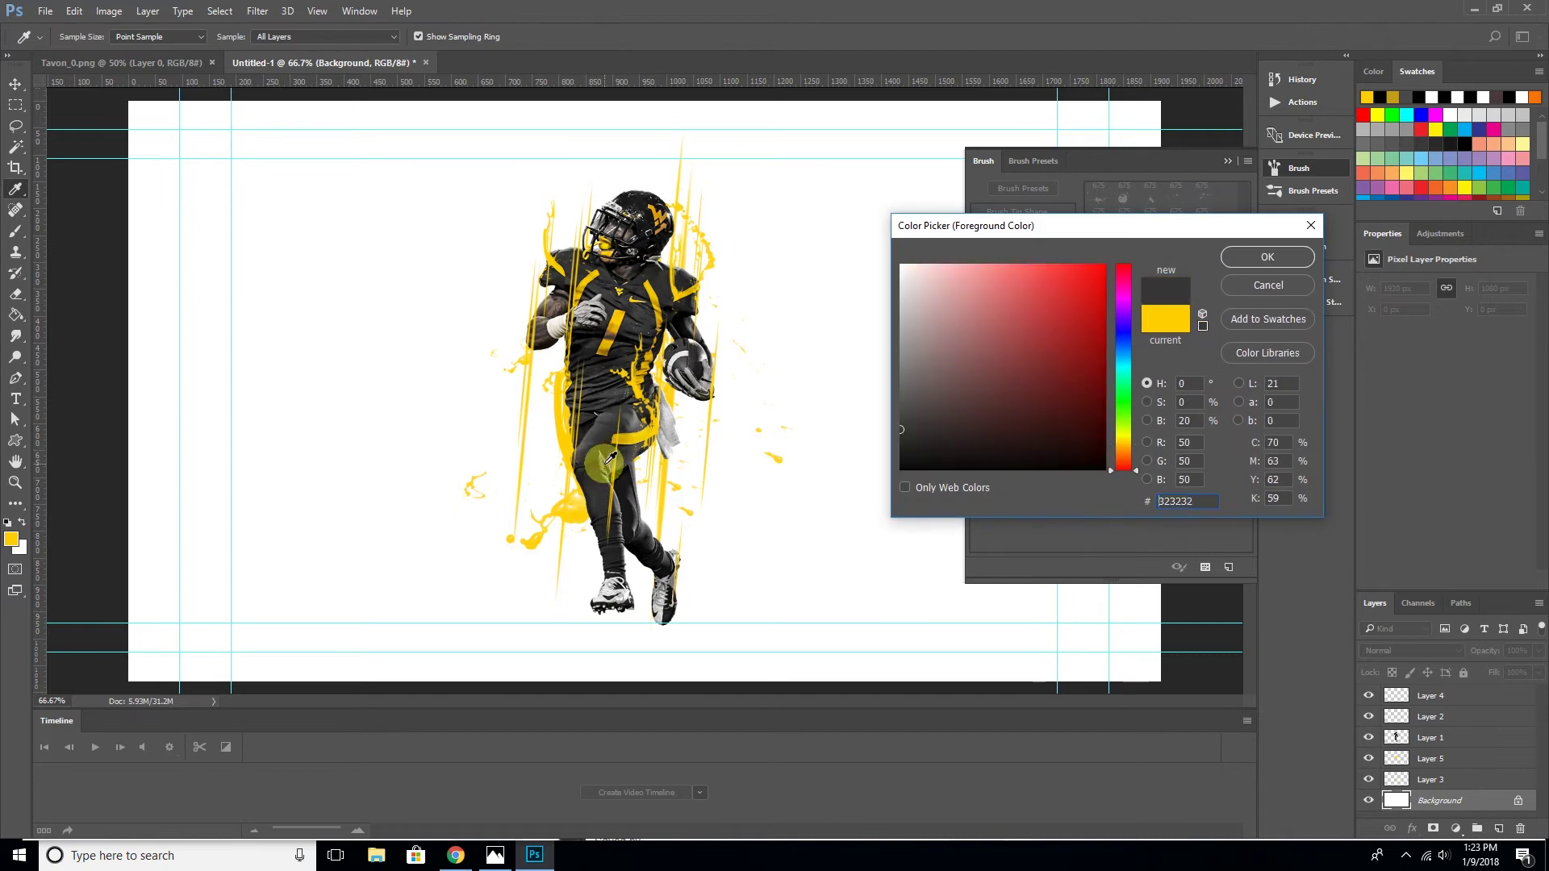
left_click(1270, 257)
left_click(16, 231)
left_click_drag(9, 308, 63, 331)
left_click(306, 355)
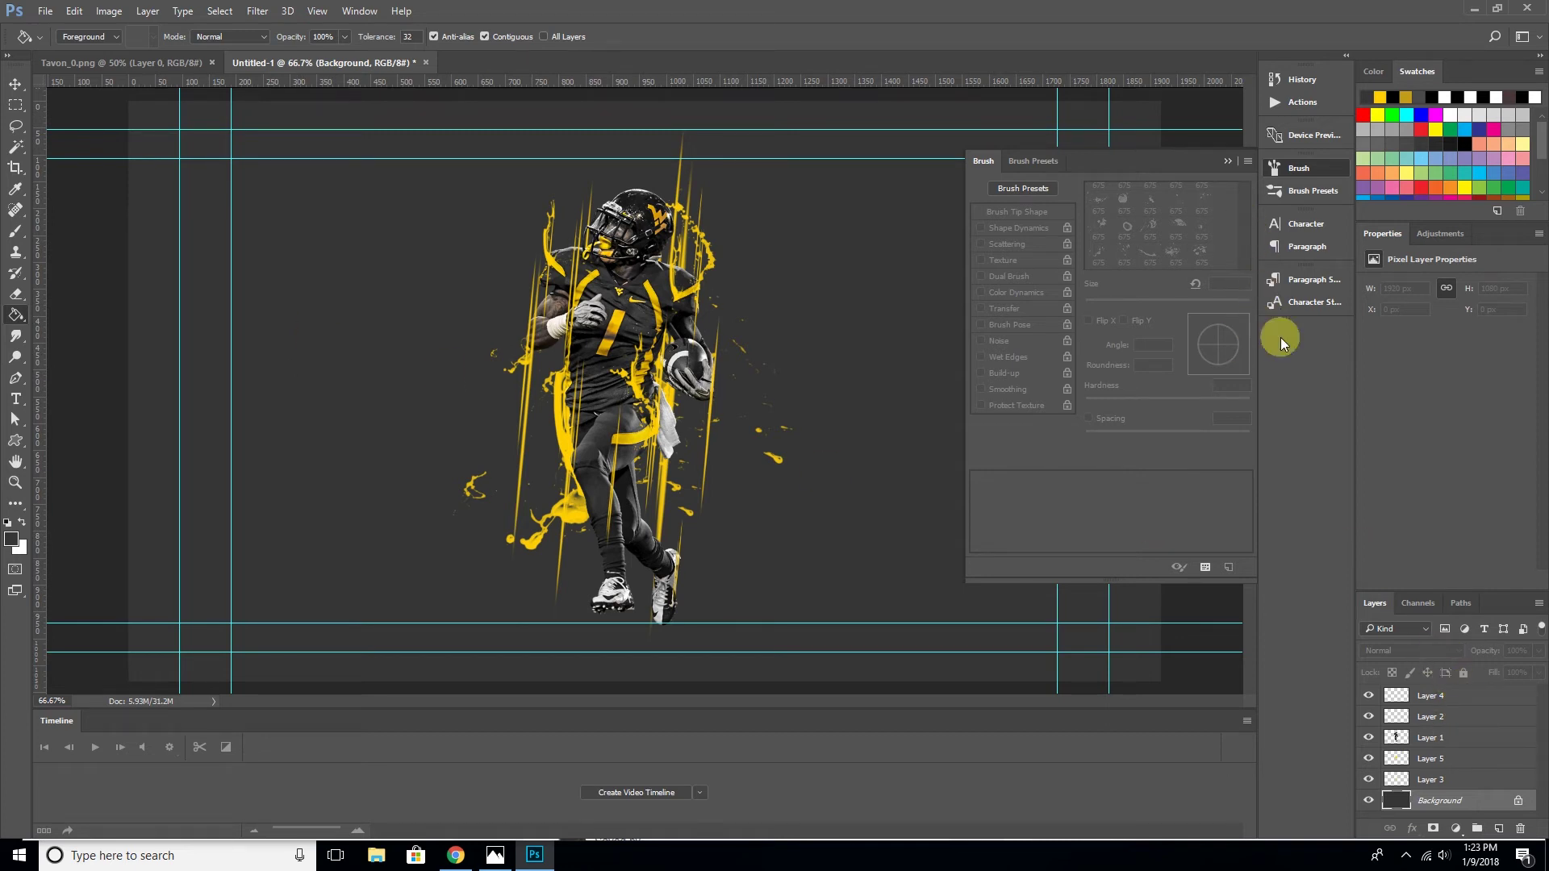
left_click(1497, 829)
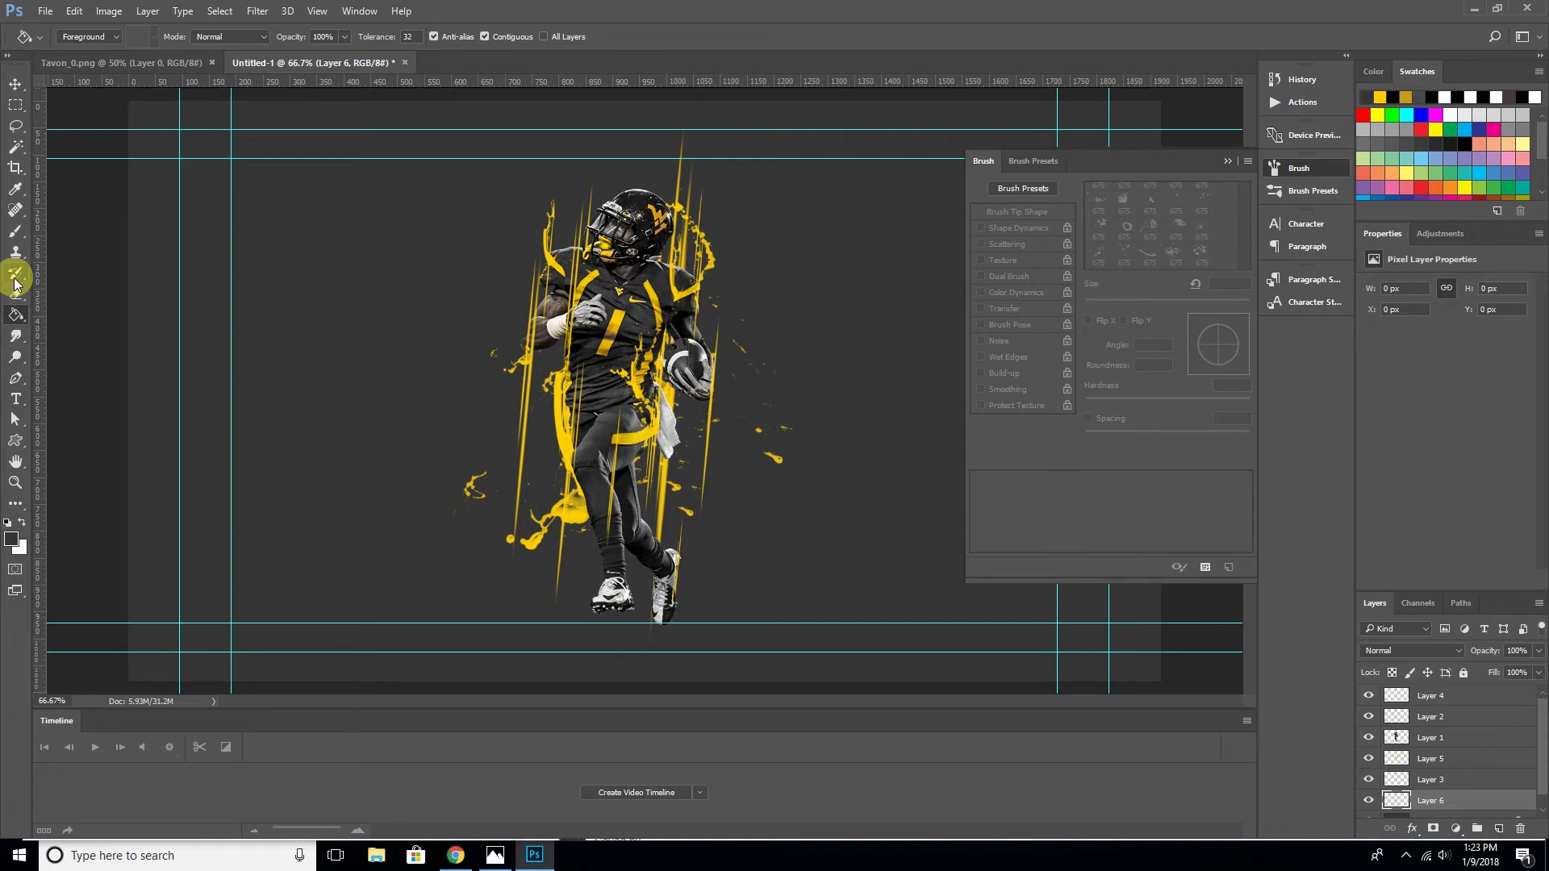
left_click(14, 235)
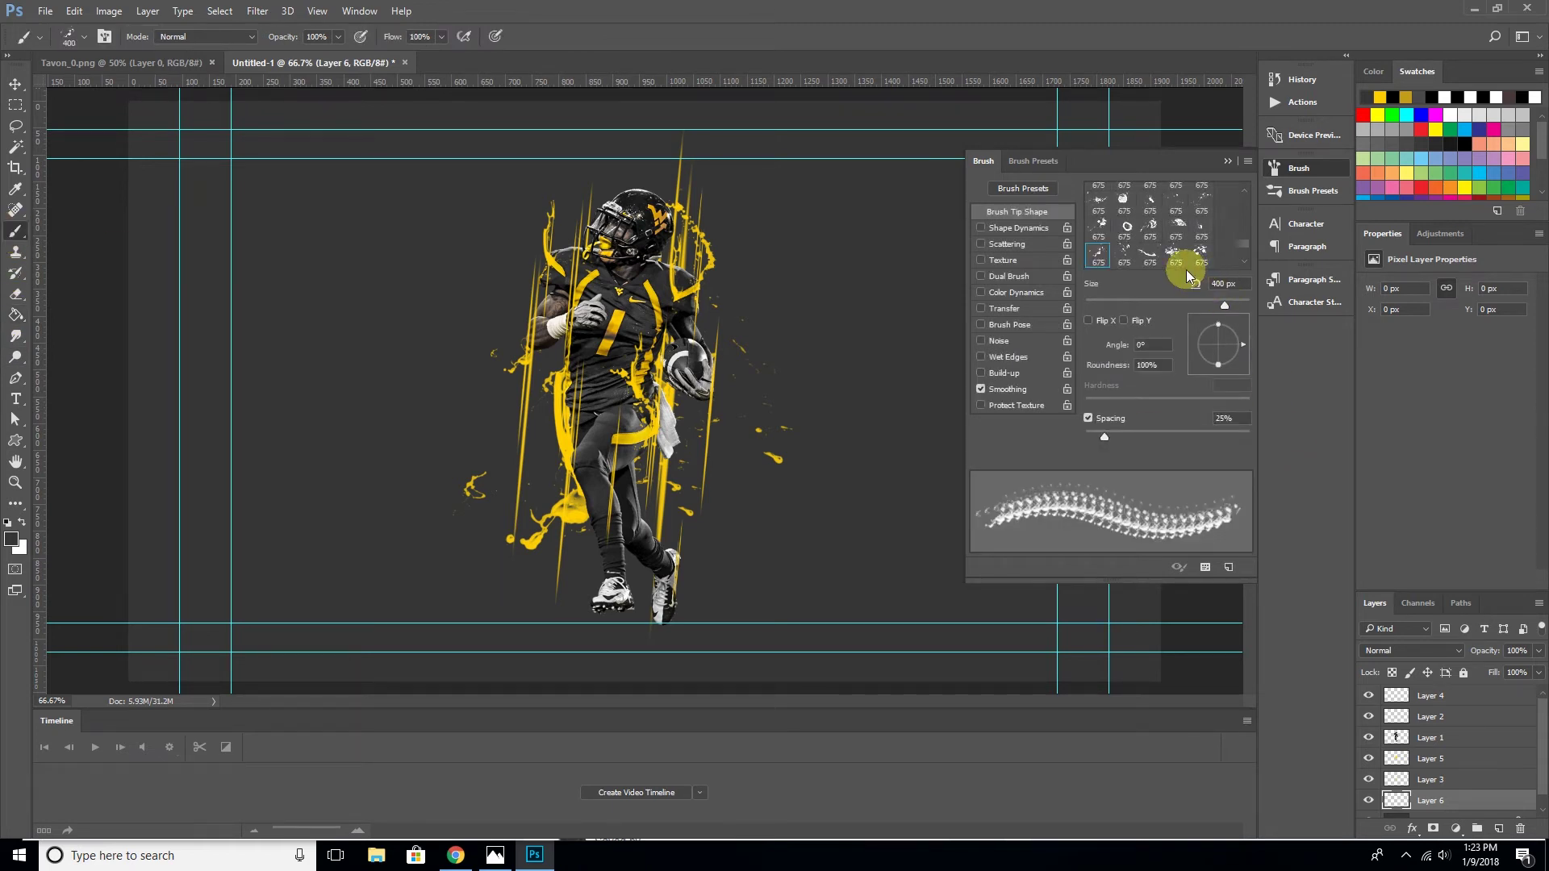
Paint black explosion splatters around the player's upper body with a large explosion brush tip
scroll(1242, 249, "up", 2)
scroll(1242, 244, "up", 2)
scroll(1242, 237, "up", 2)
scroll(1243, 234, "up", 1)
scroll(1244, 232, "up", 2)
scroll(1243, 230, "up", 2)
scroll(1243, 229, "up", 1)
scroll(1242, 226, "up", 1)
scroll(1242, 226, "up", 1)
scroll(1241, 225, "up", 2)
scroll(1241, 225, "up", 2)
scroll(1242, 221, "up", 1)
left_click(923, 311)
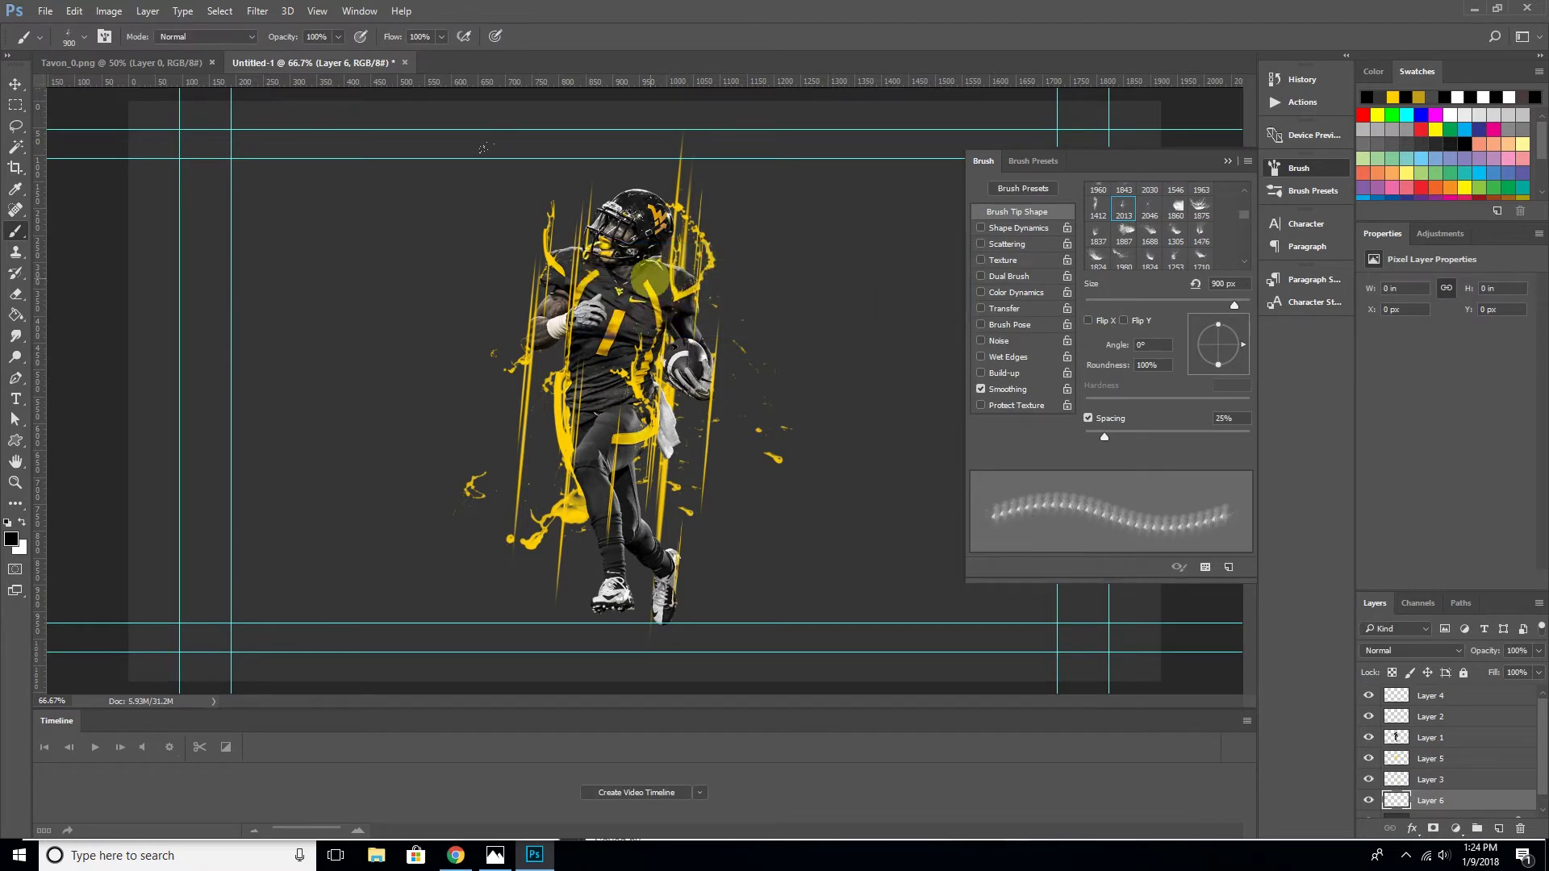
left_click_drag(643, 279, 643, 505)
key("bracketleft")
left_click(643, 472)
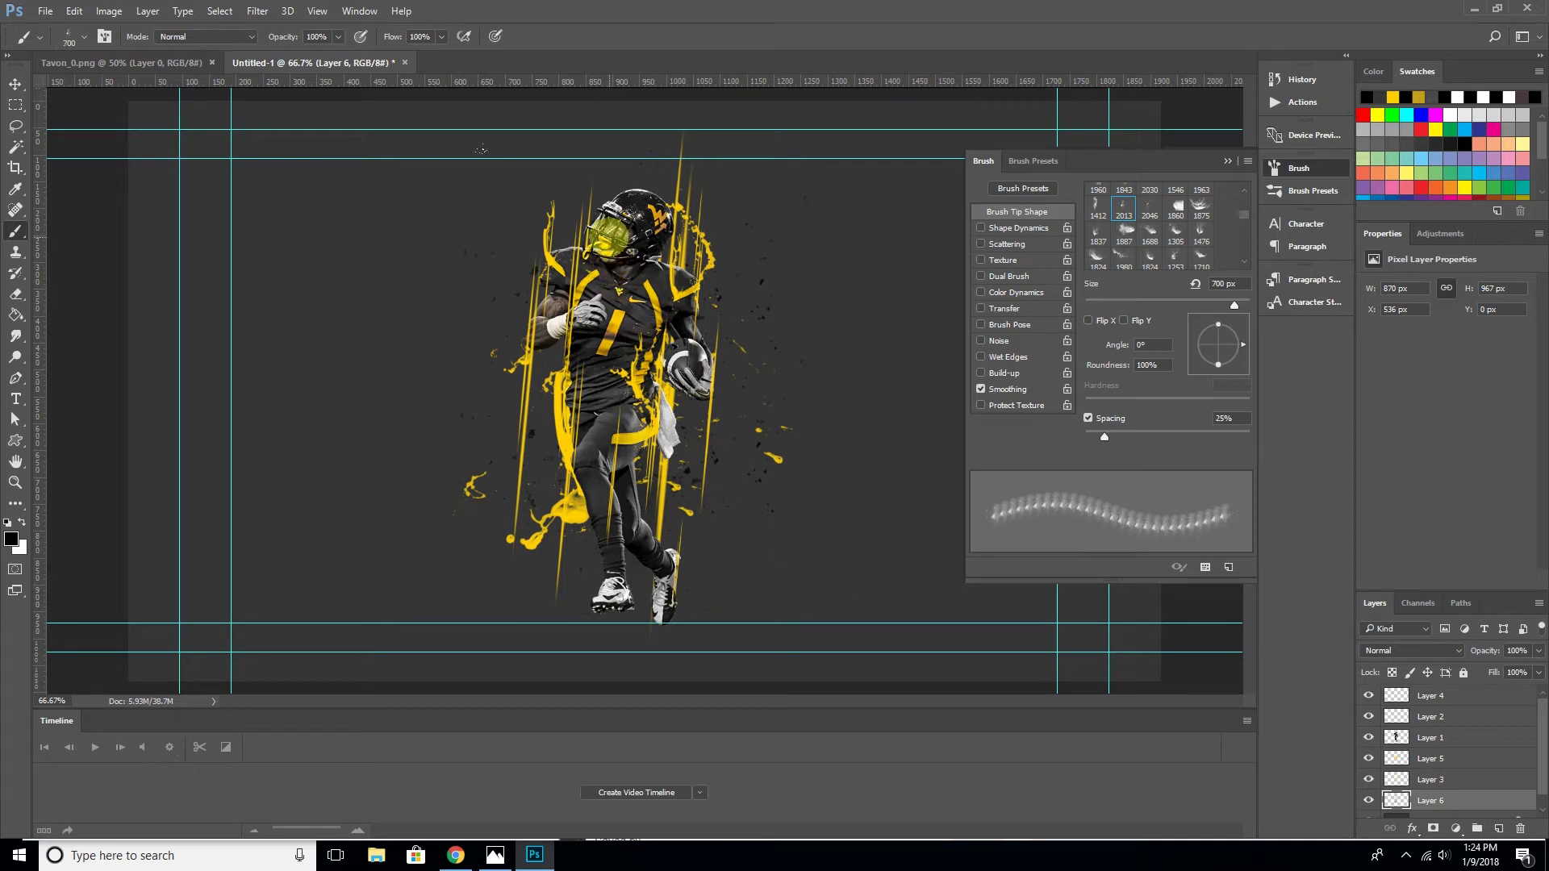
Stamp a large black splatter with the 2046 px explosion tip, then shrink it to 900 px
key("bracketright")
key("bracketright")
key("bracketright")
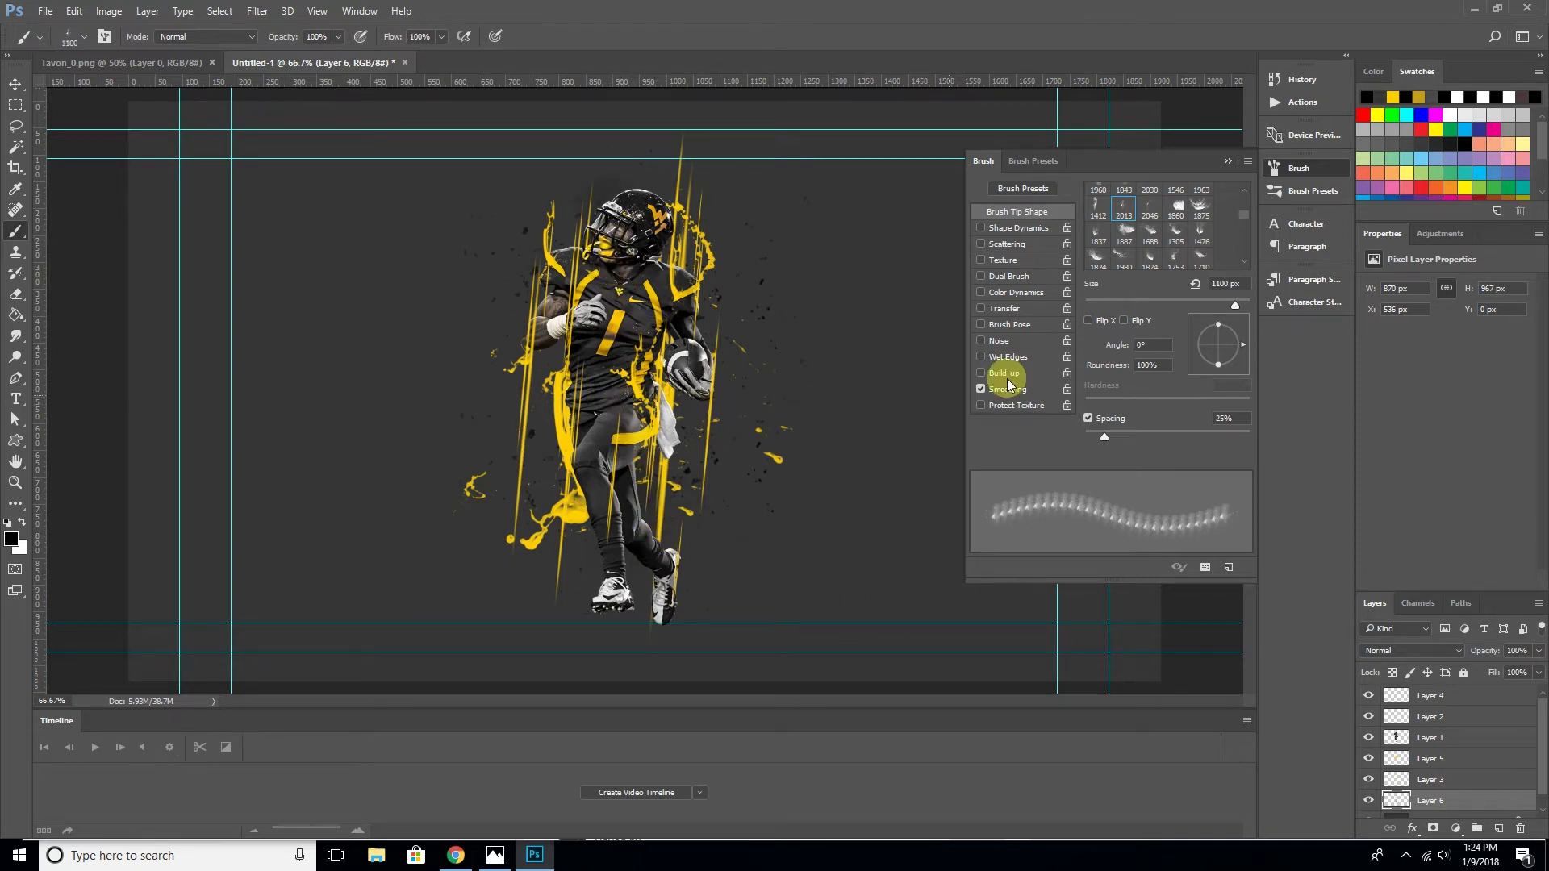
double_click(1149, 206)
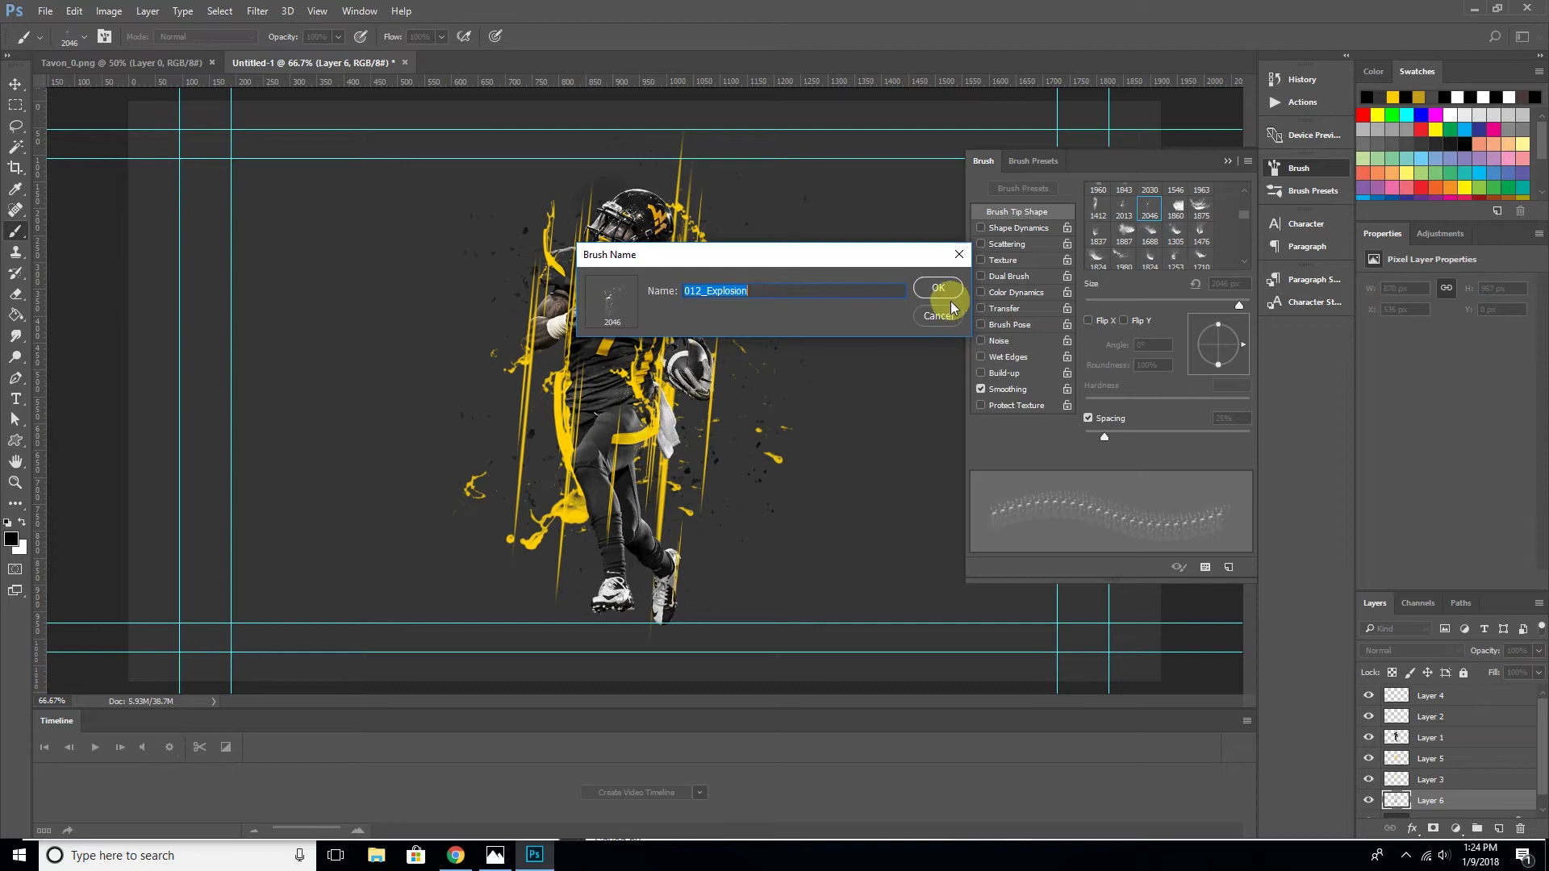
key("Return")
left_click(685, 291)
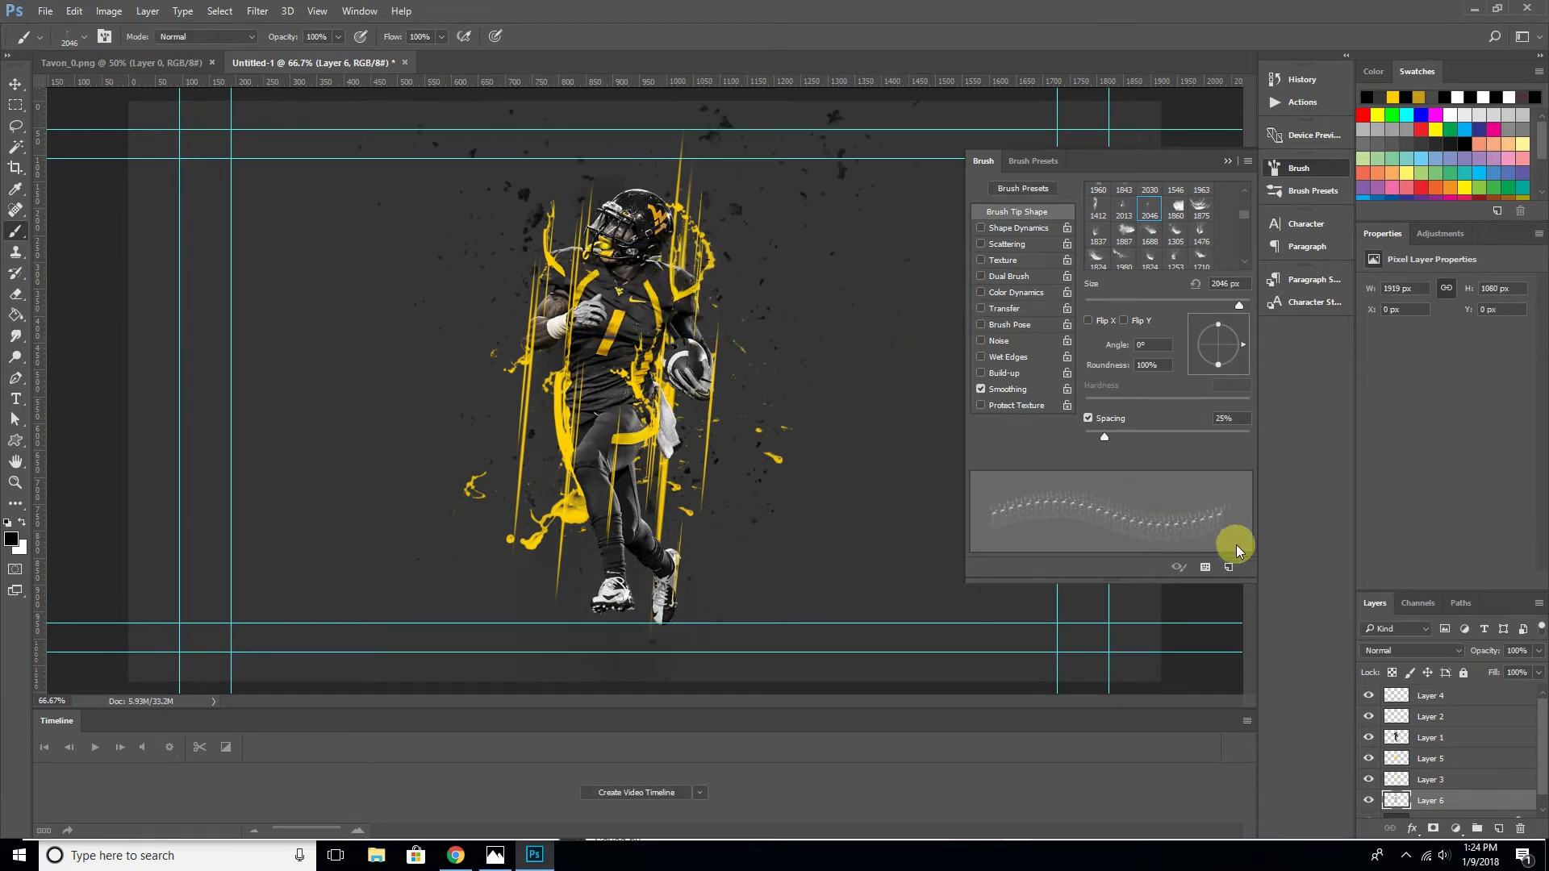
key("ctrl+z")
key("ctrl+z")
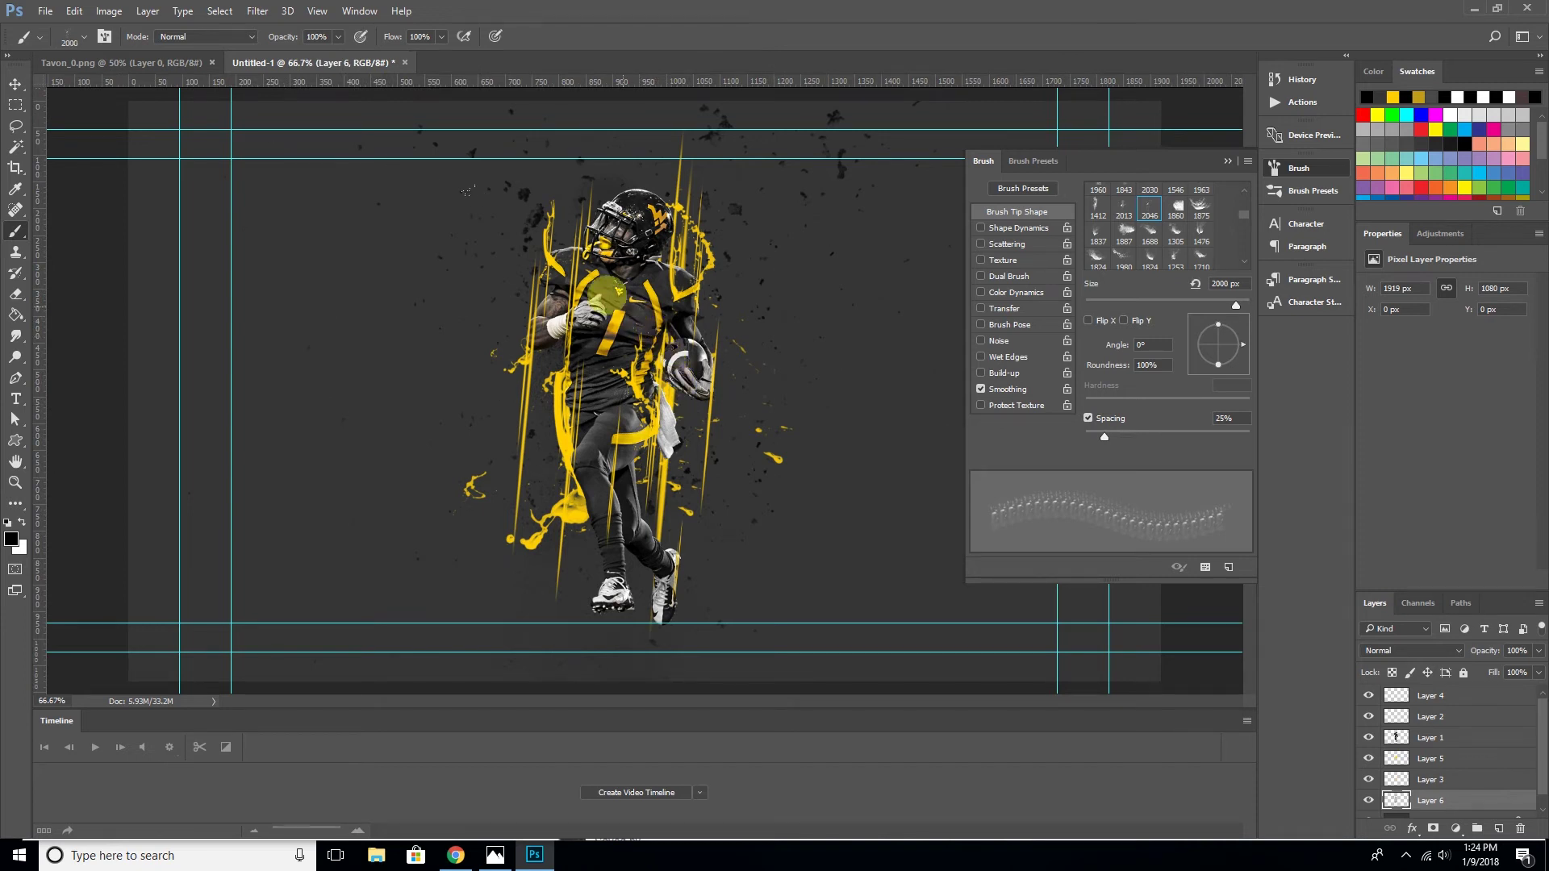
key("bracketleft")
key("bracketleft")
key("bracketleft")
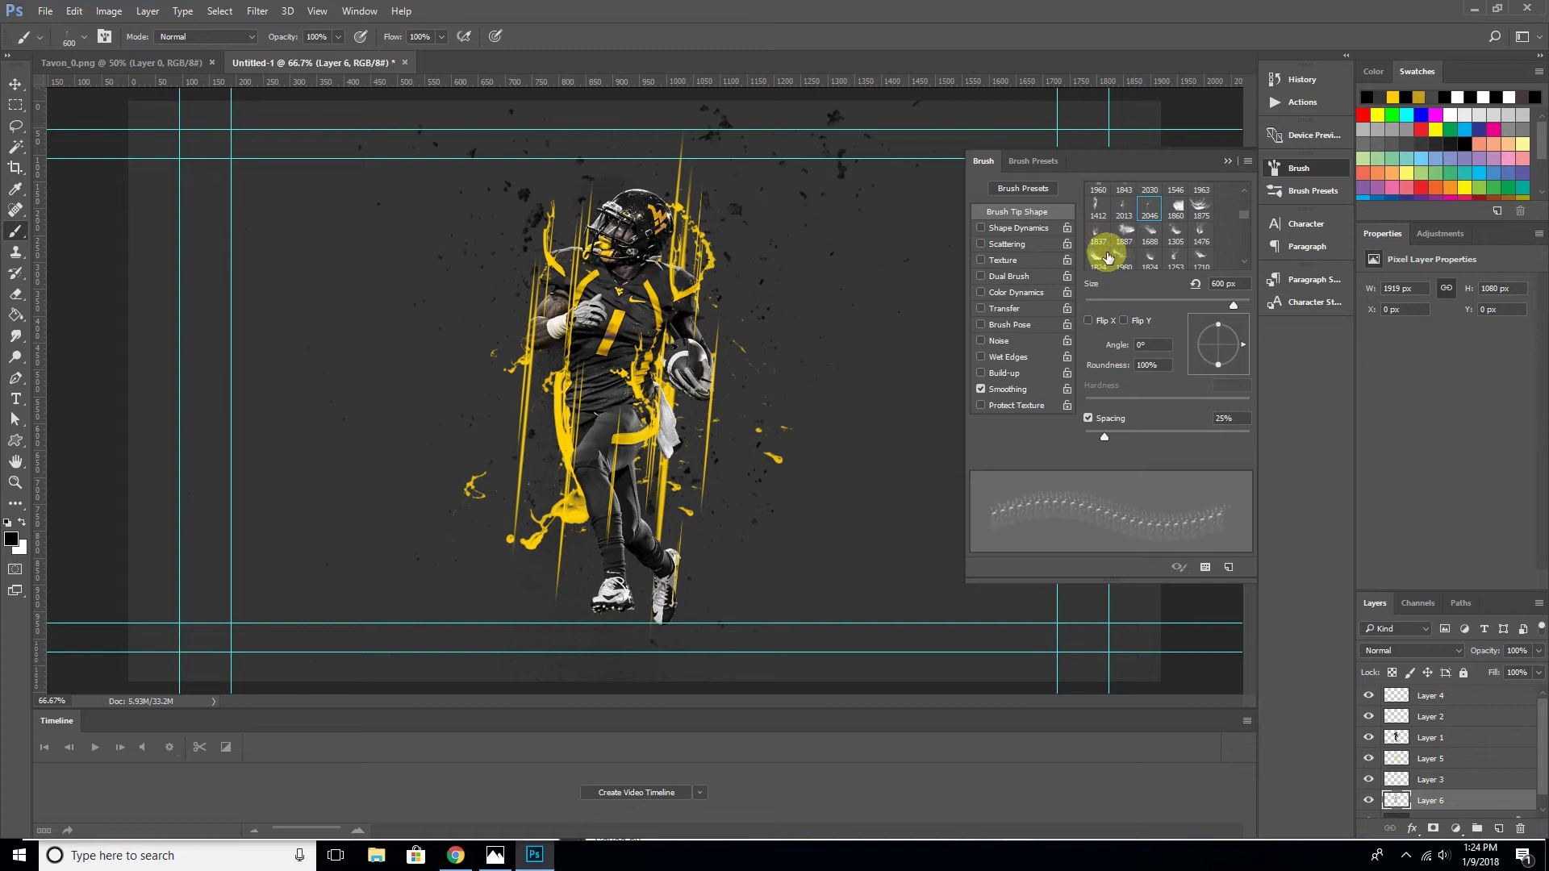
Switch to the 1960 px explosion tip and shrink it to 300 px
left_click(1244, 190)
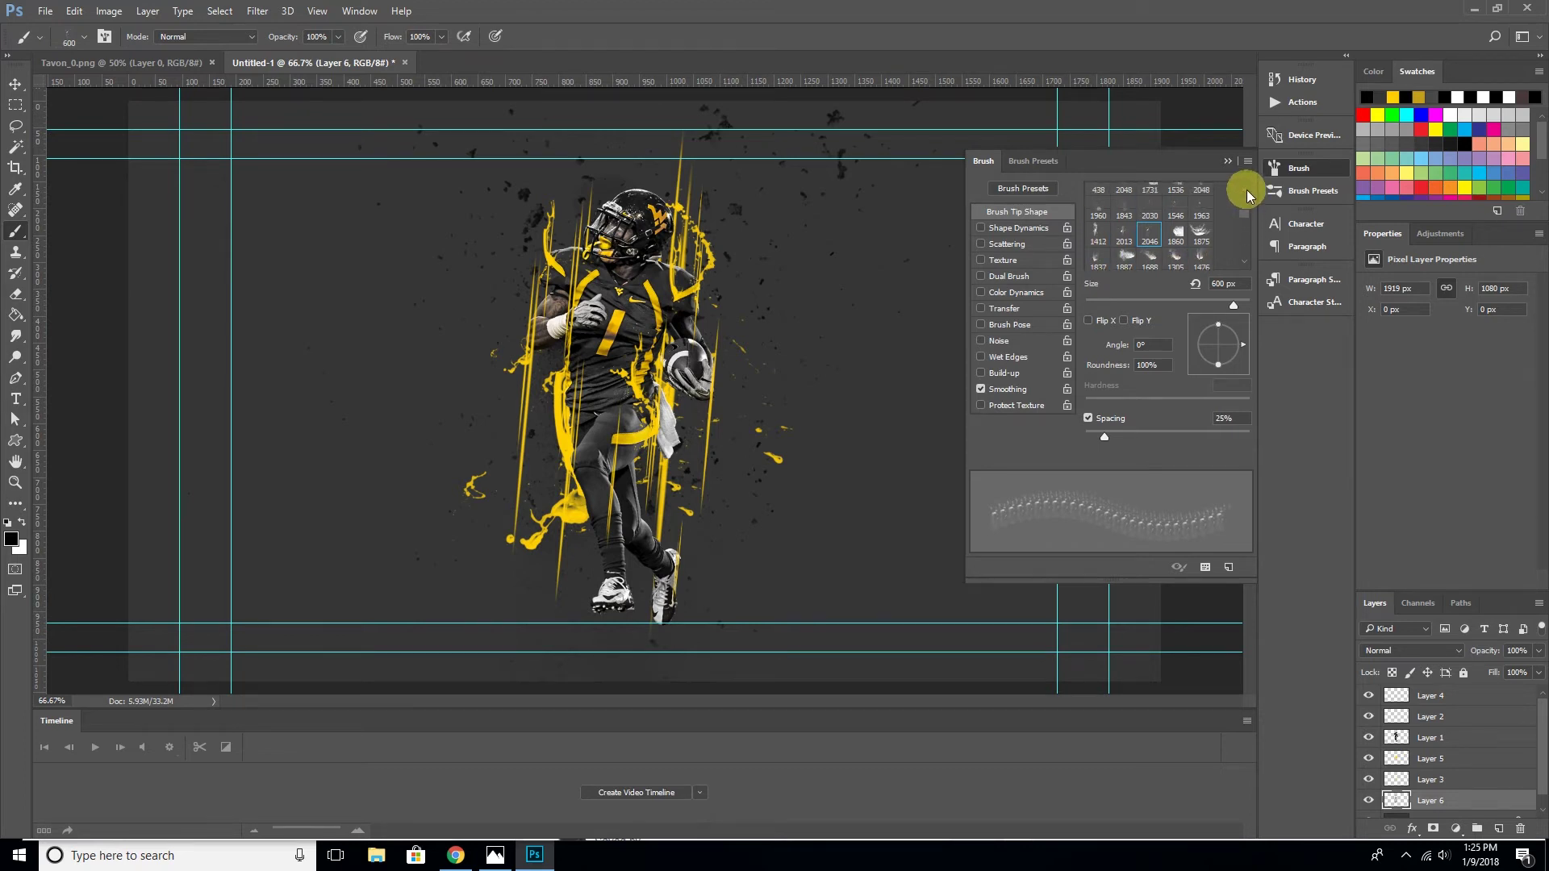
double_click(1099, 210)
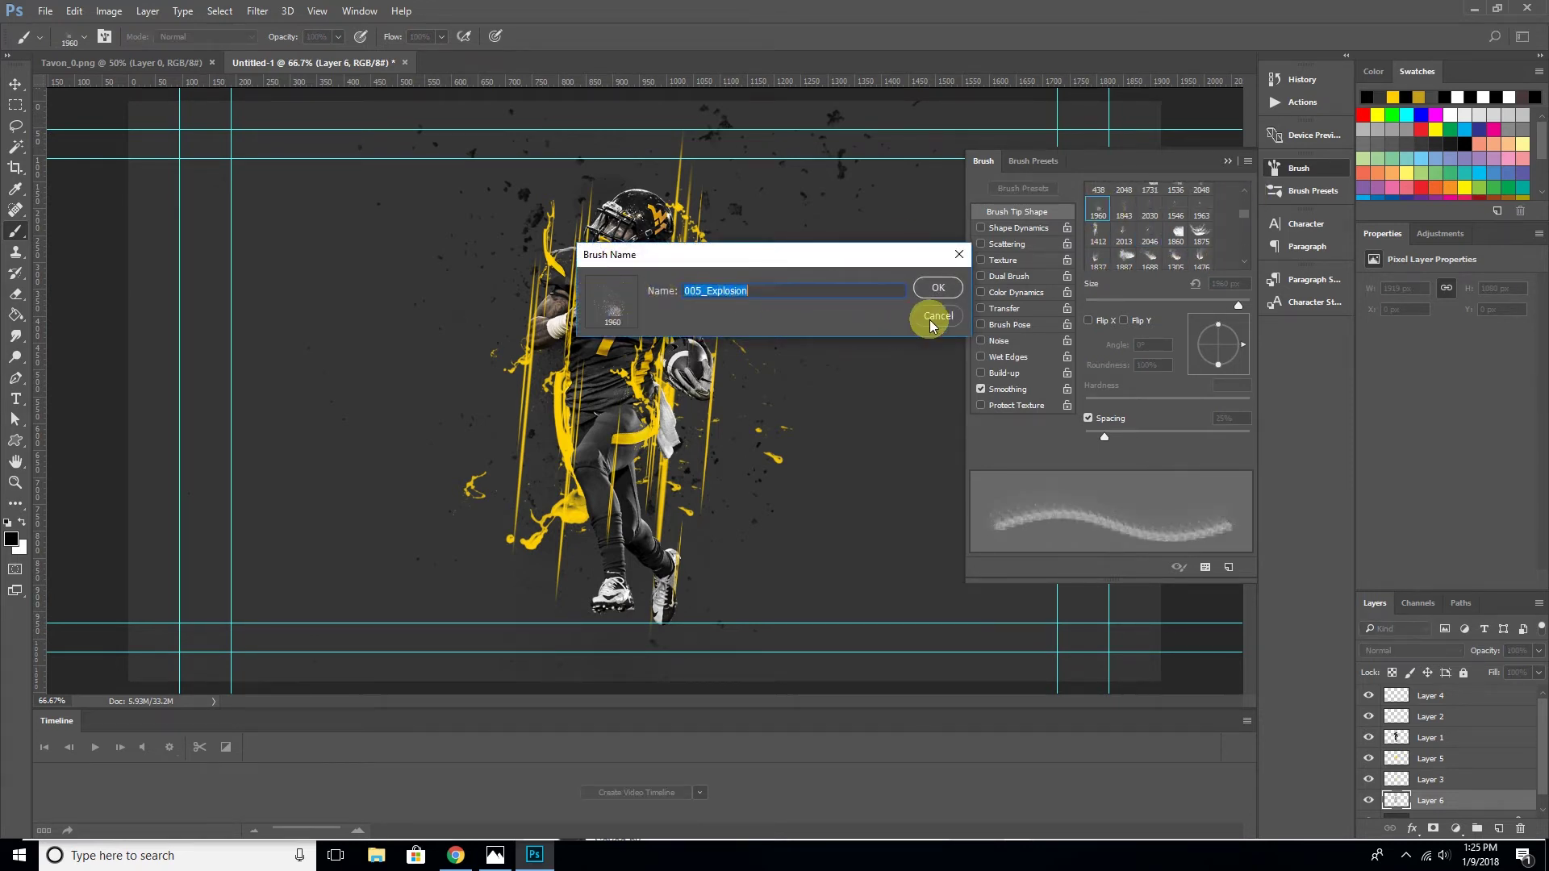
left_click(931, 316)
key("bracketleft")
key("bracketleft")
key("bracketleft")
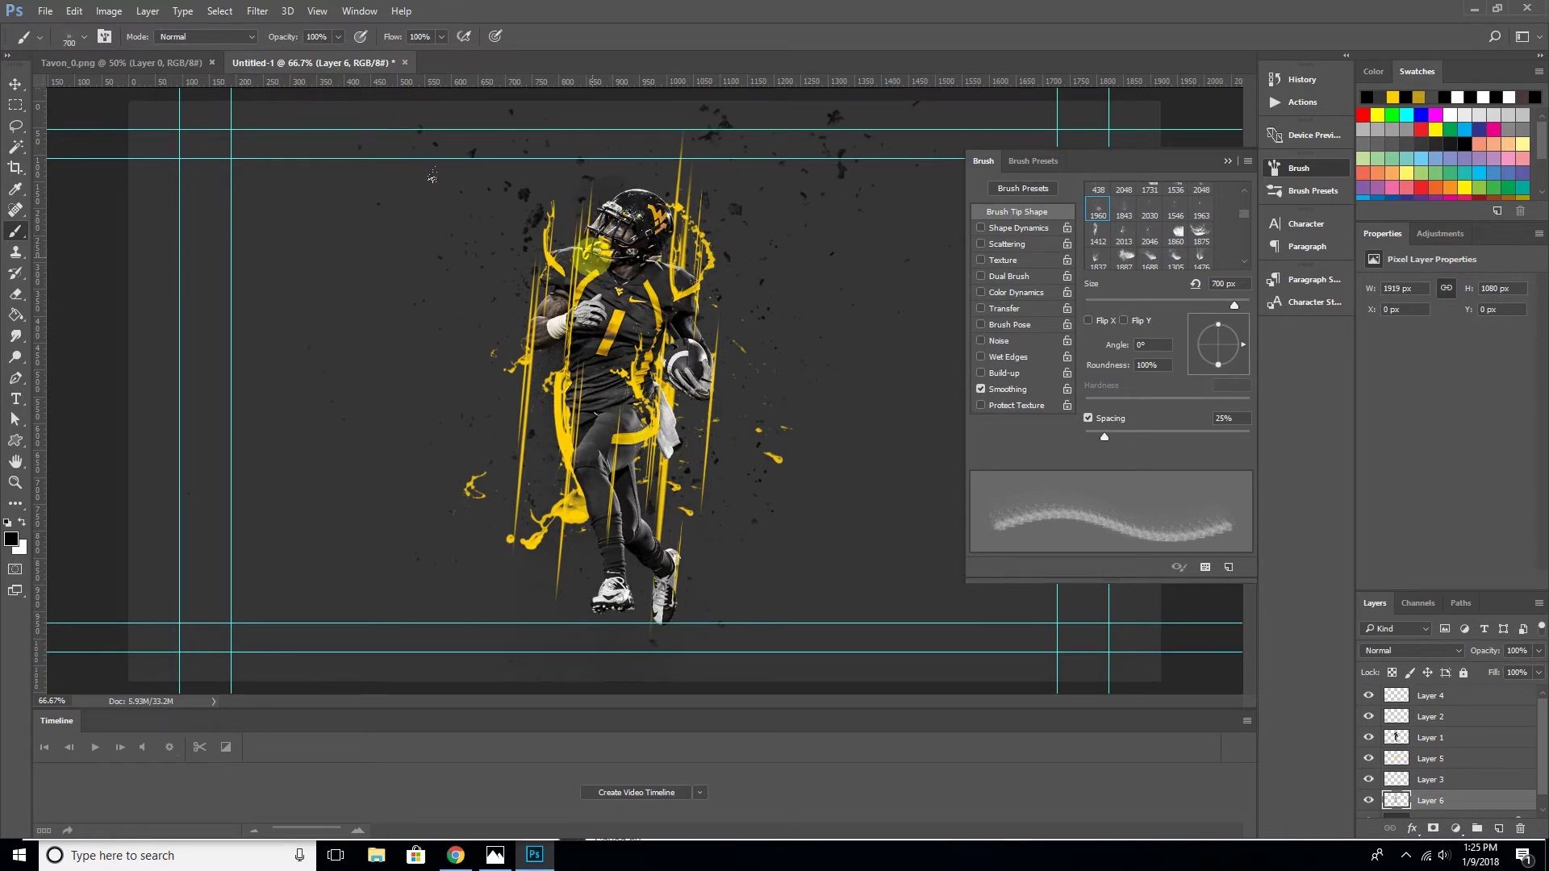
key("bracketleft")
key("bracketleft")
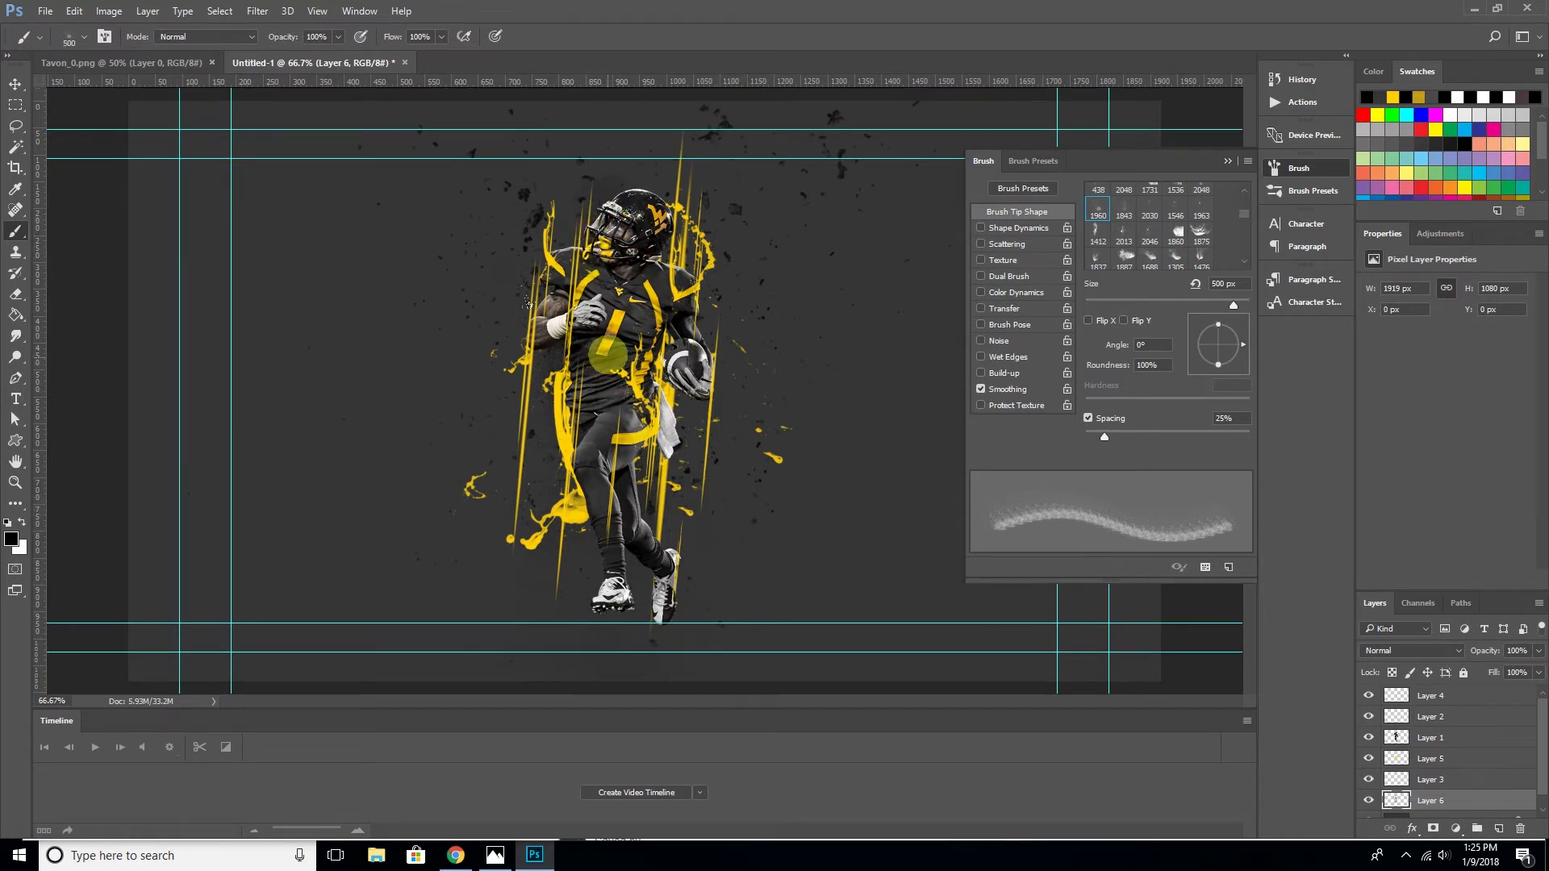
key("bracketleft")
key("bracketleft")
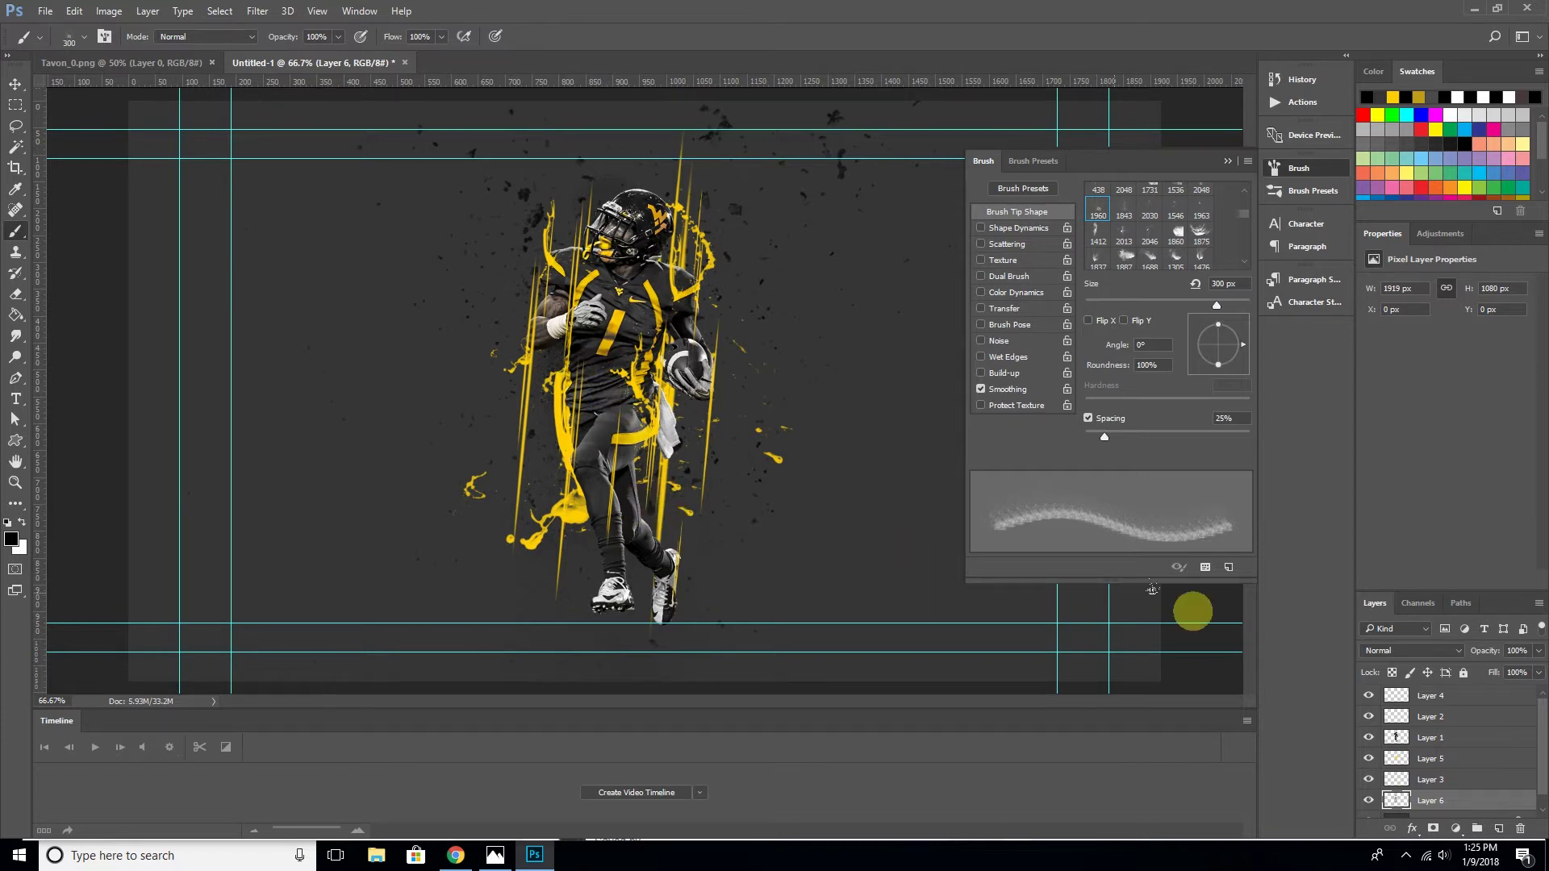
scroll(1462, 797, "down", 1)
Duplicate the player's Layer 1 as Layer 1 copy
left_click(1452, 808)
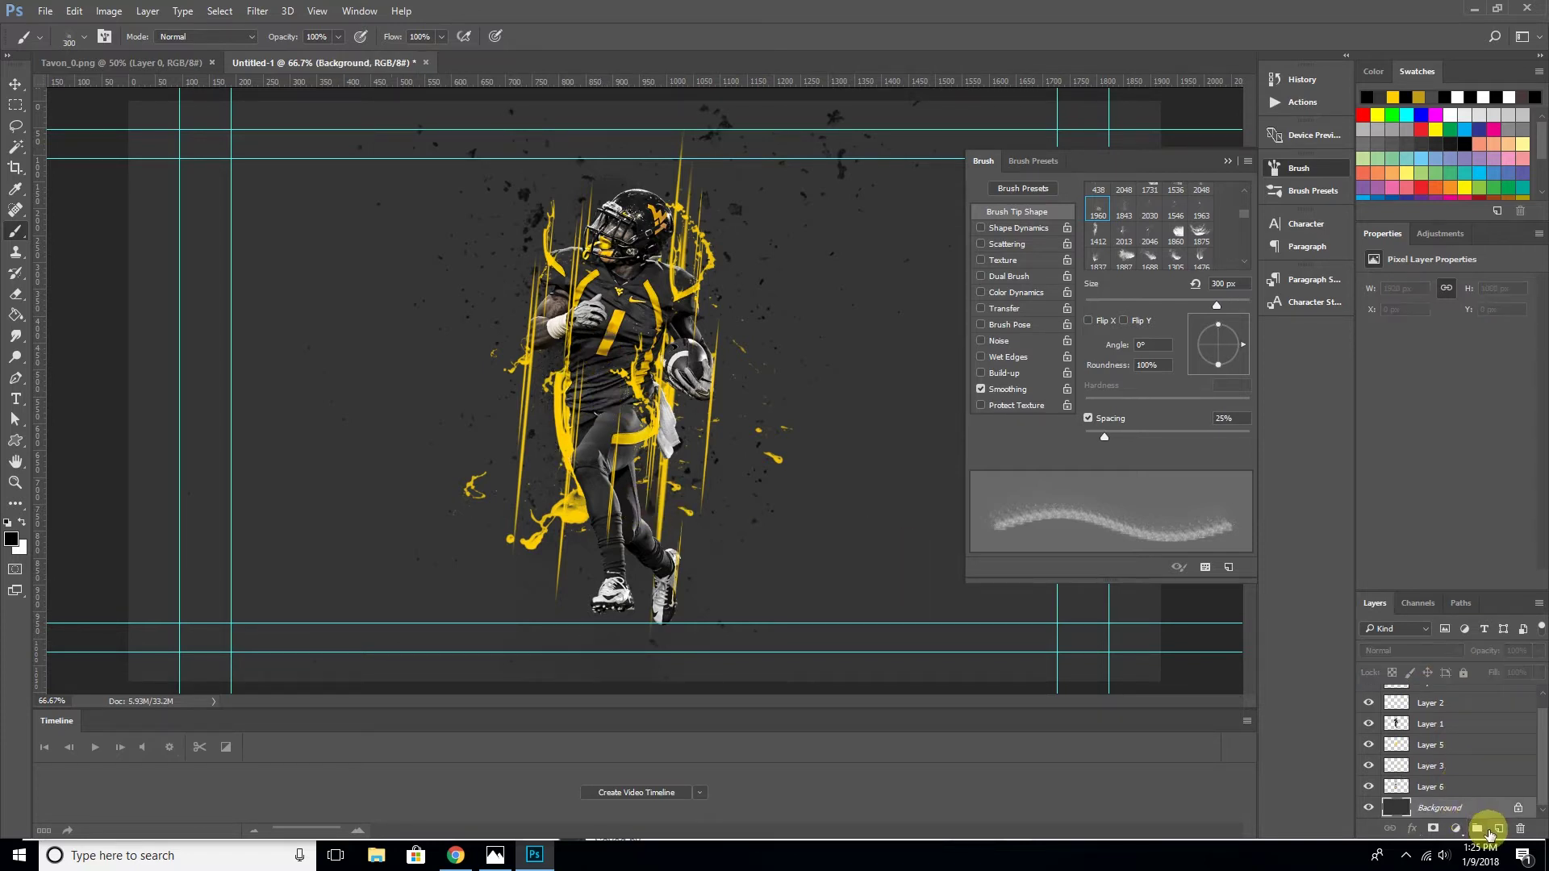
left_click(1423, 722)
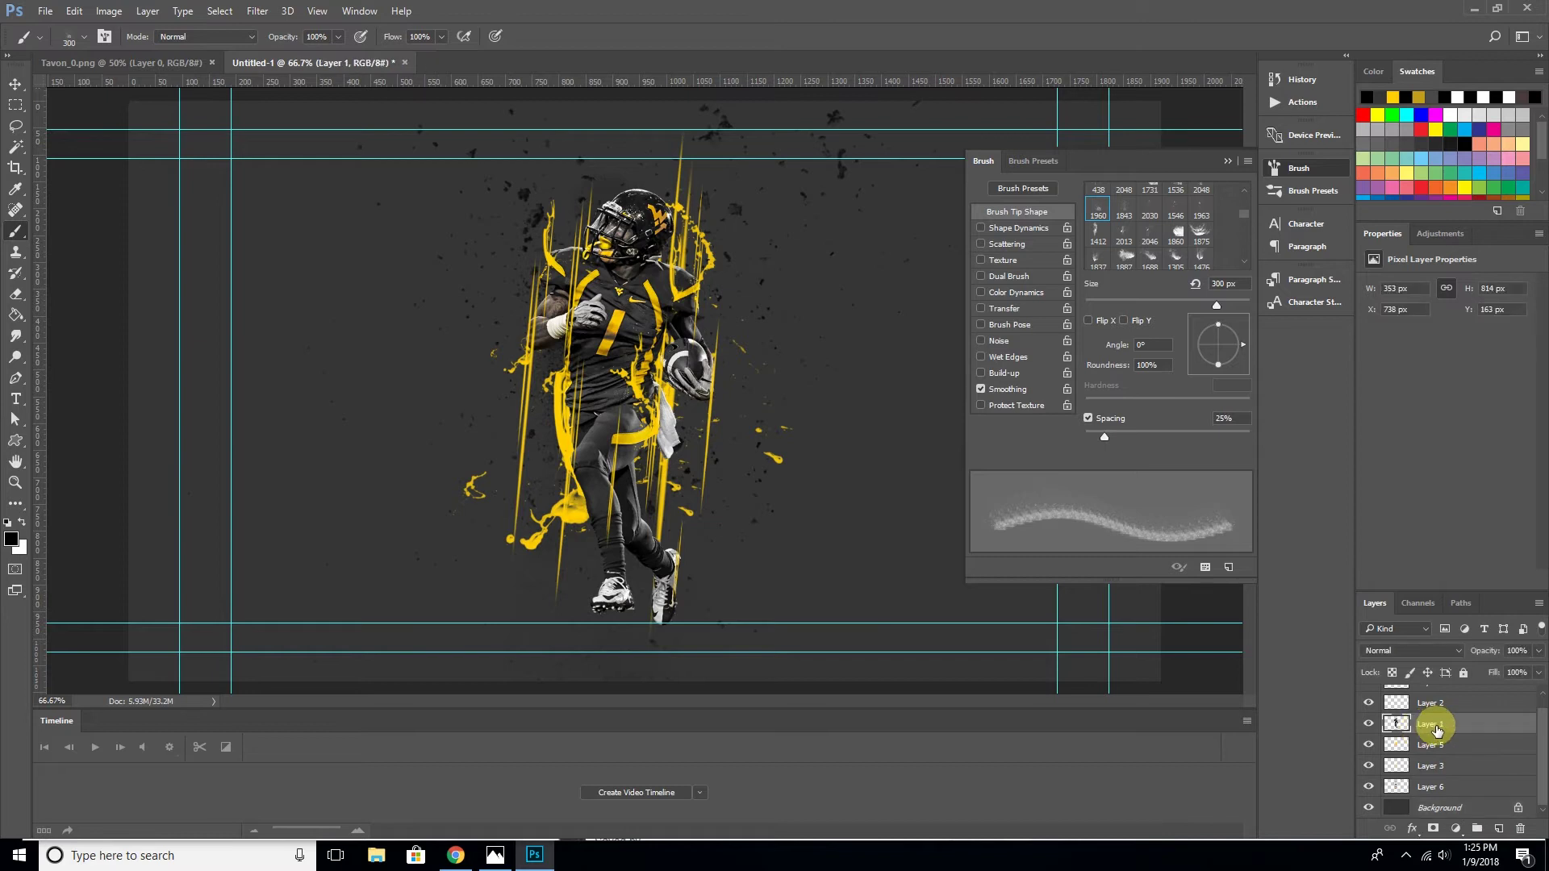
right_click(1424, 722)
left_click(1258, 175)
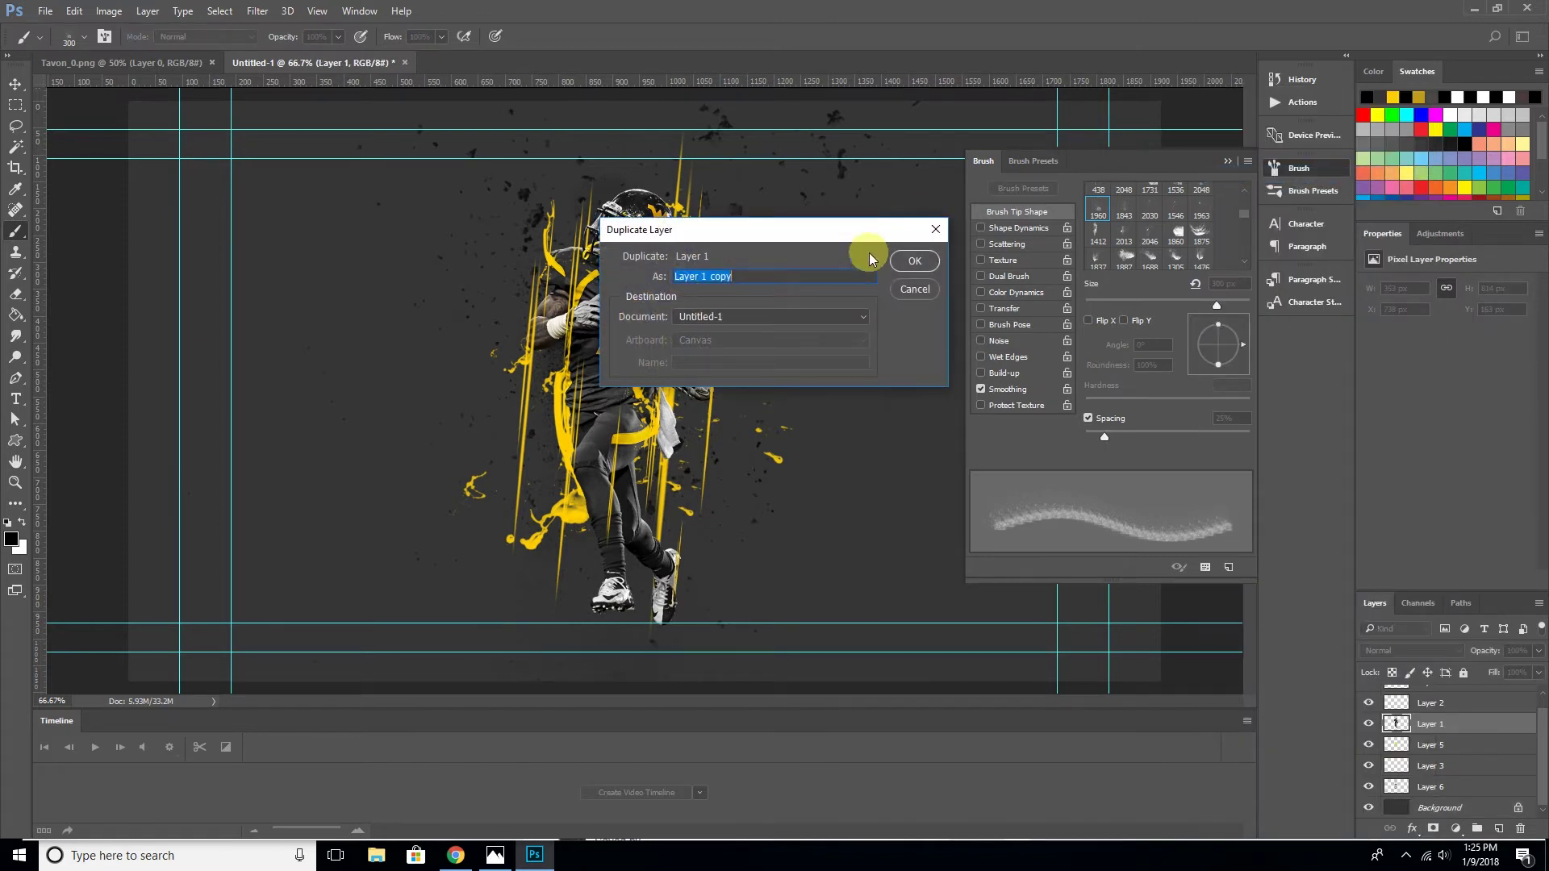
left_click(909, 263)
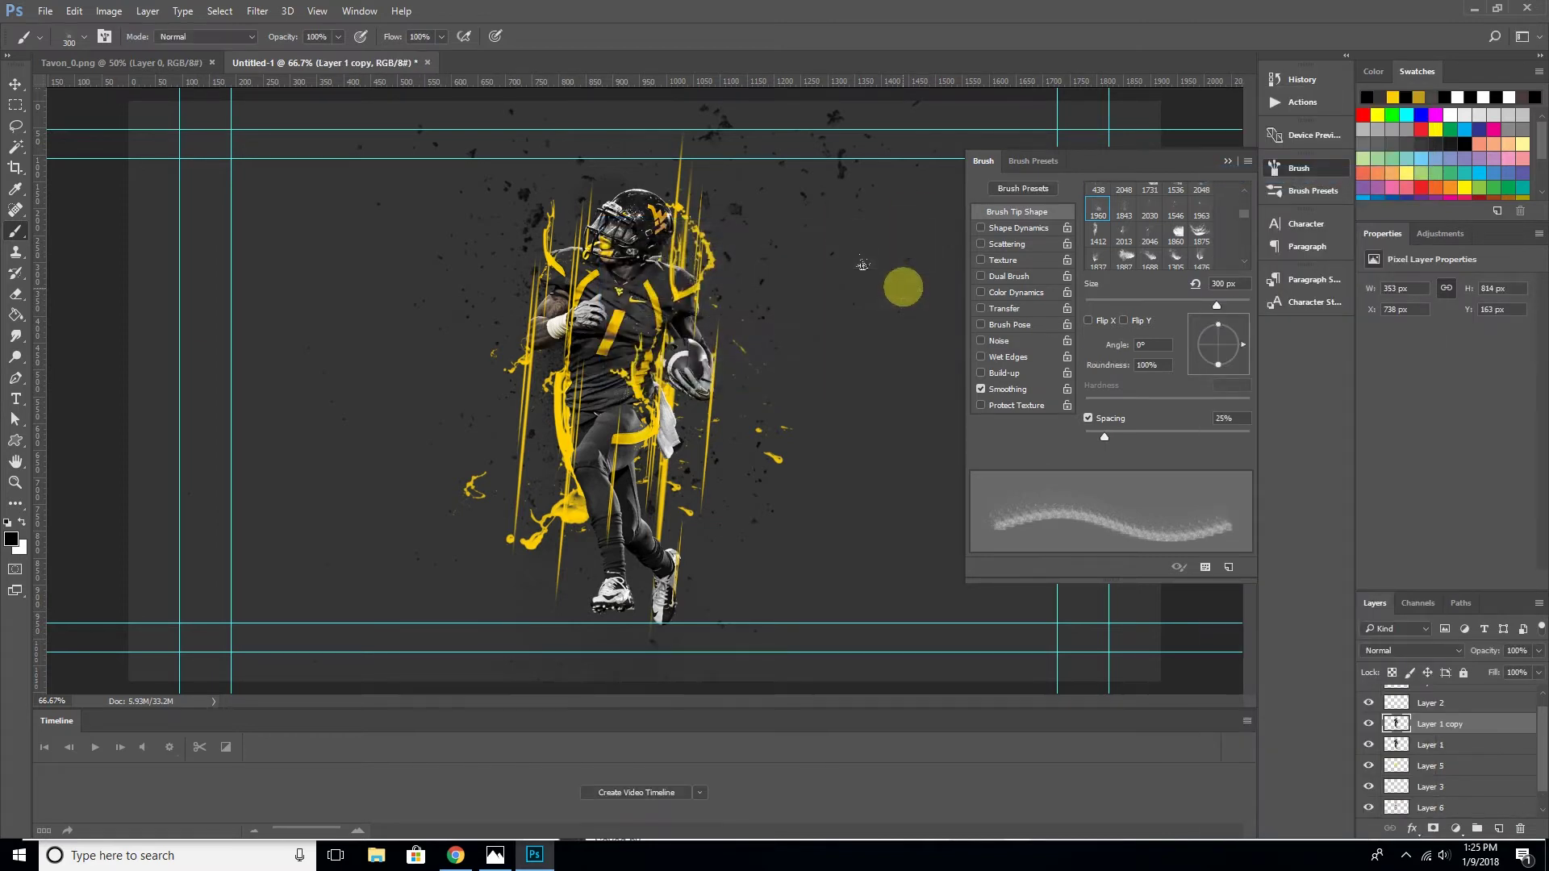
Streak the copy with an ~86° angle, 239-pixel Motion Blur and blend it as Screen
left_click(259, 12)
mouse_move(265, 189)
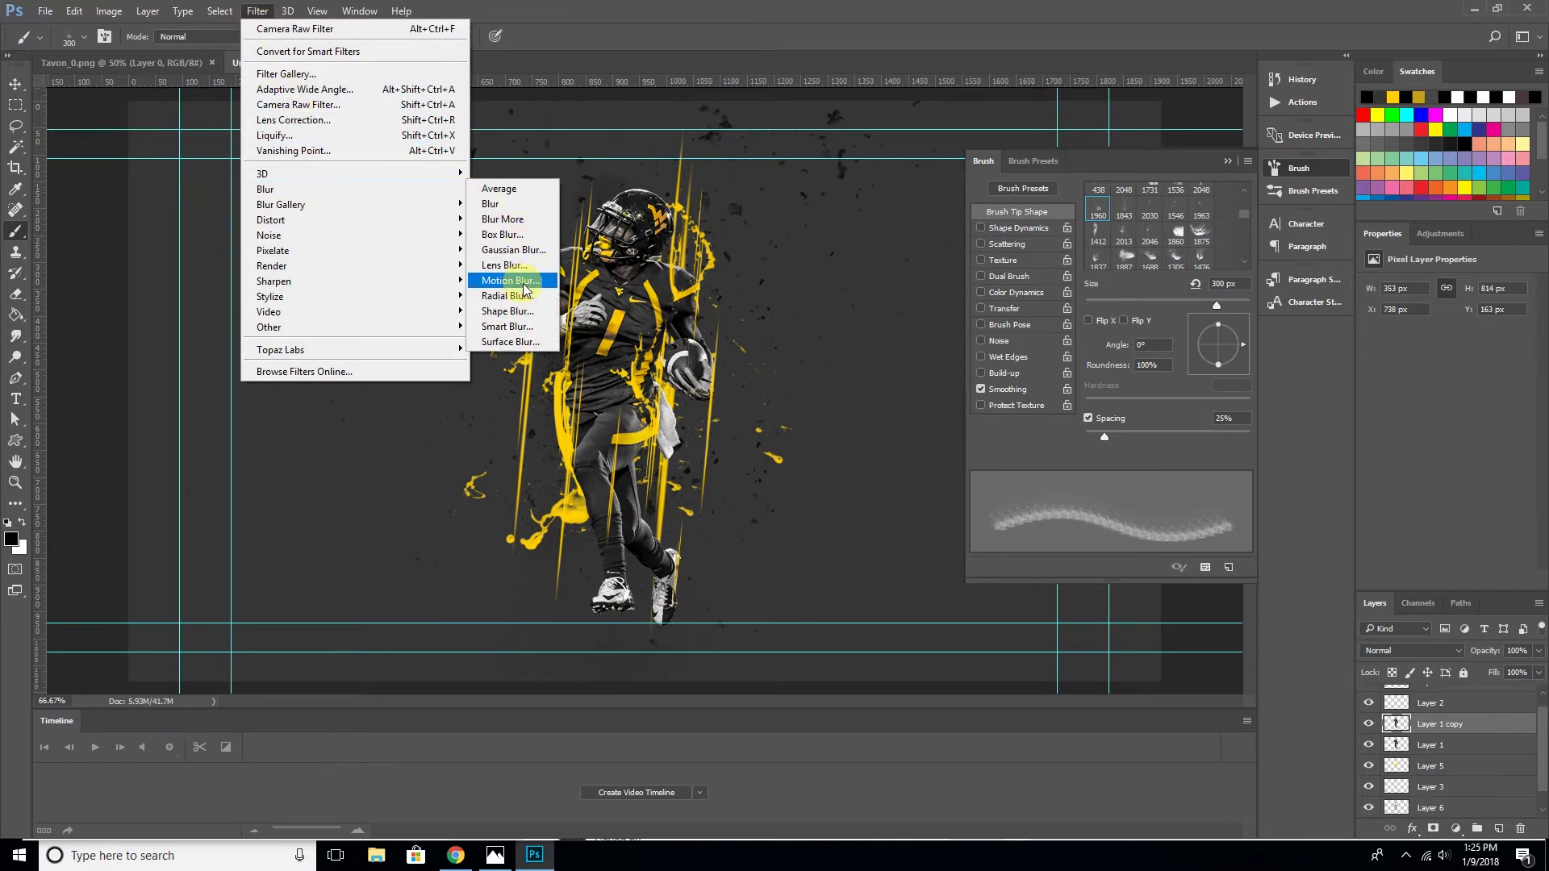
left_click(510, 280)
left_click_drag(963, 424, 926, 429)
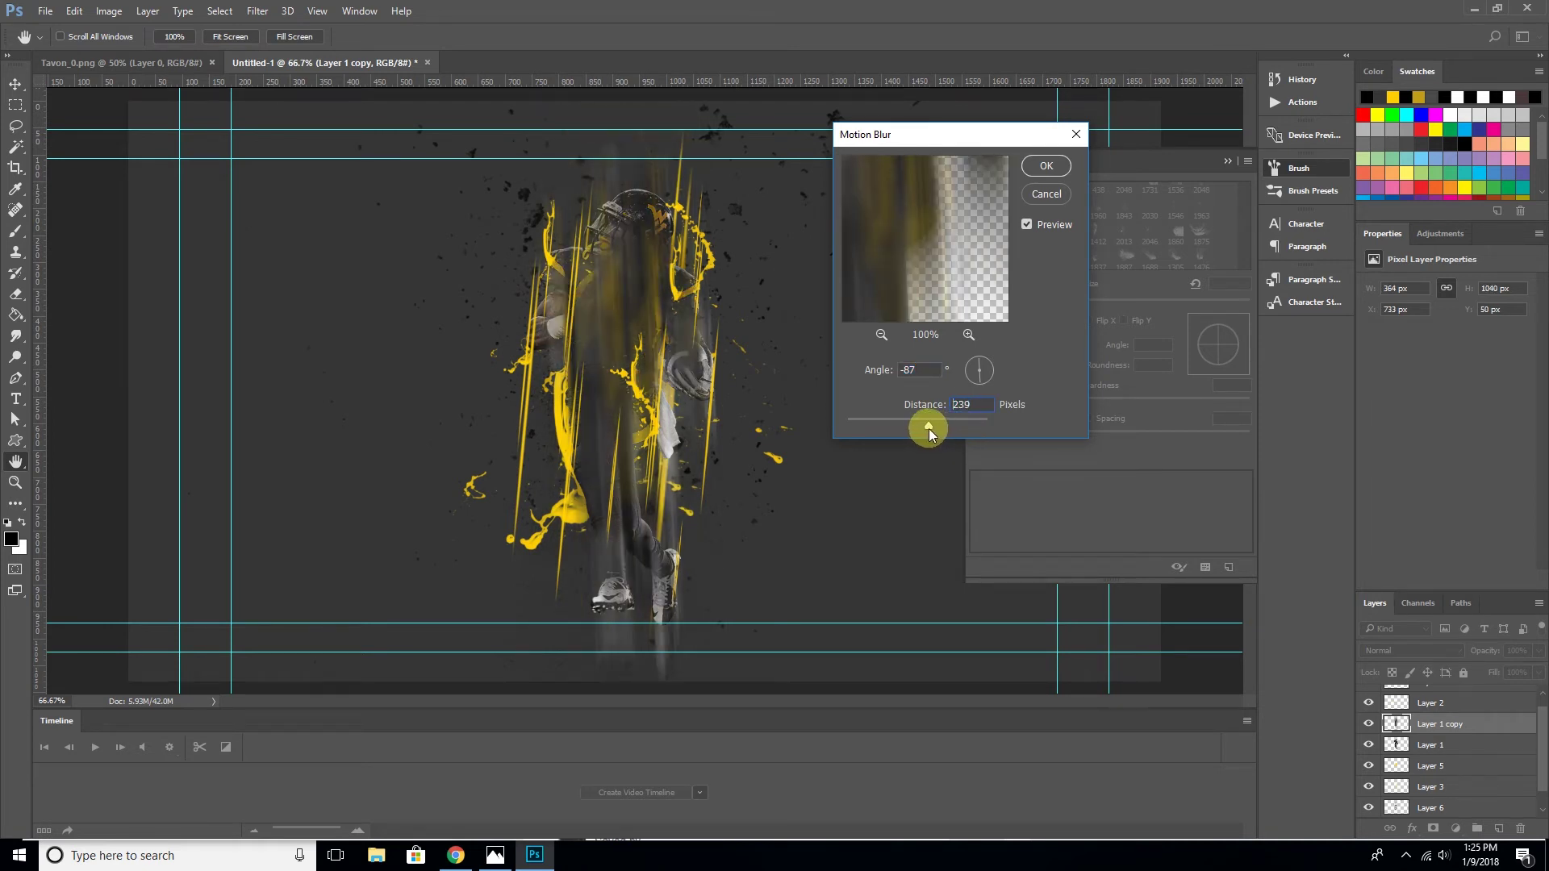
left_click(976, 358)
left_click_drag(980, 365, 980, 360)
left_click(925, 369)
type("0")
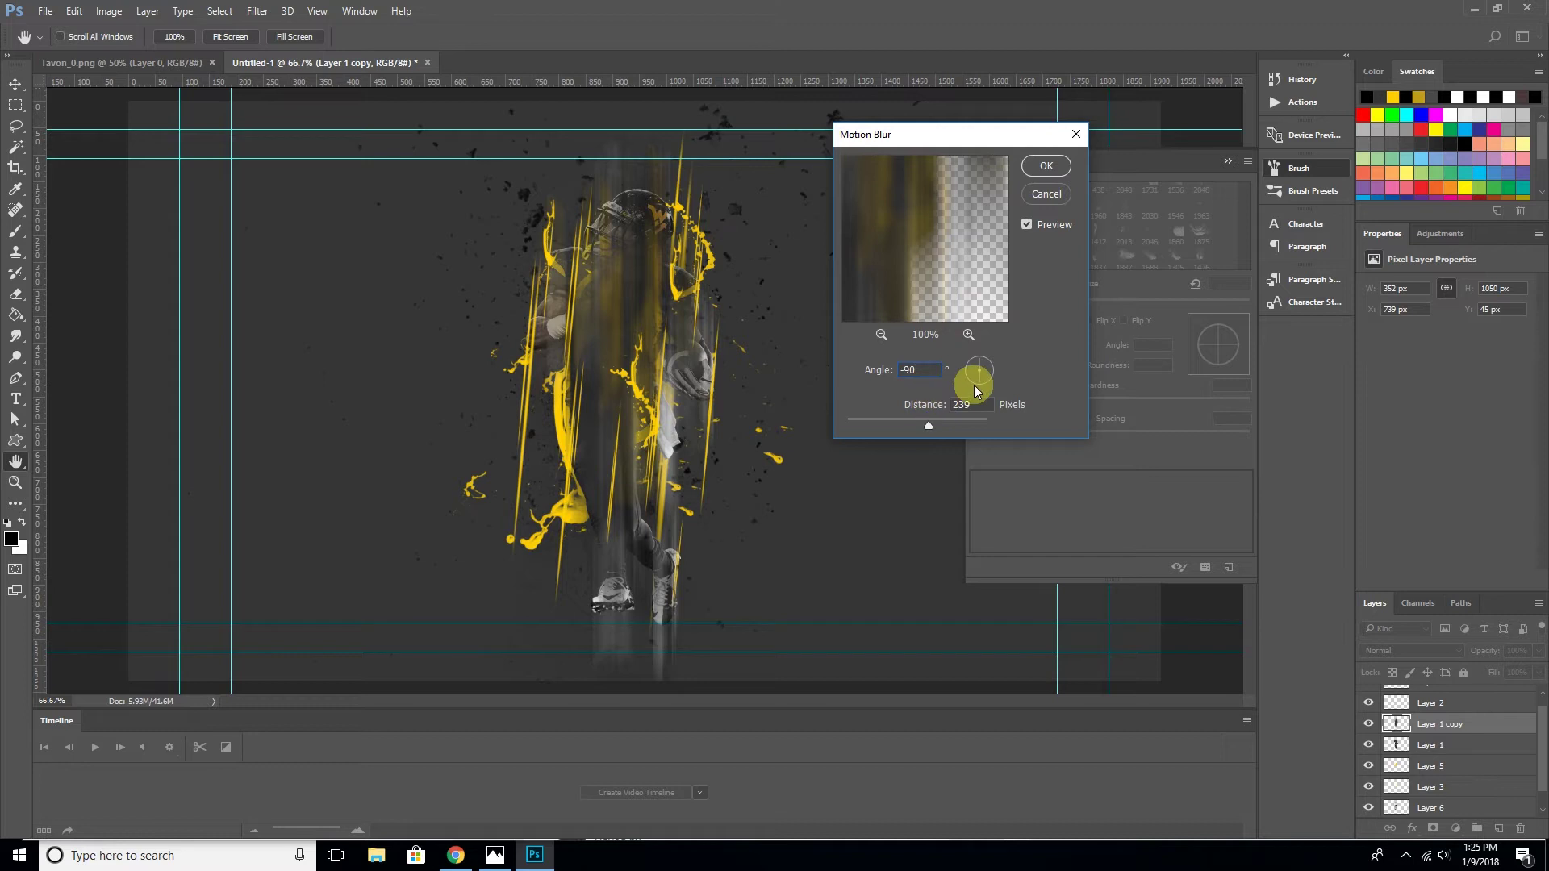
left_click(980, 360)
left_click(981, 361)
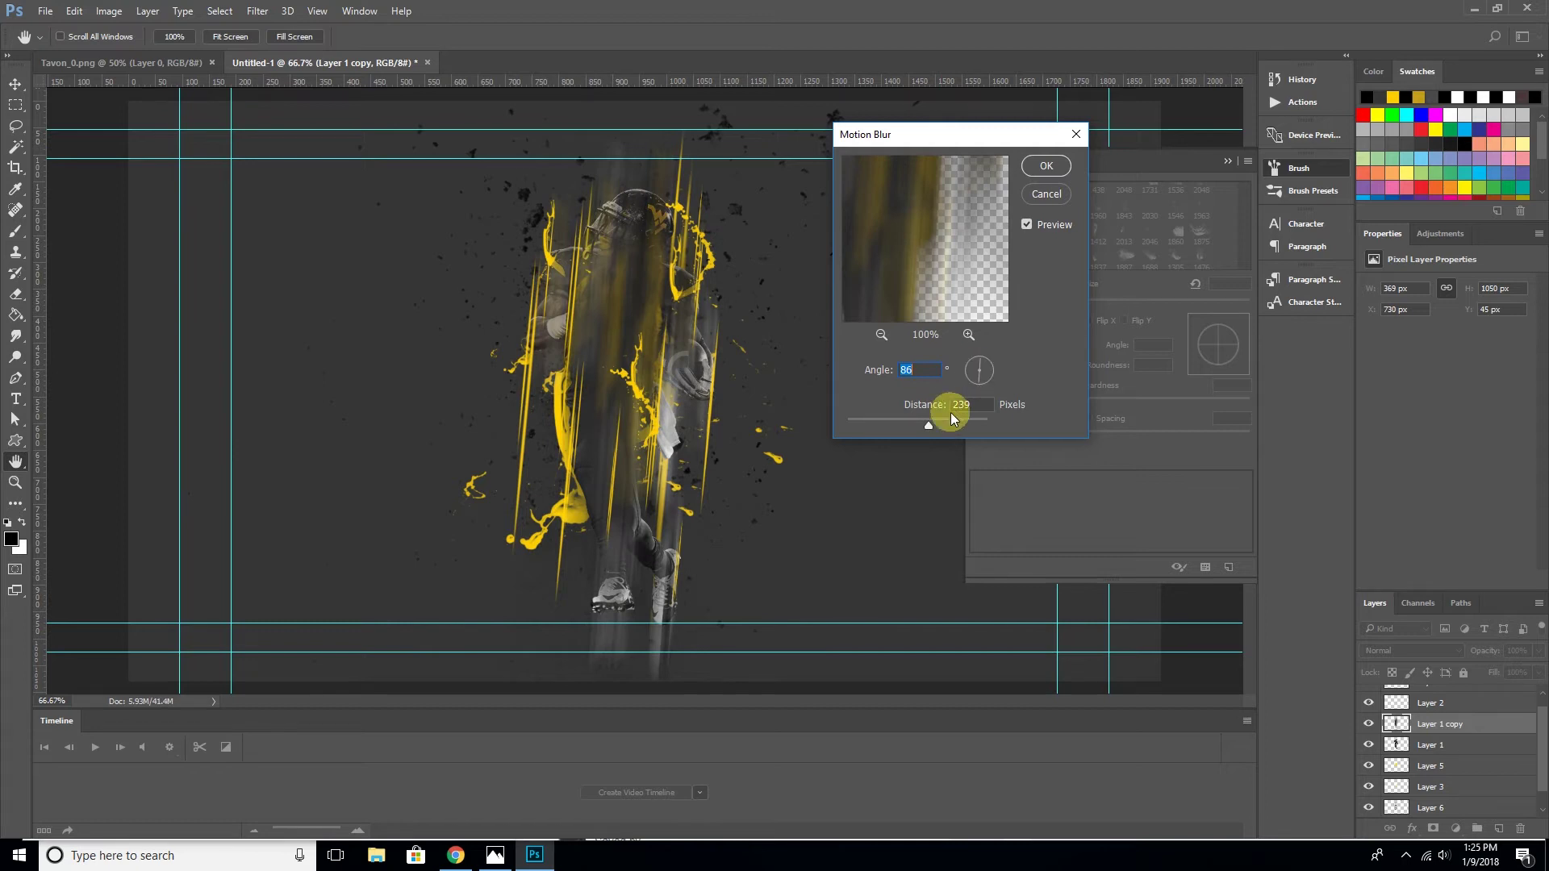
left_click(1046, 166)
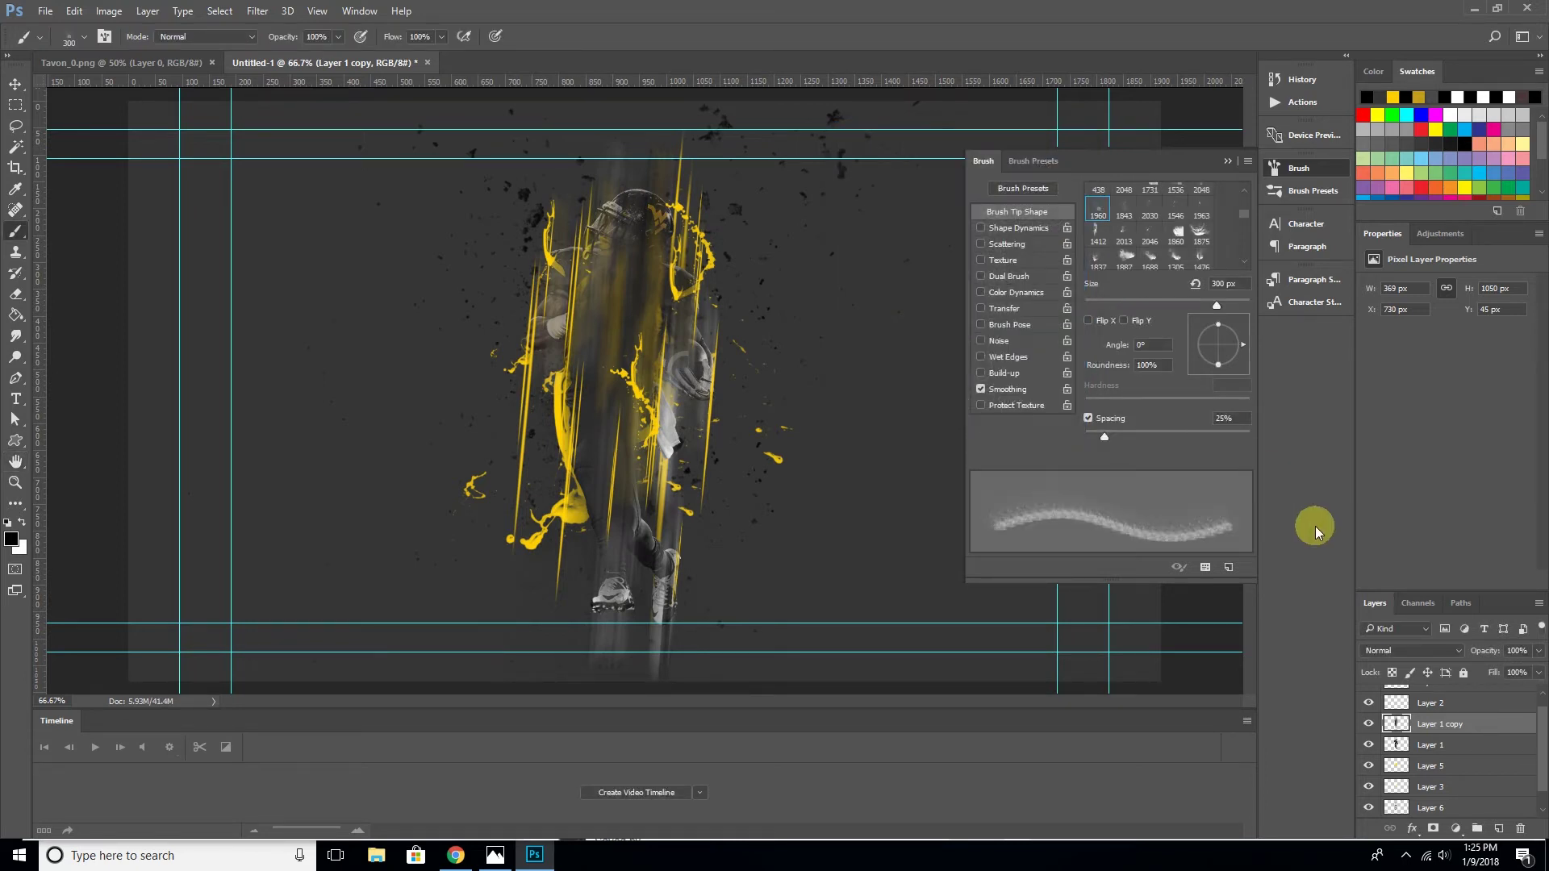
left_click(1396, 650)
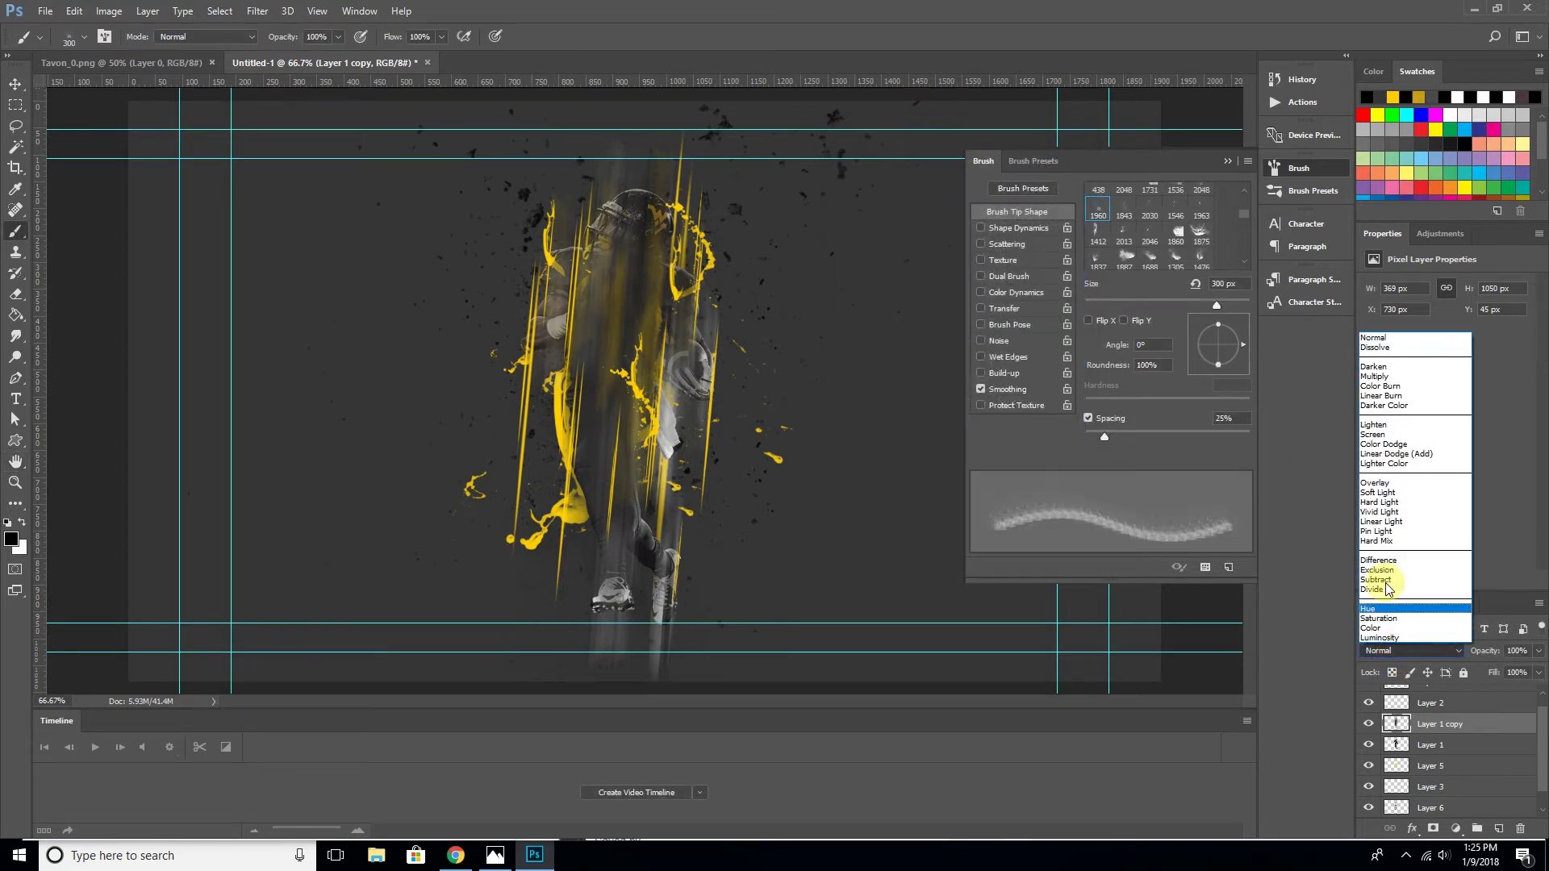
left_click(1376, 436)
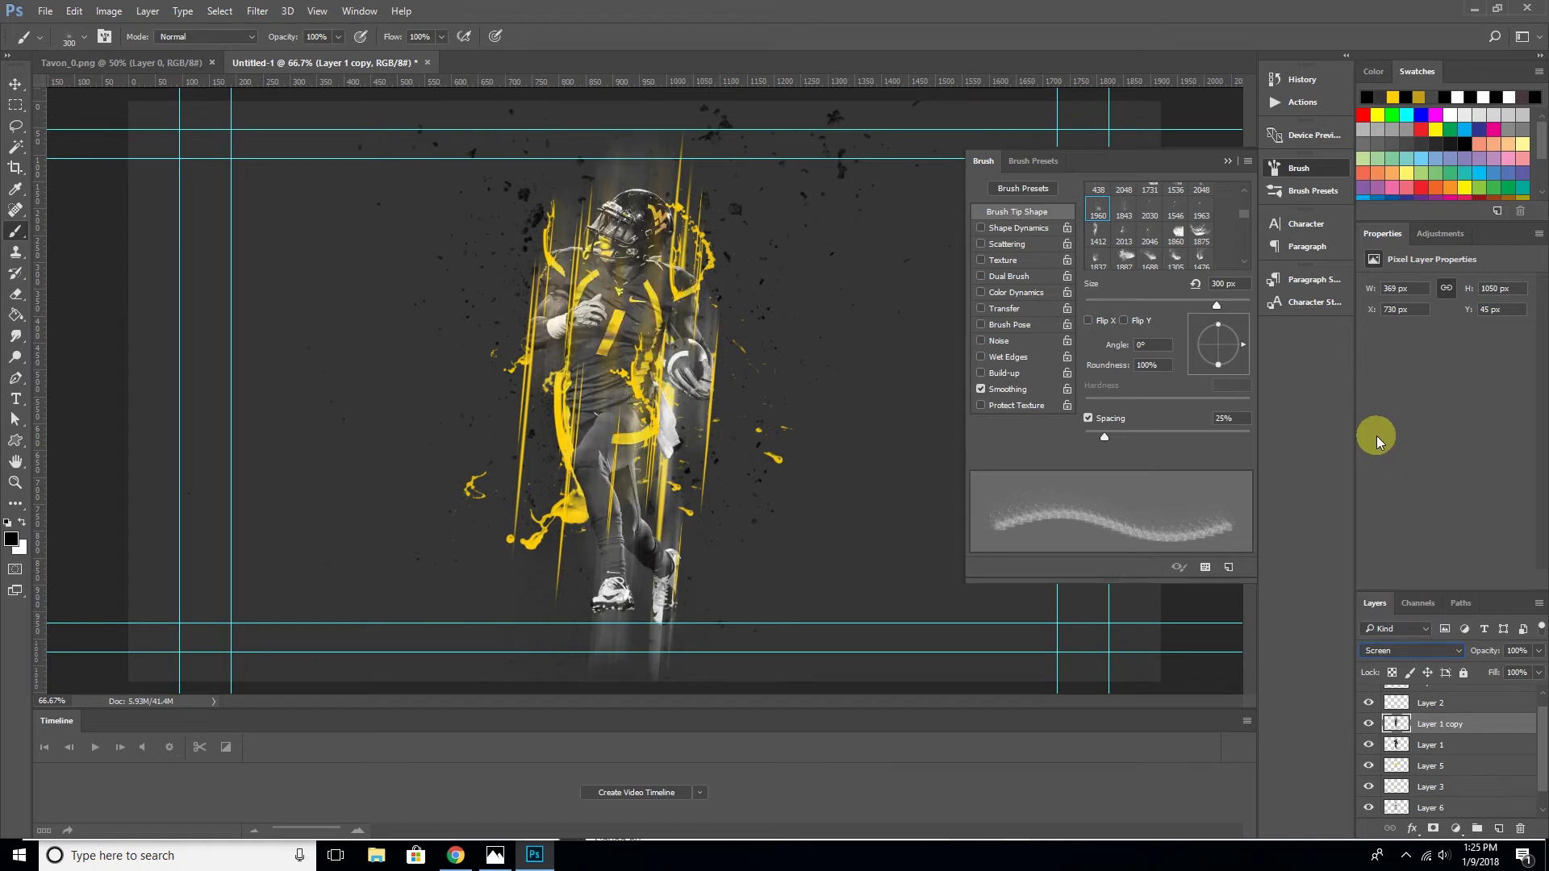
Mask the streak glow off the player's jersey with a soft round brush, then drag the flare image toward the poster
left_click(1434, 830)
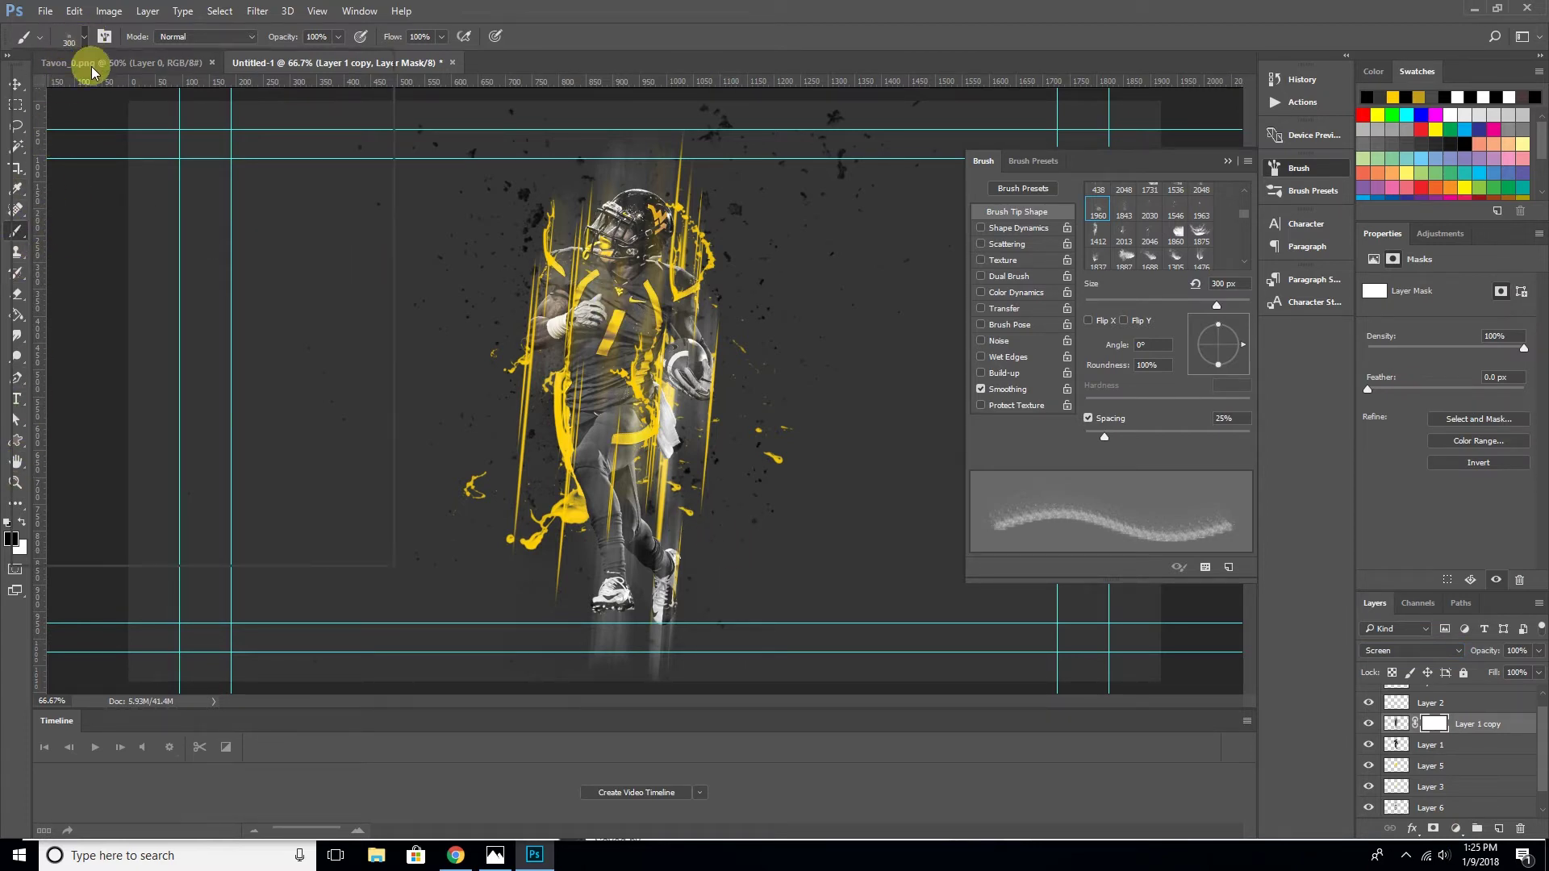
left_click(81, 38)
double_click(292, 274)
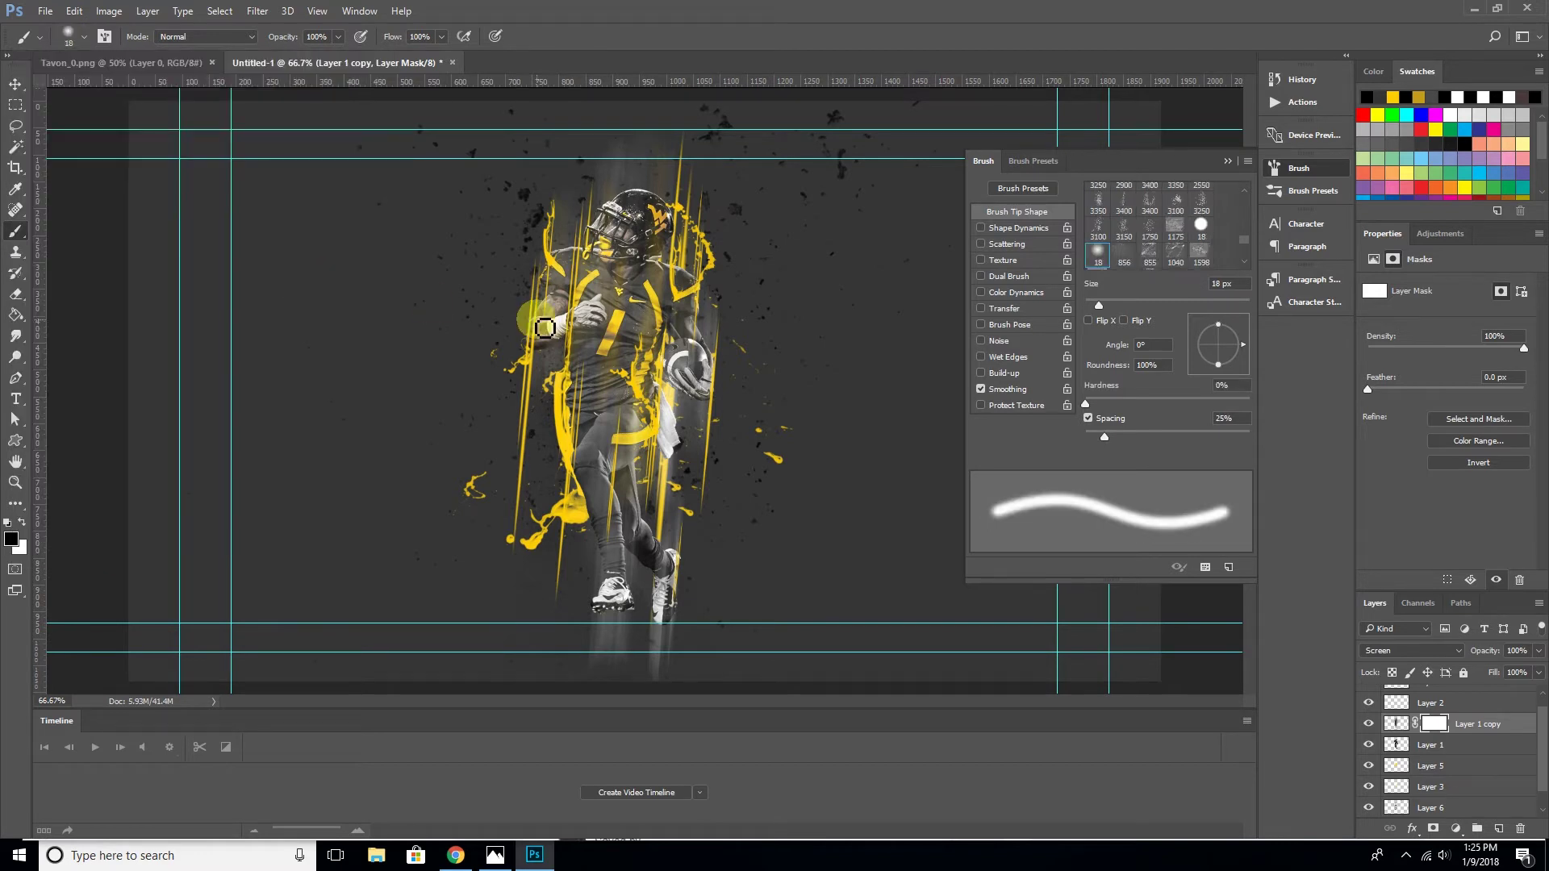
key("bracketright")
key("bracketright")
key("bracketright")
key("bracketright")
key("bracketright")
key("bracketright")
key("bracketright")
key("bracketright")
key("bracketright")
key("bracketright")
key("bracketright")
key("bracketright")
mouse_move(617, 331)
left_mouse_down()
mouse_move(590, 348)
mouse_move(611, 93)
left_mouse_up()
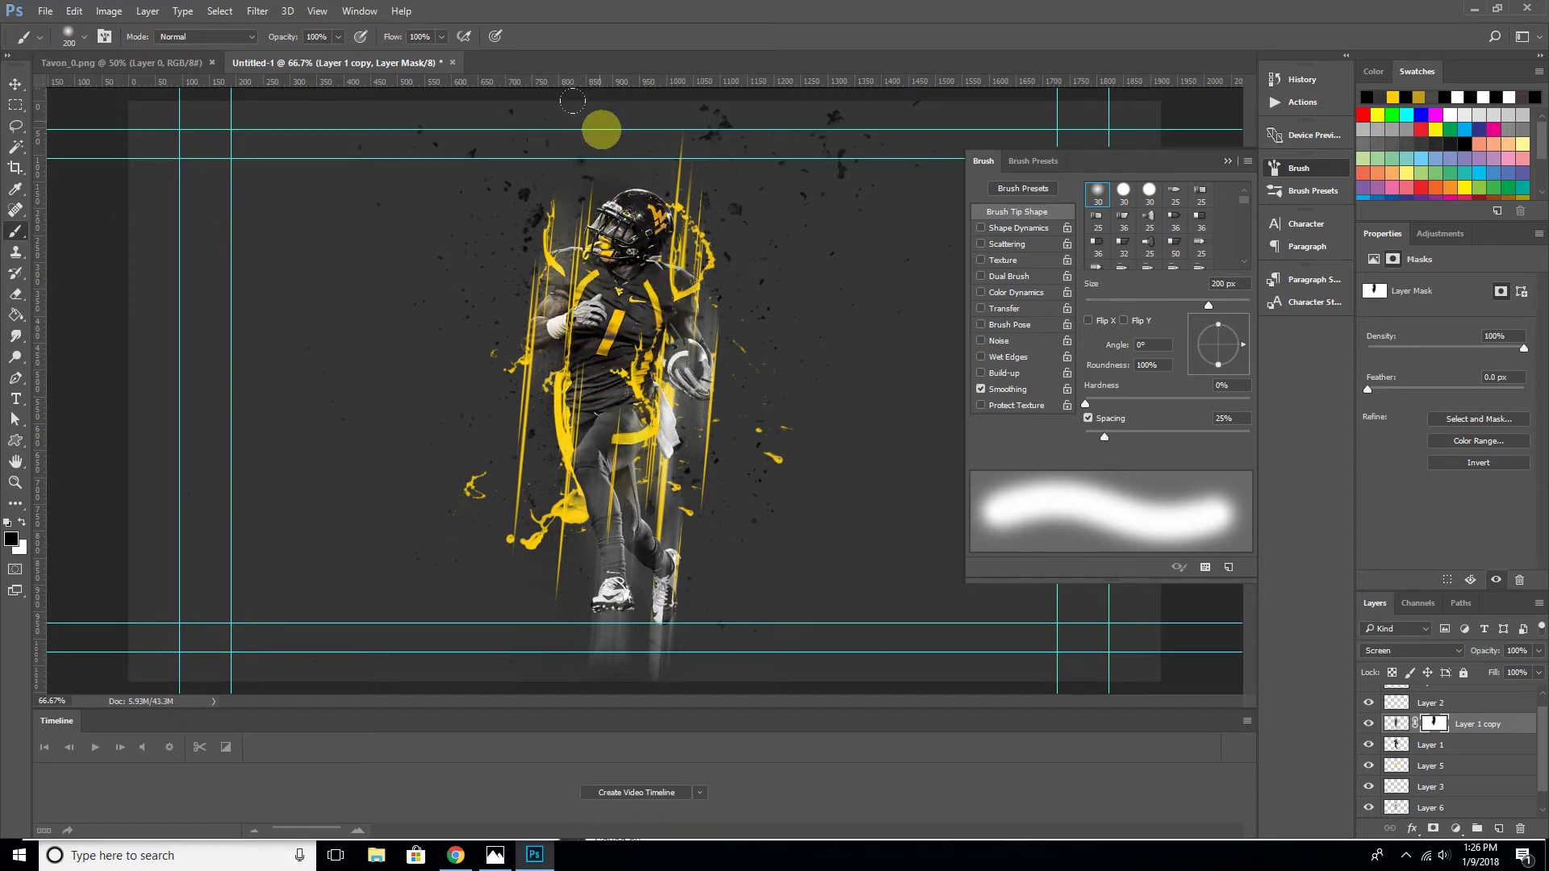
key("bracketleft")
key("bracketleft")
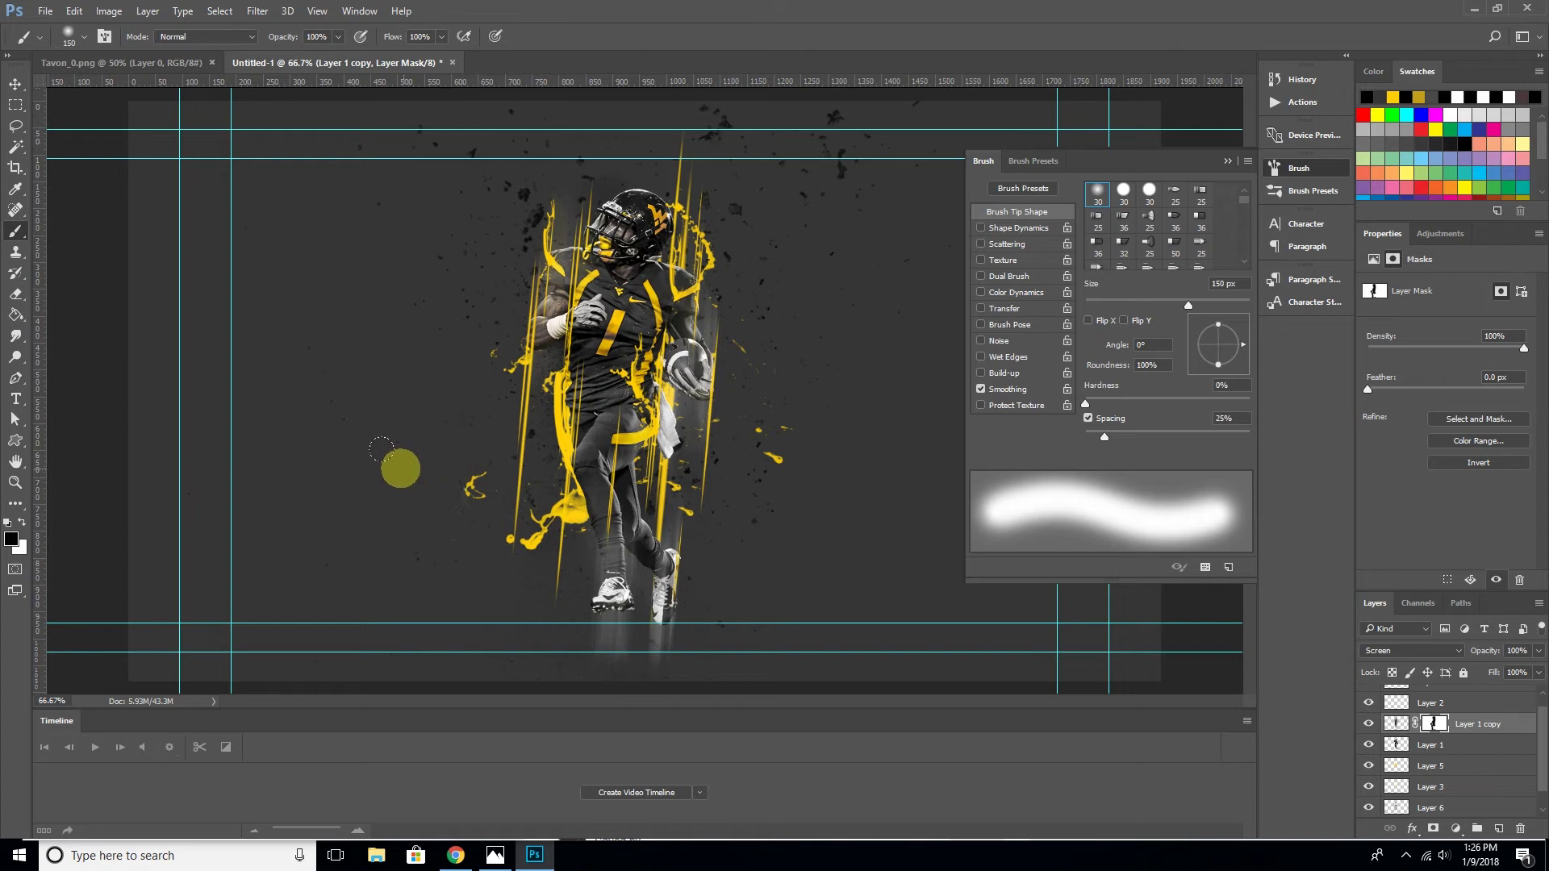
left_click(1227, 160)
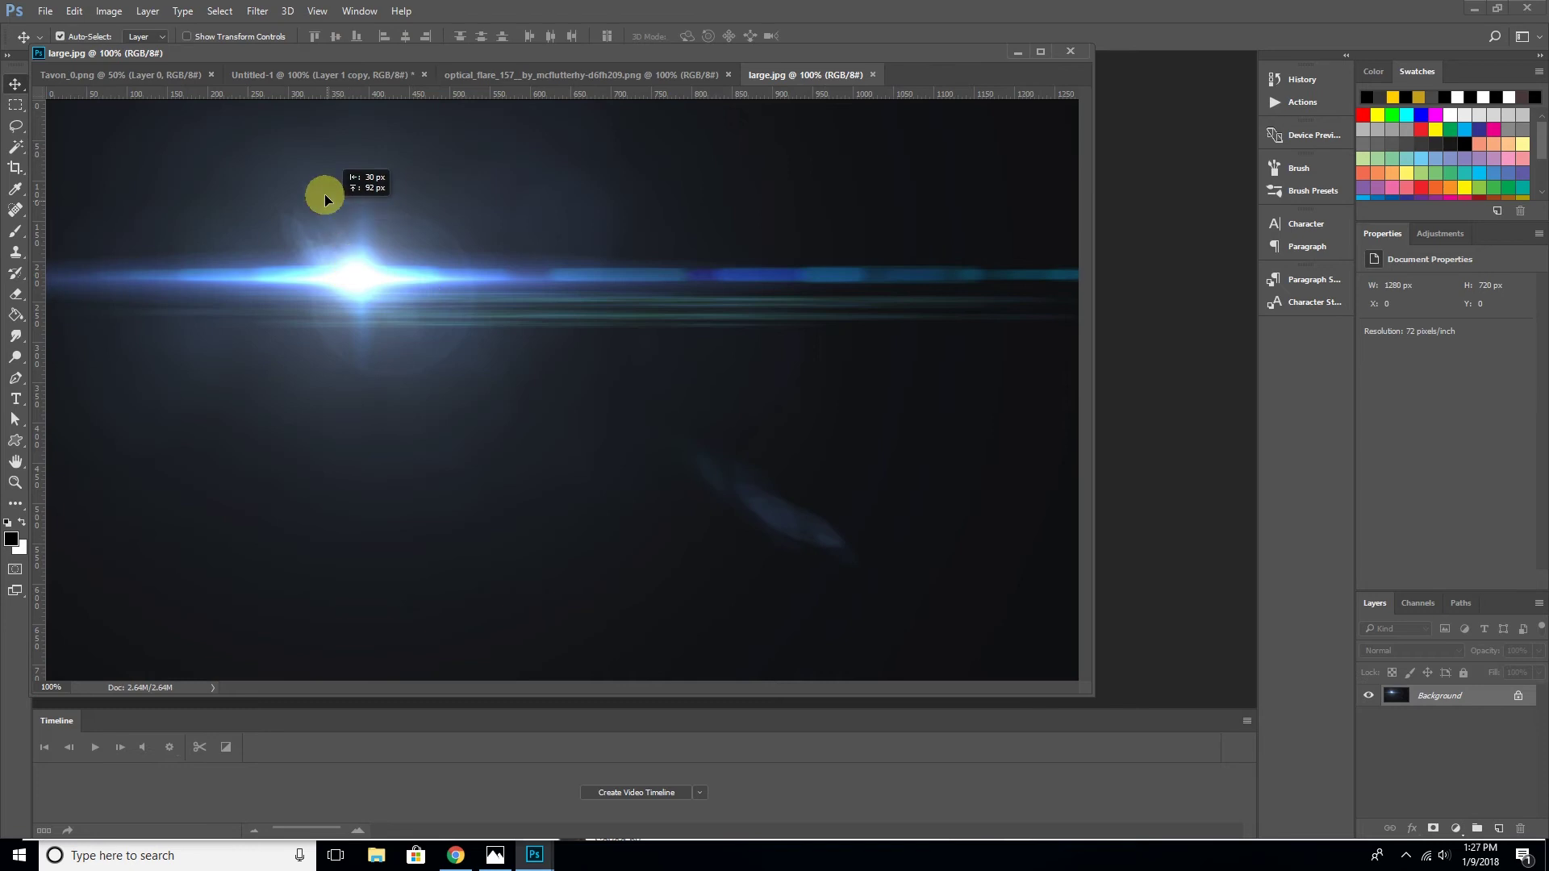
left_click_drag(324, 199, 317, 80)
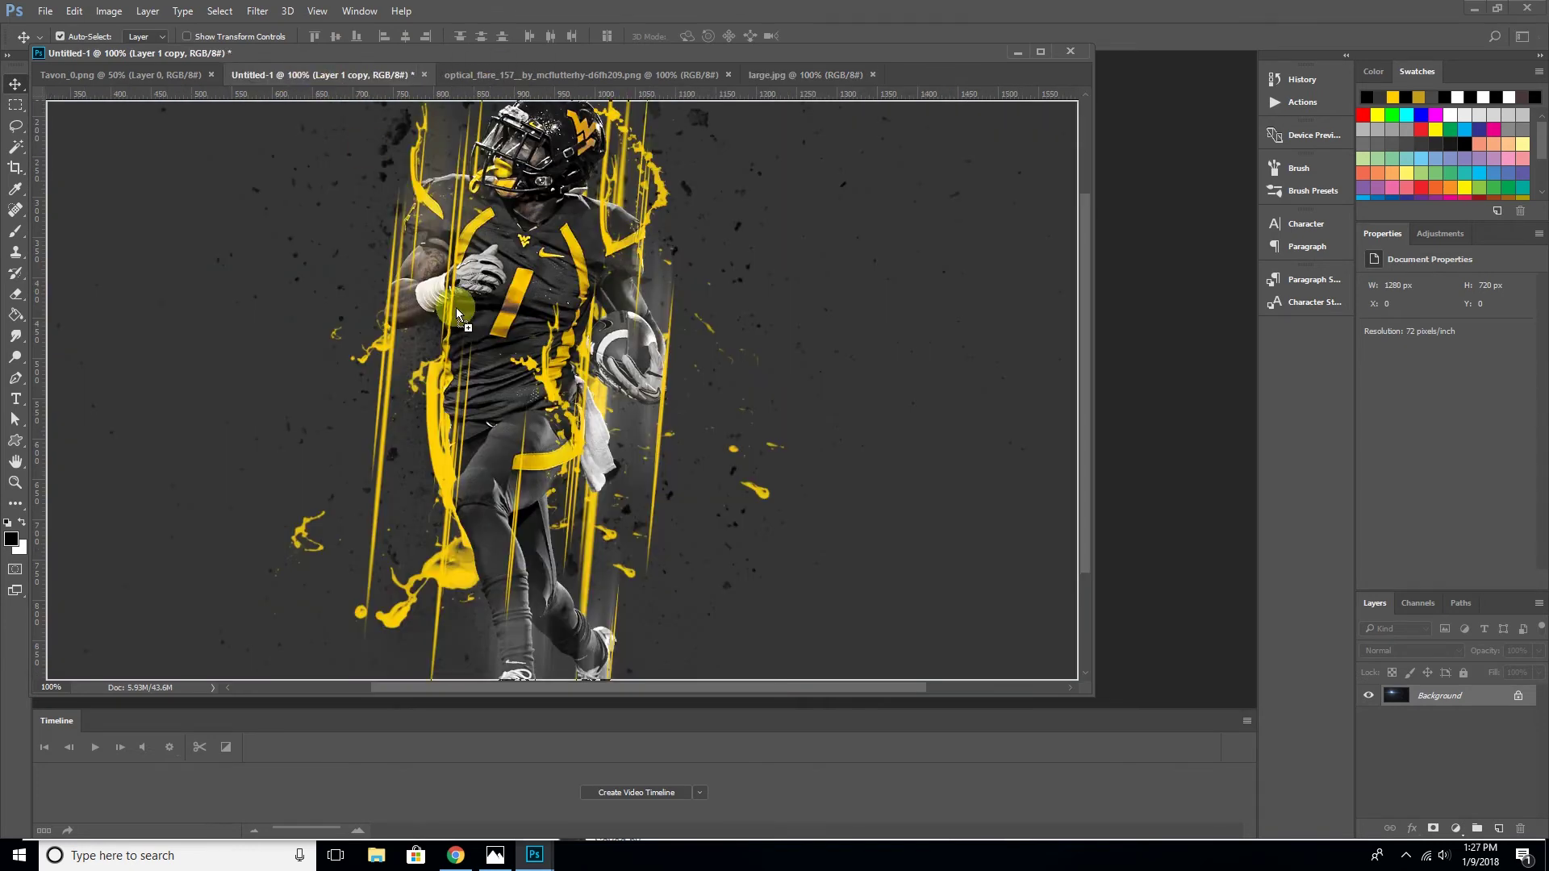
Drop the flare into the poster as Layer 7 and blend it as Screen
left_click_drag(317, 81, 484, 323)
key("ctrl+minus")
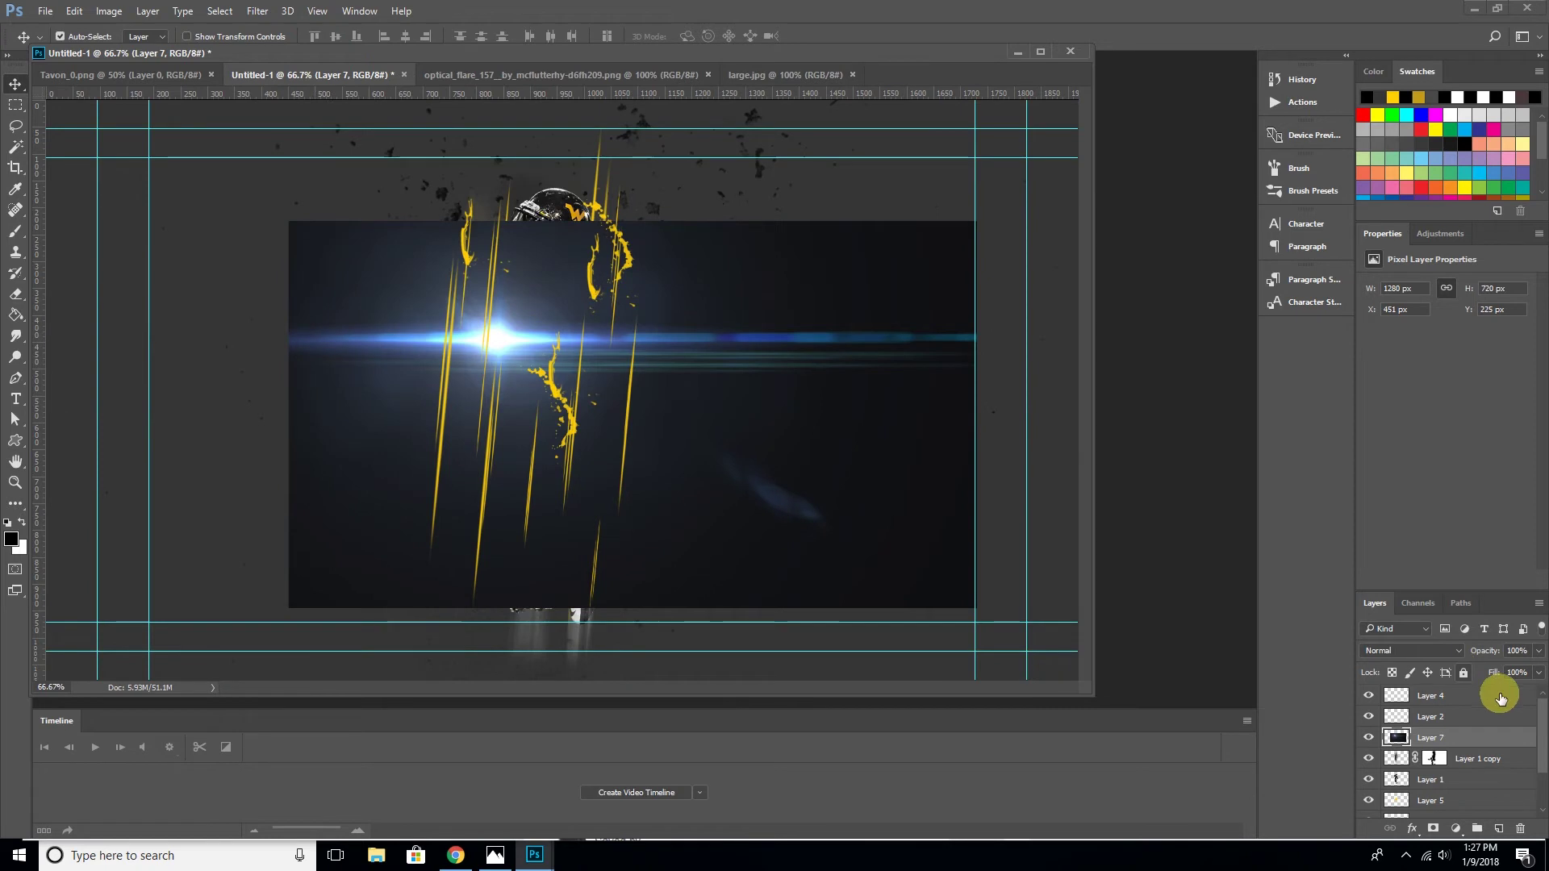
left_click(1411, 650)
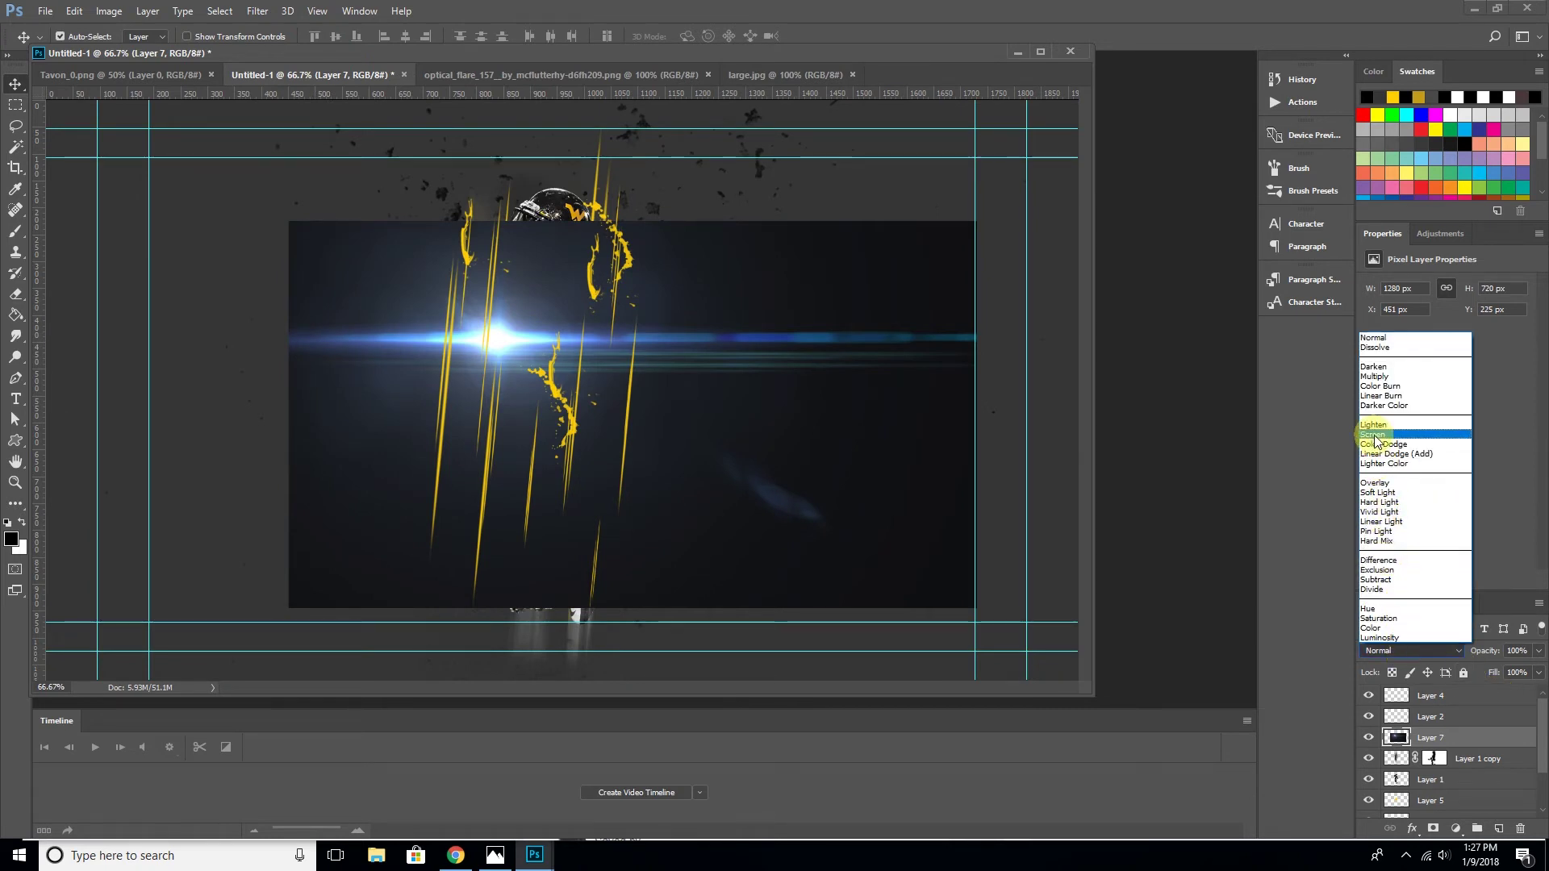
left_click(1373, 434)
Free Transform the flare nearly vertical, scaled to about 43.55%, beside the player
left_click(74, 10)
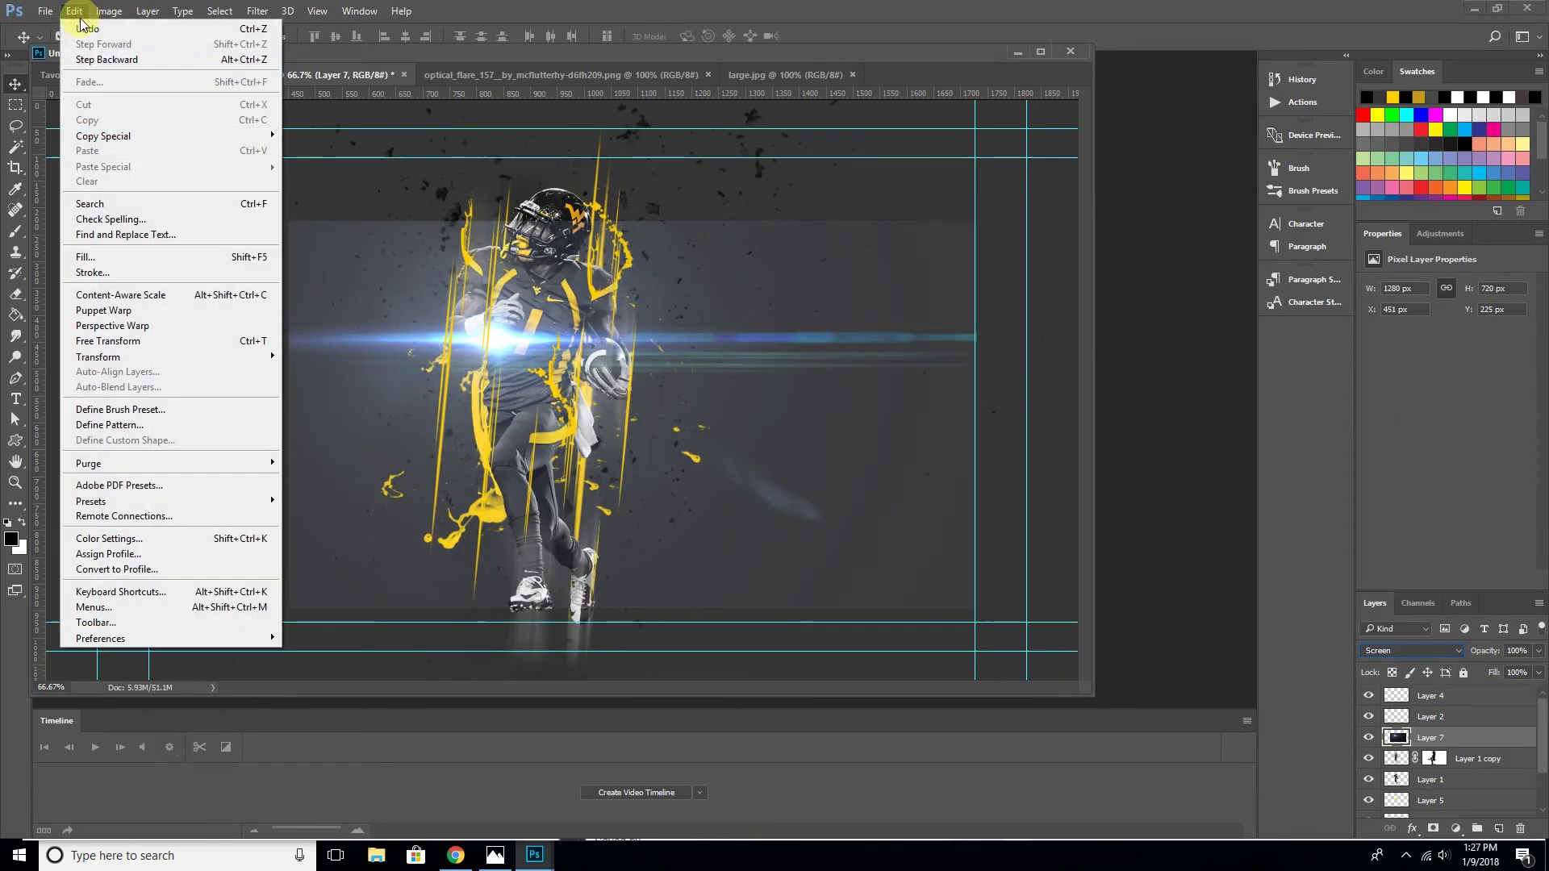
left_click(185, 341)
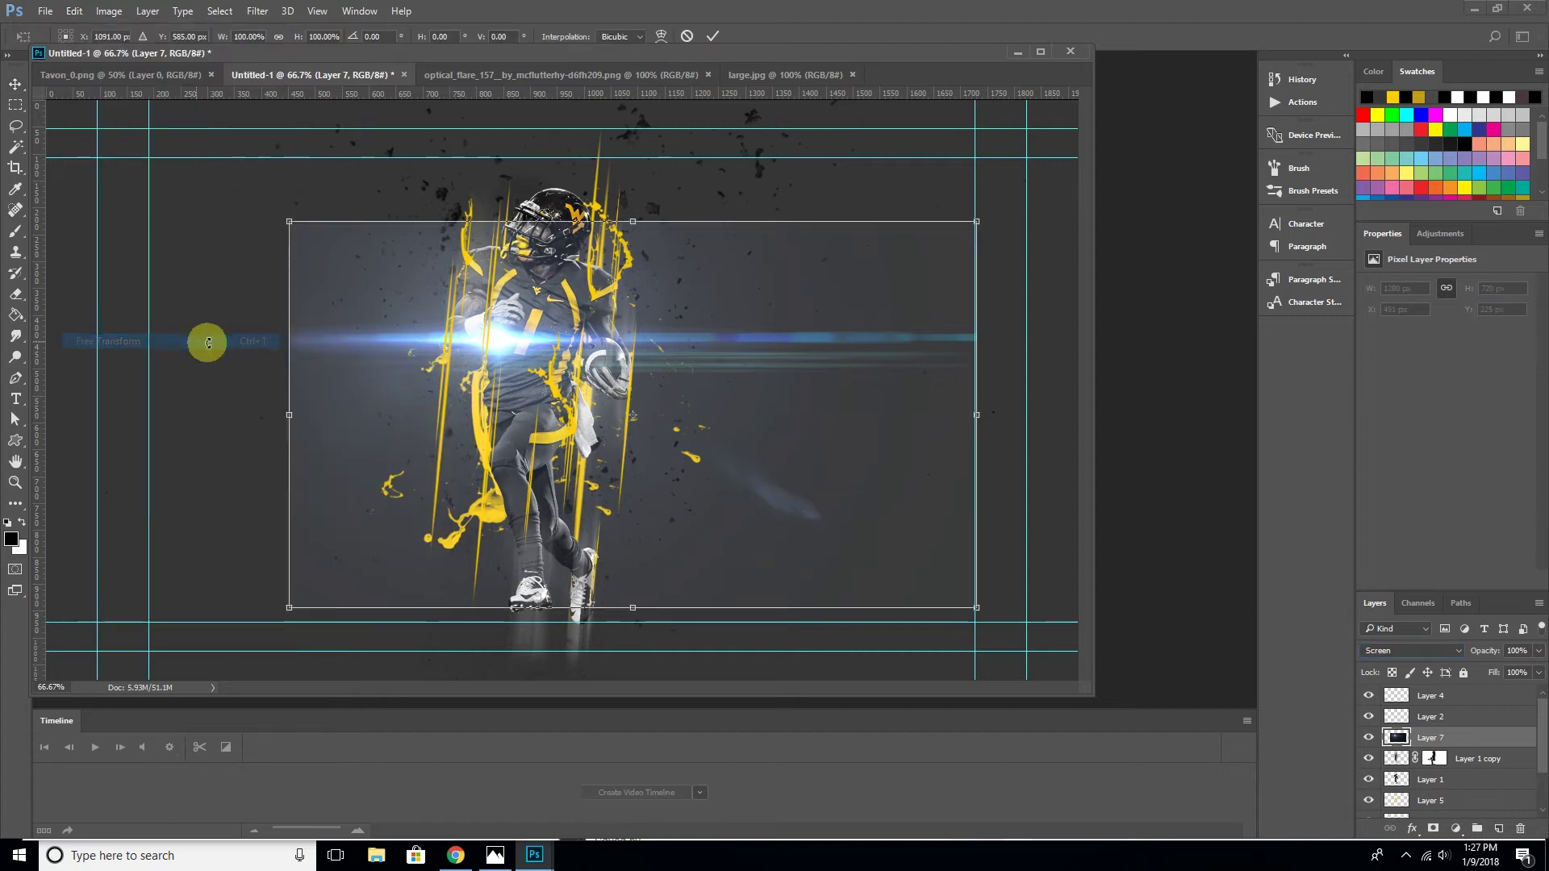
left_click_drag(1011, 242, 812, 156)
mouse_move(1033, 253)
left_mouse_down()
mouse_move(726, 132)
mouse_move(709, 138)
mouse_move(729, 259)
mouse_move(628, 358)
left_mouse_up()
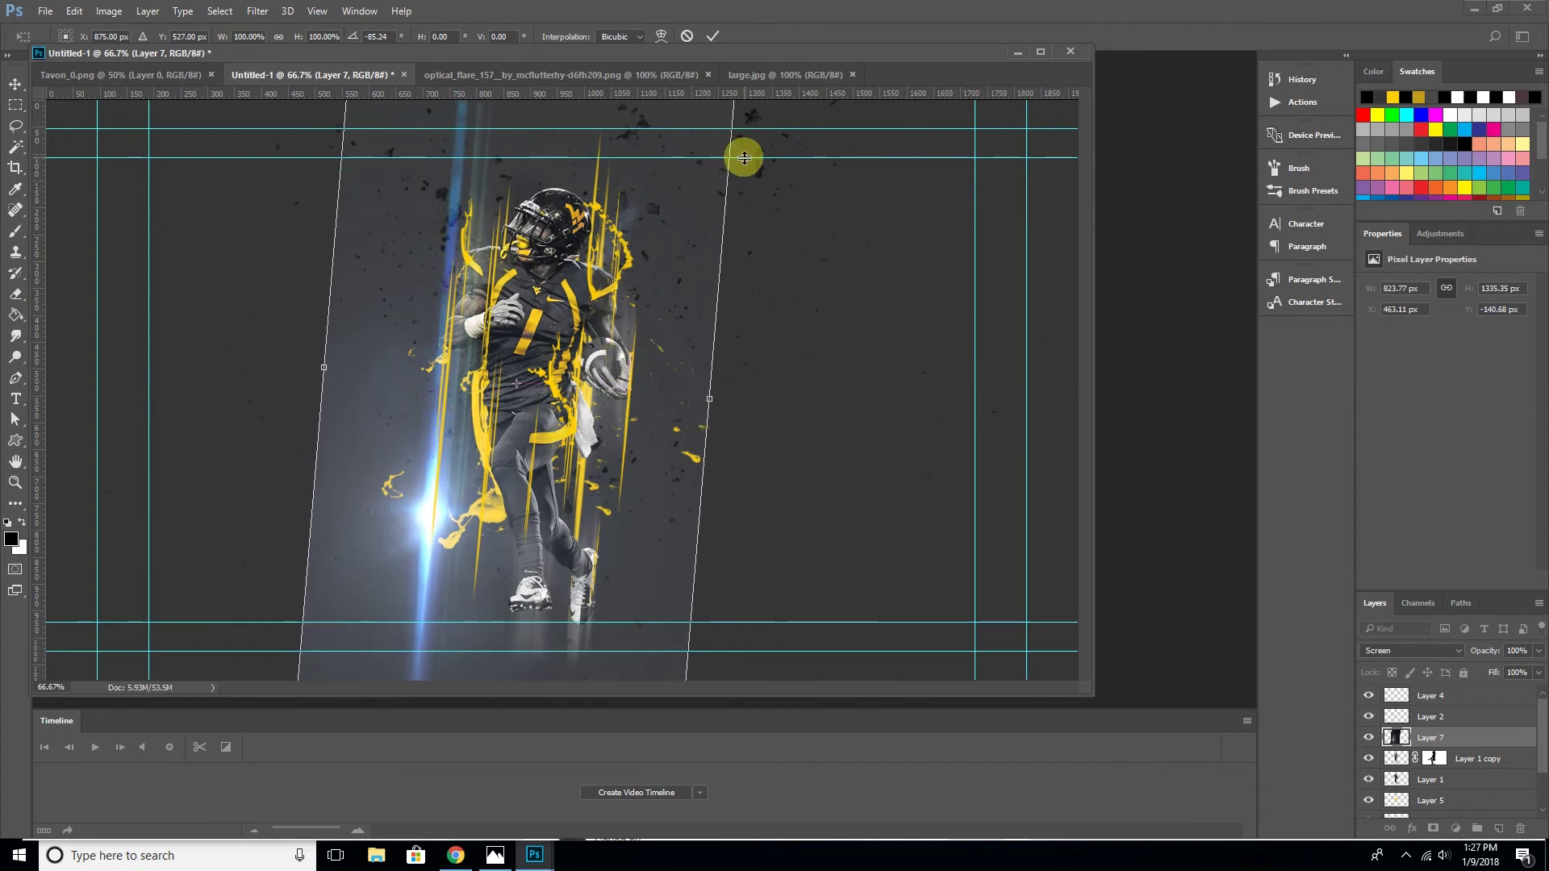
key("ctrl+minus")
left_click_drag(695, 139, 599, 279)
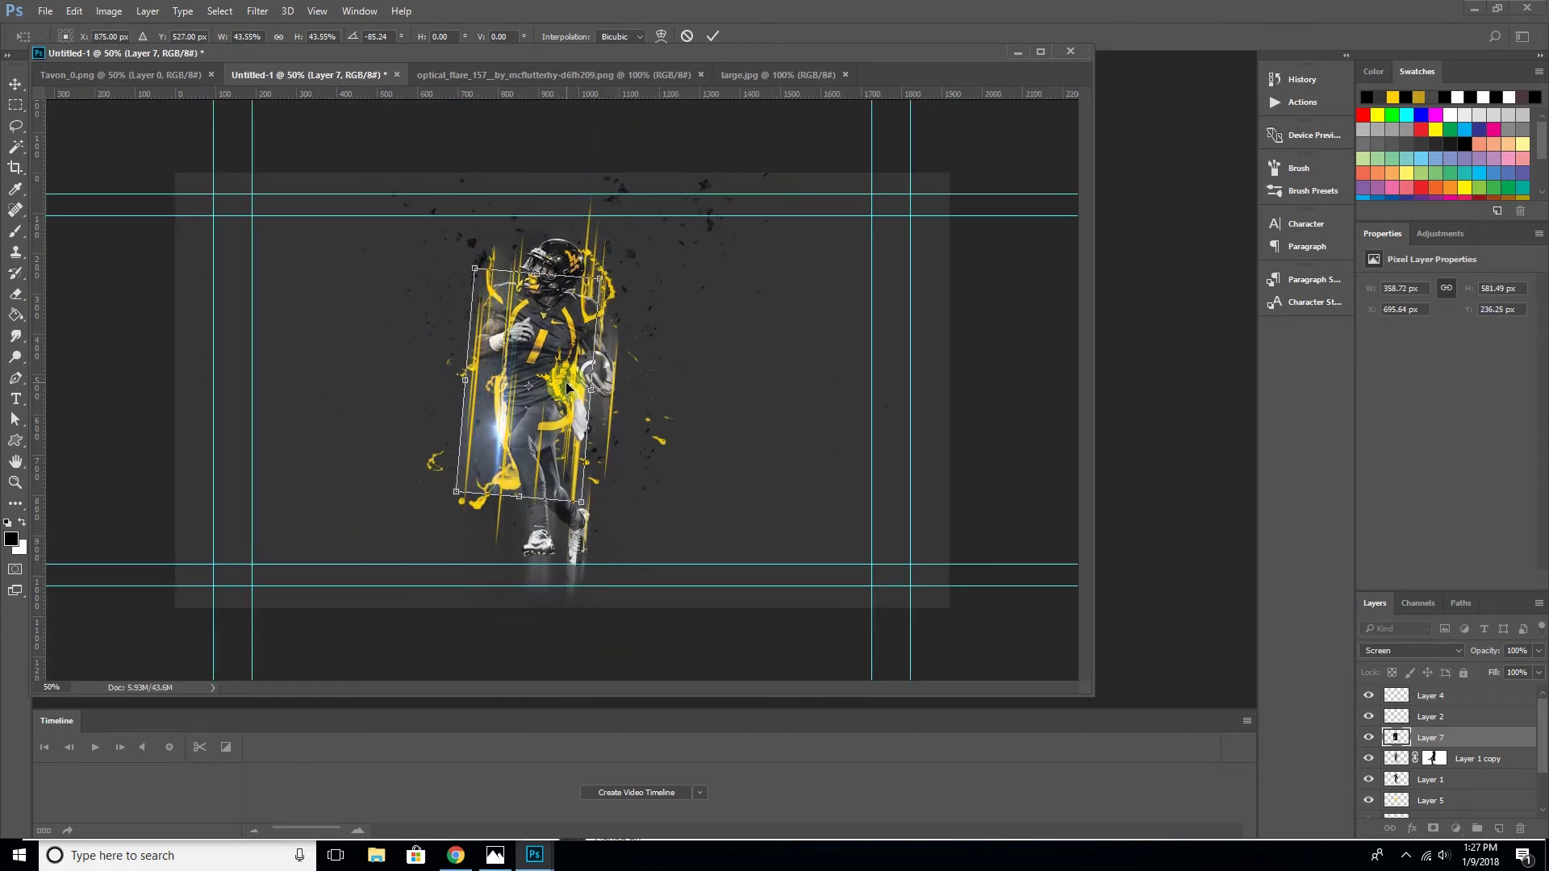
left_click_drag(567, 385, 540, 310)
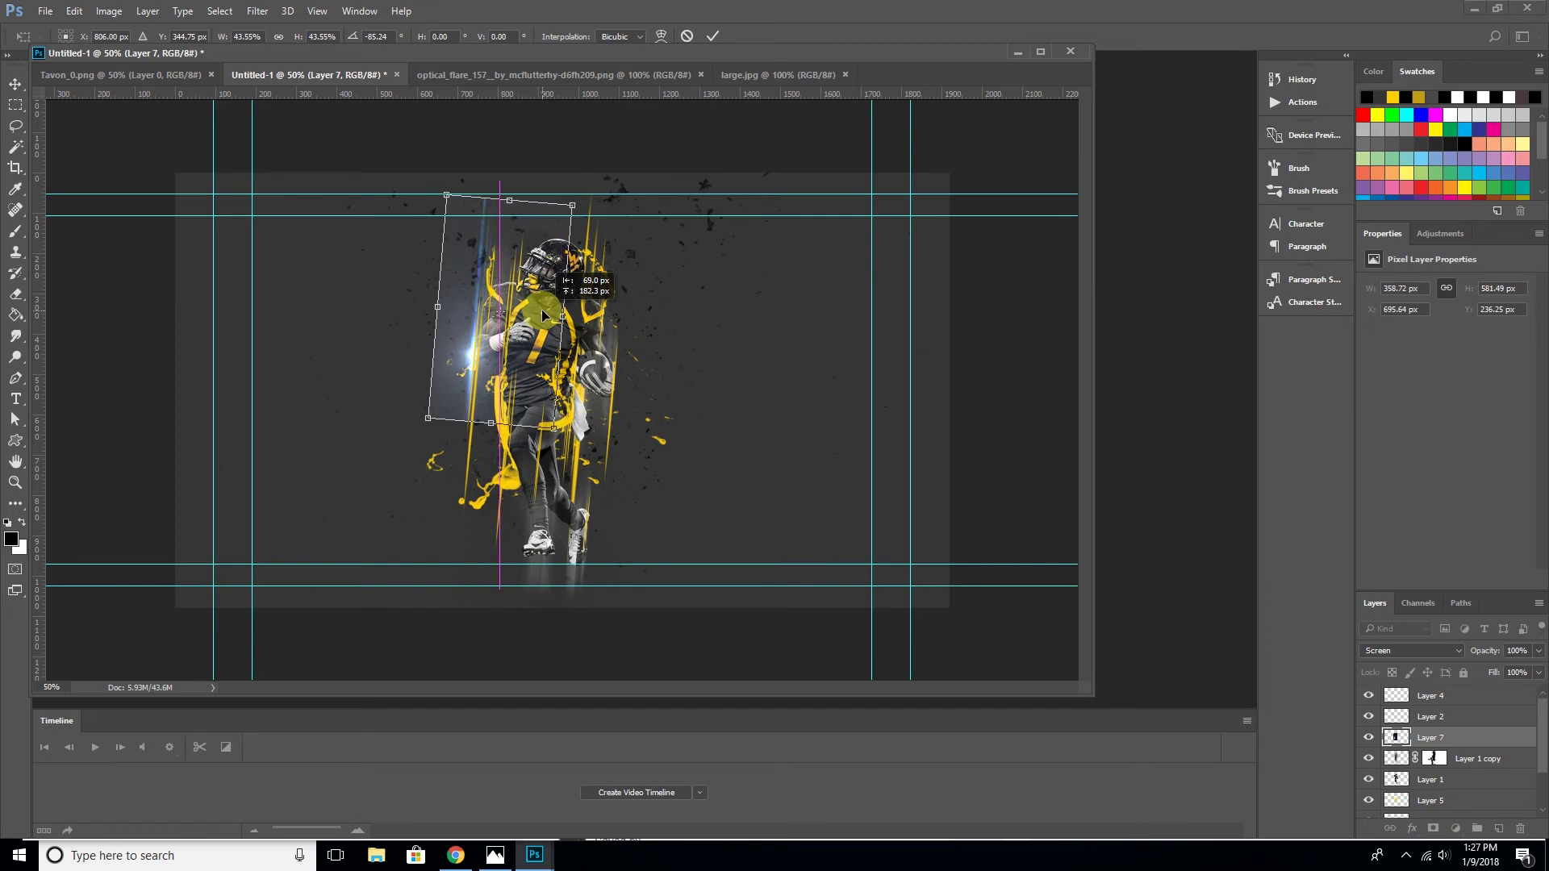
Fine-tune the flare to about -84° rotation, commit, and move Layer 7 to the top
key("ctrl+plus")
key("ctrl+plus")
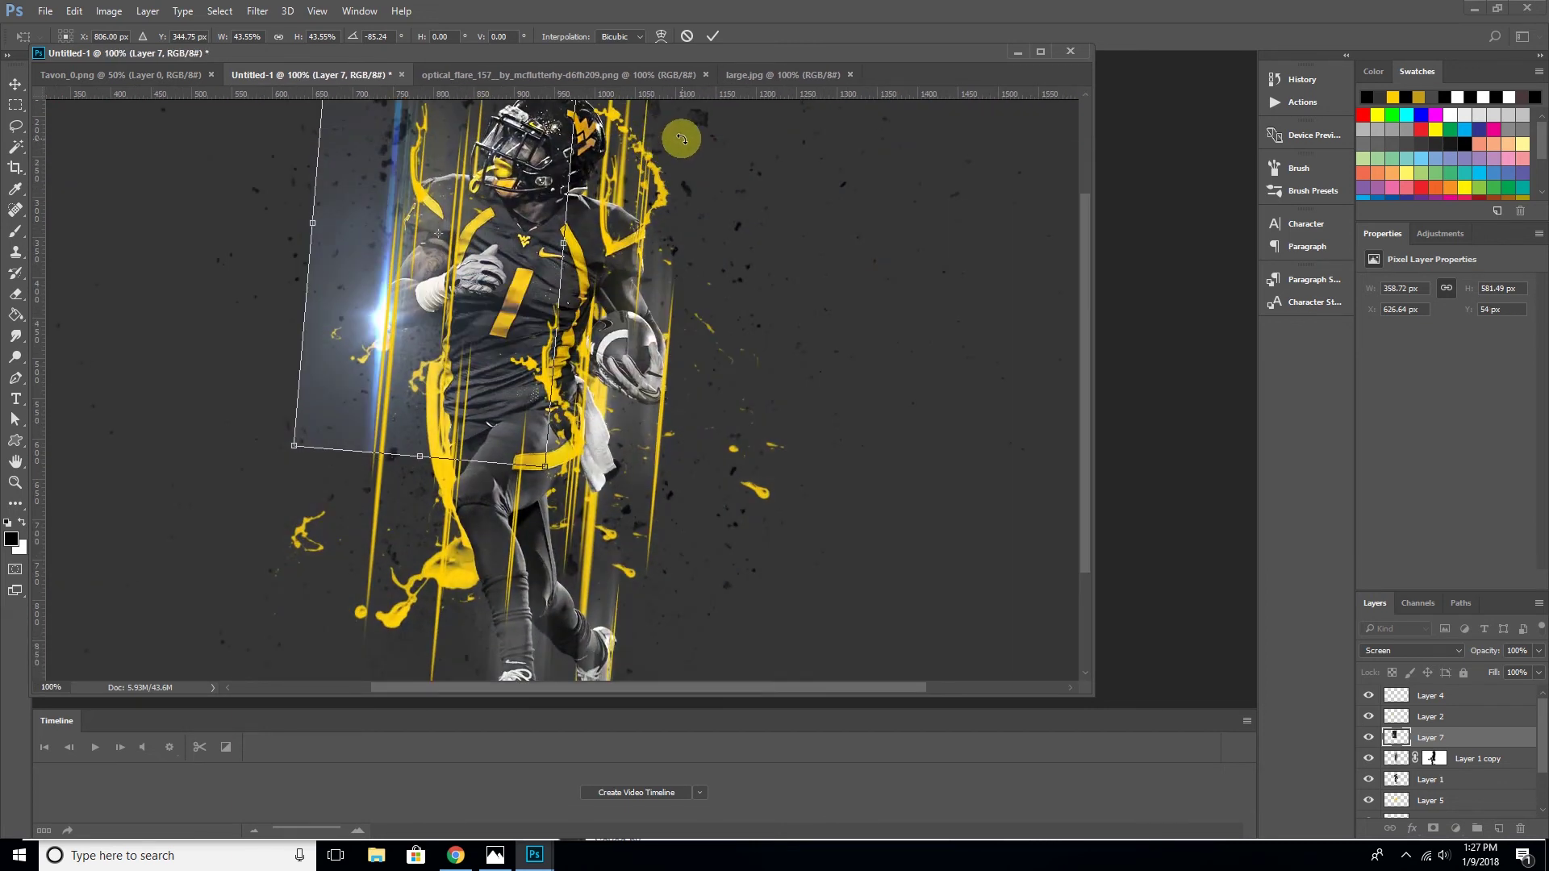
left_click_drag(795, 245, 799, 387)
left_click_drag(667, 145, 676, 150)
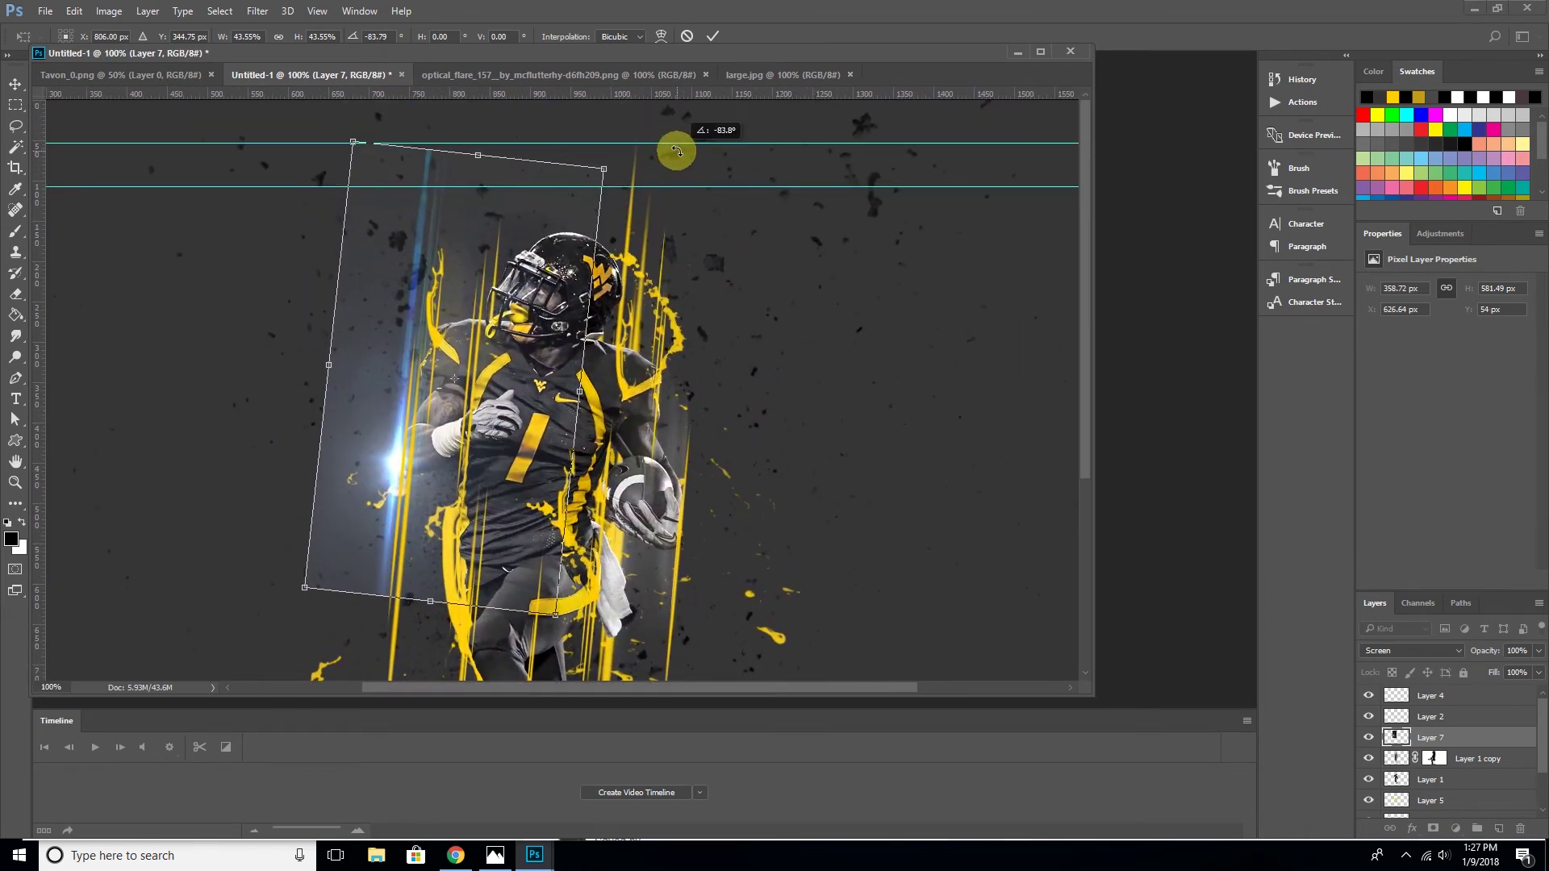
left_click_drag(478, 354, 488, 362)
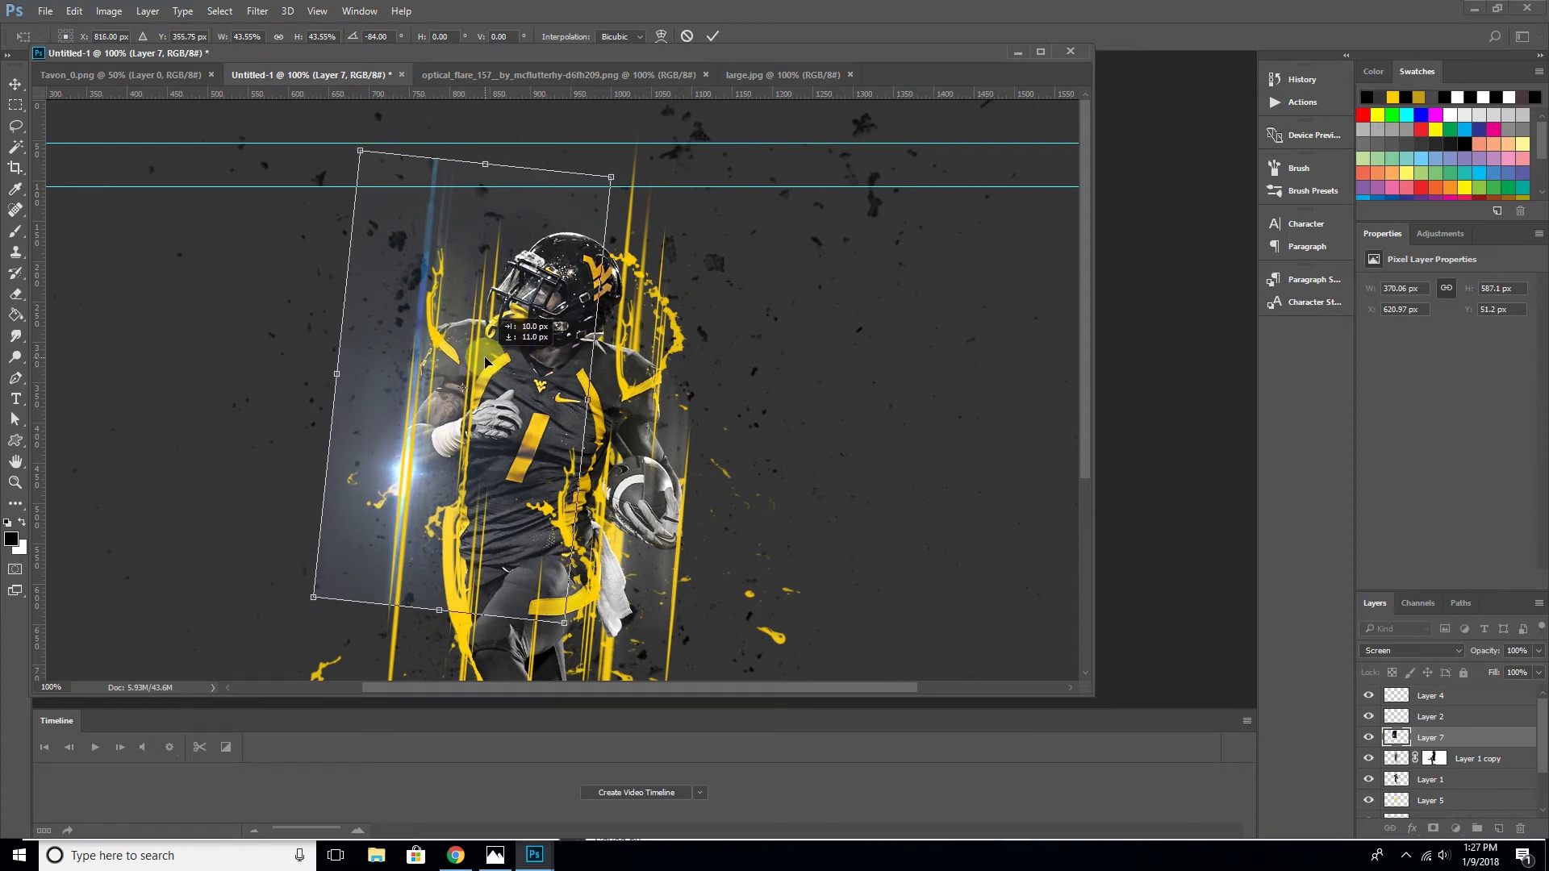
key("Return")
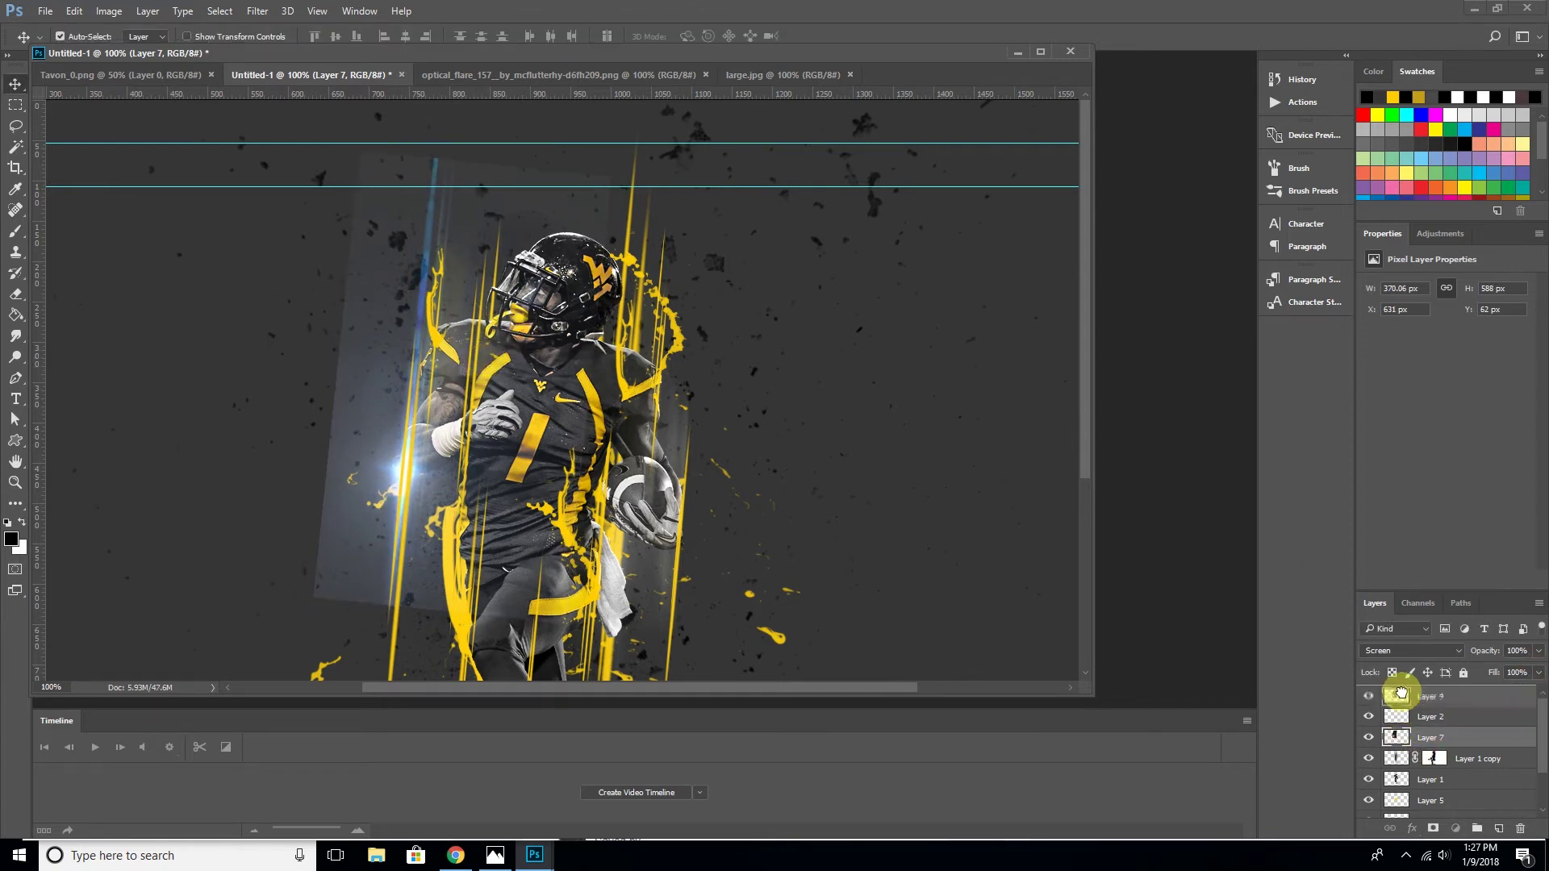
left_click_drag(1401, 692, 1402, 693)
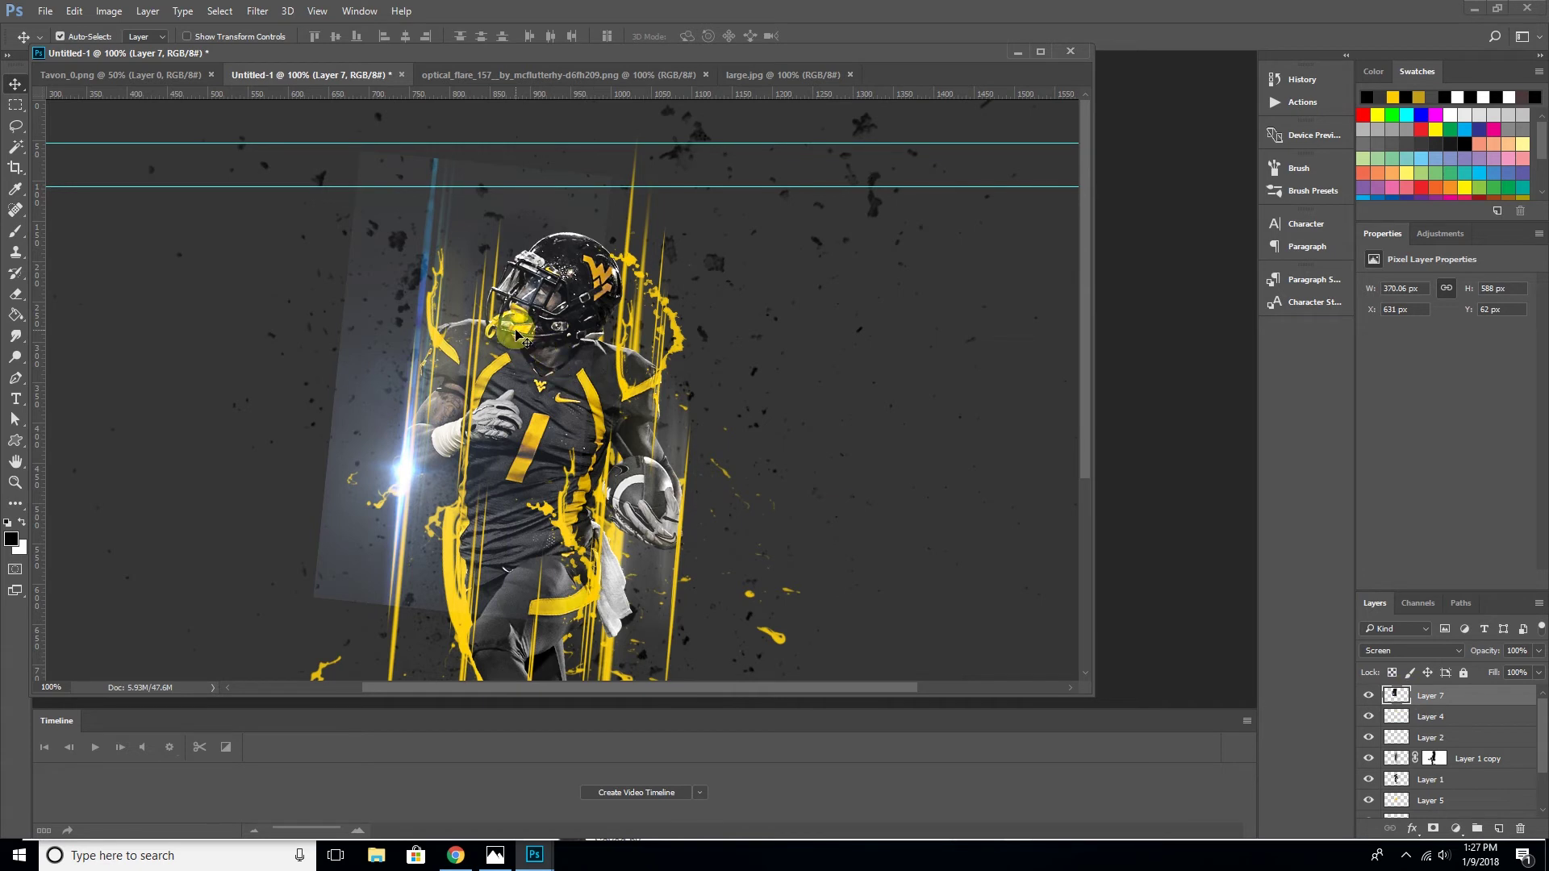
left_click(1432, 830)
Paint black over the flare's hard rectangular edges on Layer 7's mask, then target the layer pixels
key("b")
mouse_move(565, 119)
left_mouse_down()
mouse_move(564, 293)
mouse_move(447, 125)
mouse_move(336, 108)
mouse_move(339, 93)
mouse_move(302, 242)
mouse_move(267, 560)
mouse_move(281, 497)
mouse_move(396, 597)
mouse_move(403, 645)
mouse_move(476, 565)
mouse_move(492, 419)
left_mouse_up()
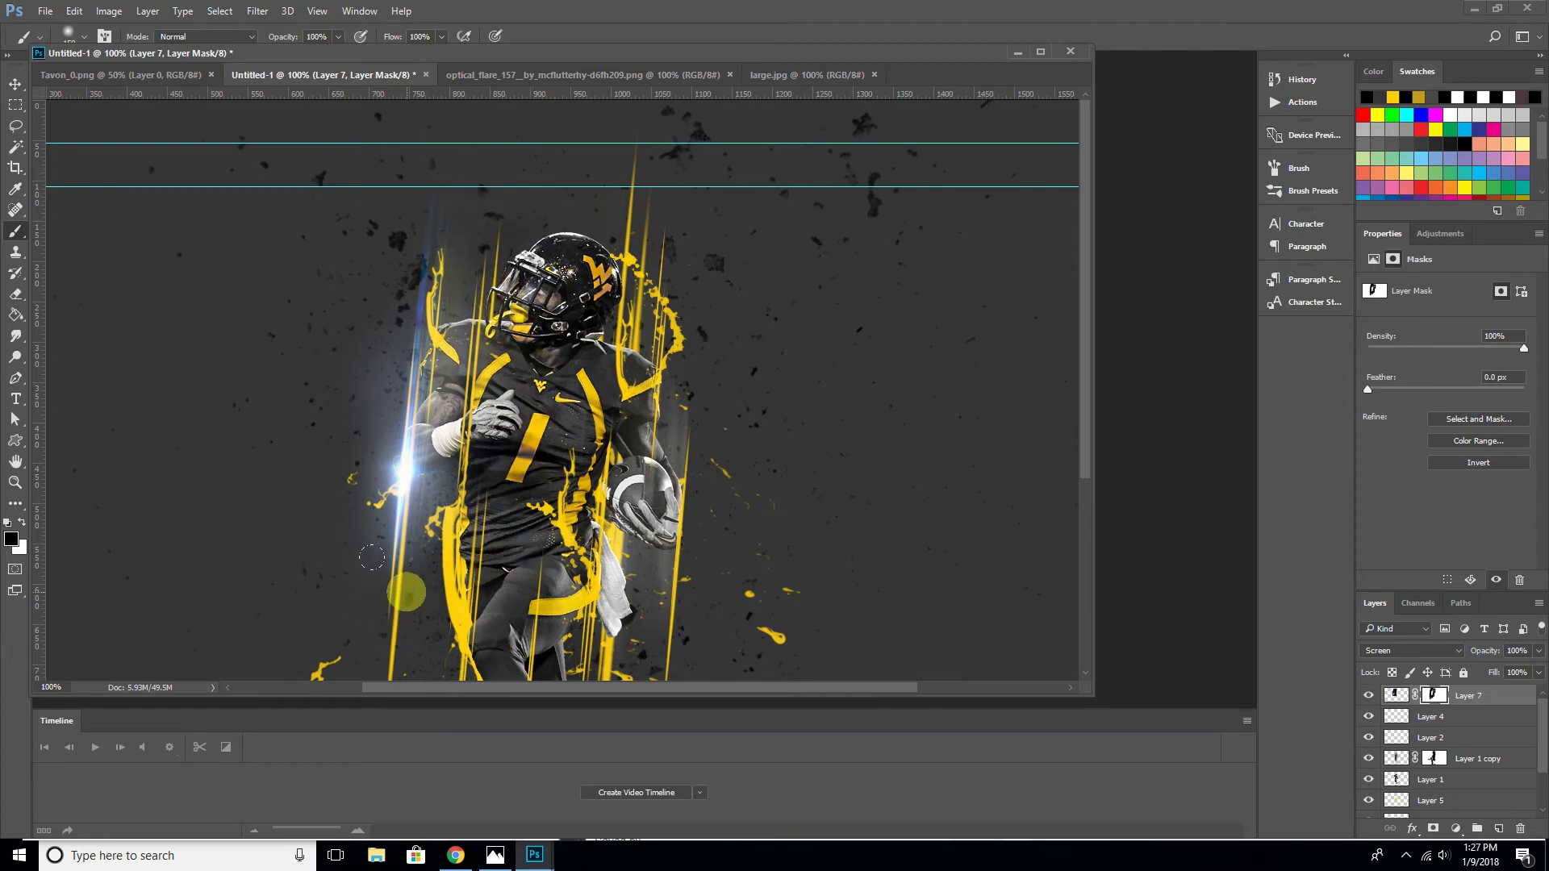
key("ctrl+minus")
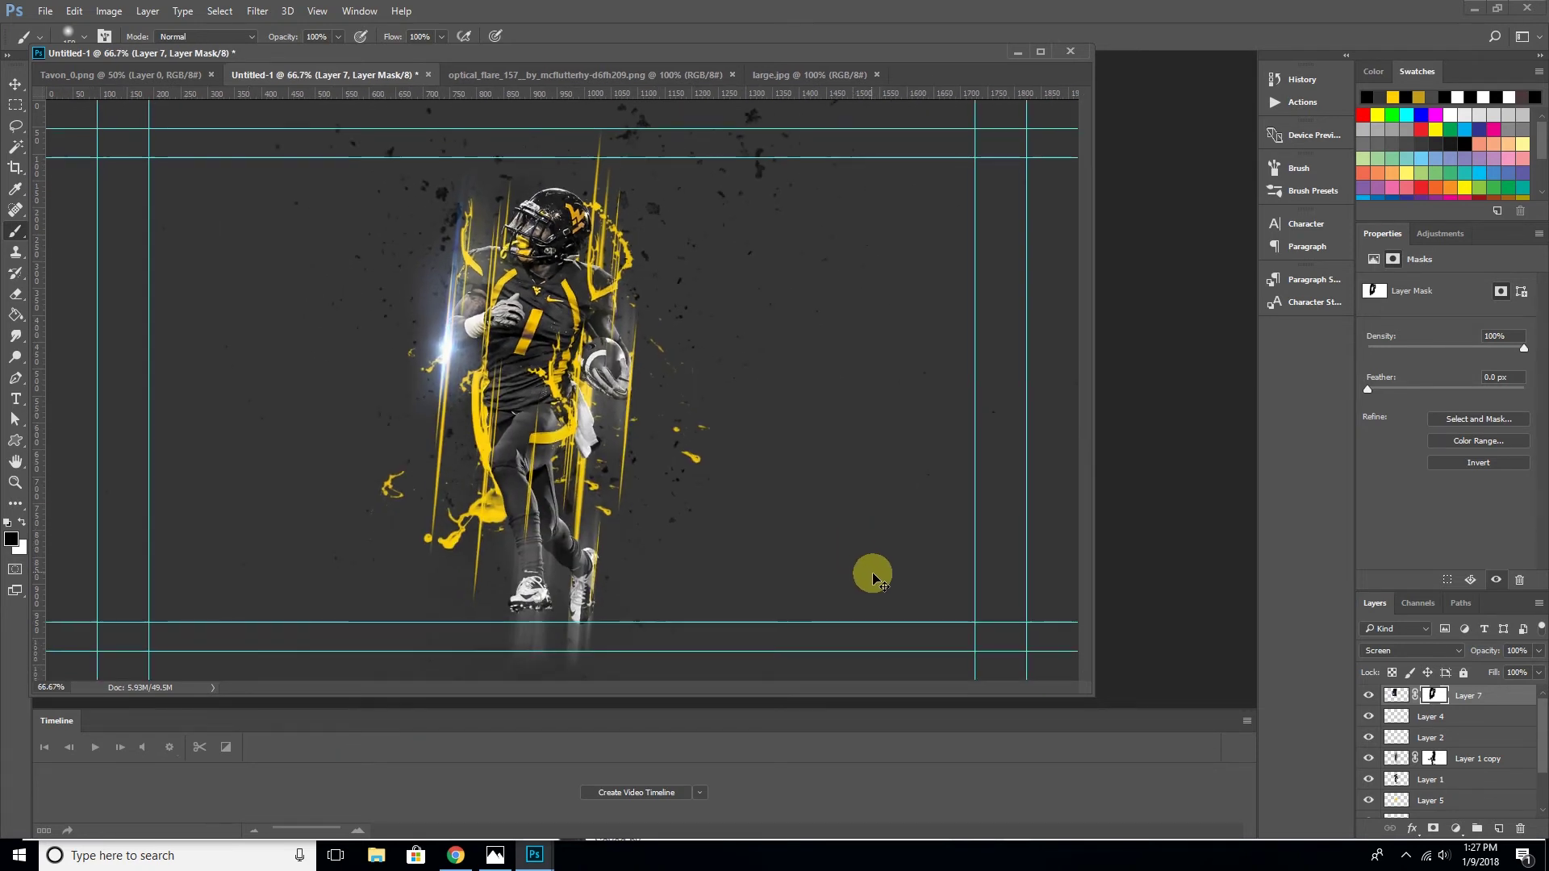
left_click(214, 14)
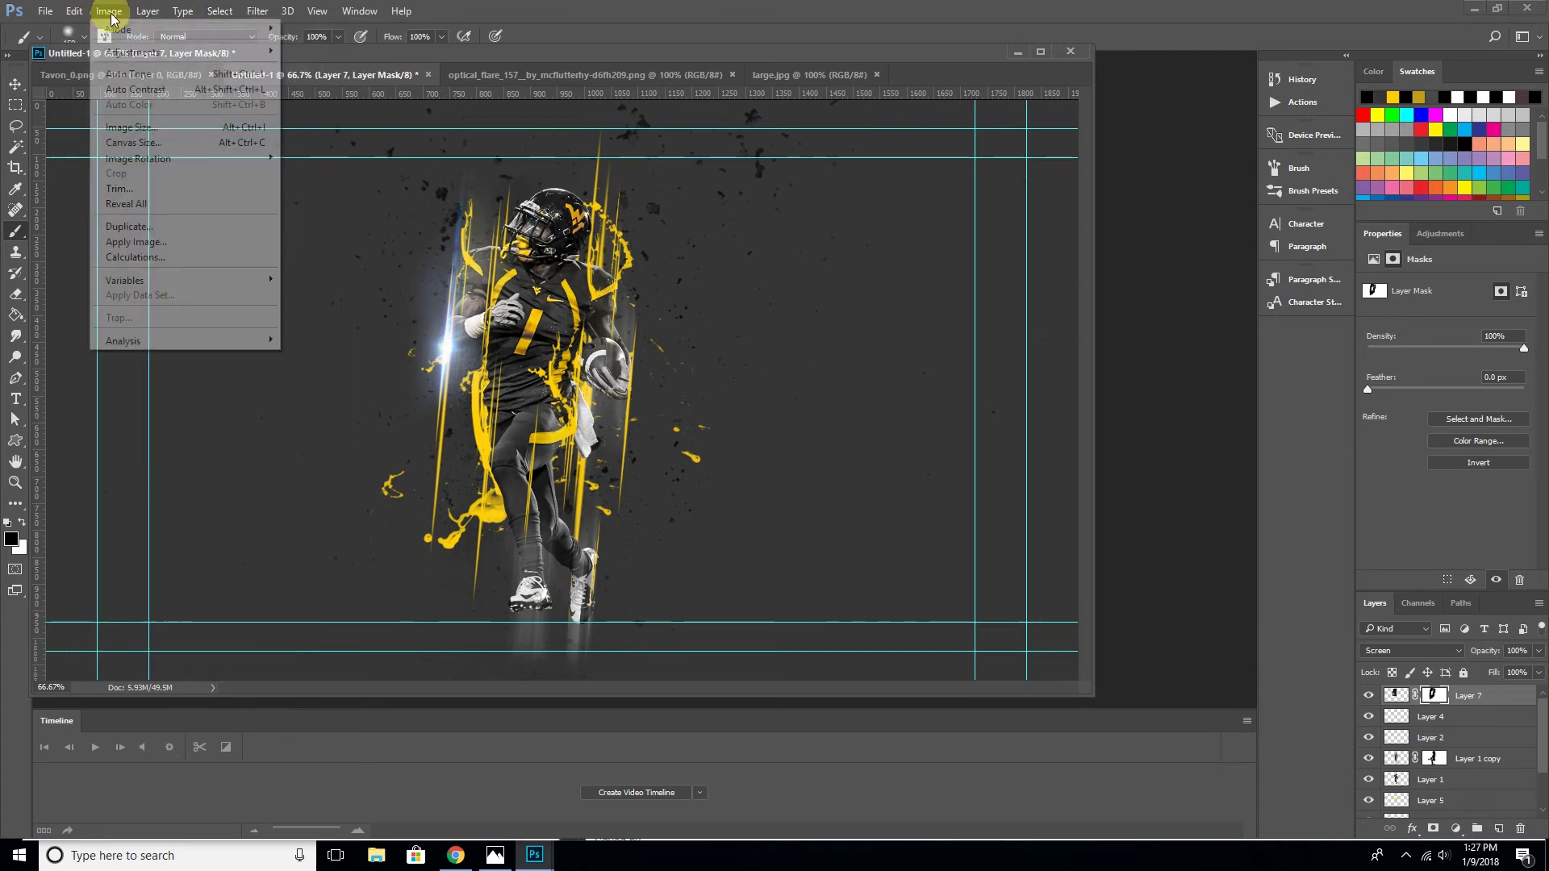
mouse_move(182, 52)
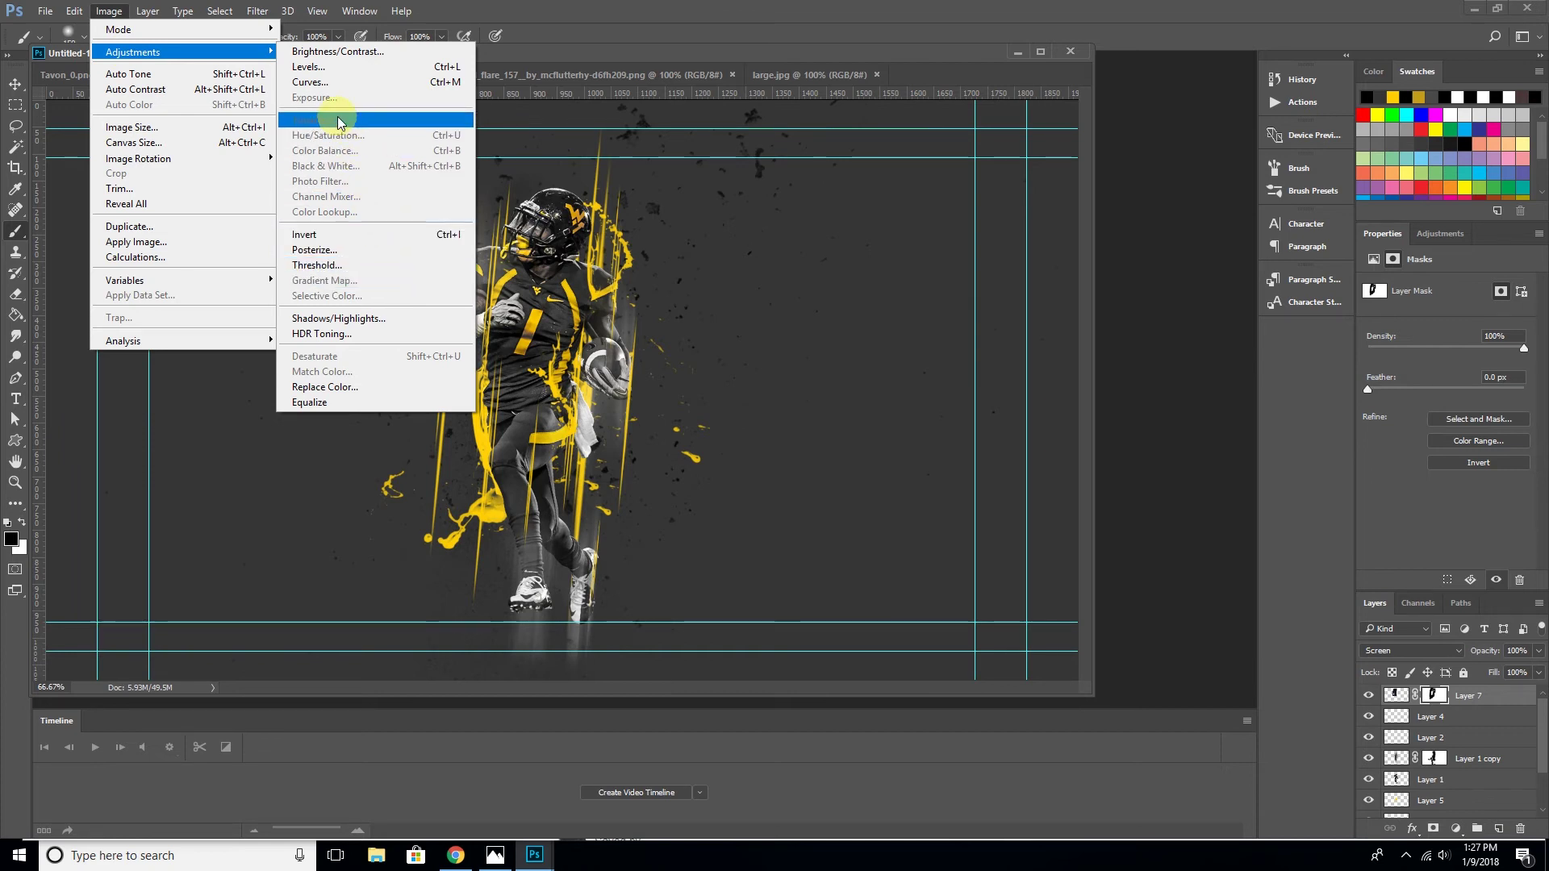
left_click(785, 298)
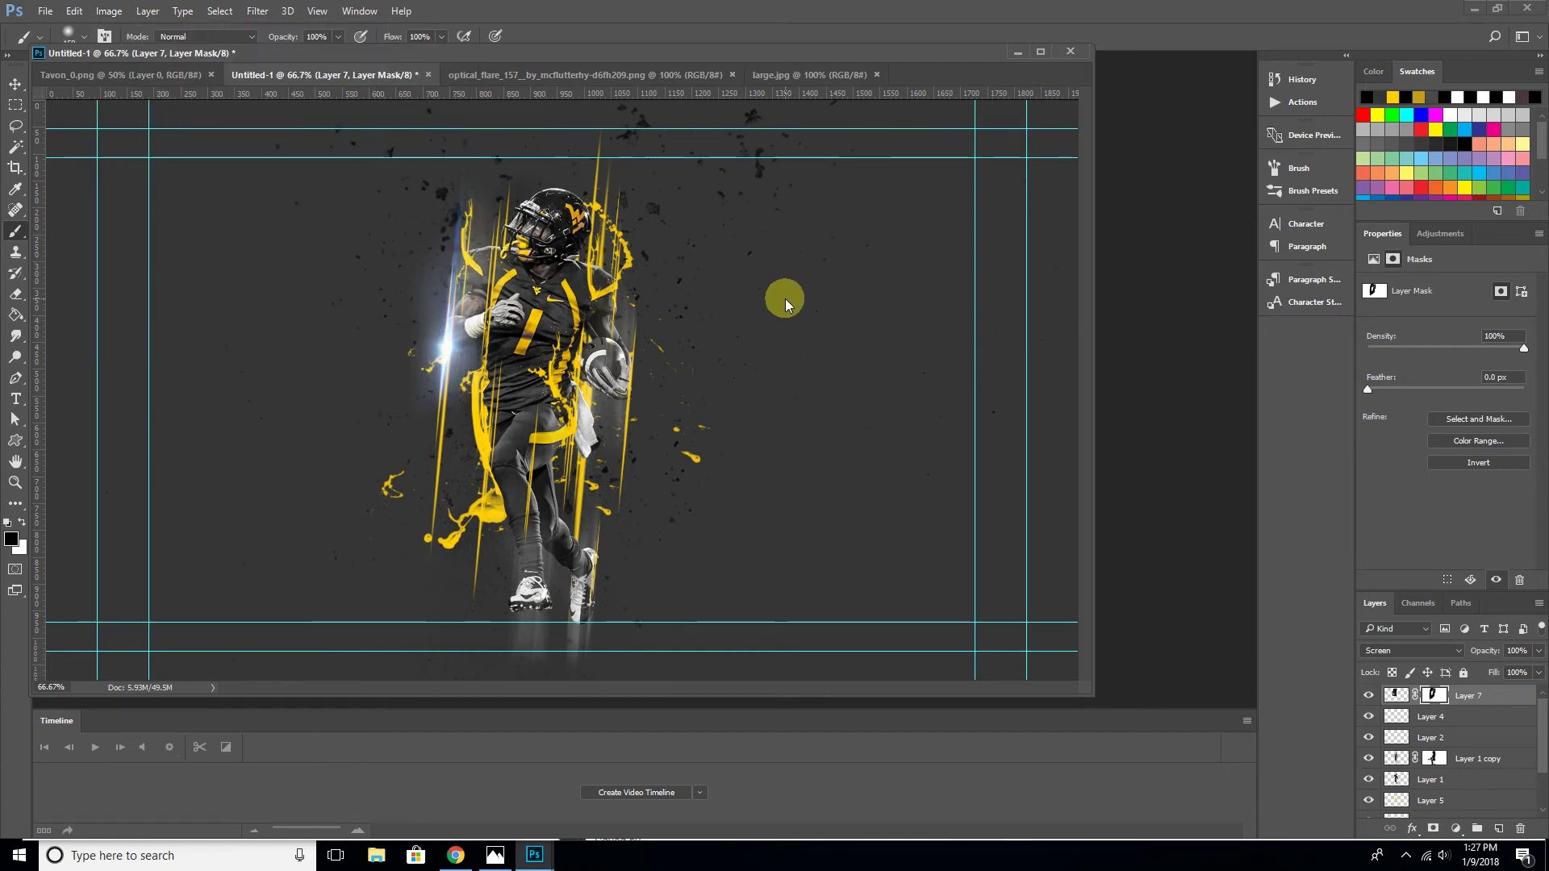
left_click(1394, 695)
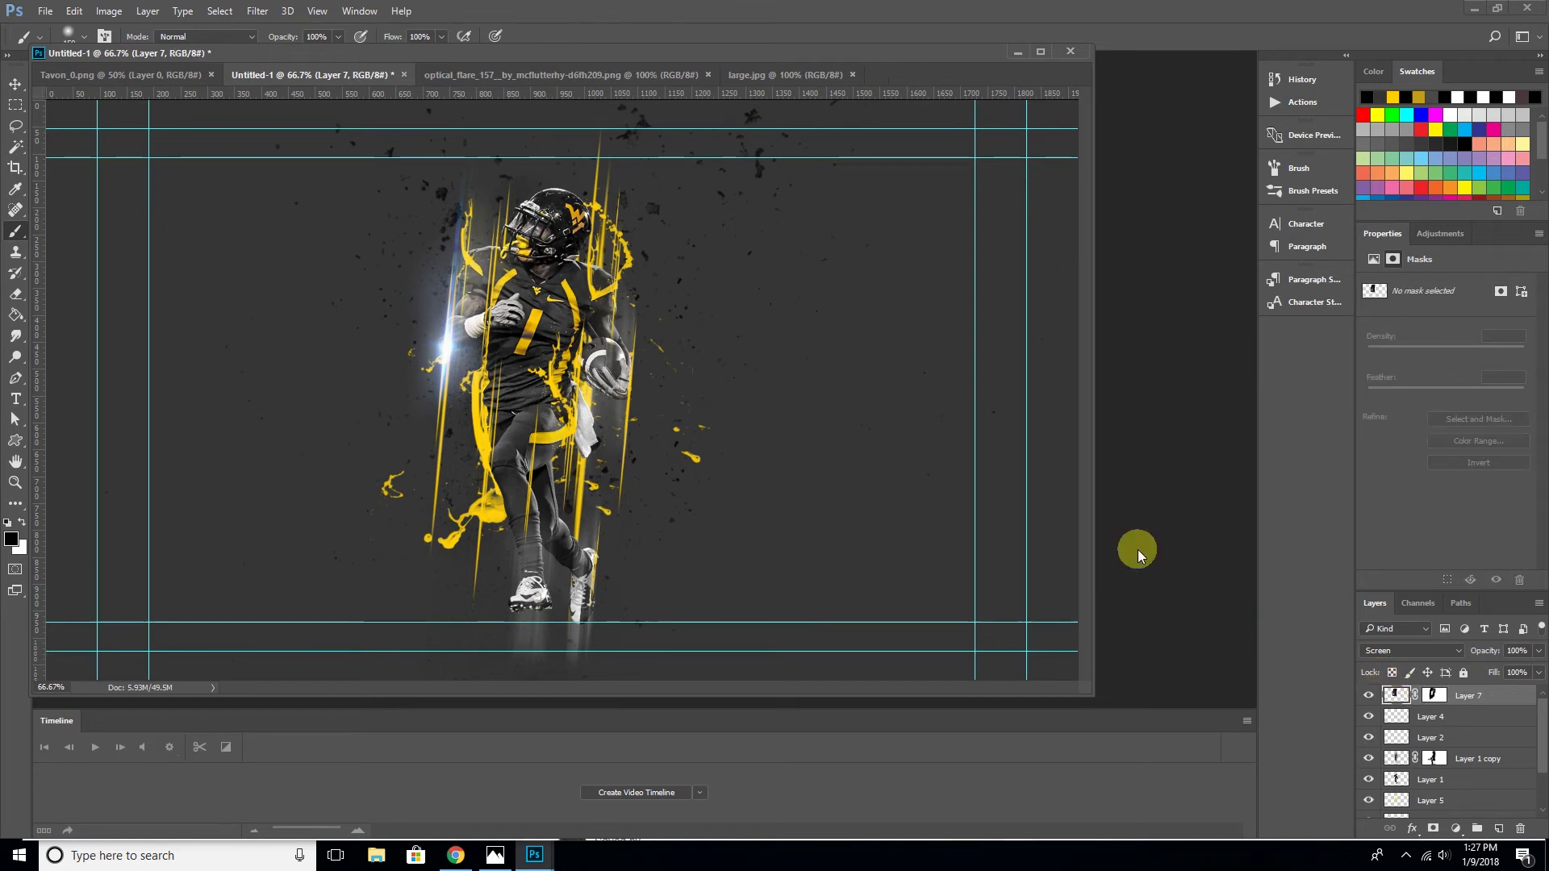
left_click(95, 11)
mouse_move(133, 52)
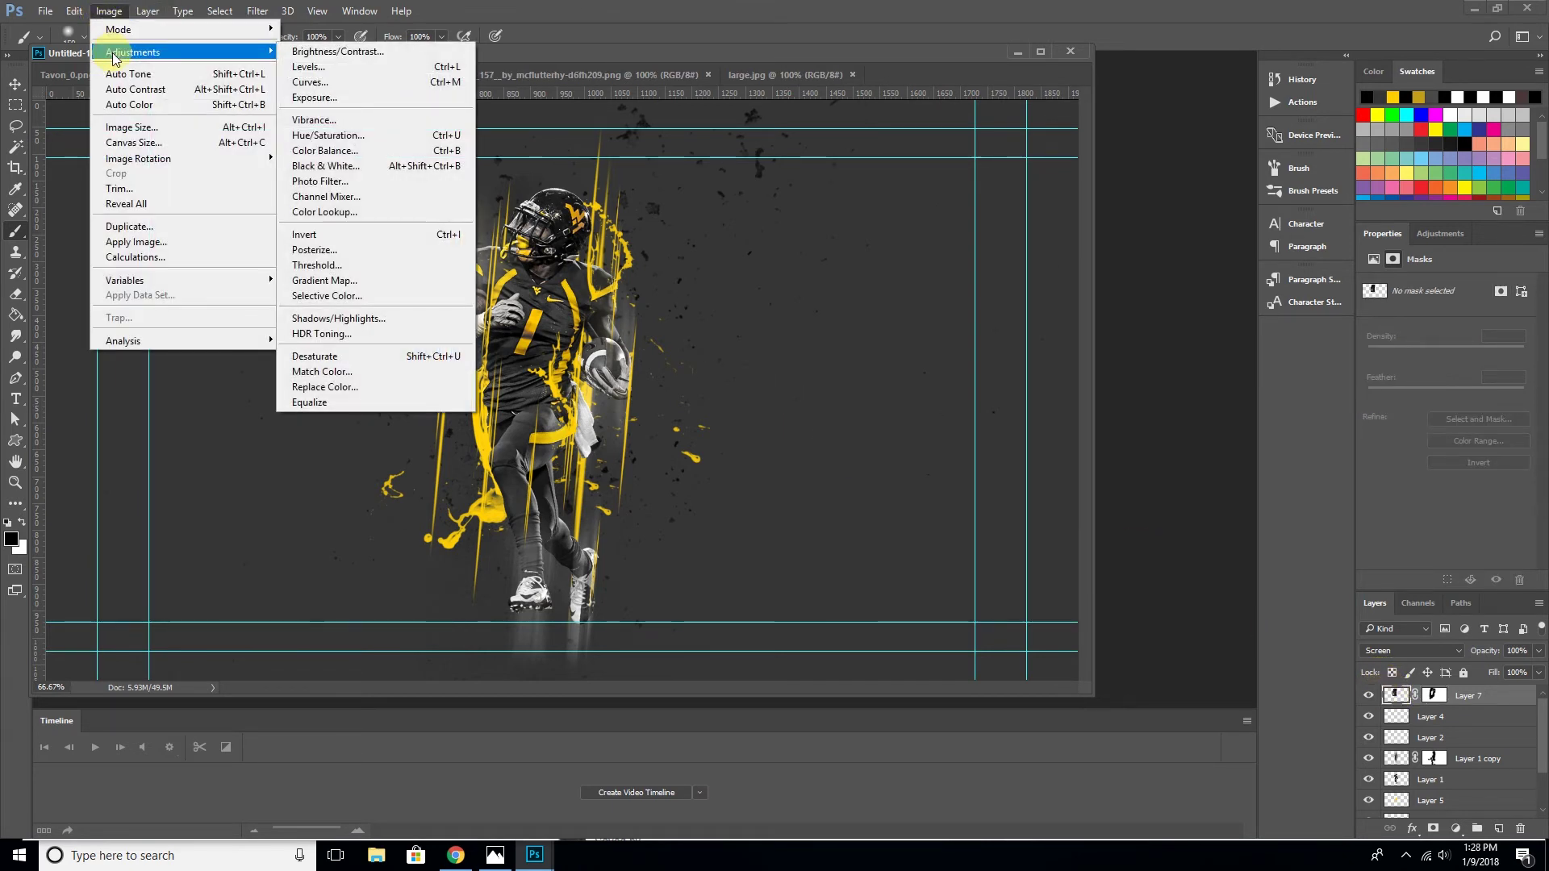
Apply Hue/Saturation to the flare with Saturation -100 and Lightness about +1
left_click(347, 135)
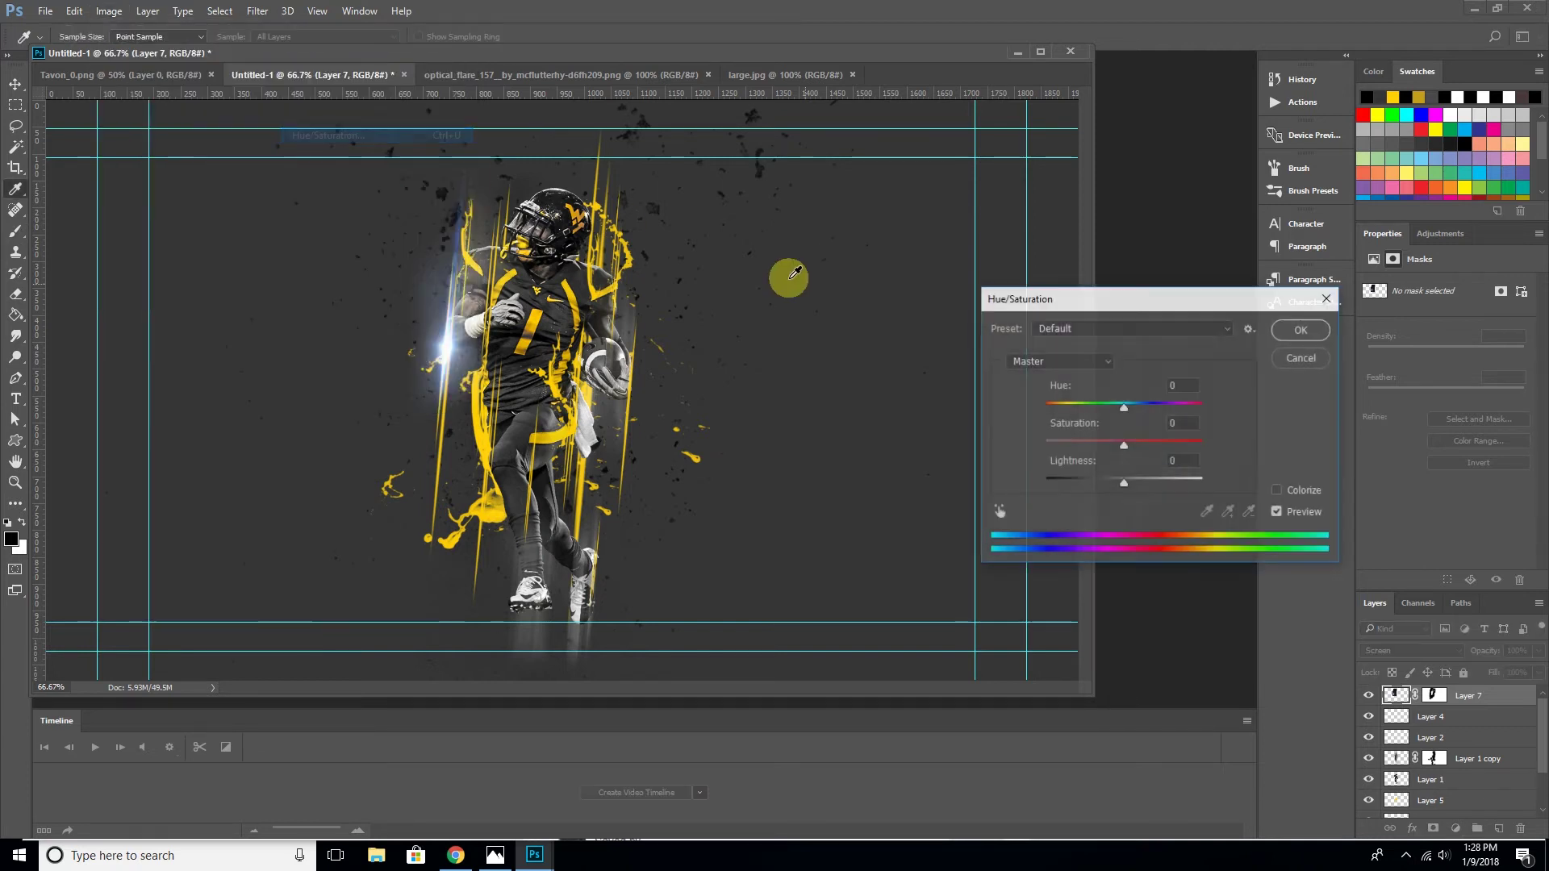
left_click_drag(1123, 445, 1040, 450)
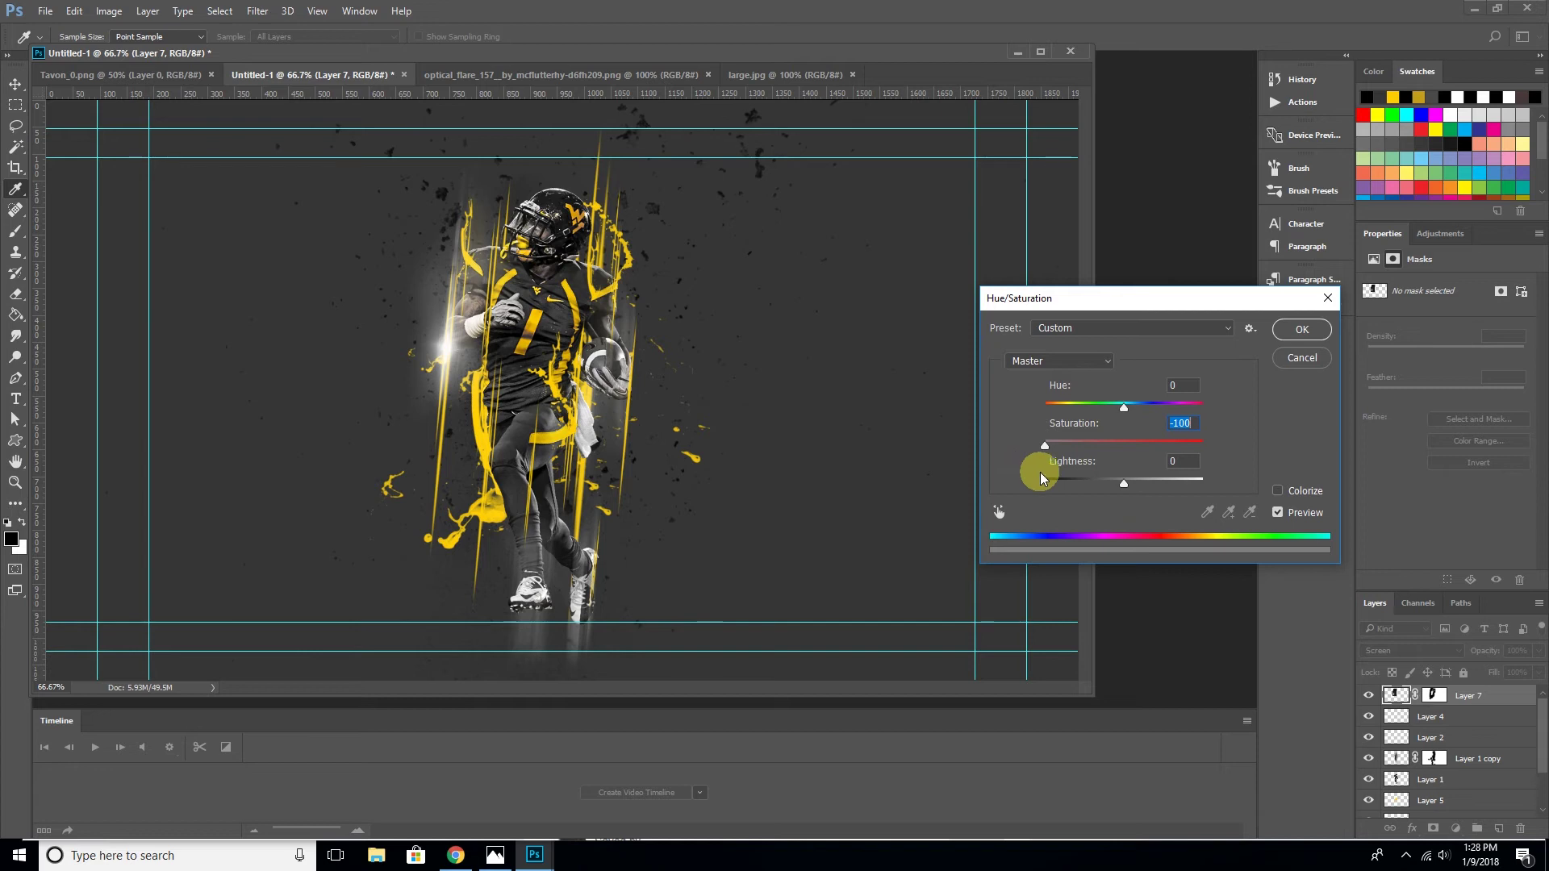
left_click_drag(1122, 490, 1129, 492)
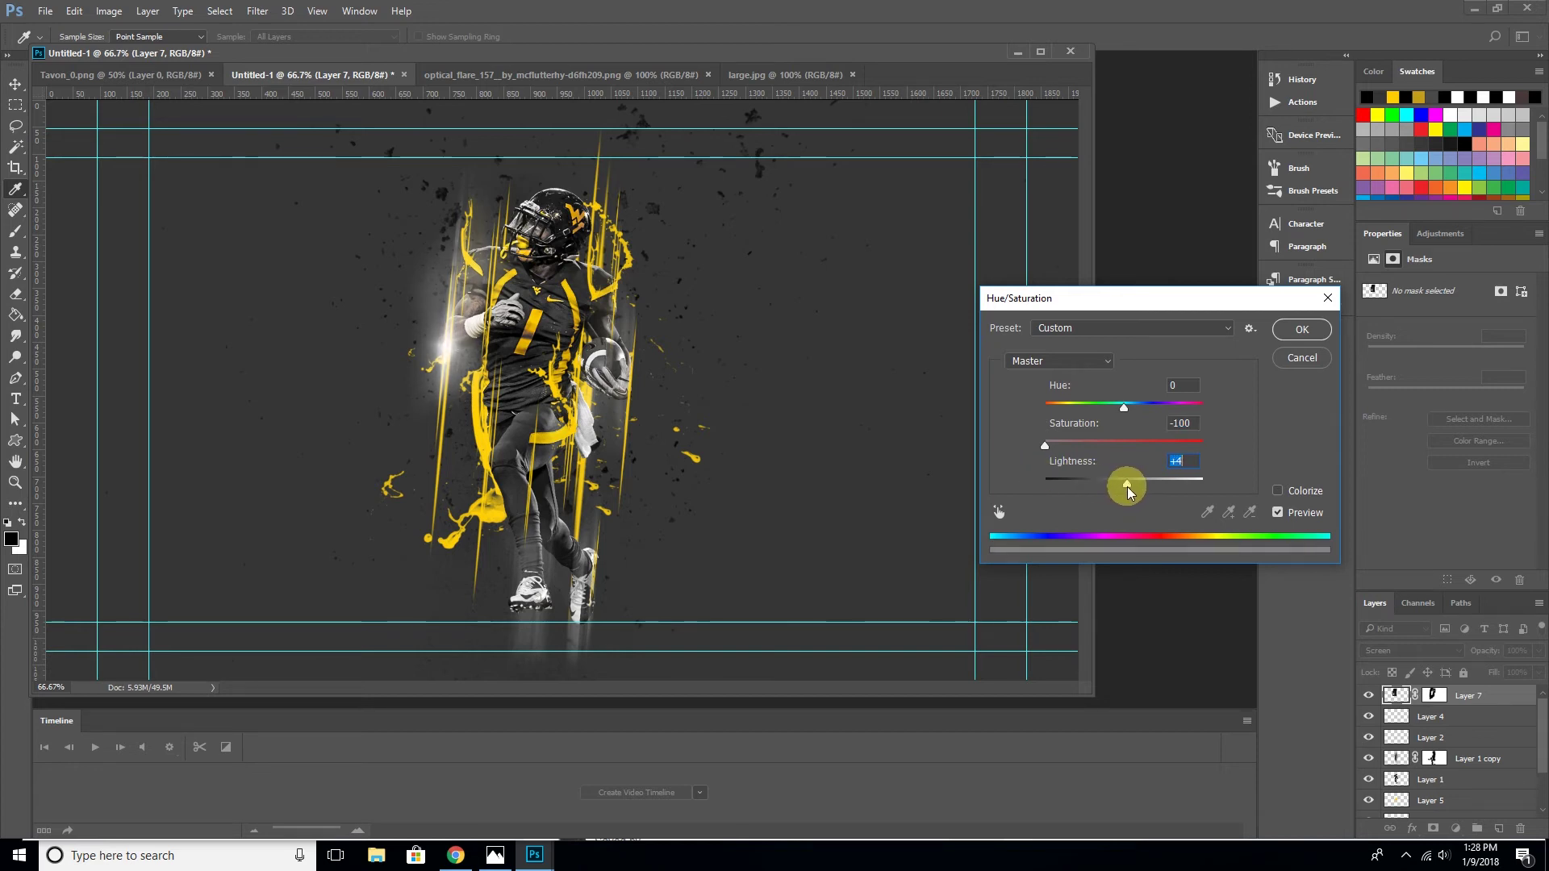
left_click(1301, 329)
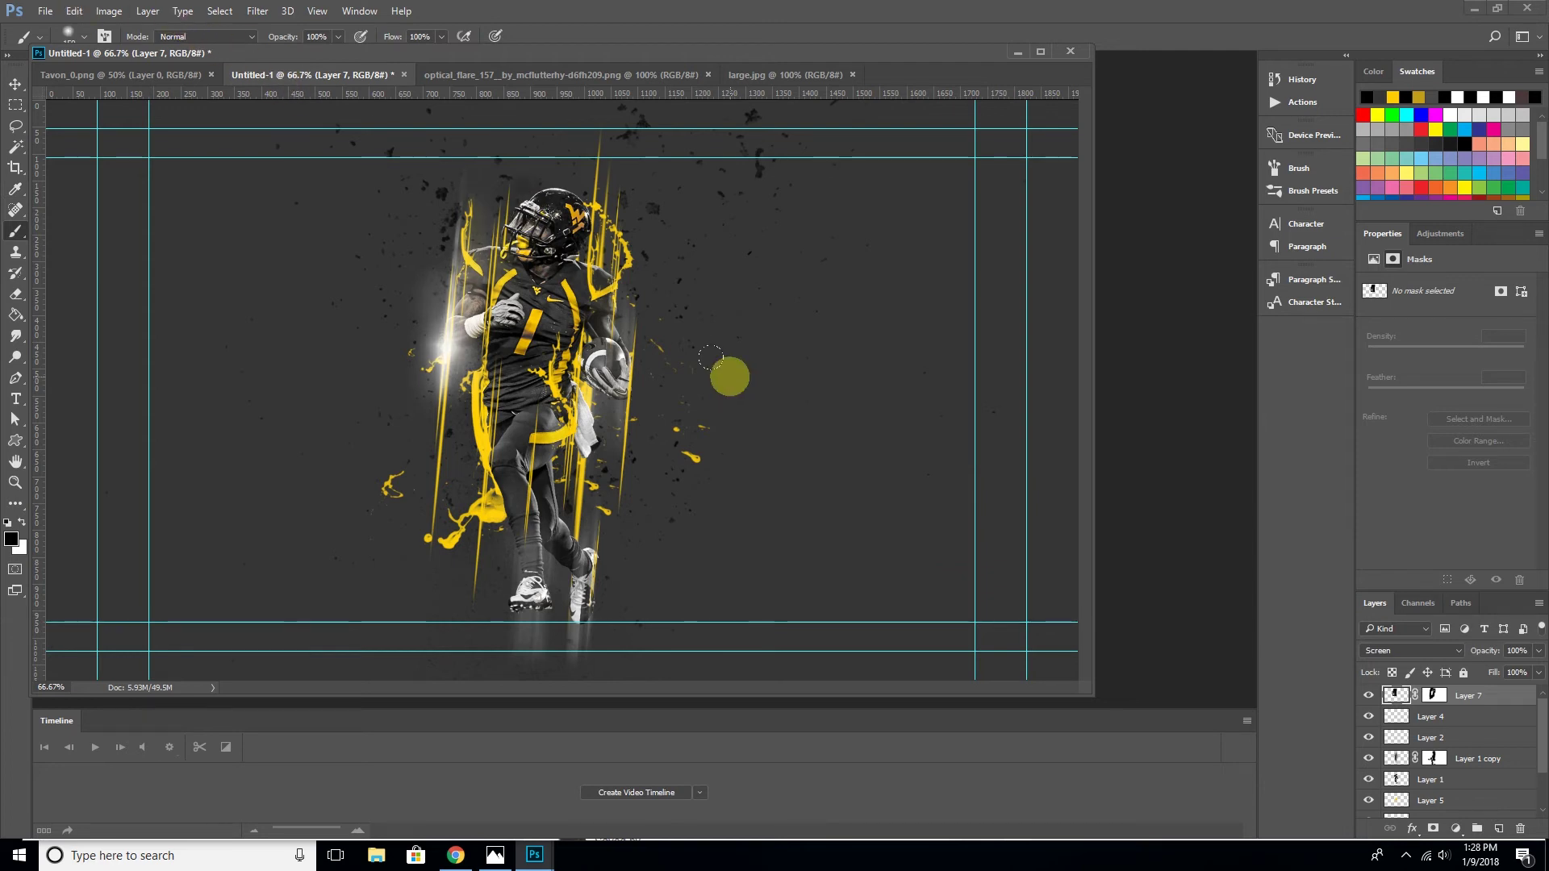
key("v")
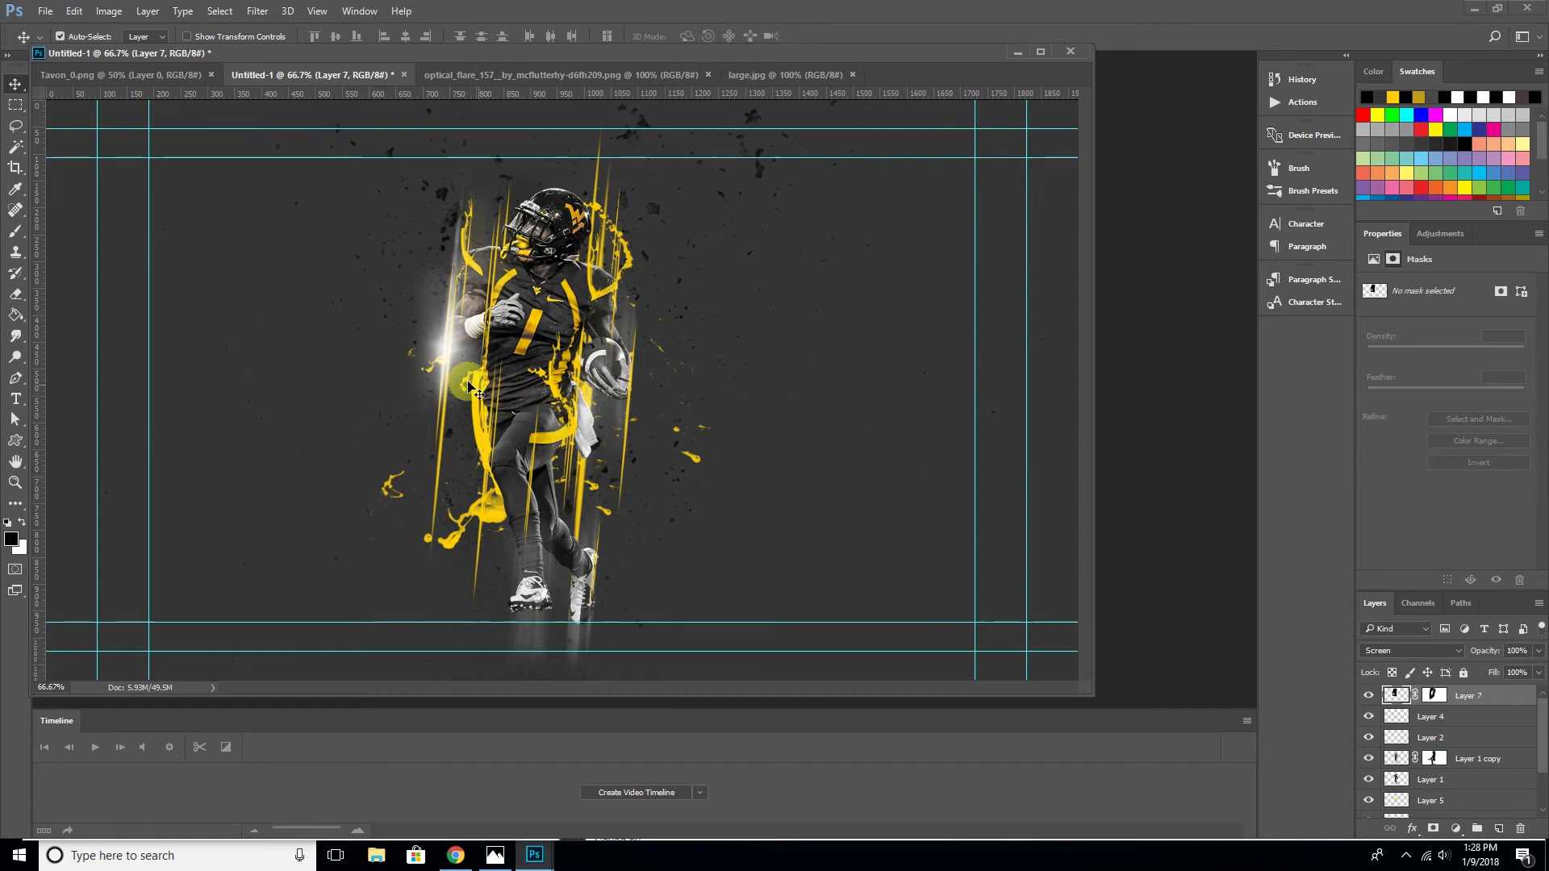
Duplicate the flare layer and move the copy right and down
right_click(1396, 695)
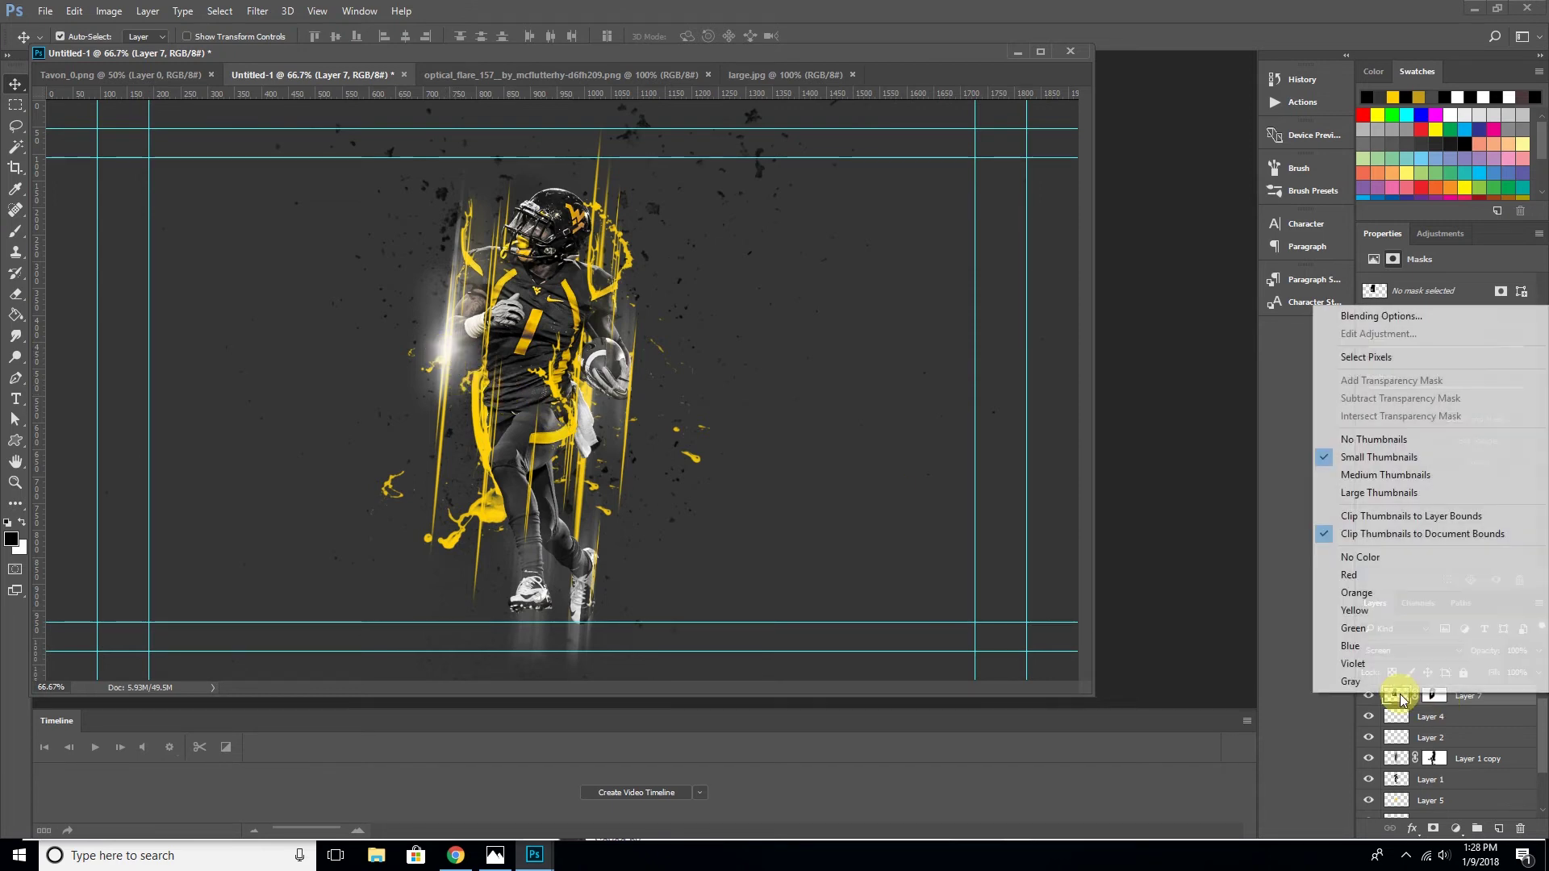
left_click(1452, 739)
right_click(1396, 695)
left_click(1481, 715)
right_click(1470, 695)
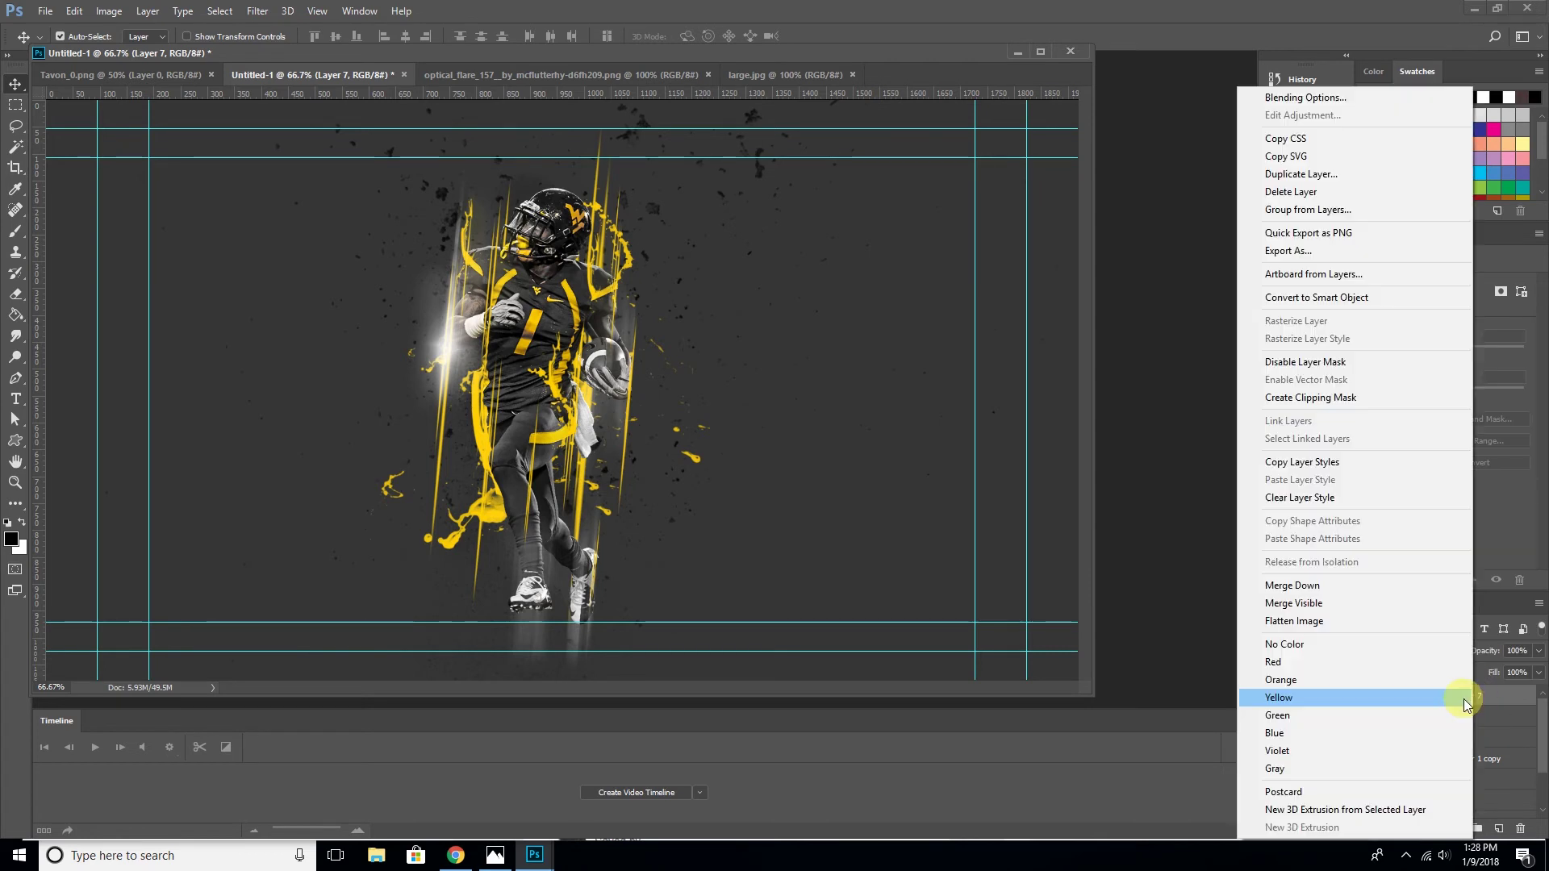
left_click(1323, 175)
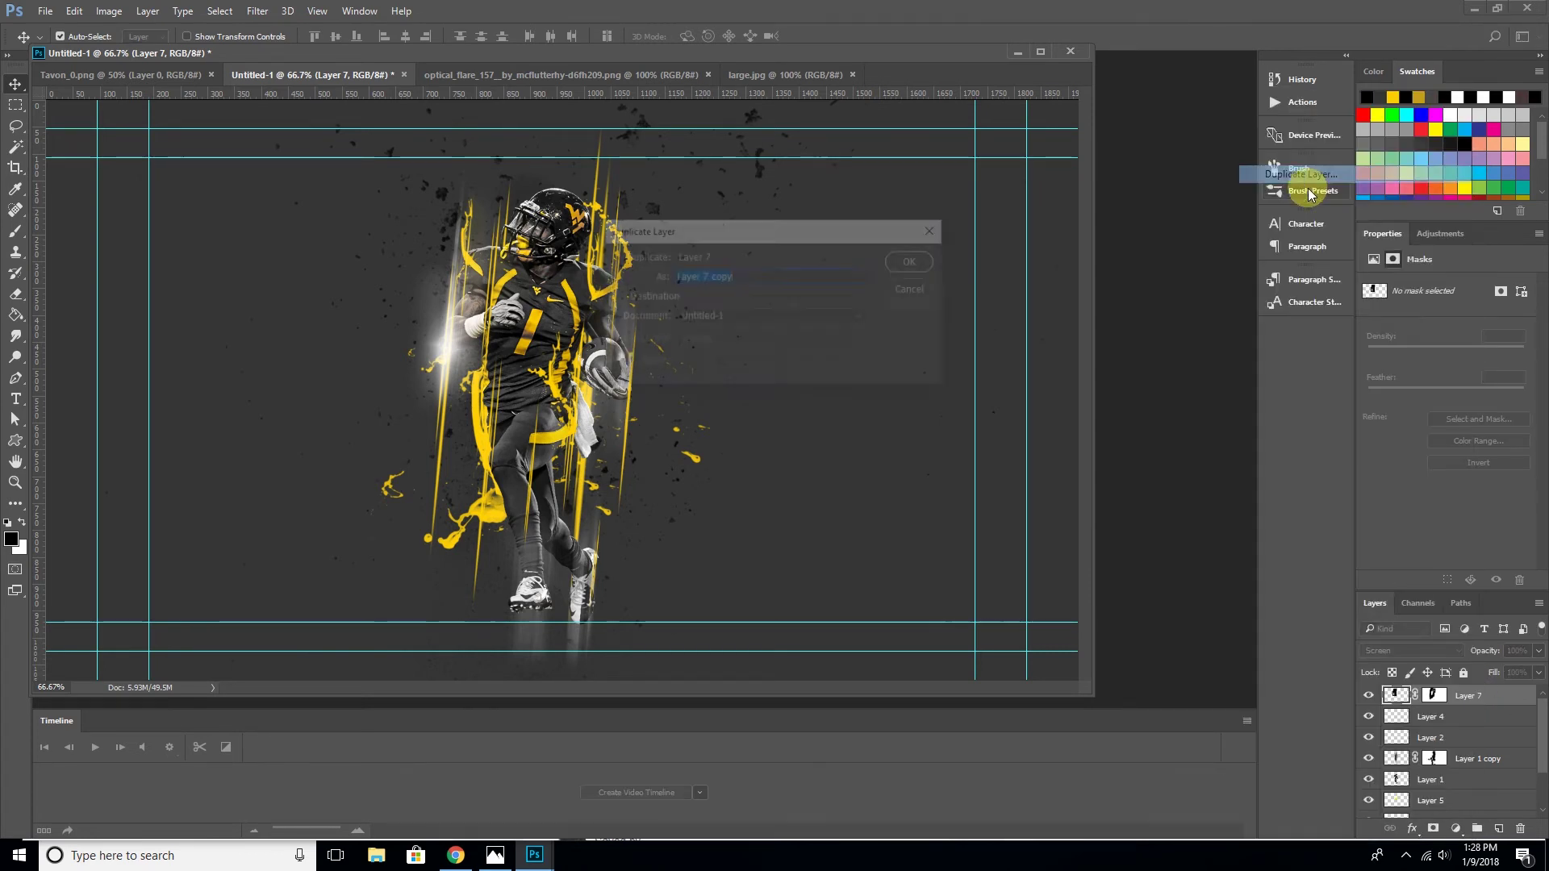
left_click(926, 259)
mouse_move(447, 358)
left_mouse_down()
mouse_move(623, 474)
mouse_move(579, 555)
mouse_move(630, 288)
left_mouse_up()
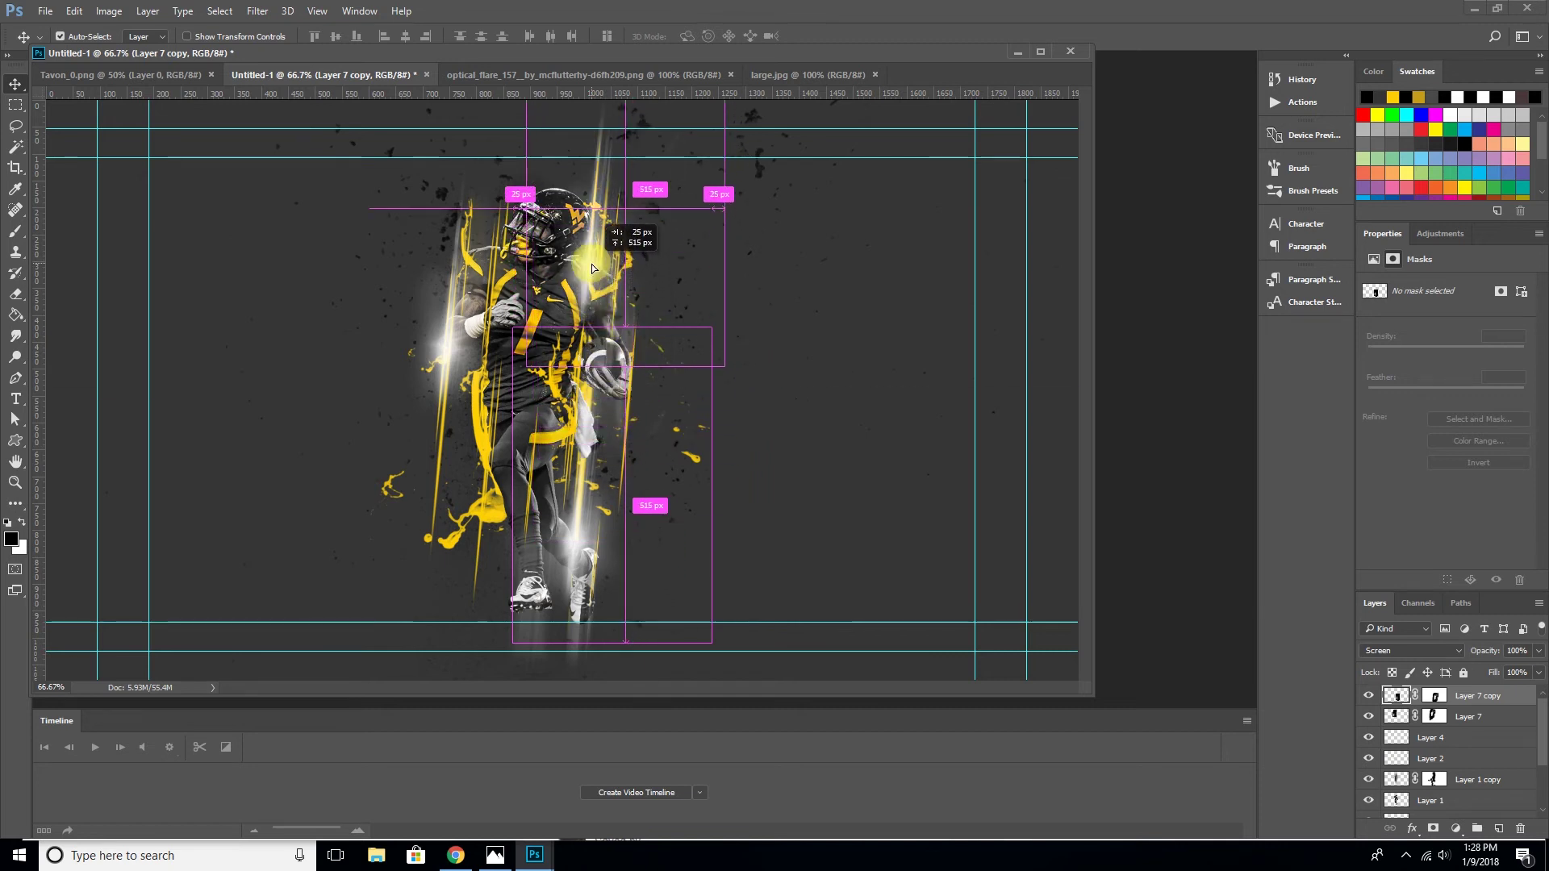
Shrink the copy near the helmet, add another copy lower left, and stamp visible into a merged layer
key("ctrl+t")
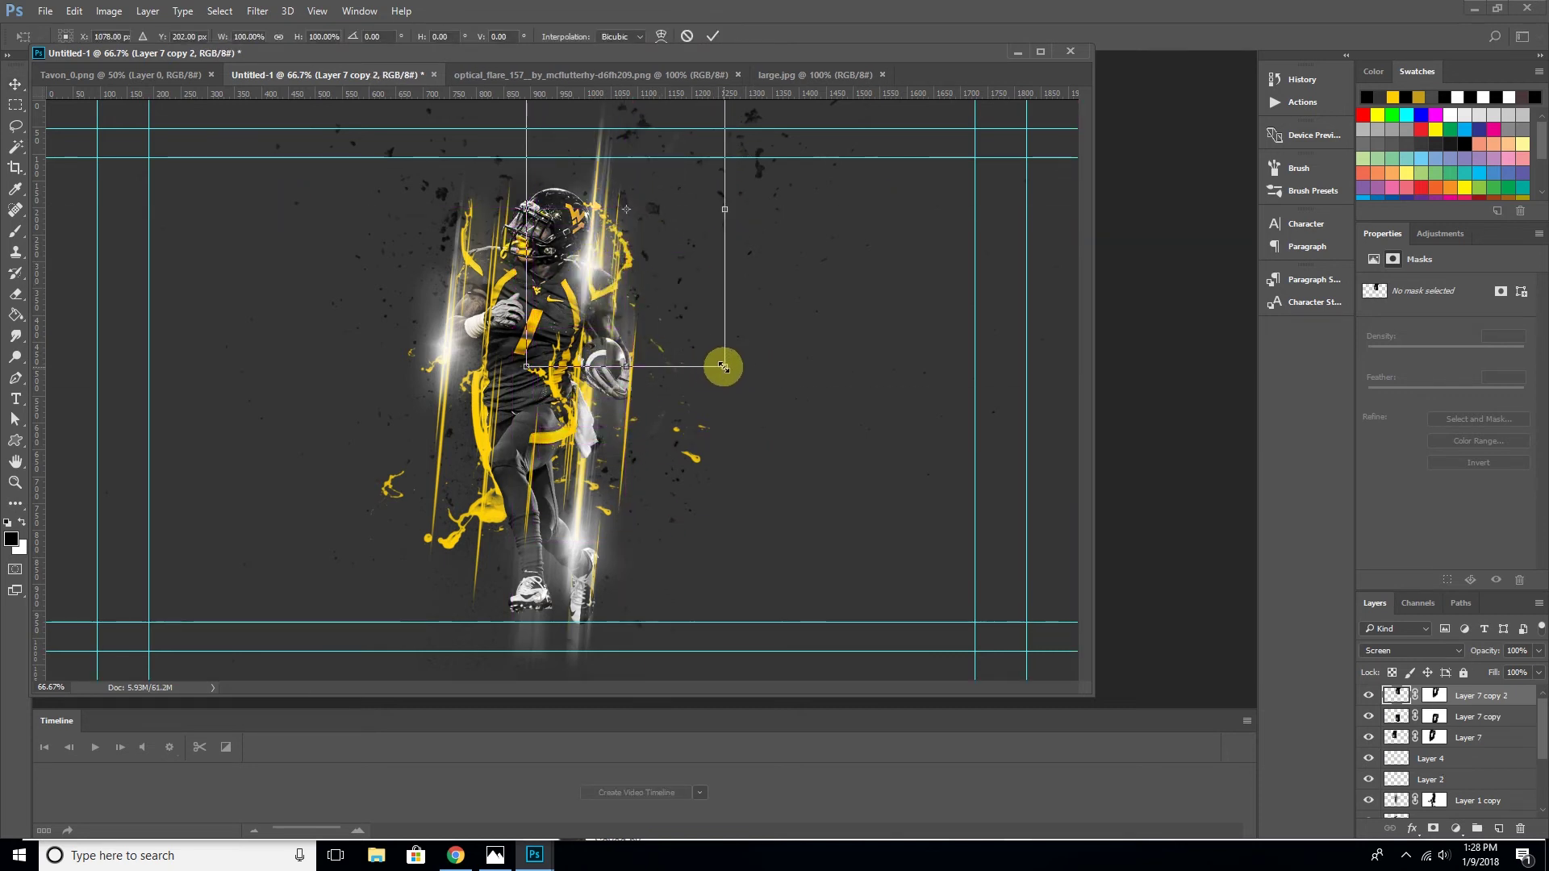
mouse_move(723, 367)
left_mouse_down()
mouse_move(668, 276)
mouse_move(628, 276)
left_mouse_up()
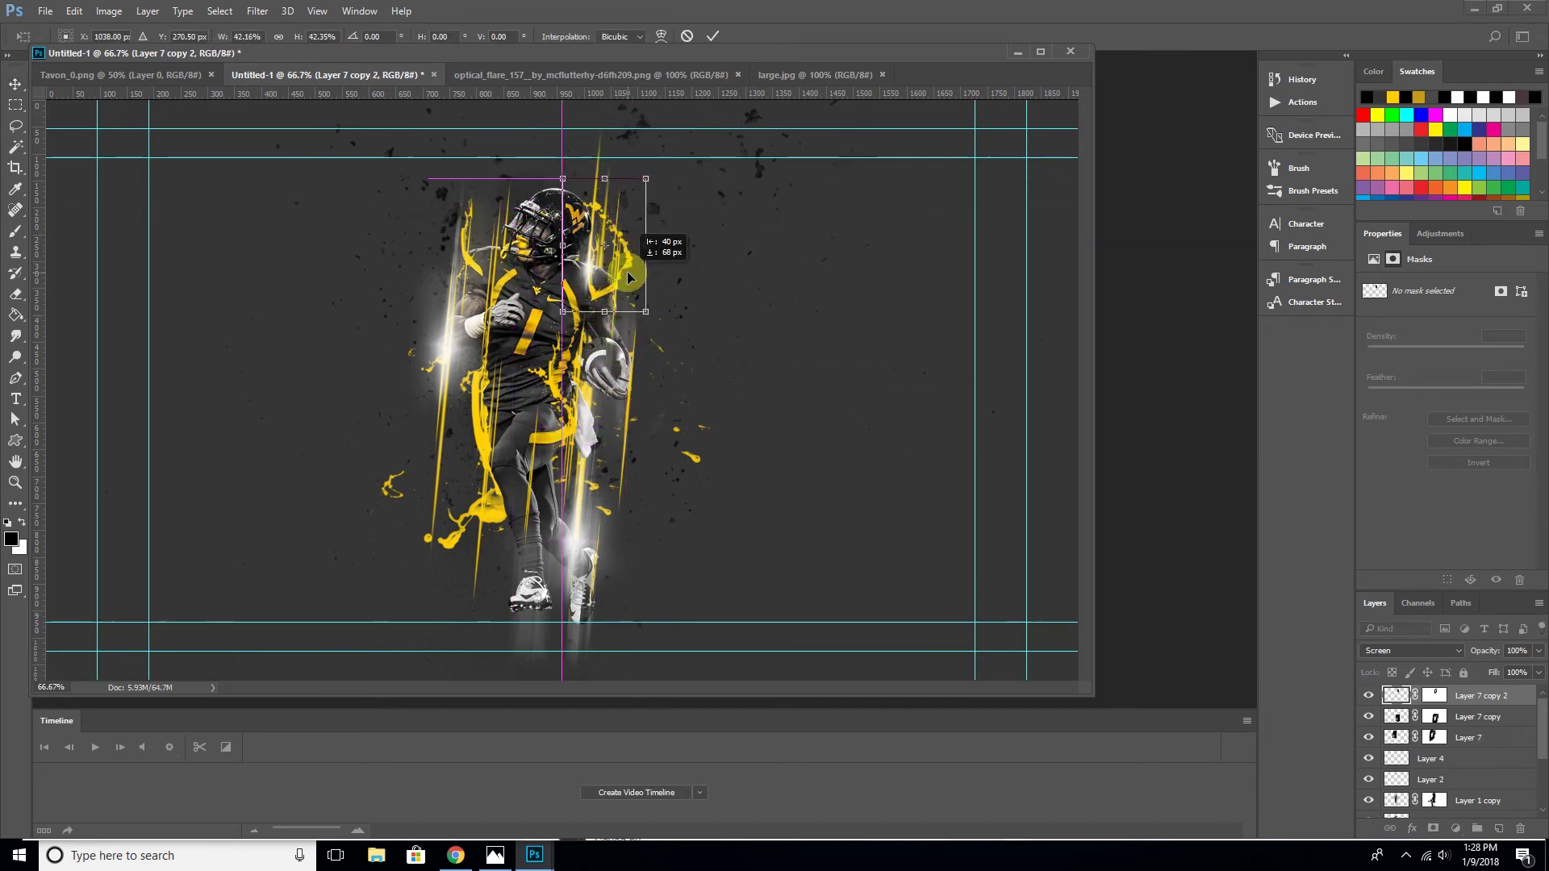
key("Return")
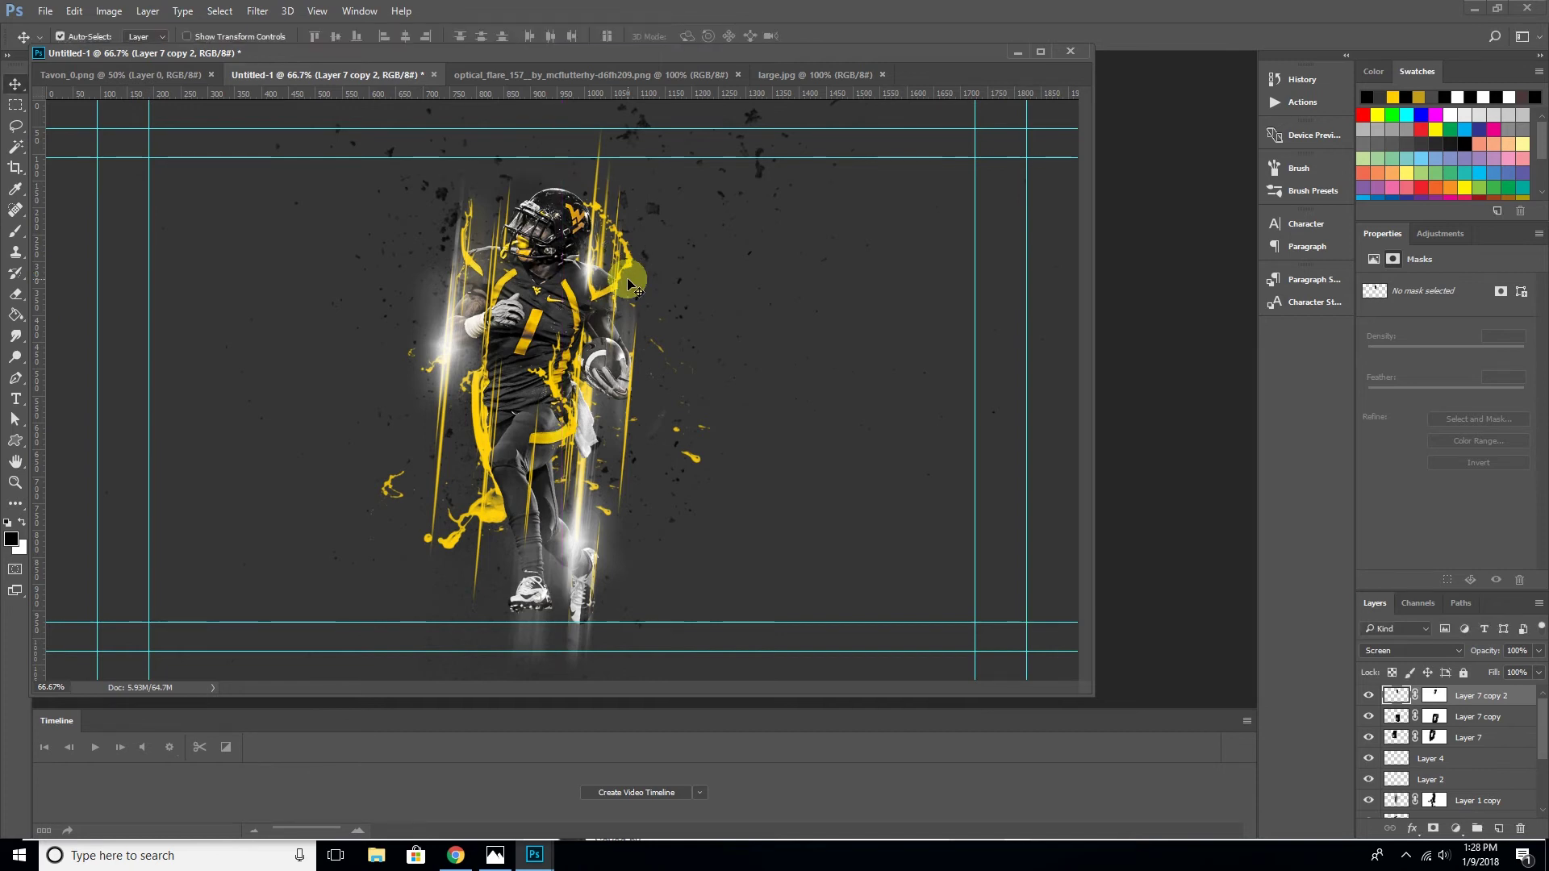
right_click(598, 287)
left_click(597, 287)
mouse_move(592, 268)
left_mouse_down()
mouse_move(483, 474)
mouse_move(631, 395)
left_mouse_up()
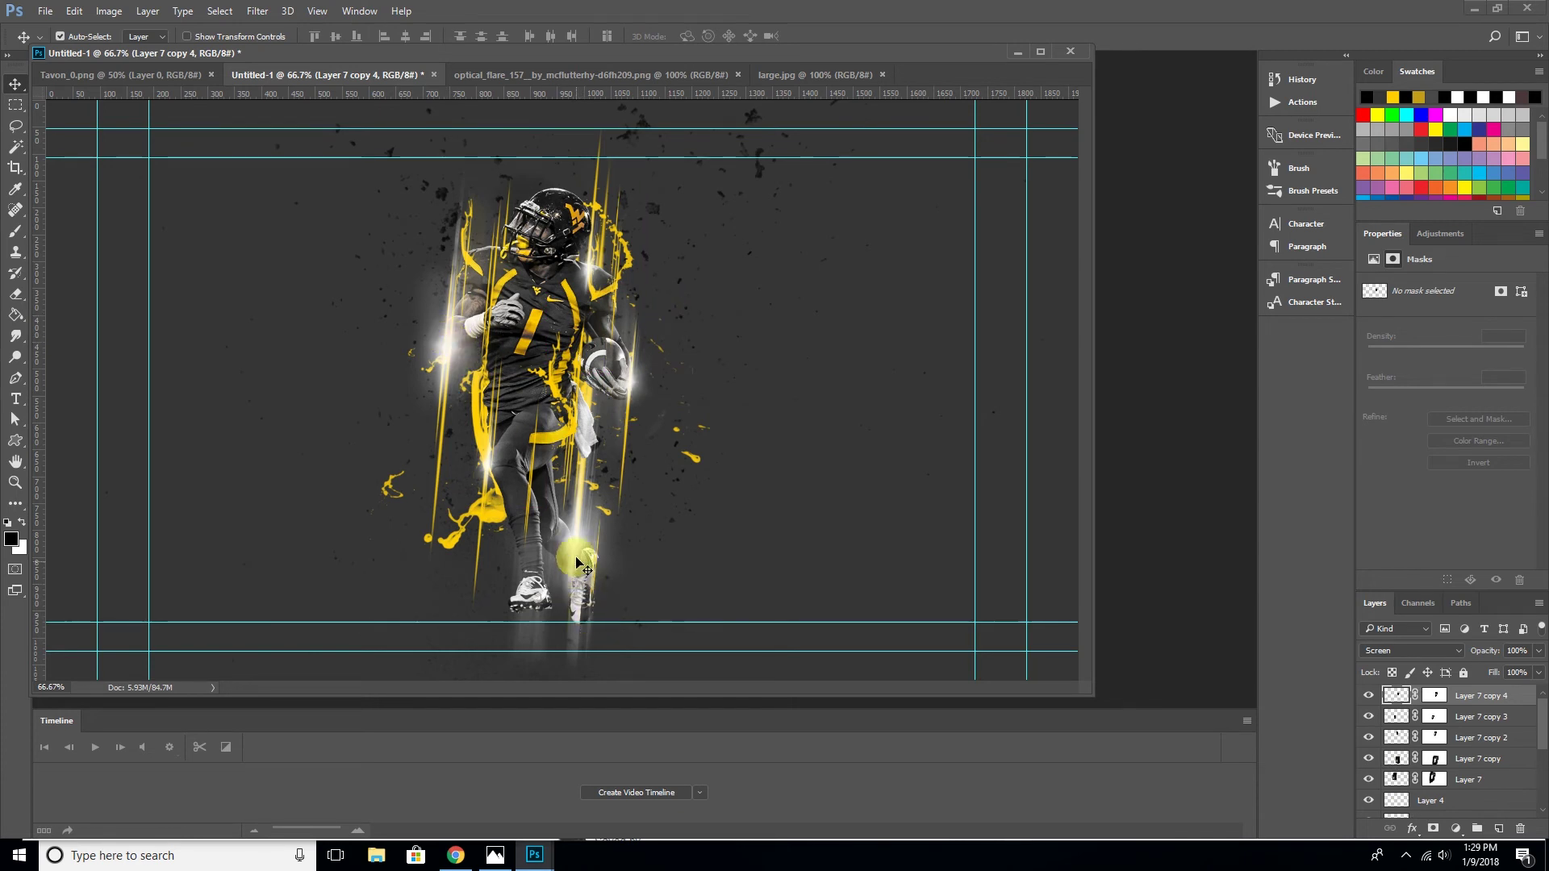
key("ctrl+shift+alt+e")
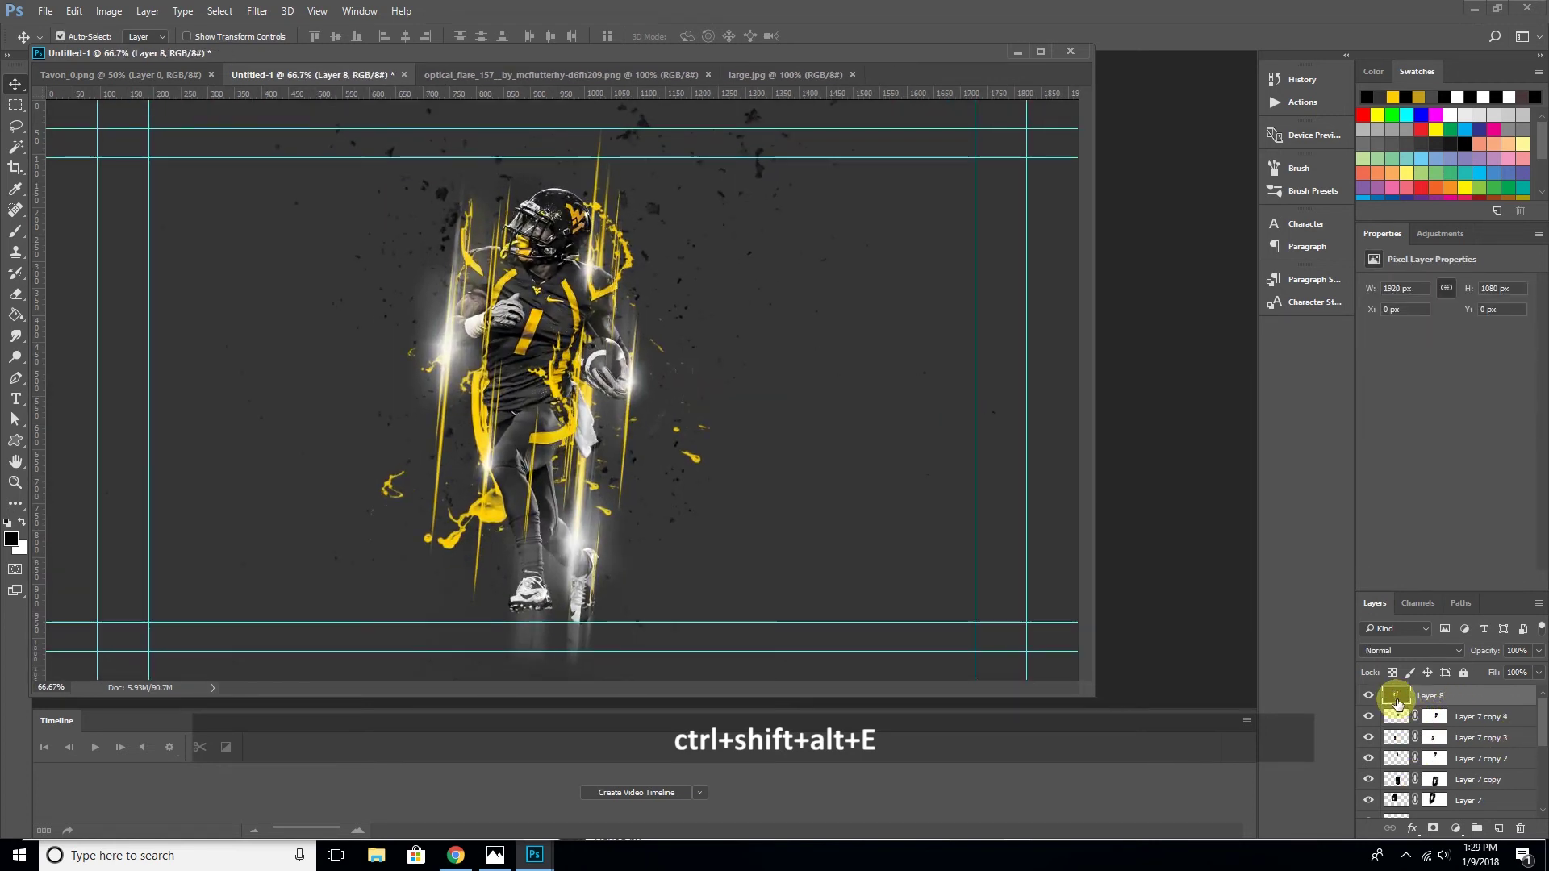
In Camera Raw, darken shadows, raise highlights, adjust contrast, boost vibrance and slightly lower exposure
left_click(257, 11)
left_click(284, 104)
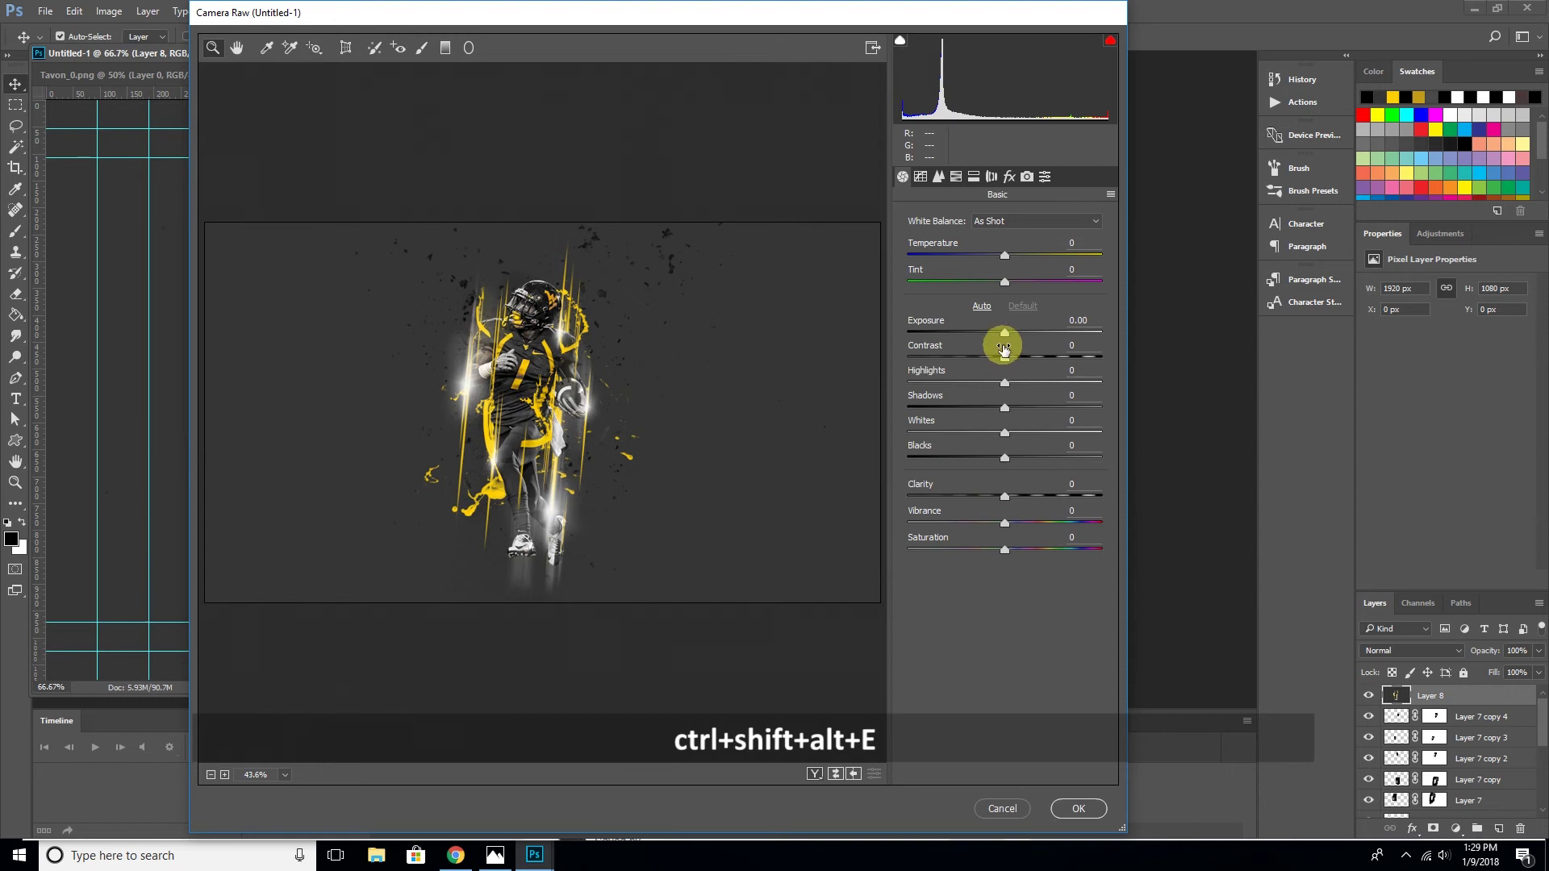
mouse_move(1004, 410)
left_mouse_down()
mouse_move(1031, 409)
mouse_move(987, 418)
mouse_move(1027, 452)
mouse_move(960, 479)
left_mouse_up()
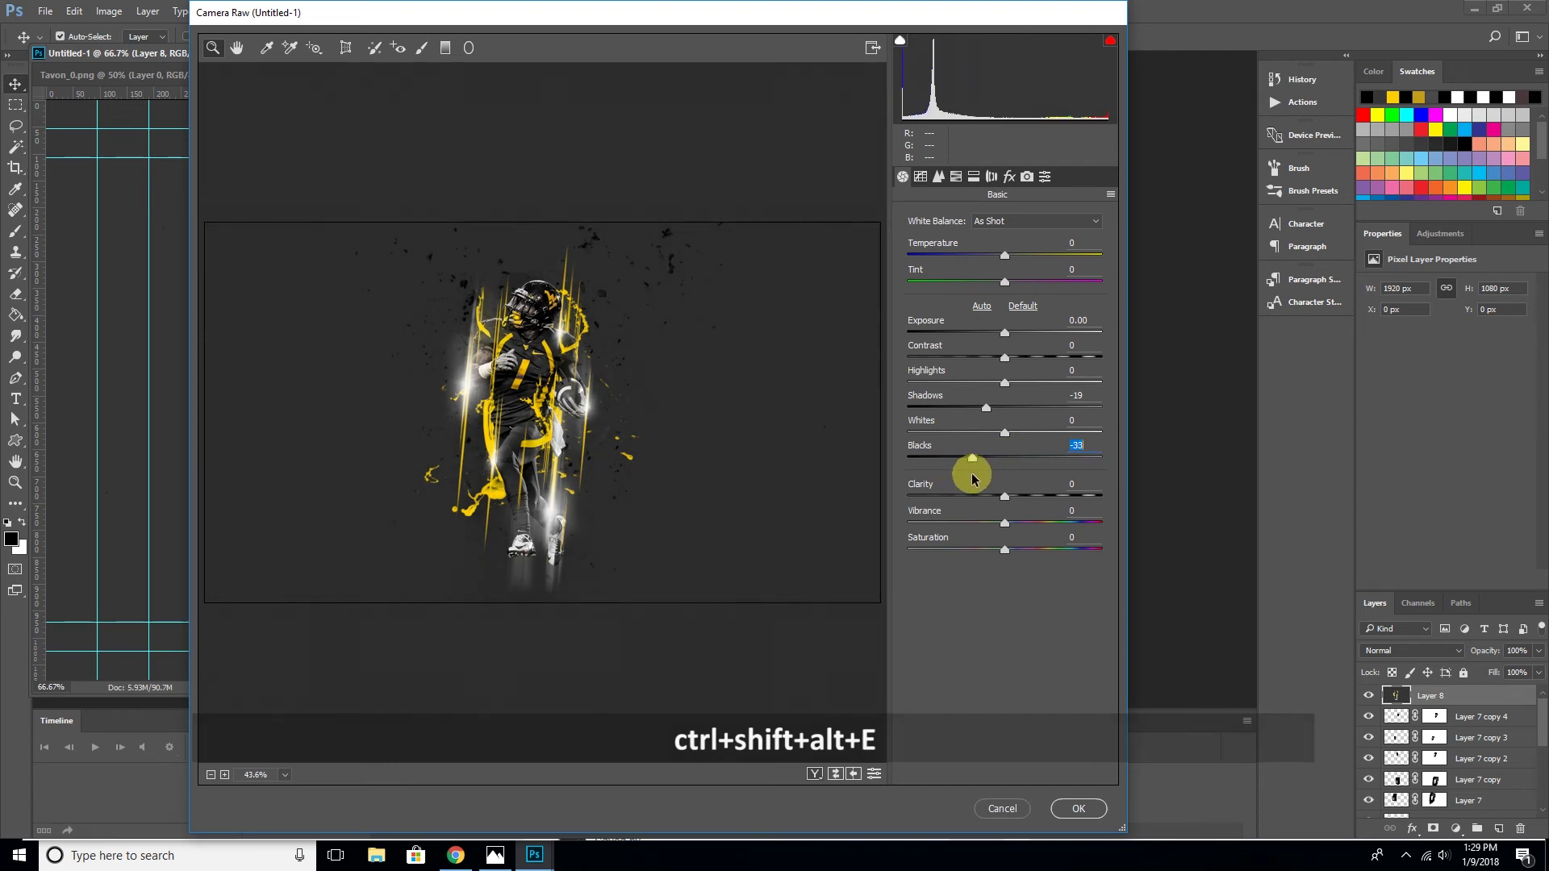
mouse_move(1004, 382)
left_mouse_down()
mouse_move(1047, 377)
mouse_move(1024, 388)
left_mouse_up()
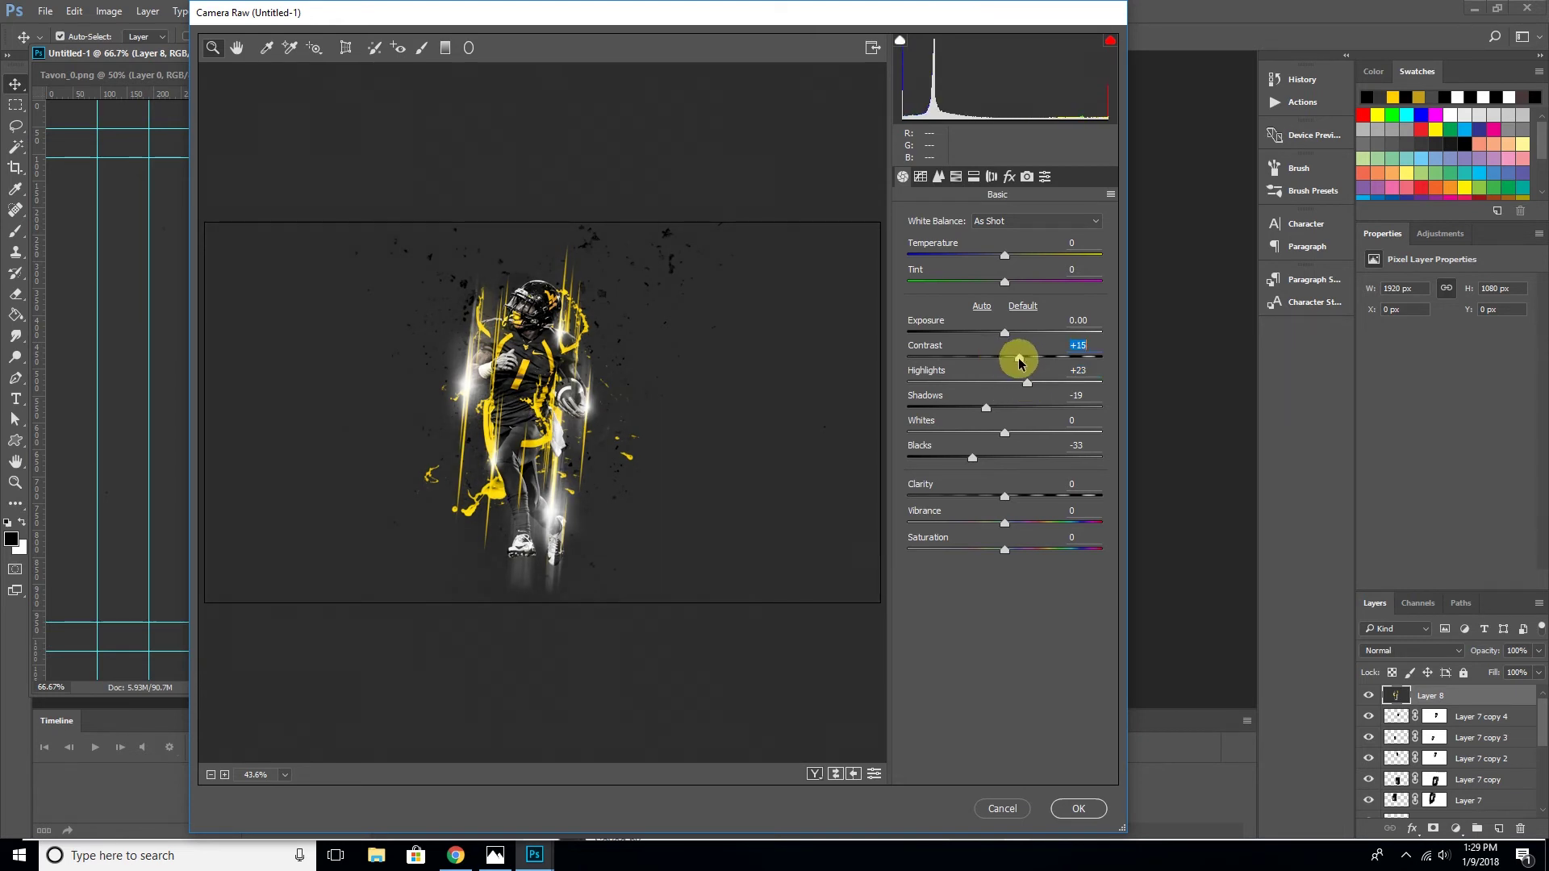
left_click_drag(1018, 362, 1016, 359)
mouse_move(1004, 525)
left_mouse_down()
mouse_move(1060, 525)
mouse_move(1048, 500)
left_mouse_up()
left_click_drag(1004, 334, 999, 334)
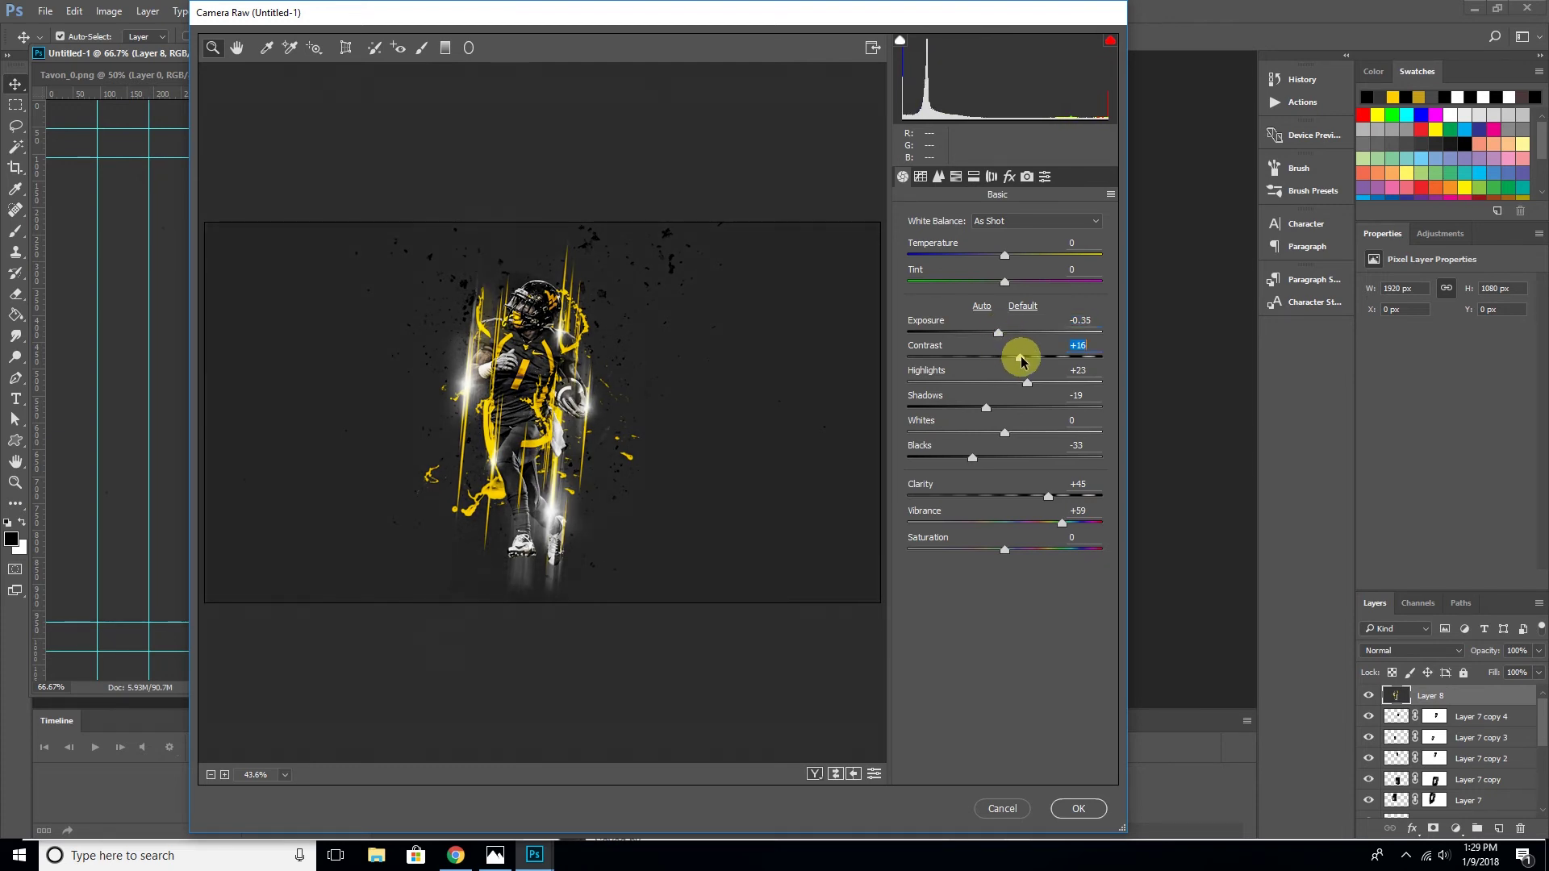
left_click_drag(1033, 385, 1030, 385)
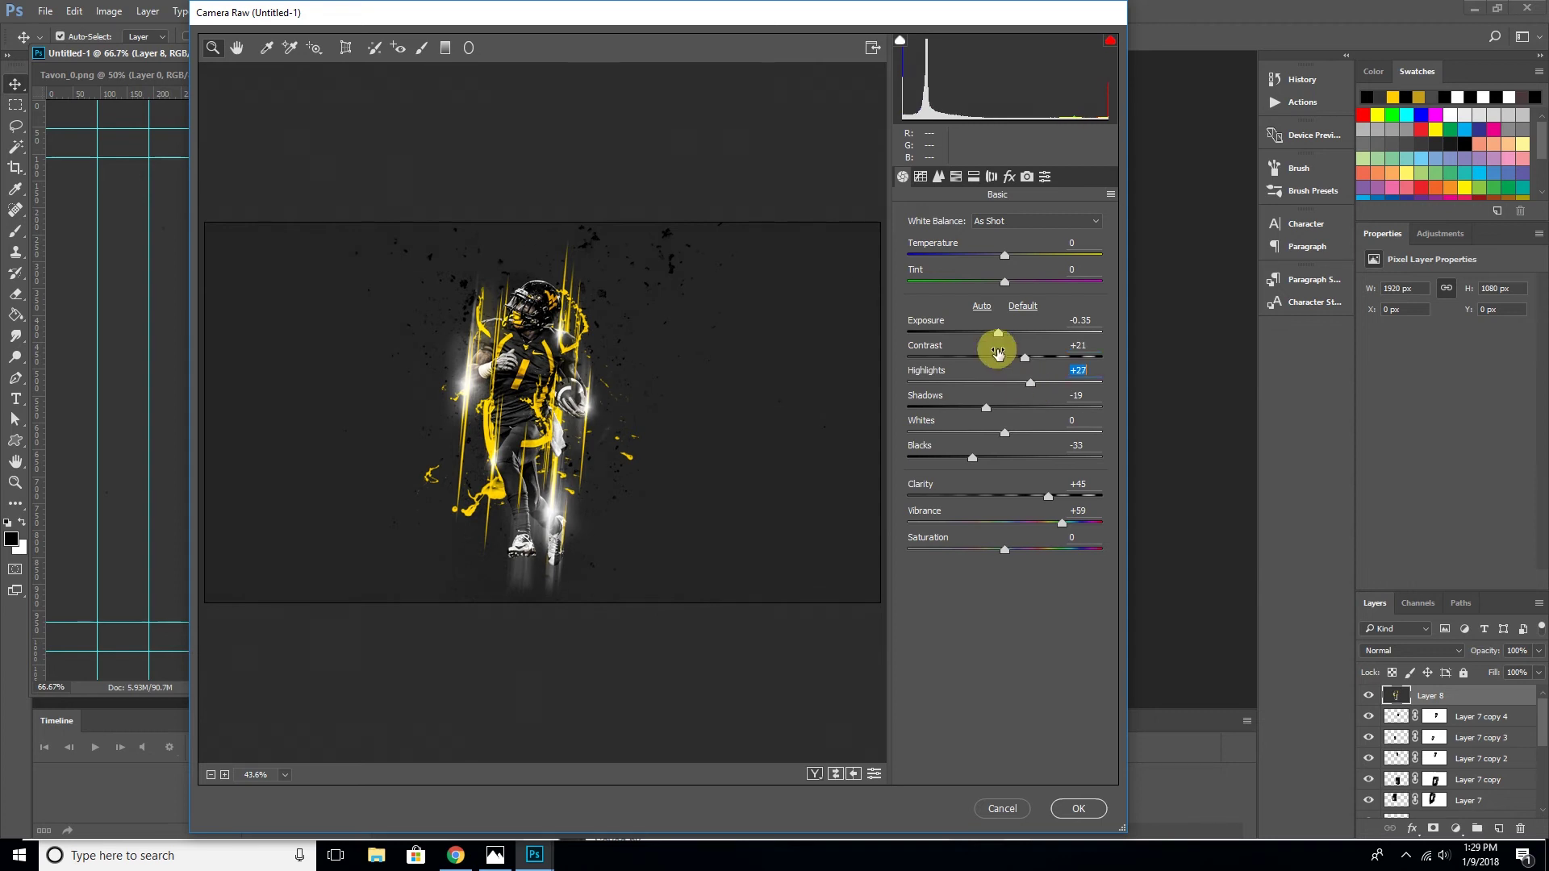
Review the HSL saturation, detail and tone curve panels, deepen the blacks, and apply the grade
left_click(974, 177)
left_click(955, 178)
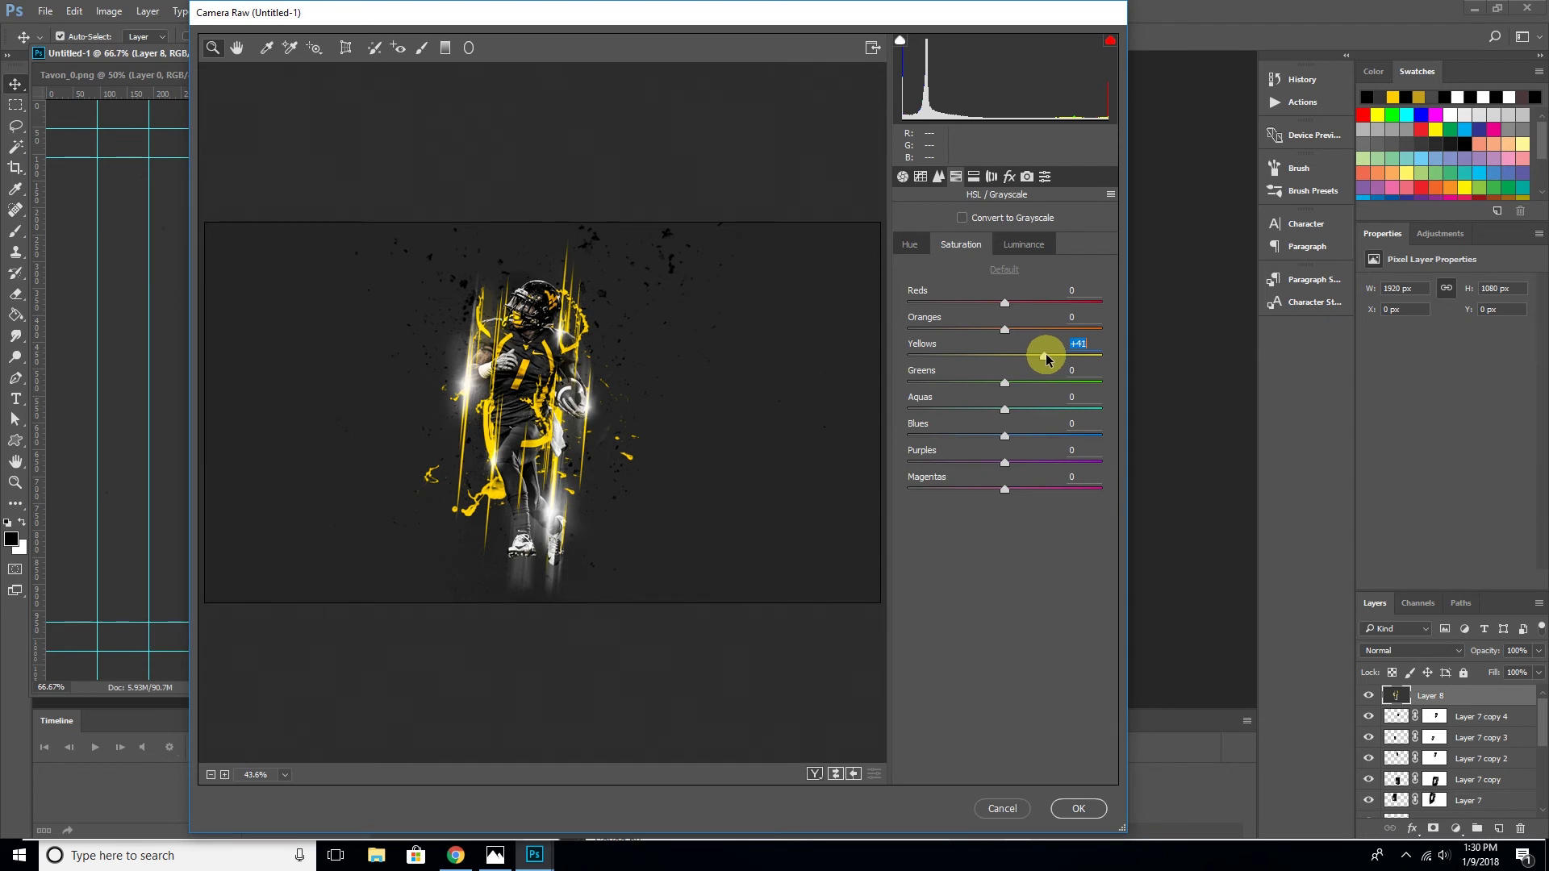
left_click(992, 177)
left_click(991, 177)
left_click(938, 177)
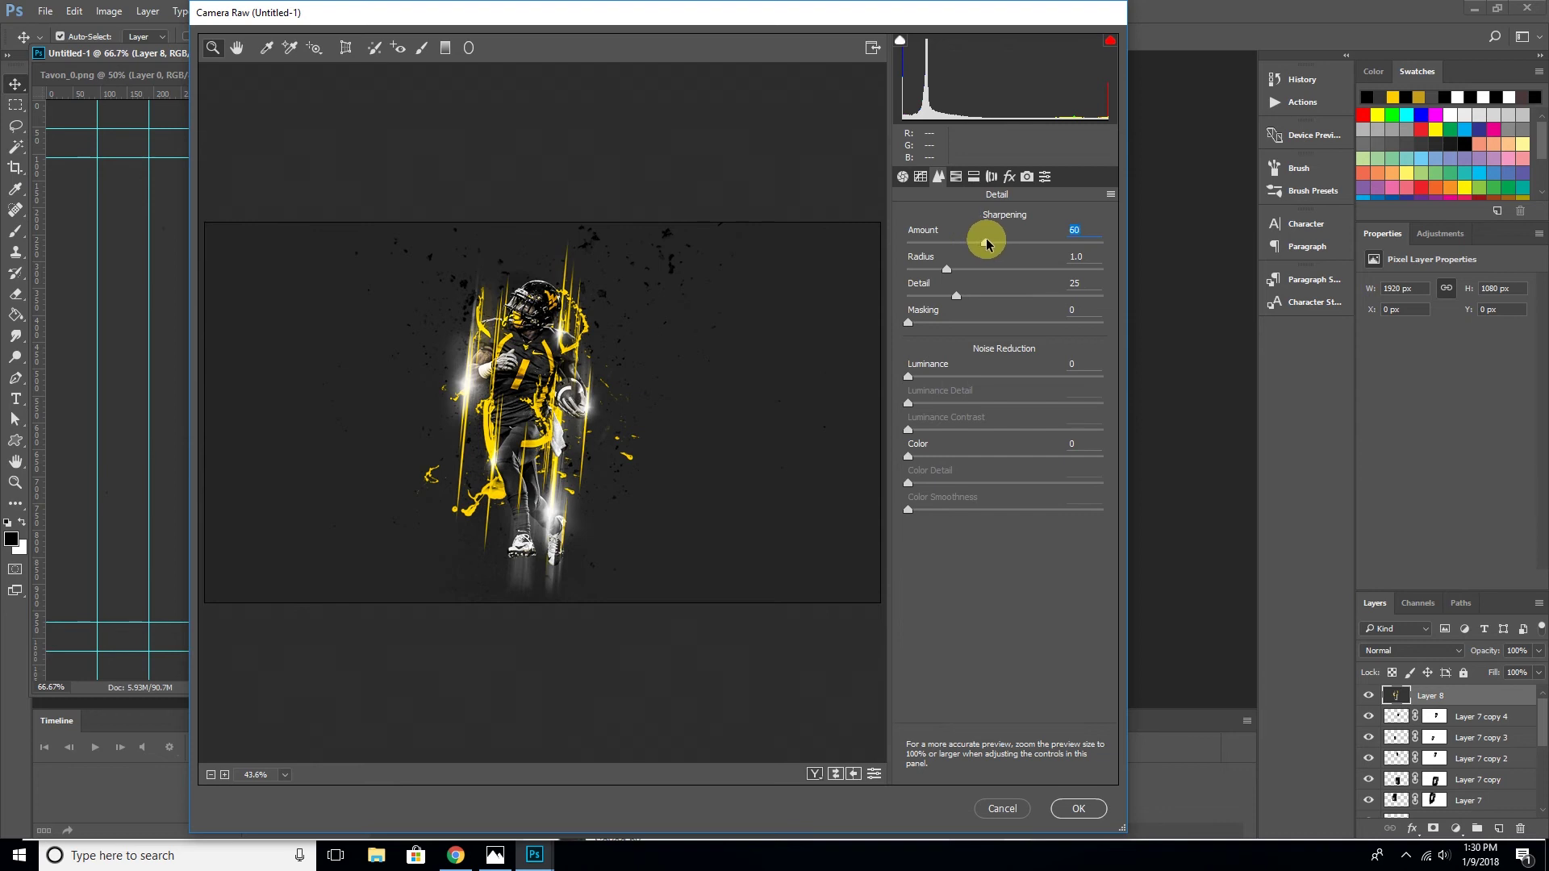
left_click(973, 177)
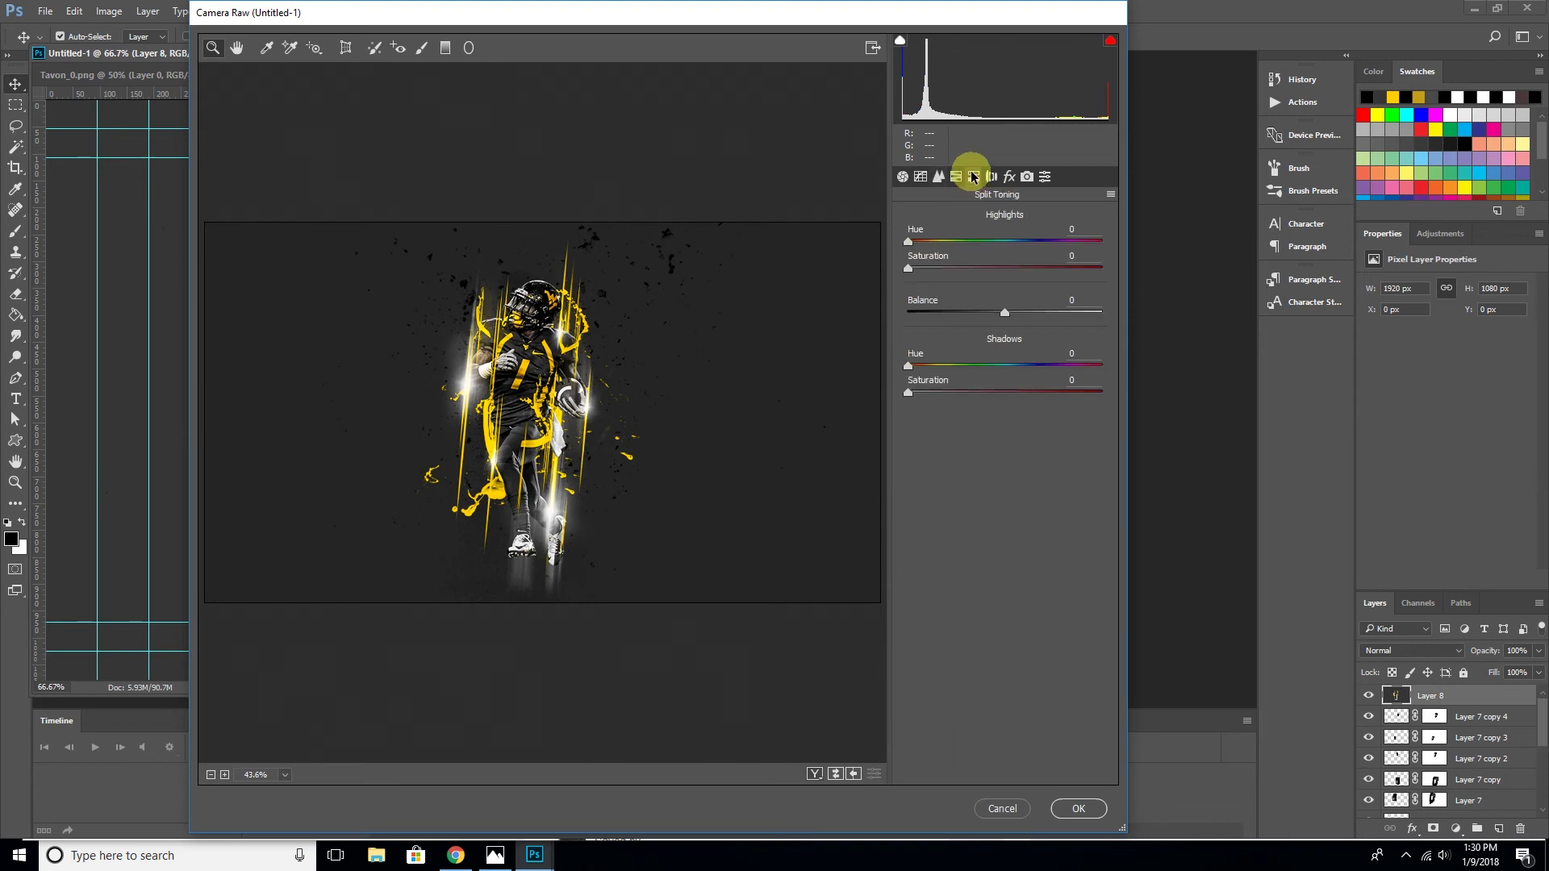
left_click(920, 178)
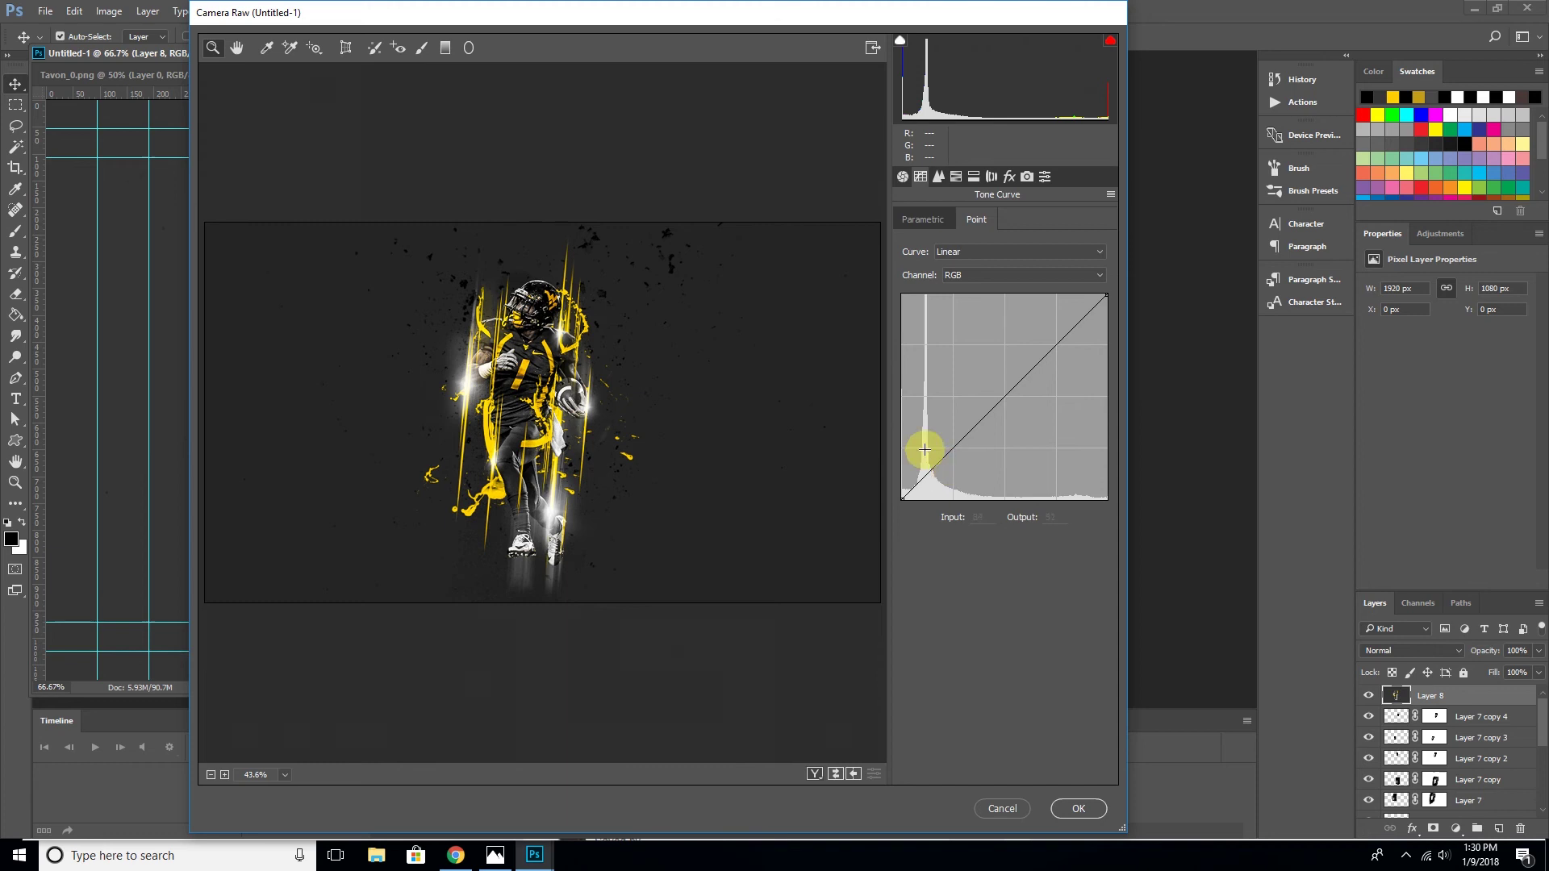
left_click(903, 177)
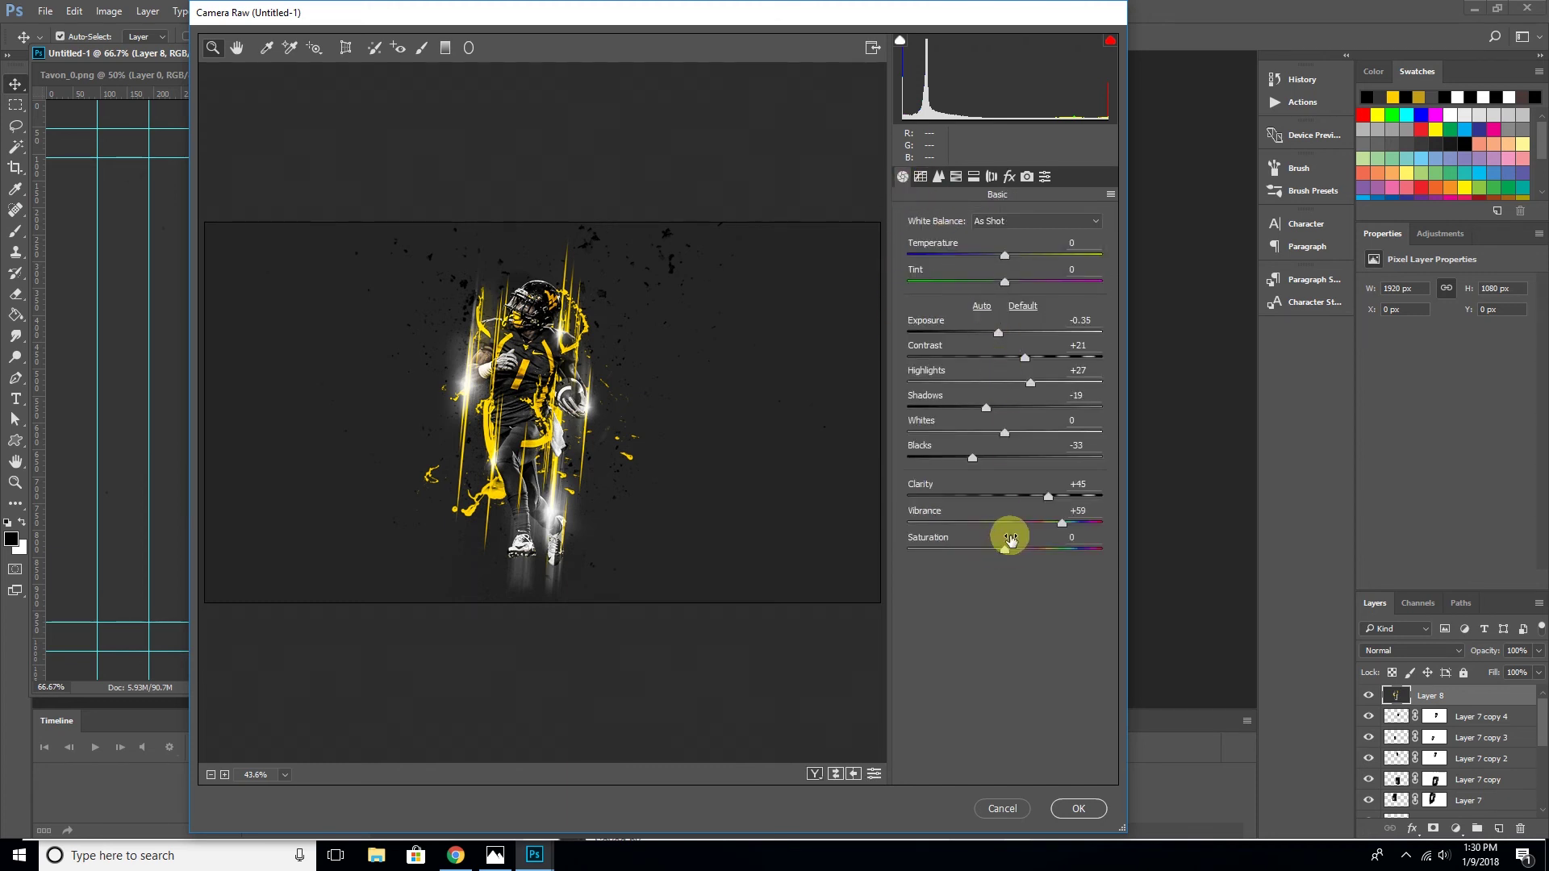
left_click_drag(974, 463, 960, 465)
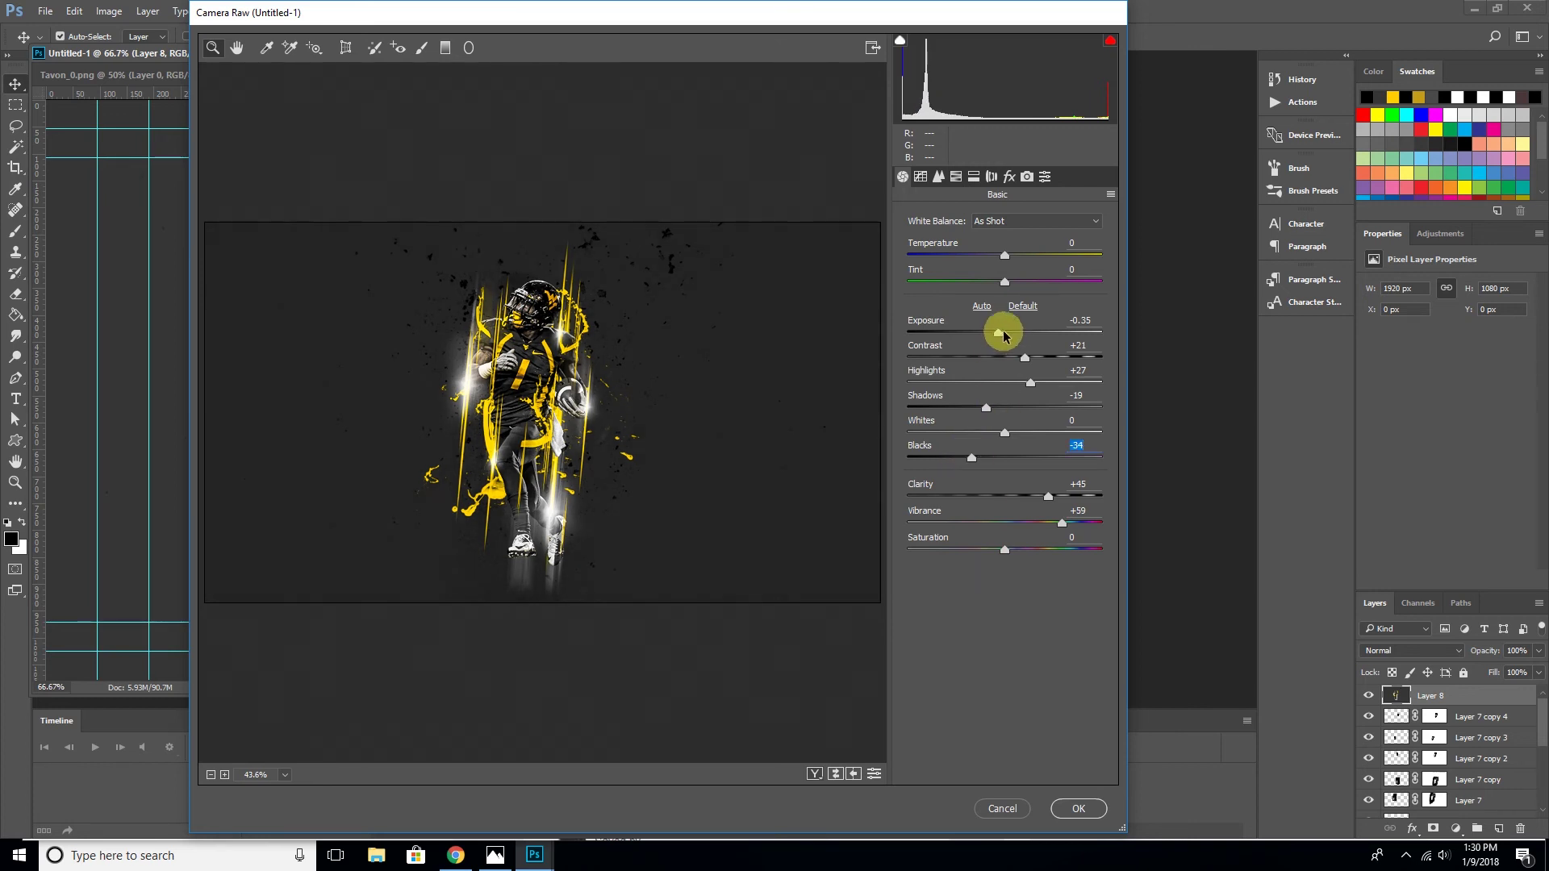
left_click(1080, 809)
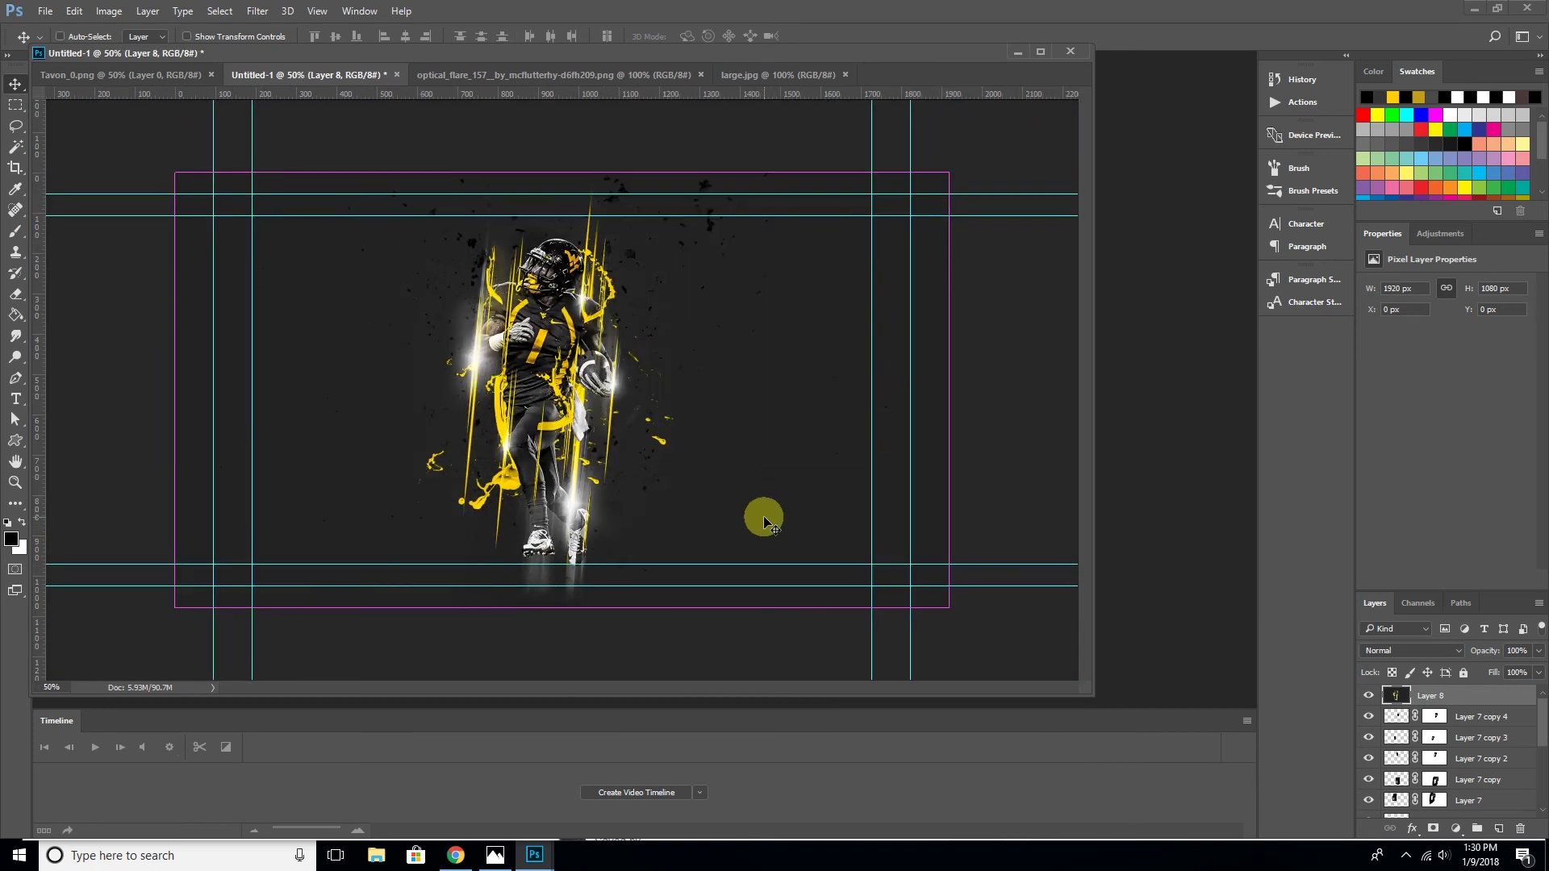
Duplicate Layer 8 as Layer 8 copy and apply the Oil Paint filter to it
right_click(1434, 695)
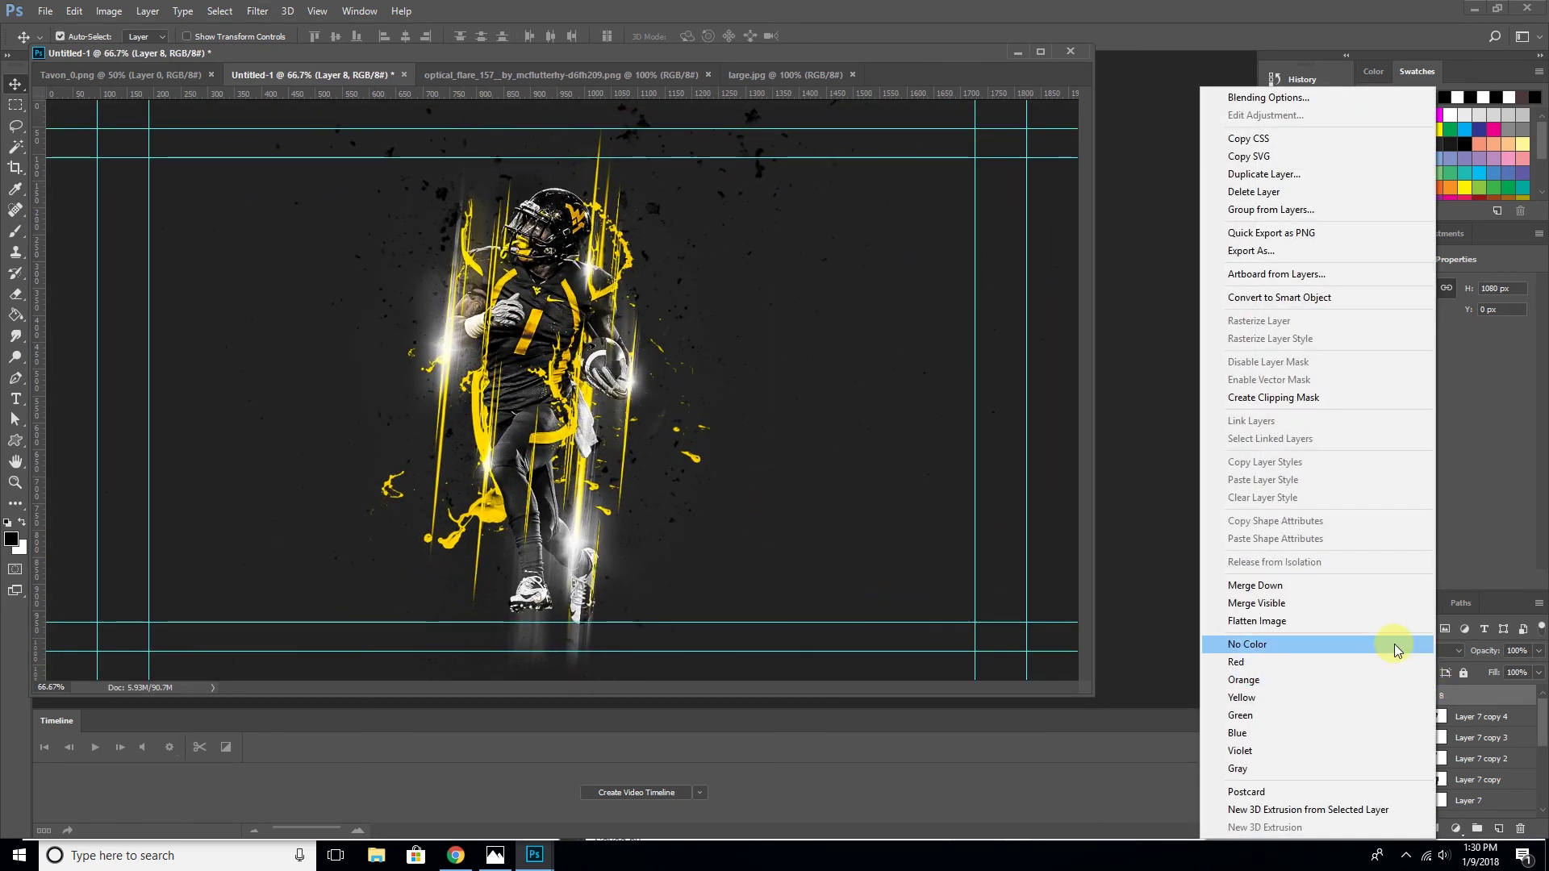
left_click(1263, 173)
left_click(909, 261)
left_click(258, 11)
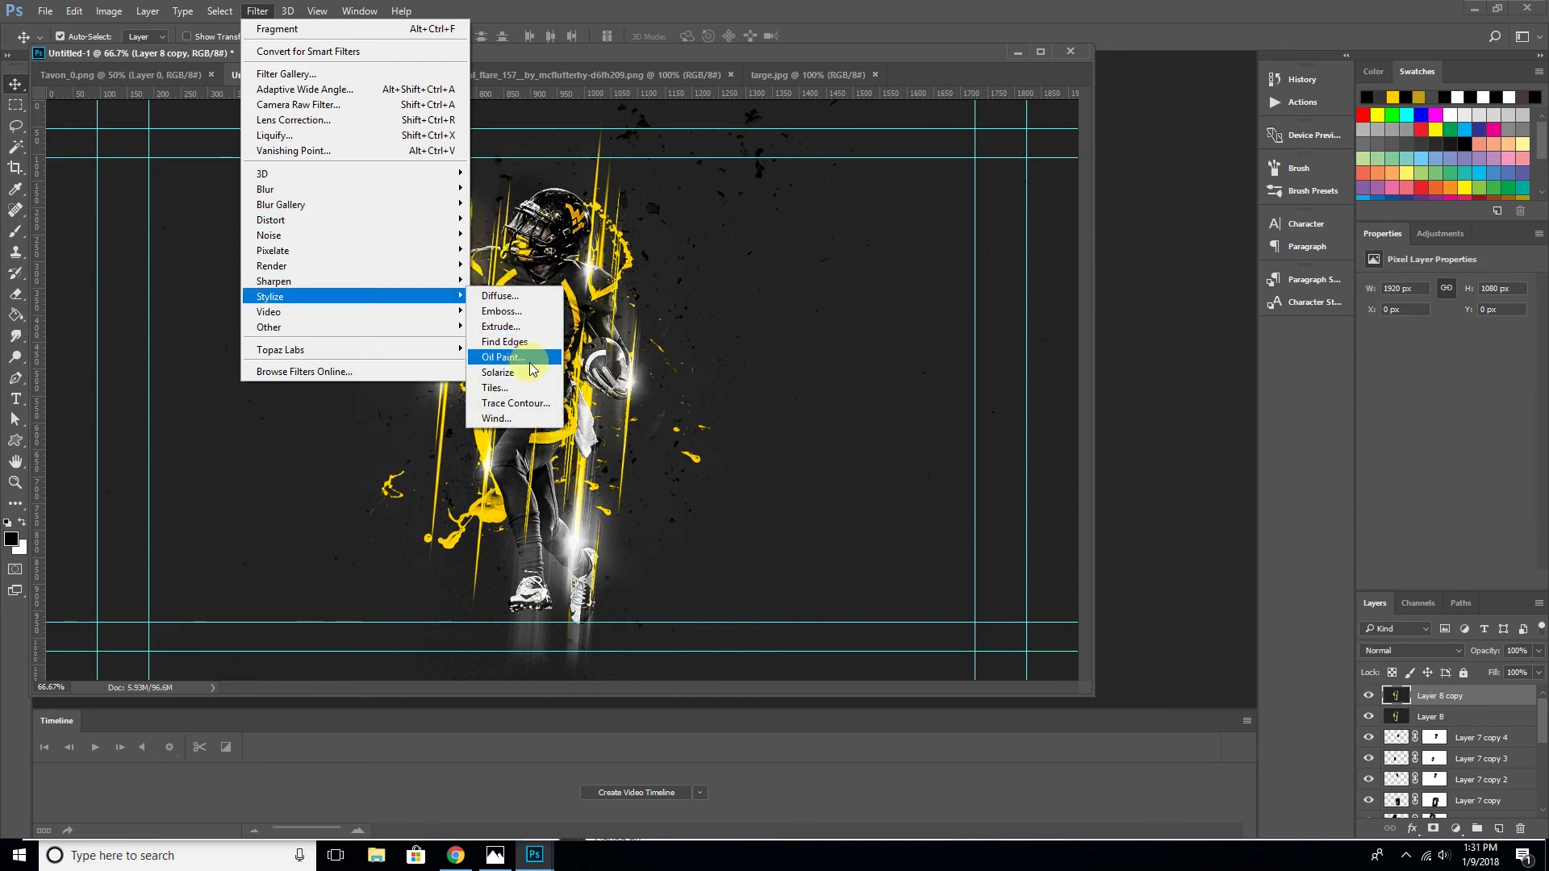
mouse_move(271, 297)
left_click(529, 367)
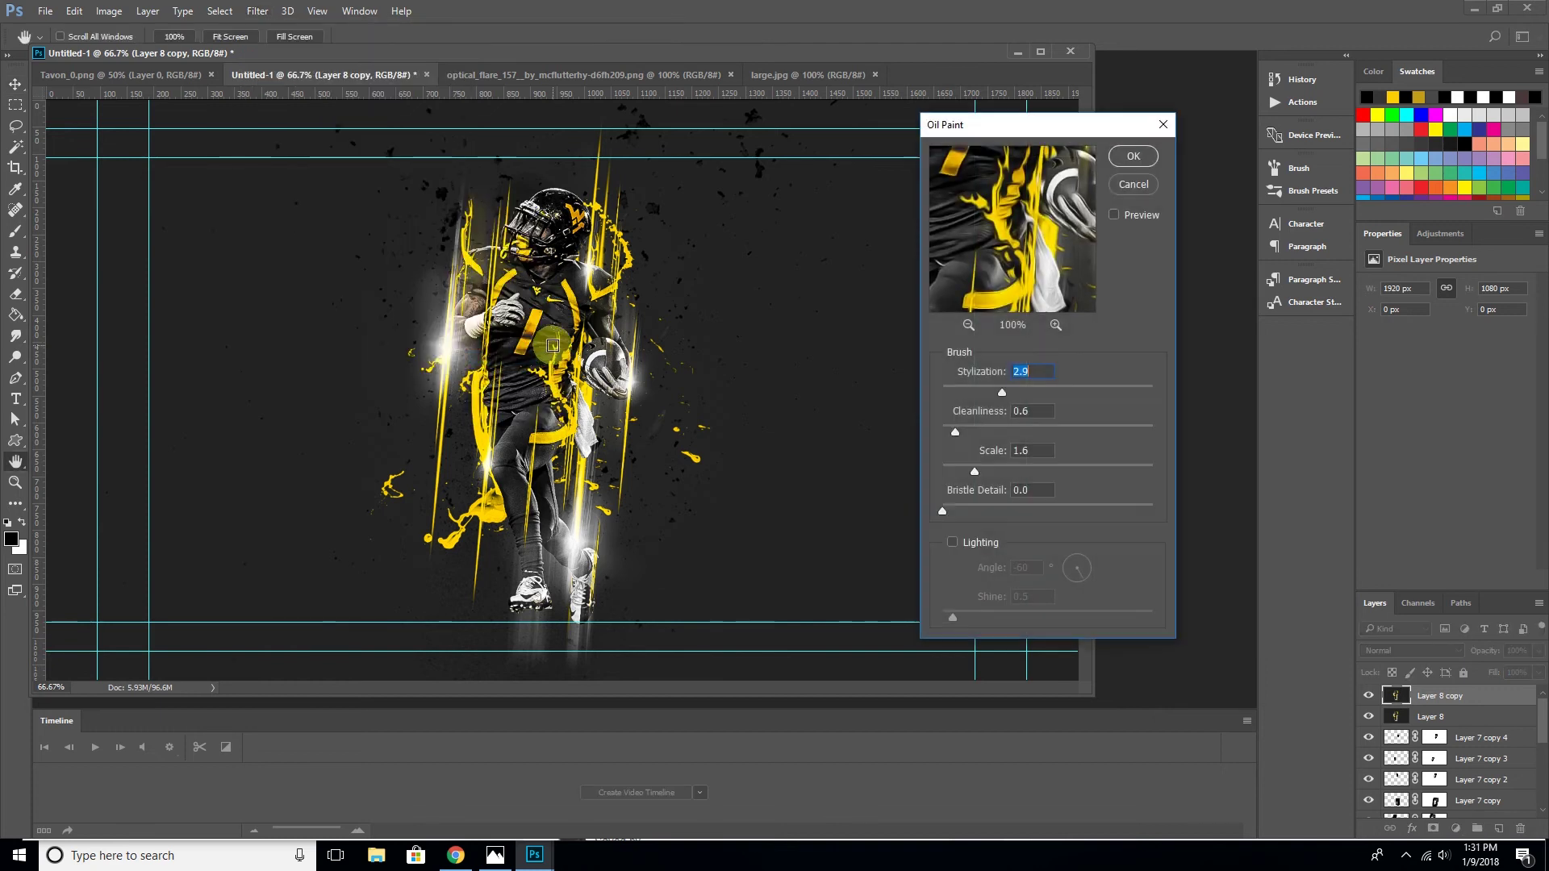
left_click(968, 325)
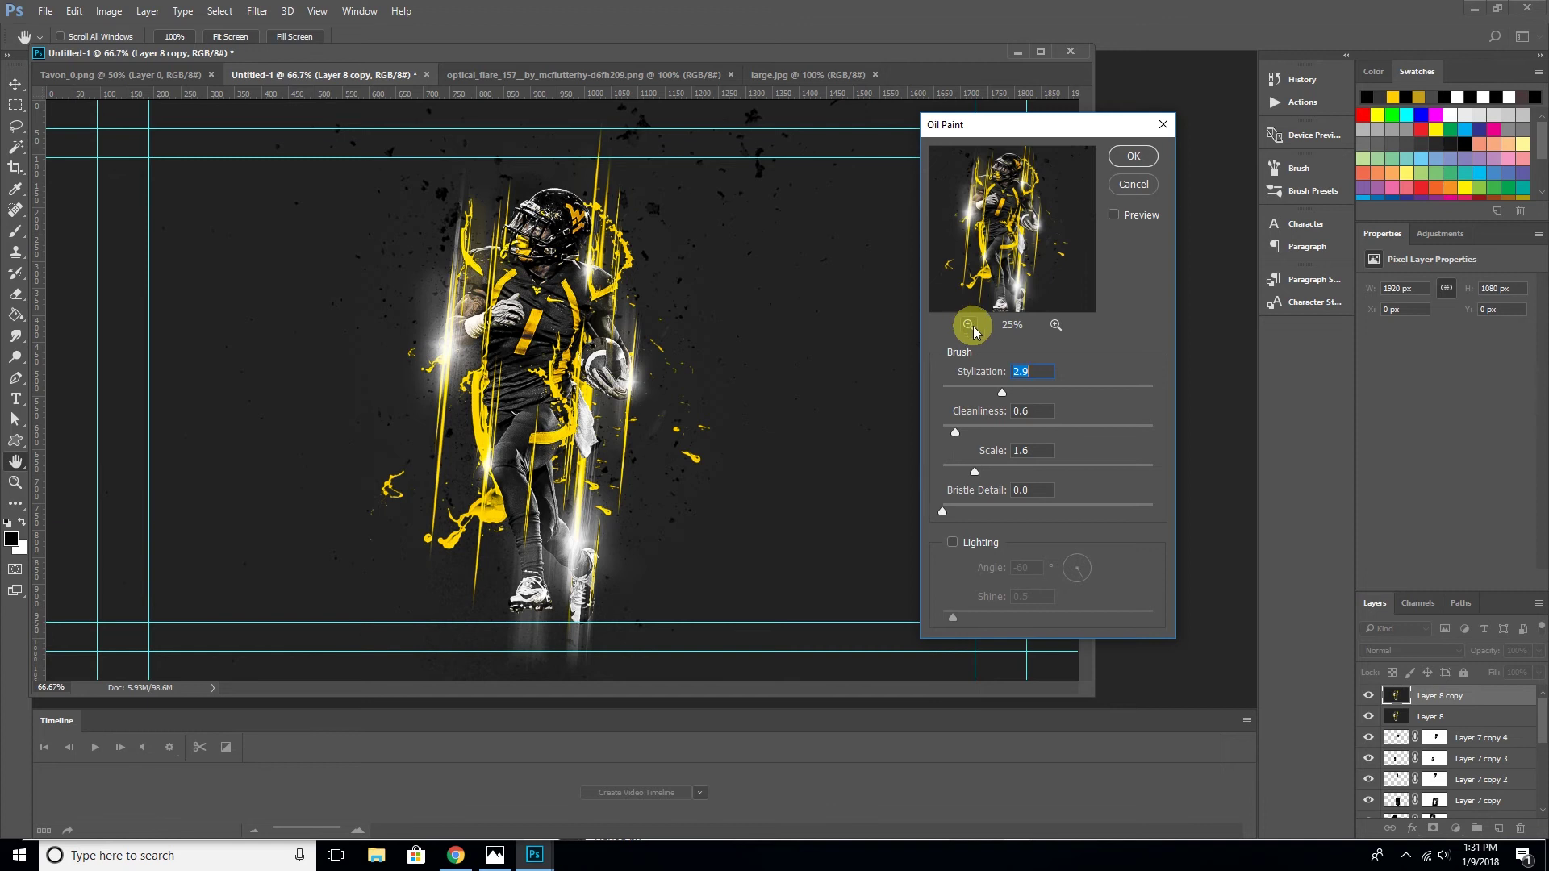
left_click(1126, 161)
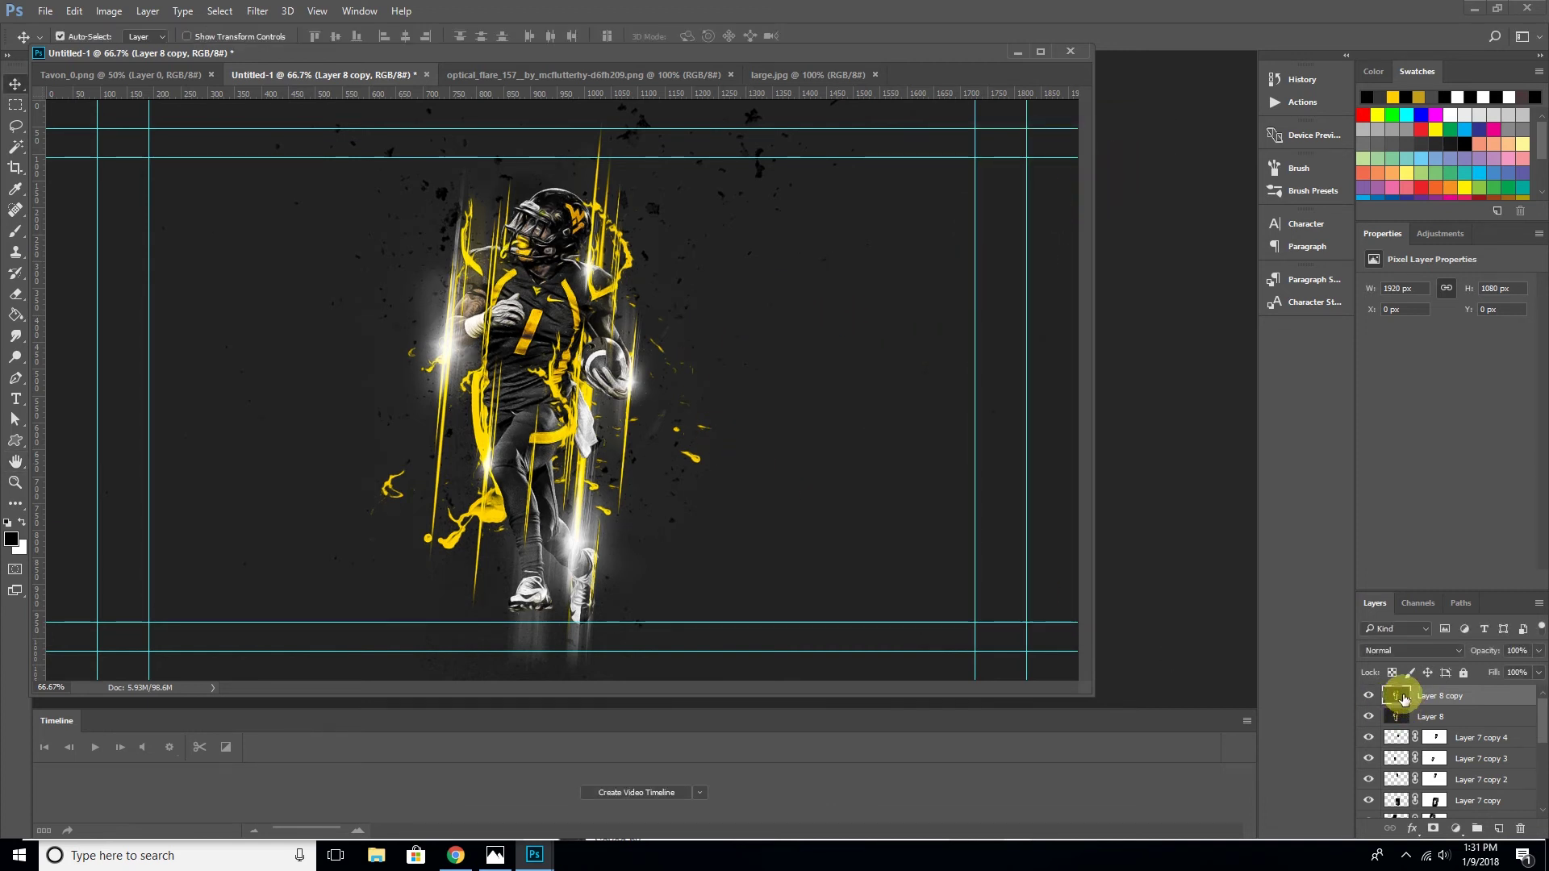
Mask the oil paint effect off the player's helmet by painting black on the layer mask
left_click(1433, 829)
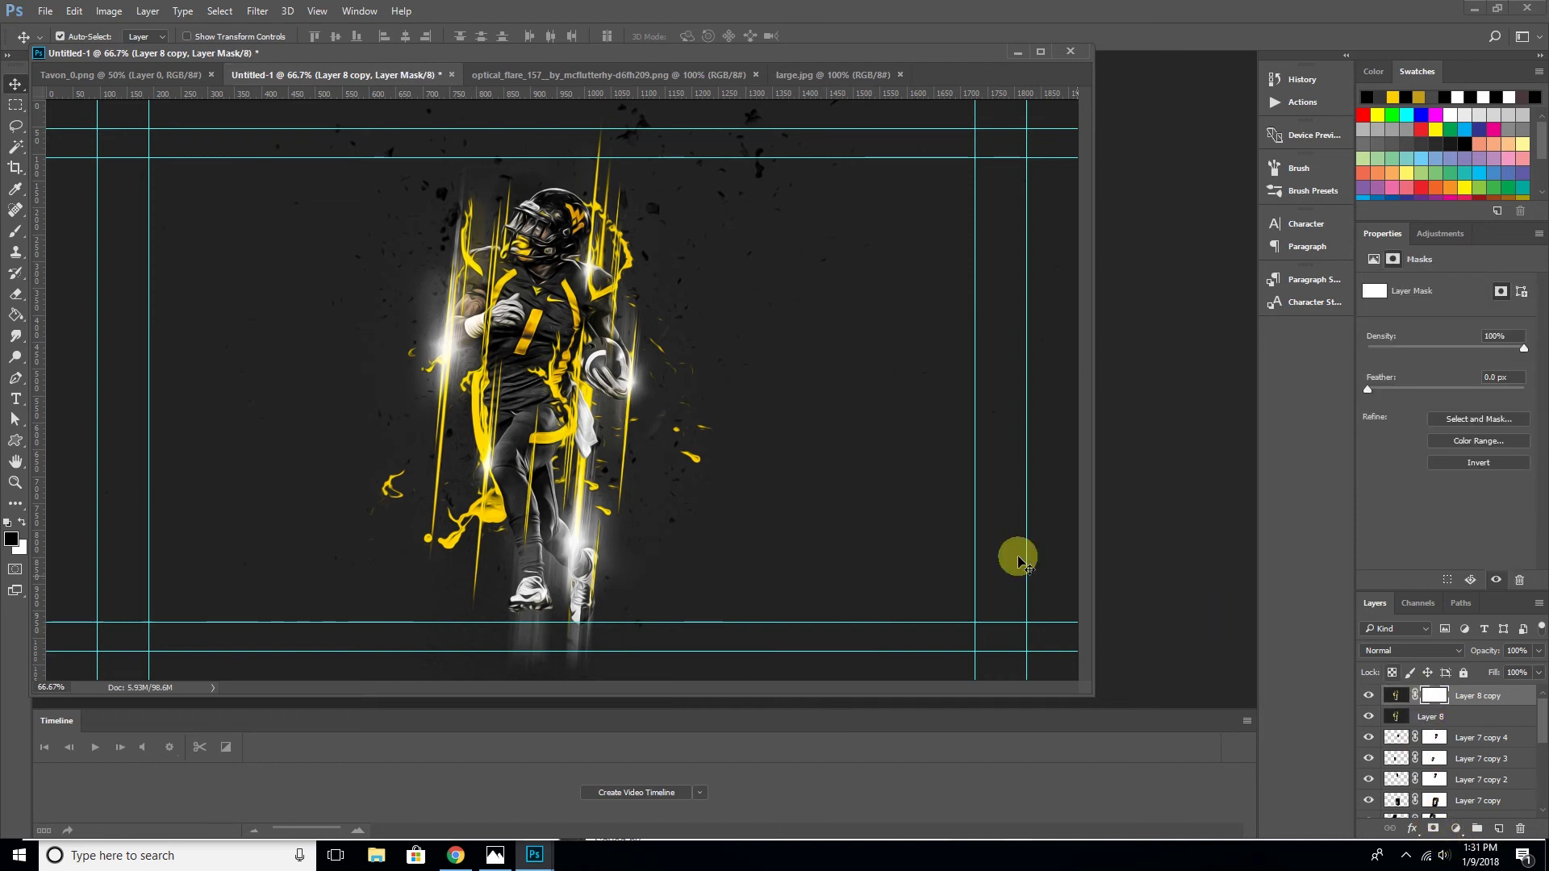
left_click(21, 524)
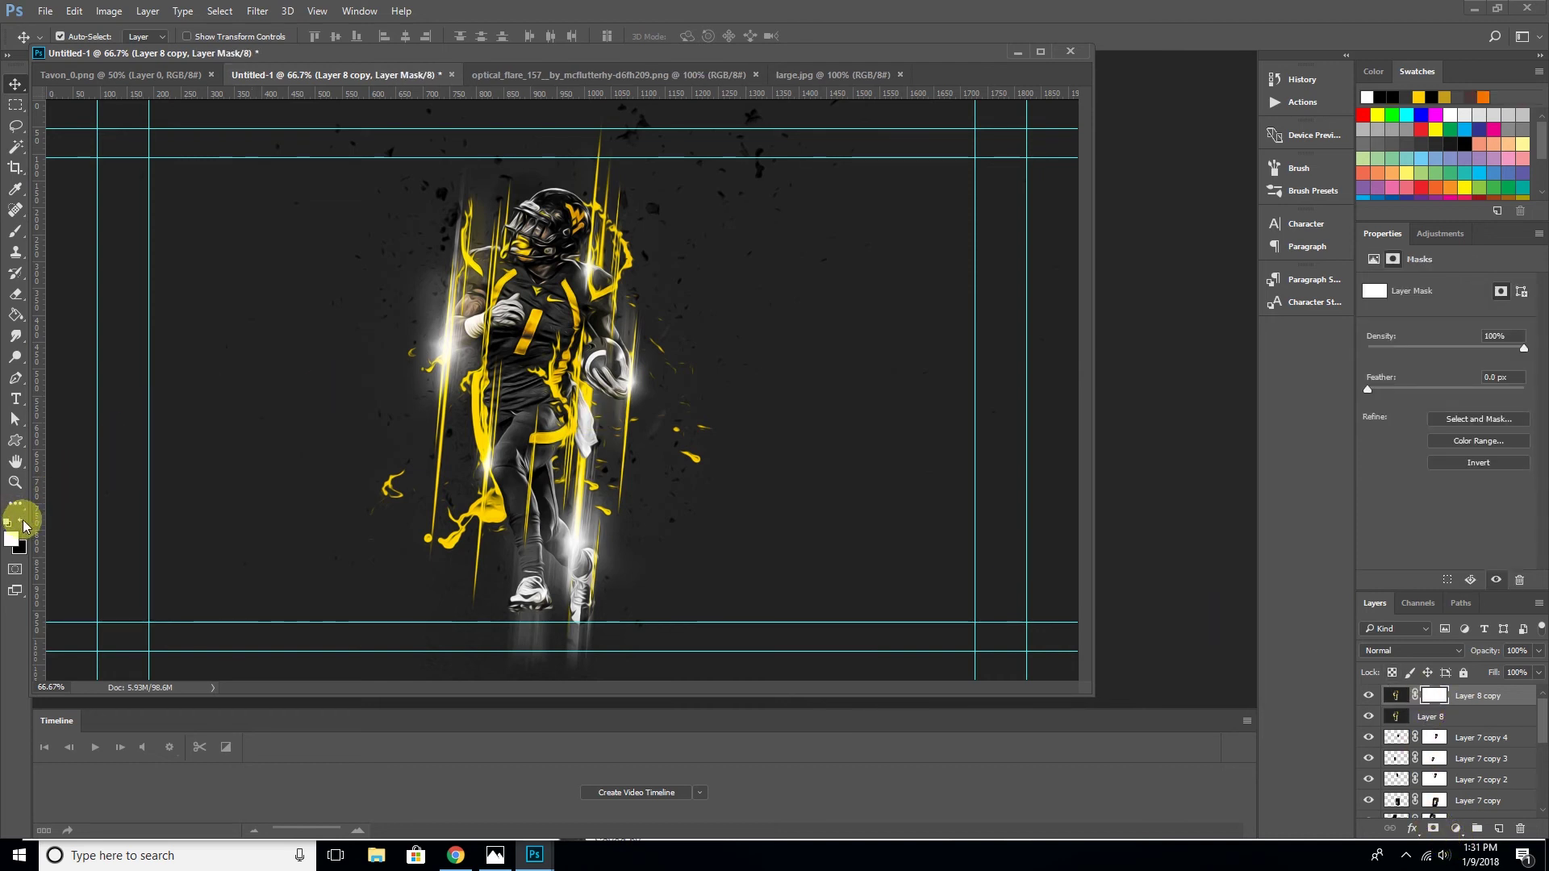
left_click(13, 236)
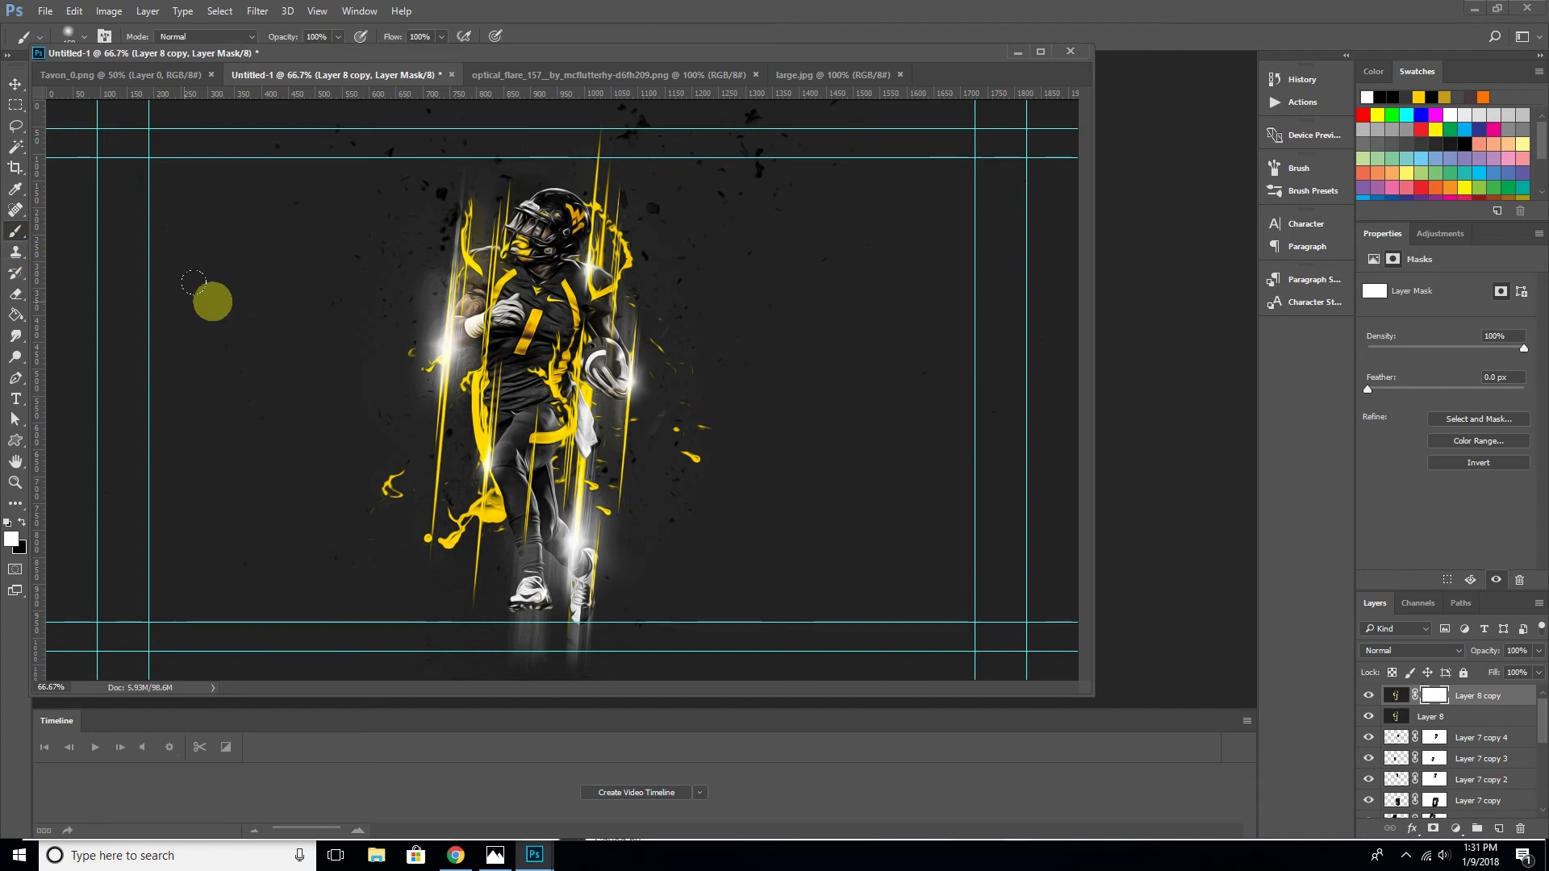
left_click(24, 524)
mouse_move(512, 230)
left_mouse_down()
mouse_move(533, 275)
mouse_move(516, 488)
left_mouse_up()
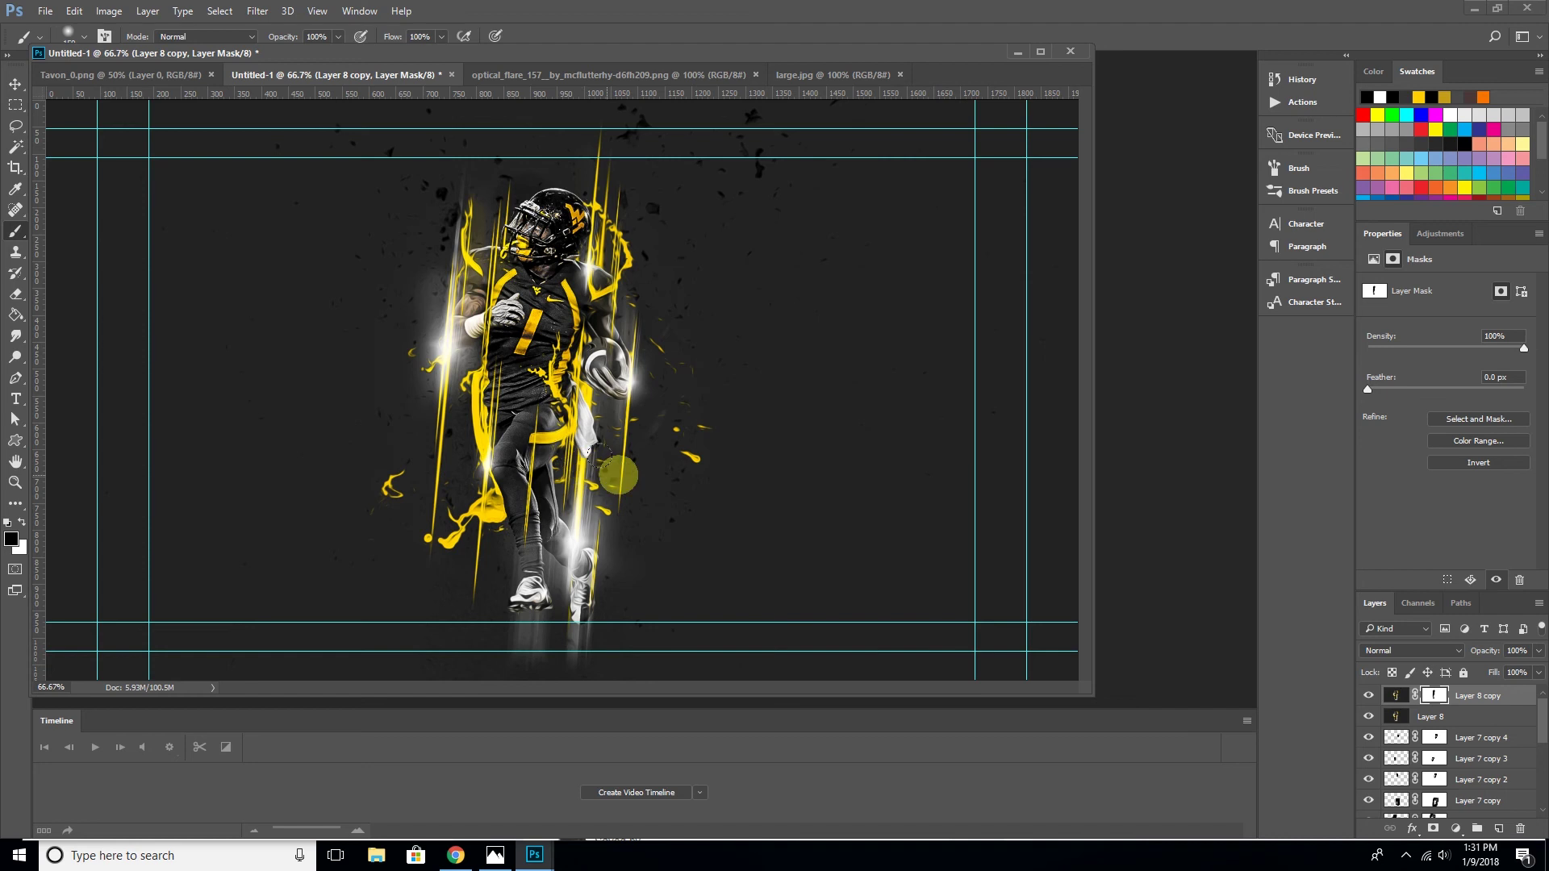
key("ctrl+minus")
key("ctrl+minus")
key("ctrl+plus")
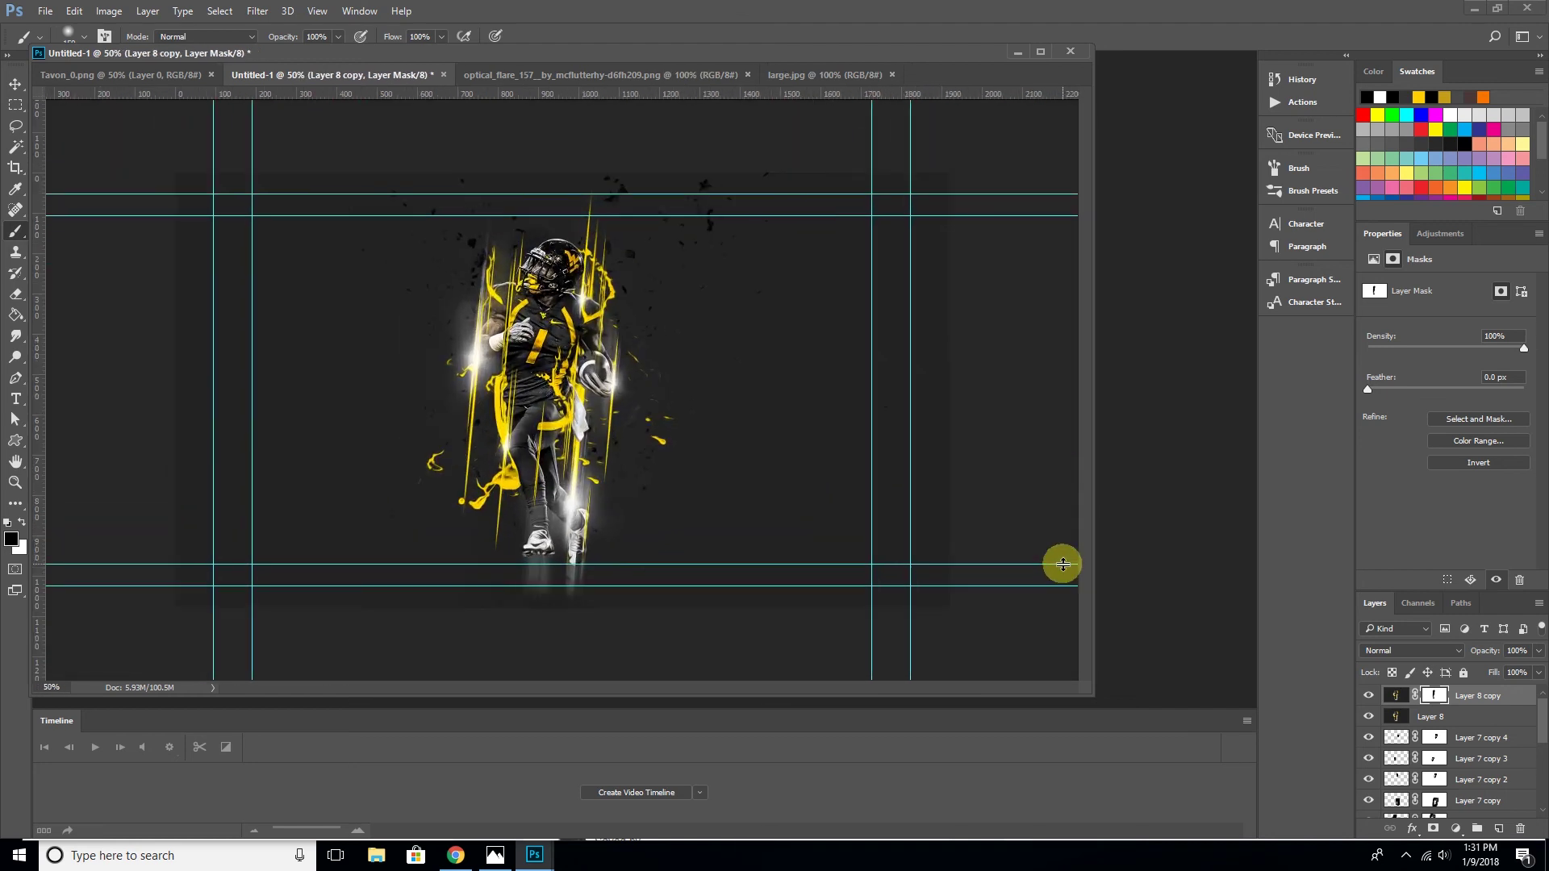
key("ctrl+plus")
key("ctrl+plus")
key("ctrl+minus")
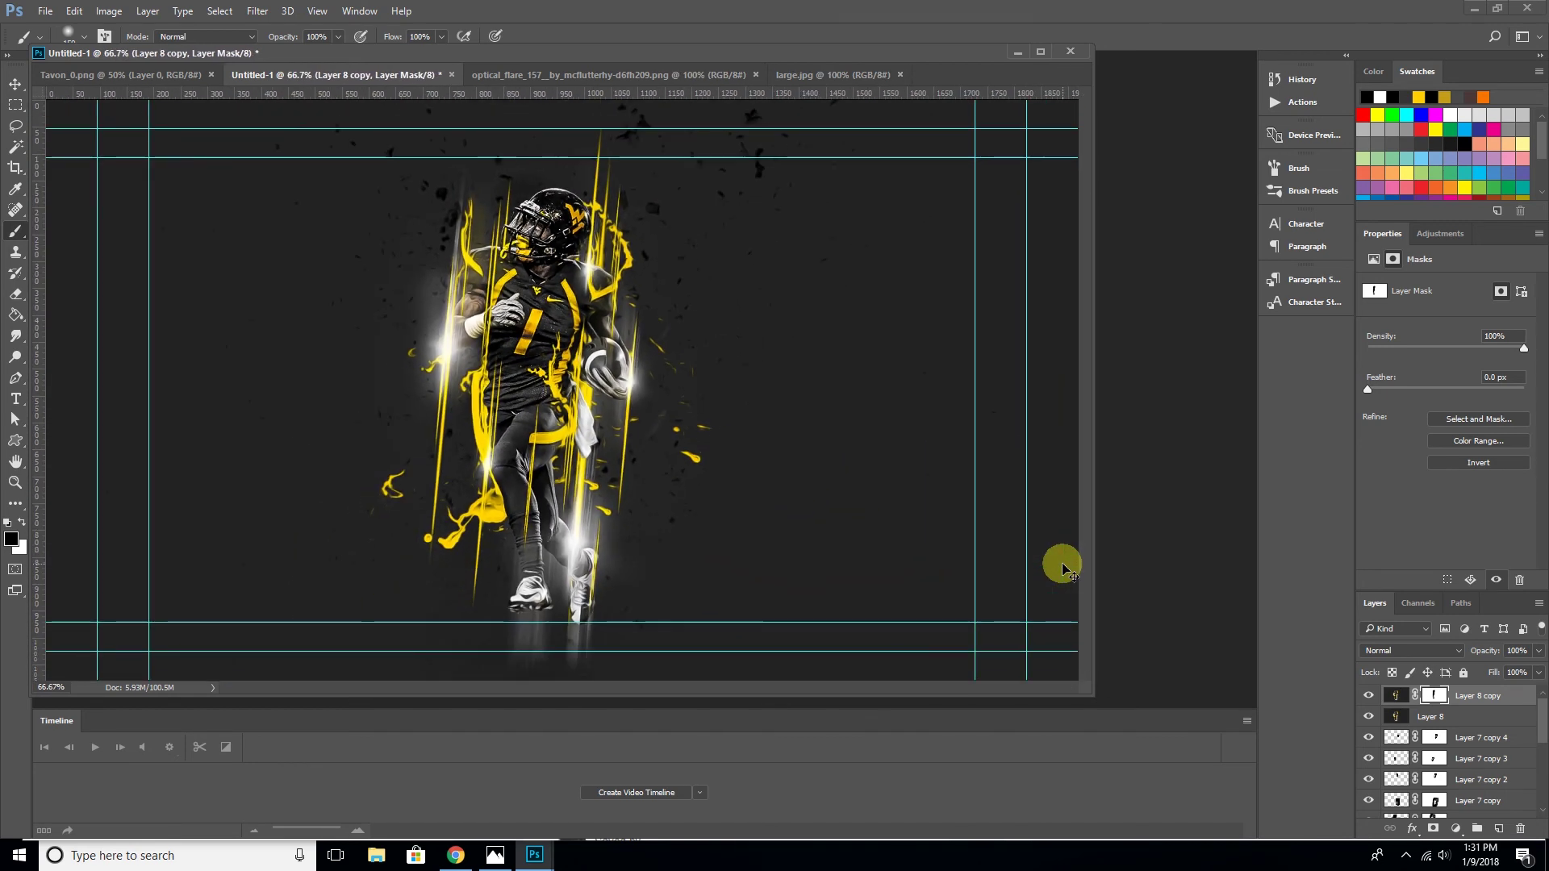
key("ctrl+minus")
Add a Color Lookup adjustment layer using TensionGreen.3DL
left_click(1455, 829)
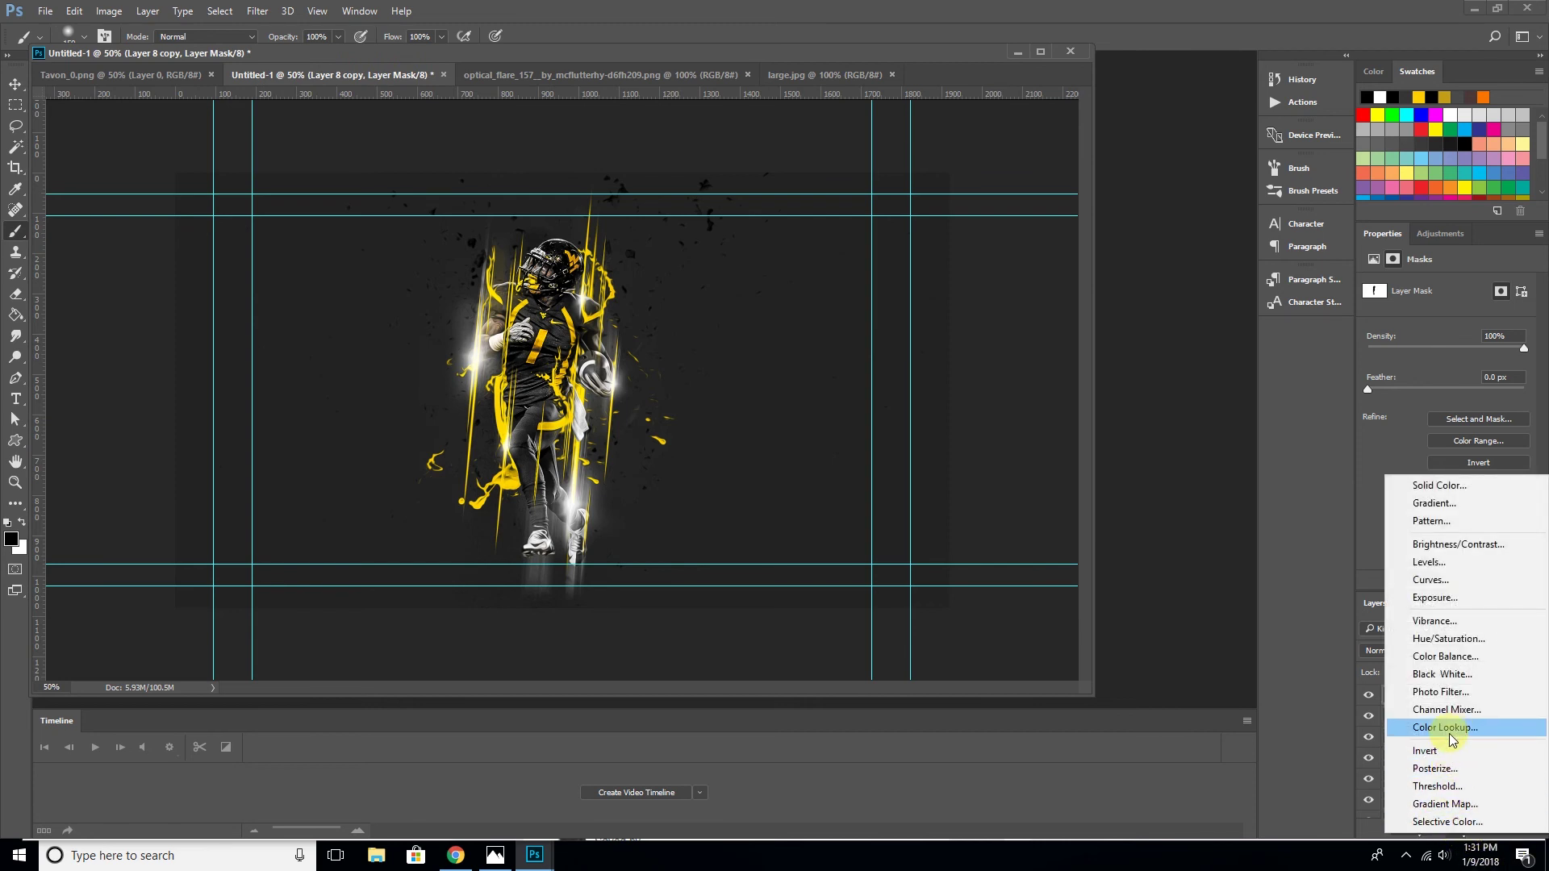
left_click(1446, 728)
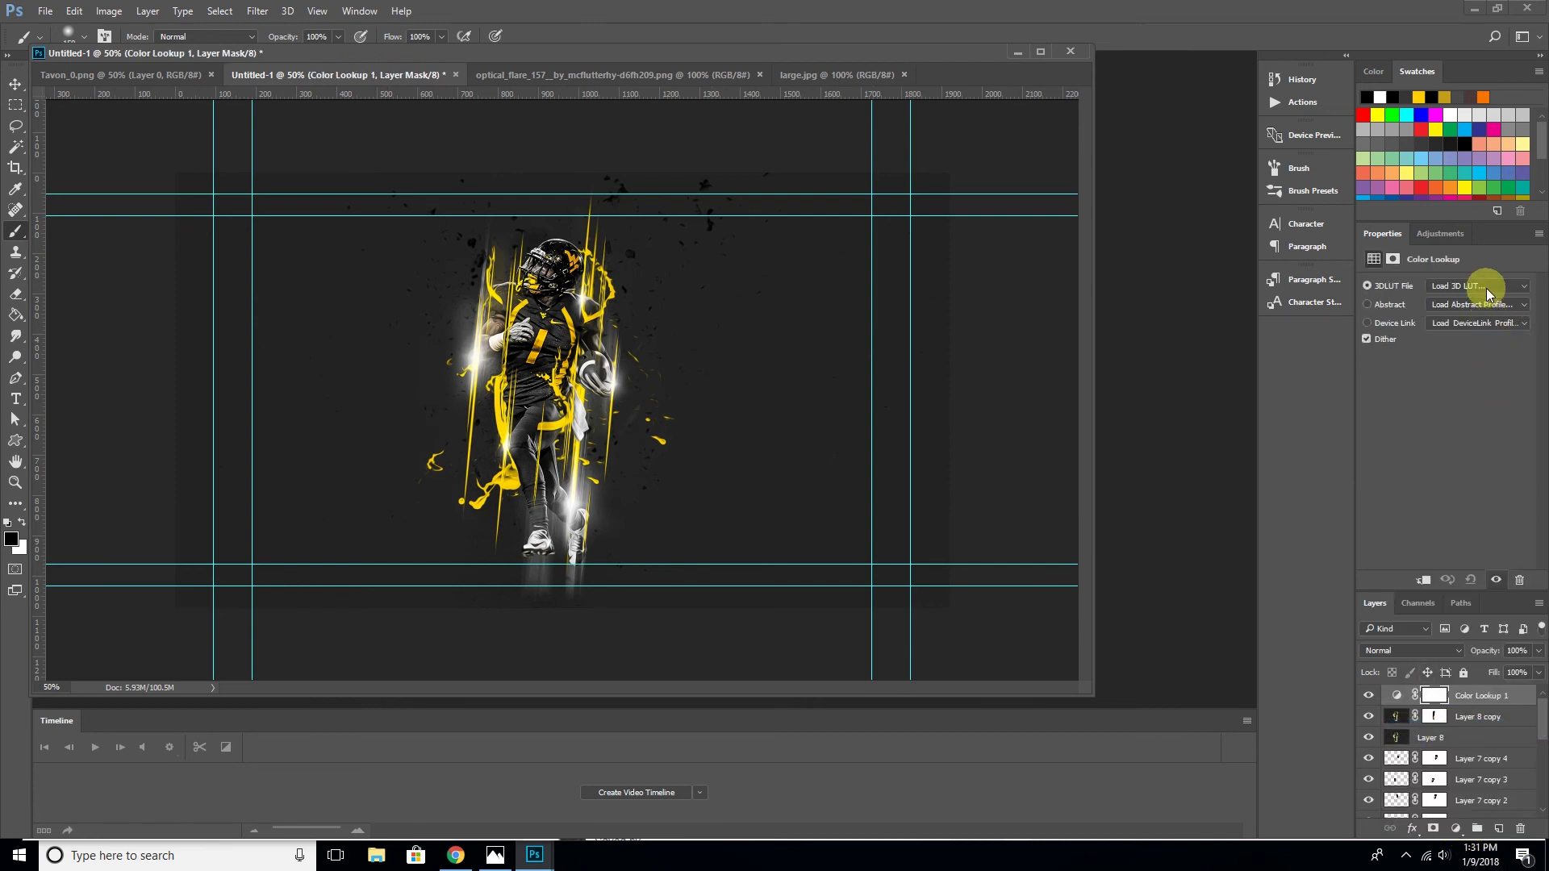
left_click(1488, 288)
left_click(1396, 746)
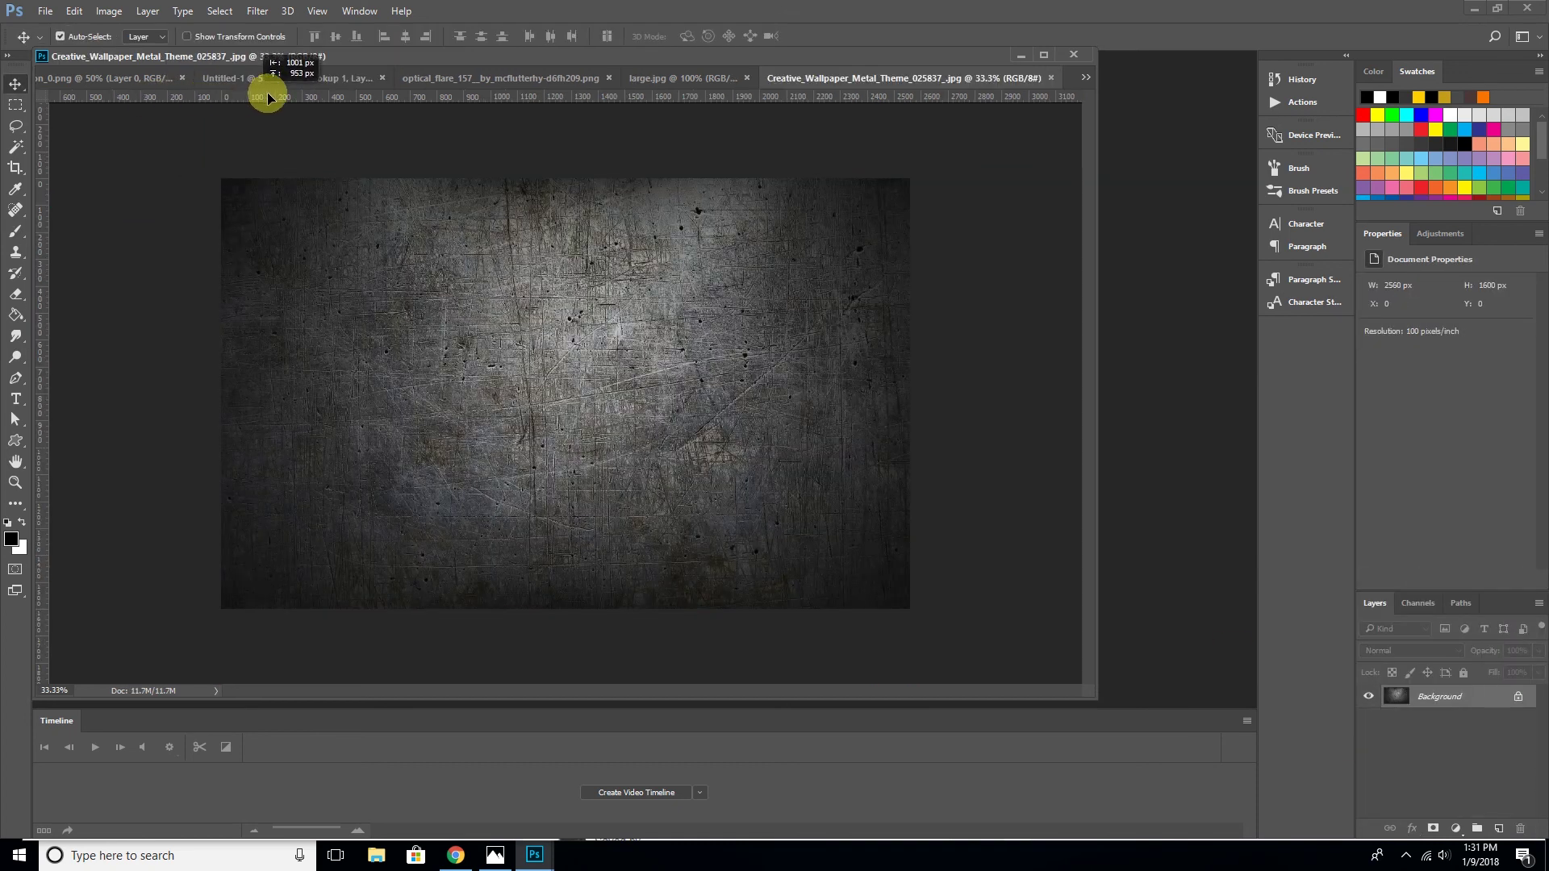
Drag the metal texture in as Layer 9, set it to Soft Light, and place it below Color Lookup 1
left_click_drag(292, 82, 564, 395)
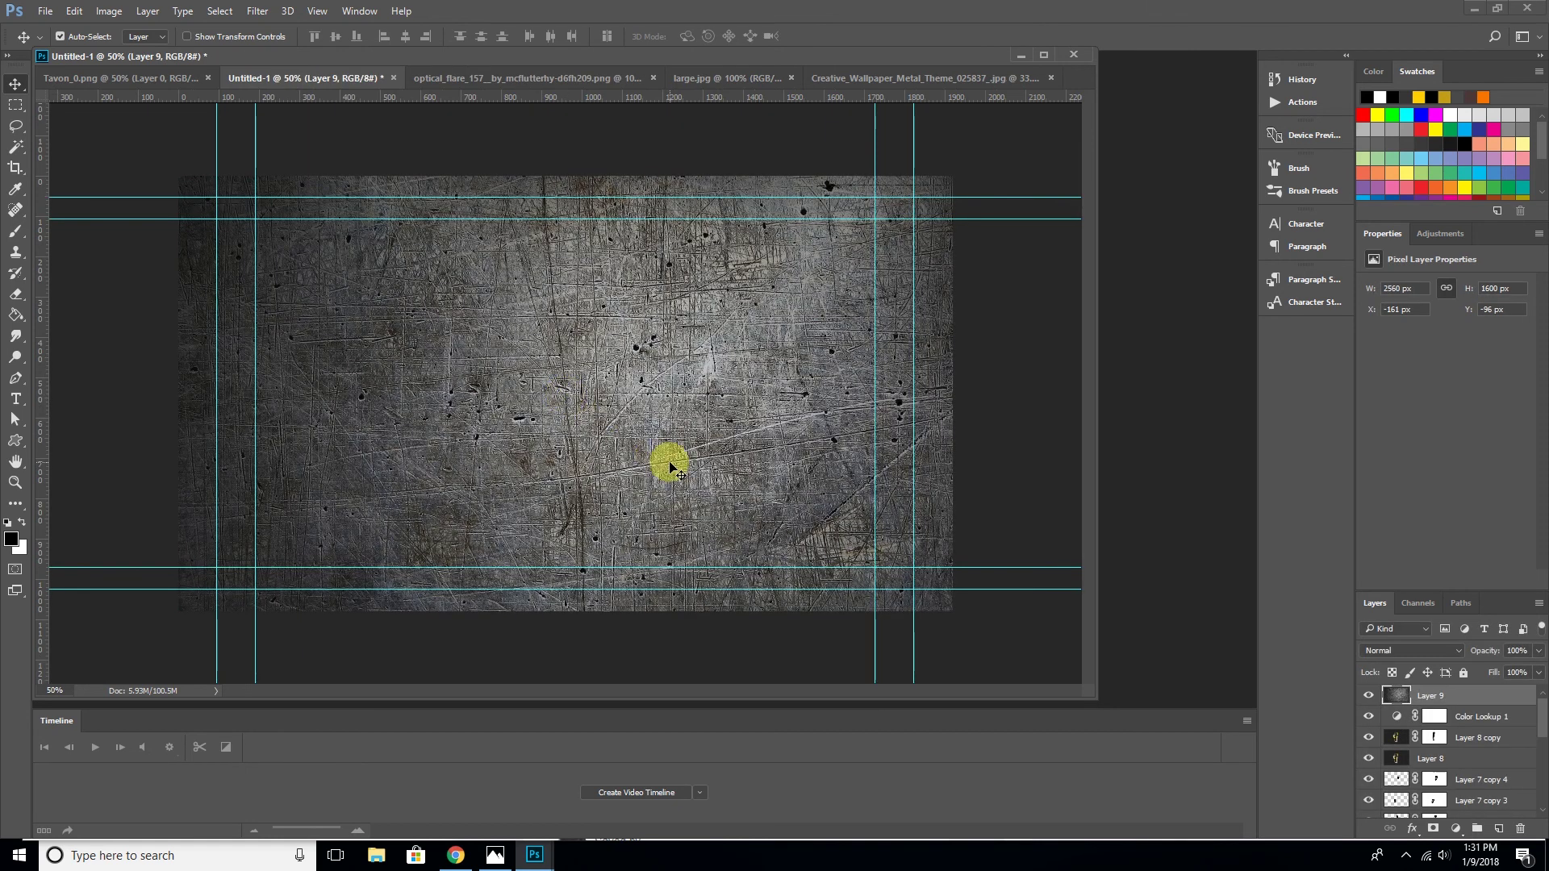
left_click(1379, 646)
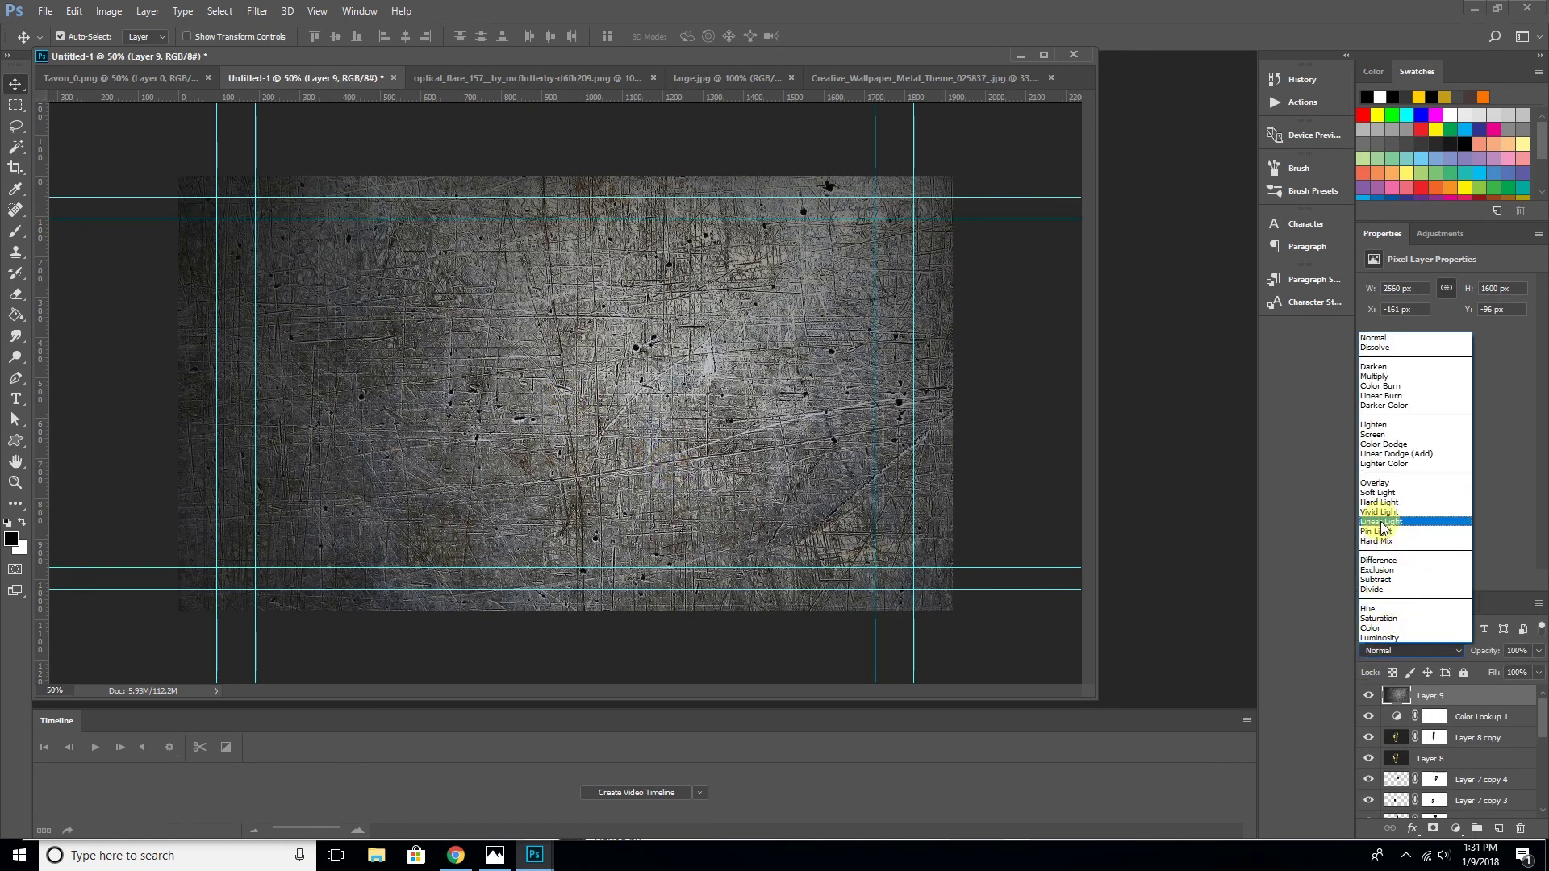
left_click(1377, 489)
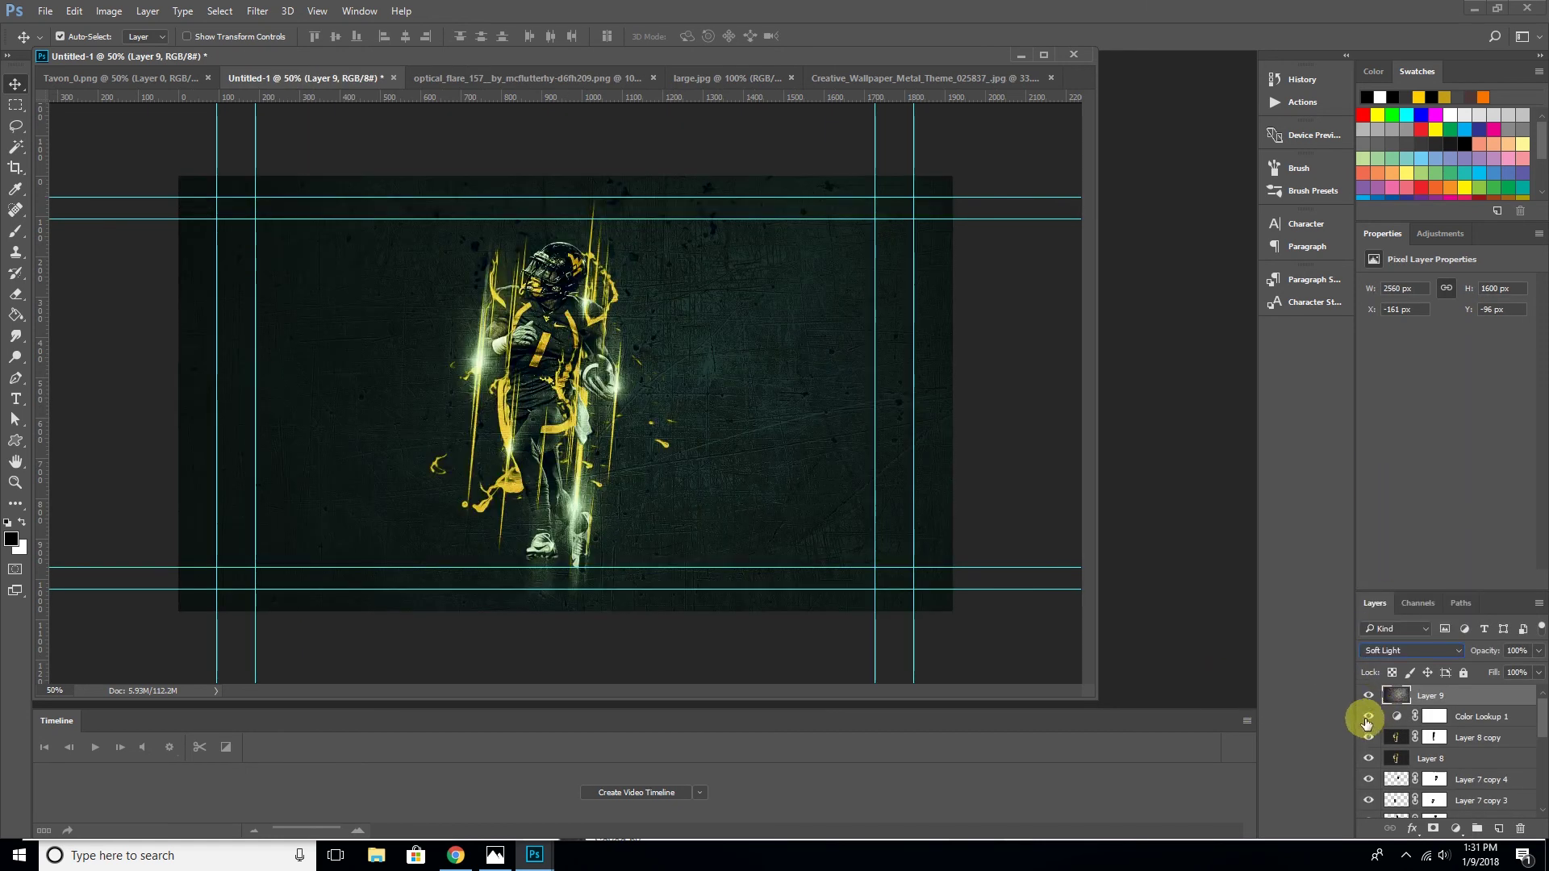
mouse_move(1389, 694)
left_mouse_down()
mouse_move(1397, 746)
mouse_move(1398, 730)
left_mouse_up()
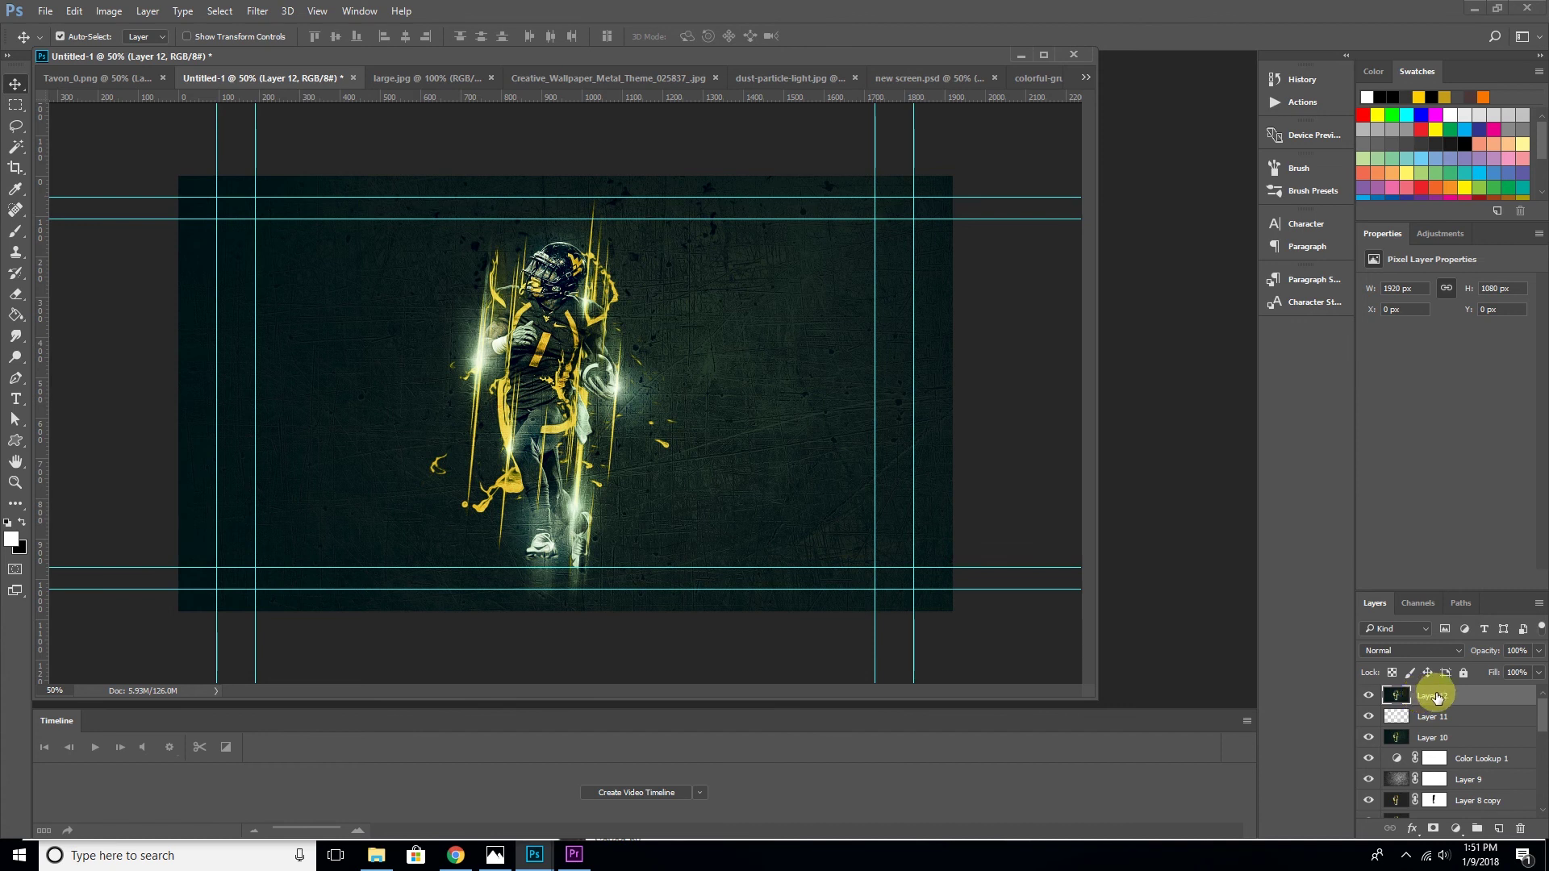
Duplicate Layer 12
right_click(1436, 697)
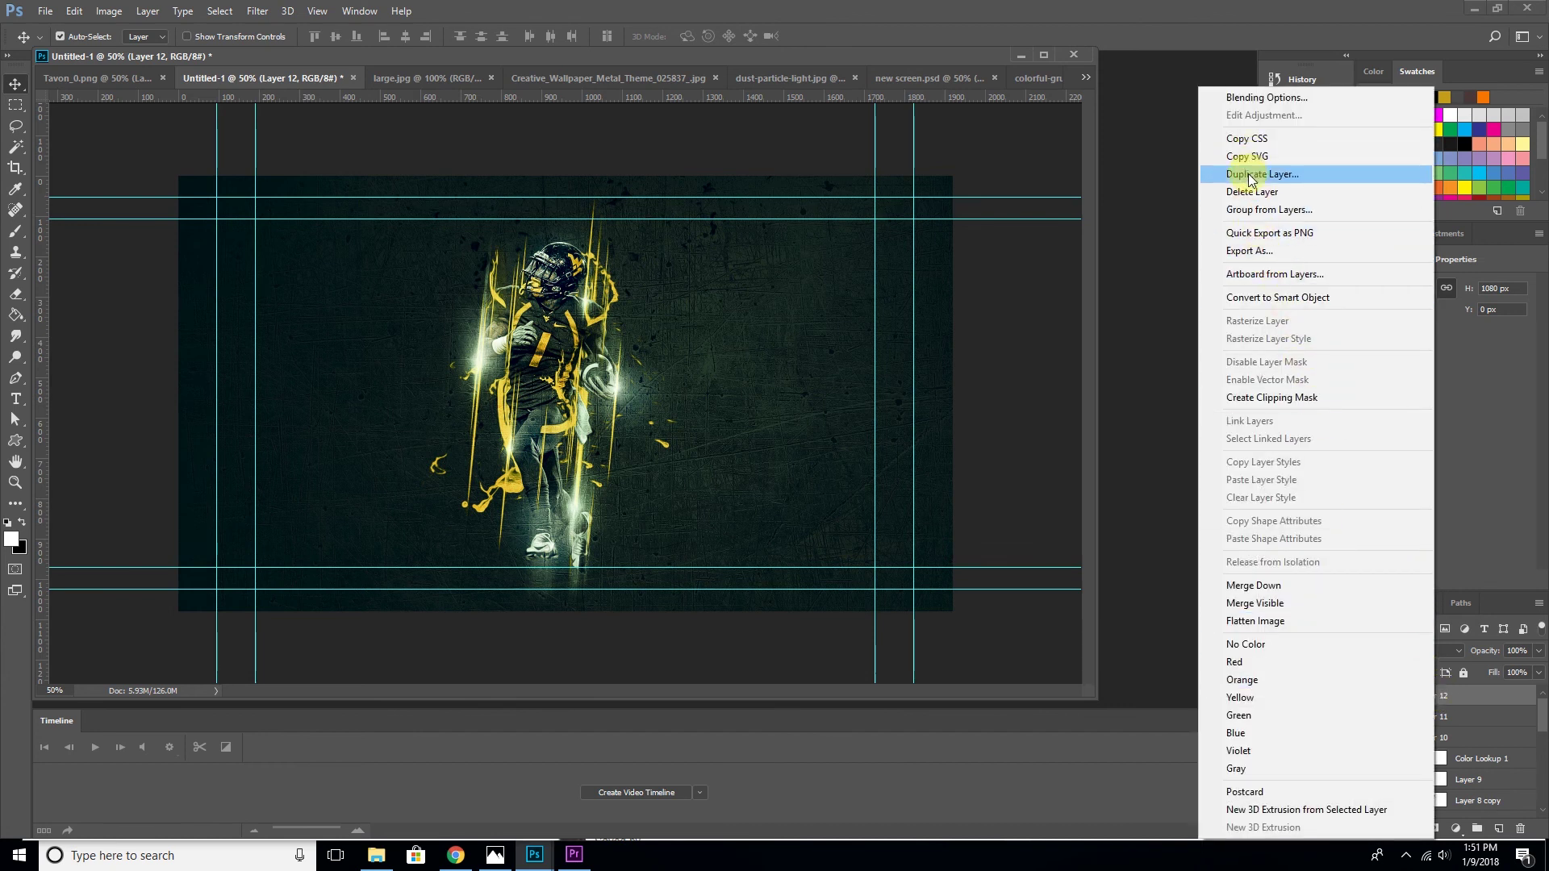
left_click(1248, 174)
left_click(919, 262)
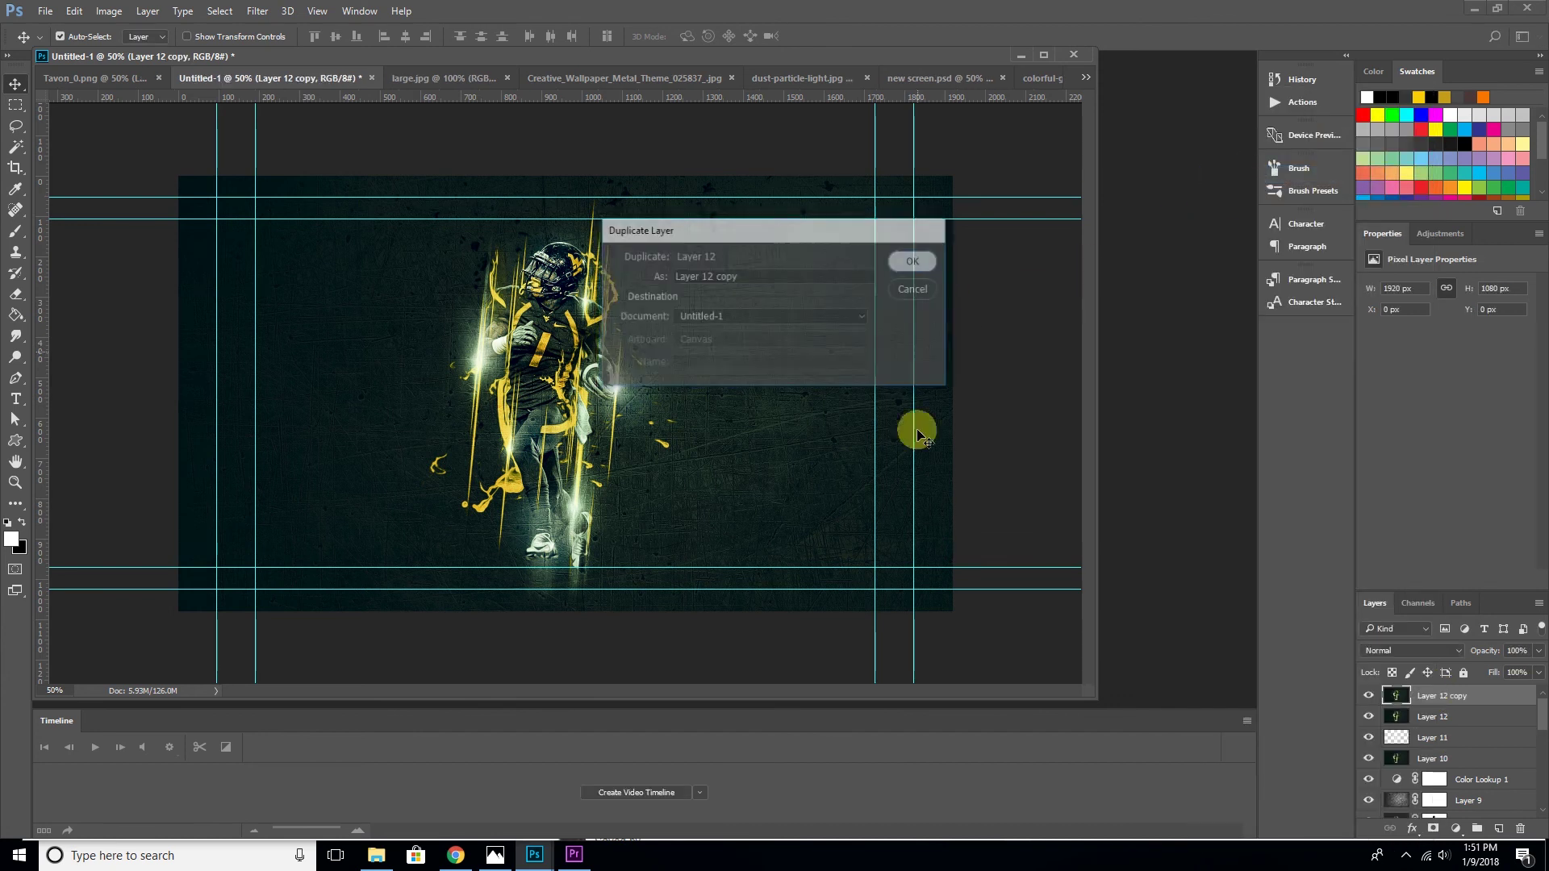
Apply Extrude Blocks (size 15, depth 150) to the copy and blend it in Hard Light
left_click(255, 11)
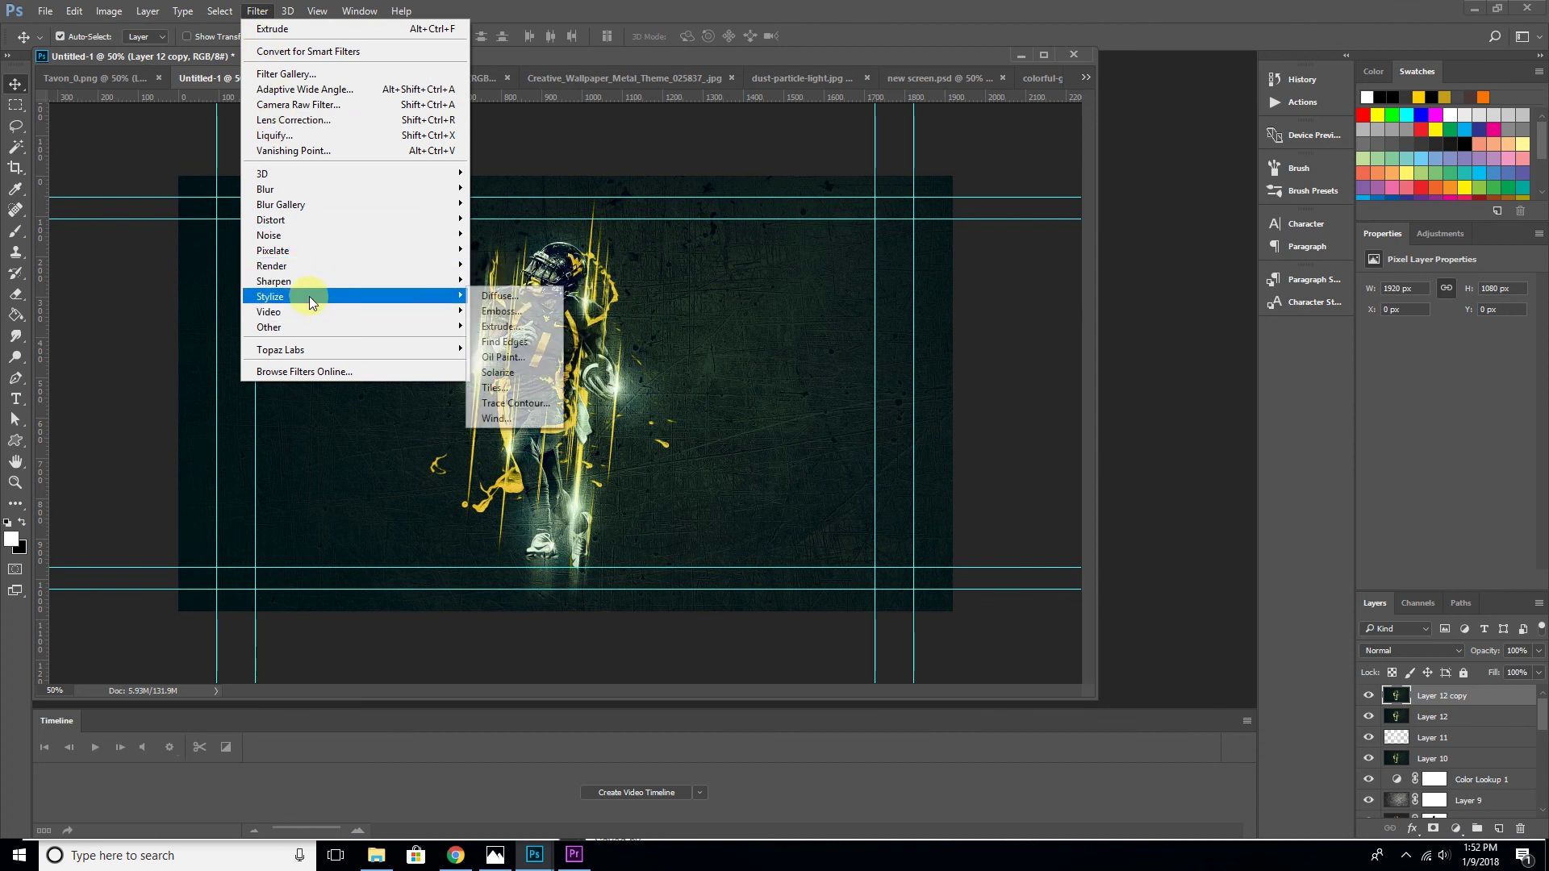
mouse_move(274, 297)
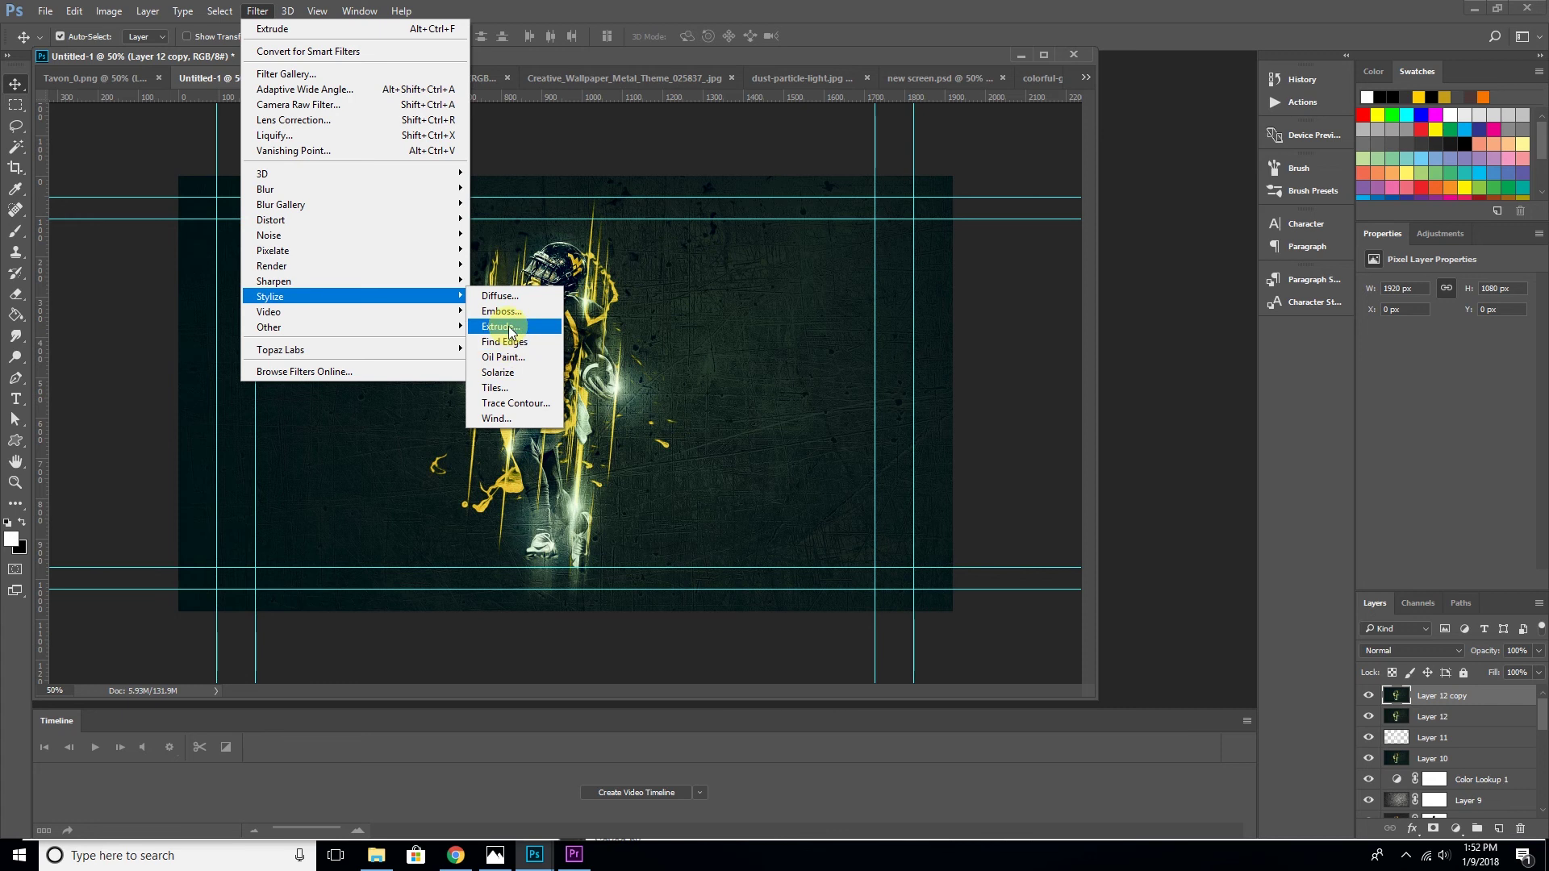
left_click(510, 331)
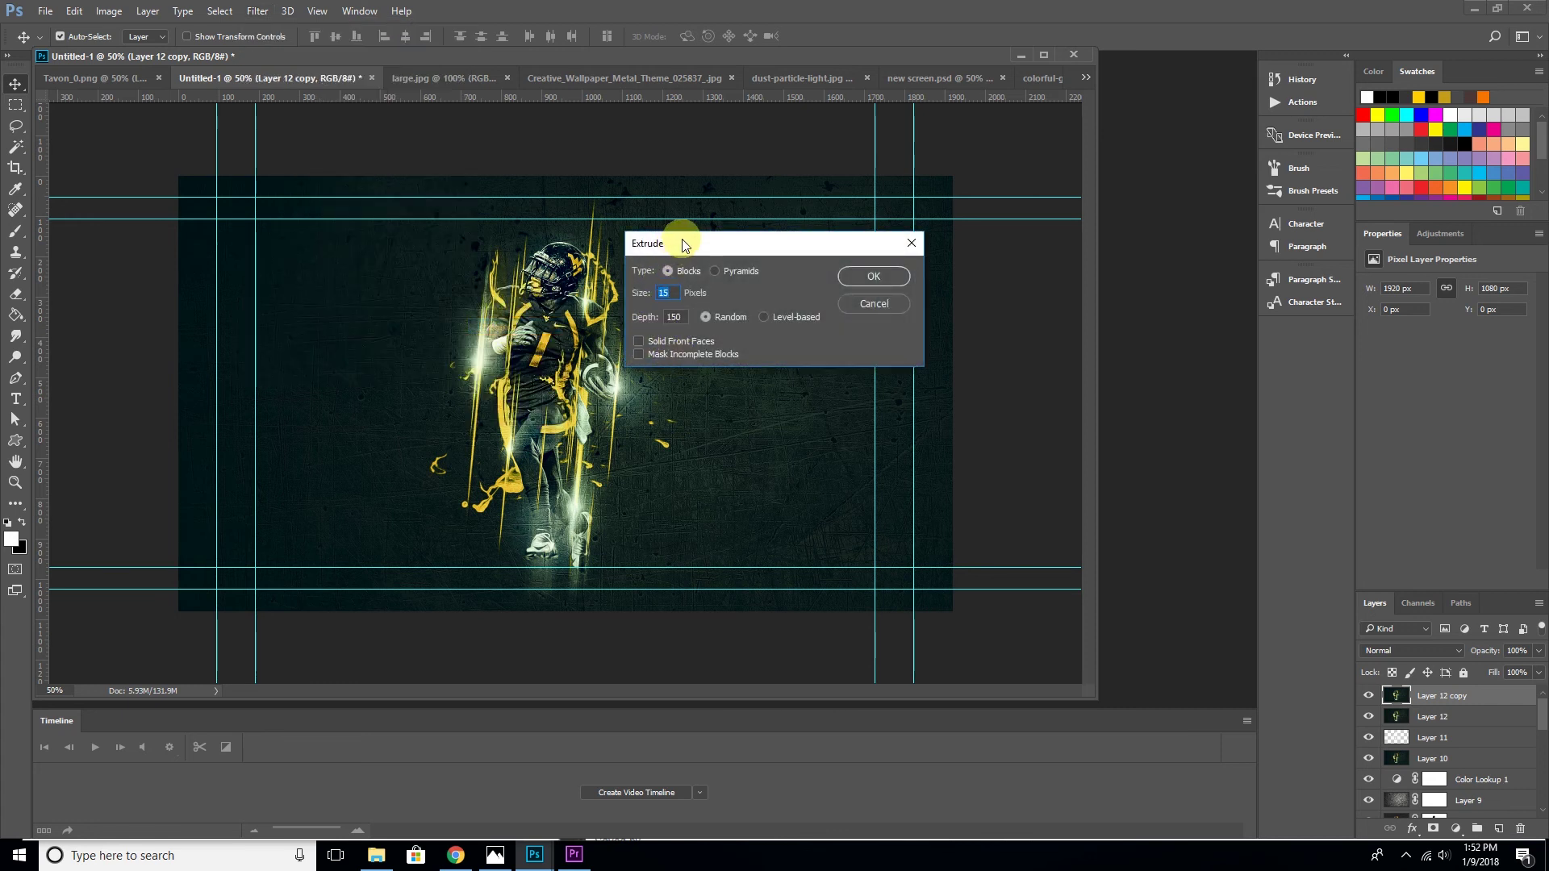
left_click_drag(685, 245, 800, 245)
double_click(786, 328)
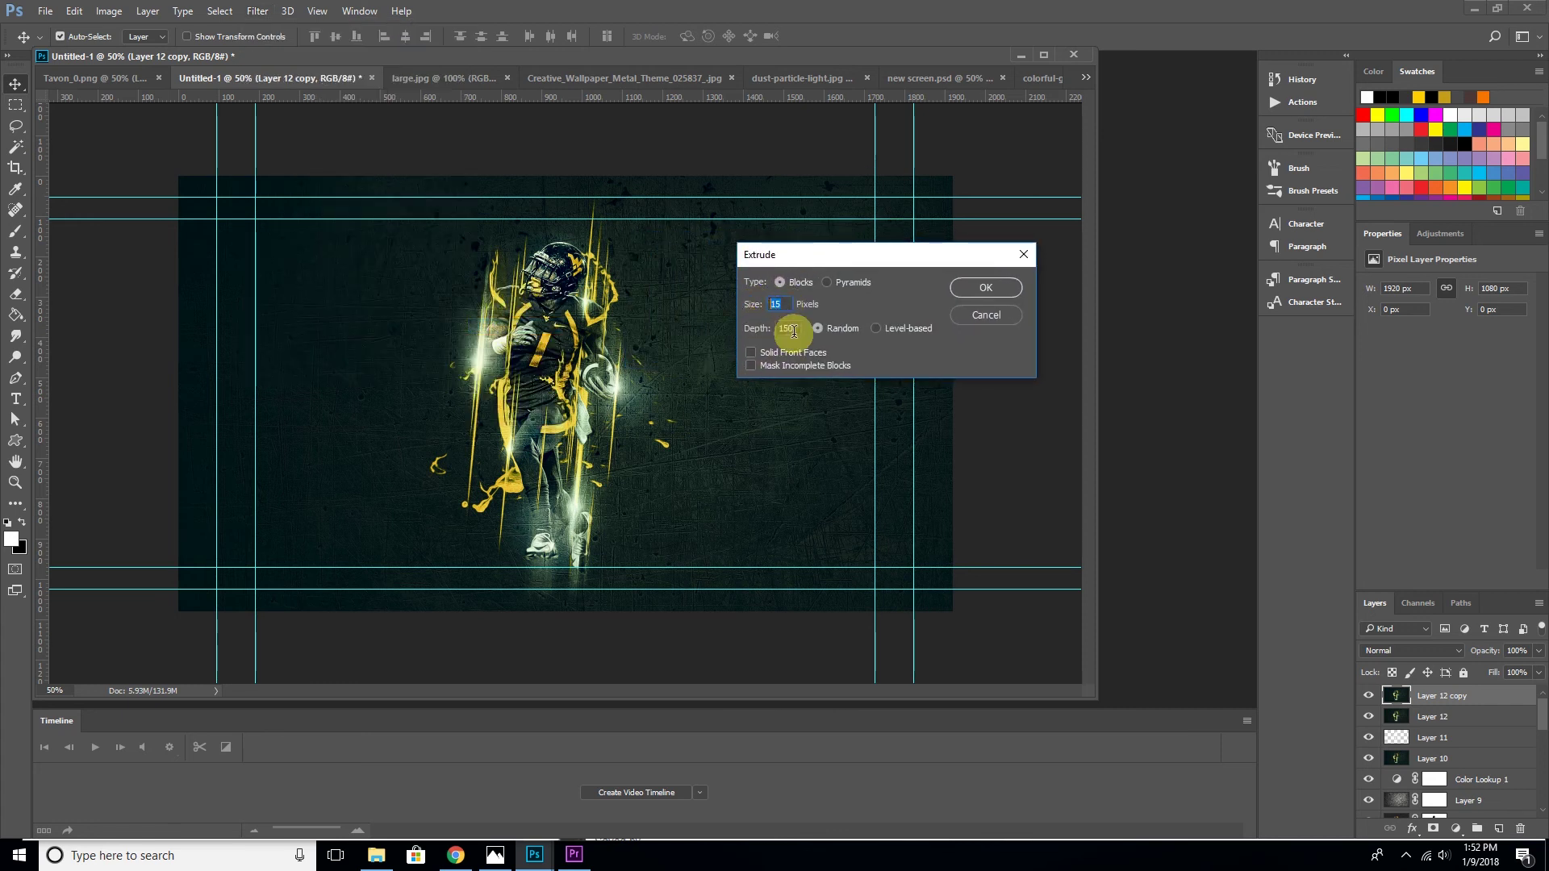
left_click(984, 290)
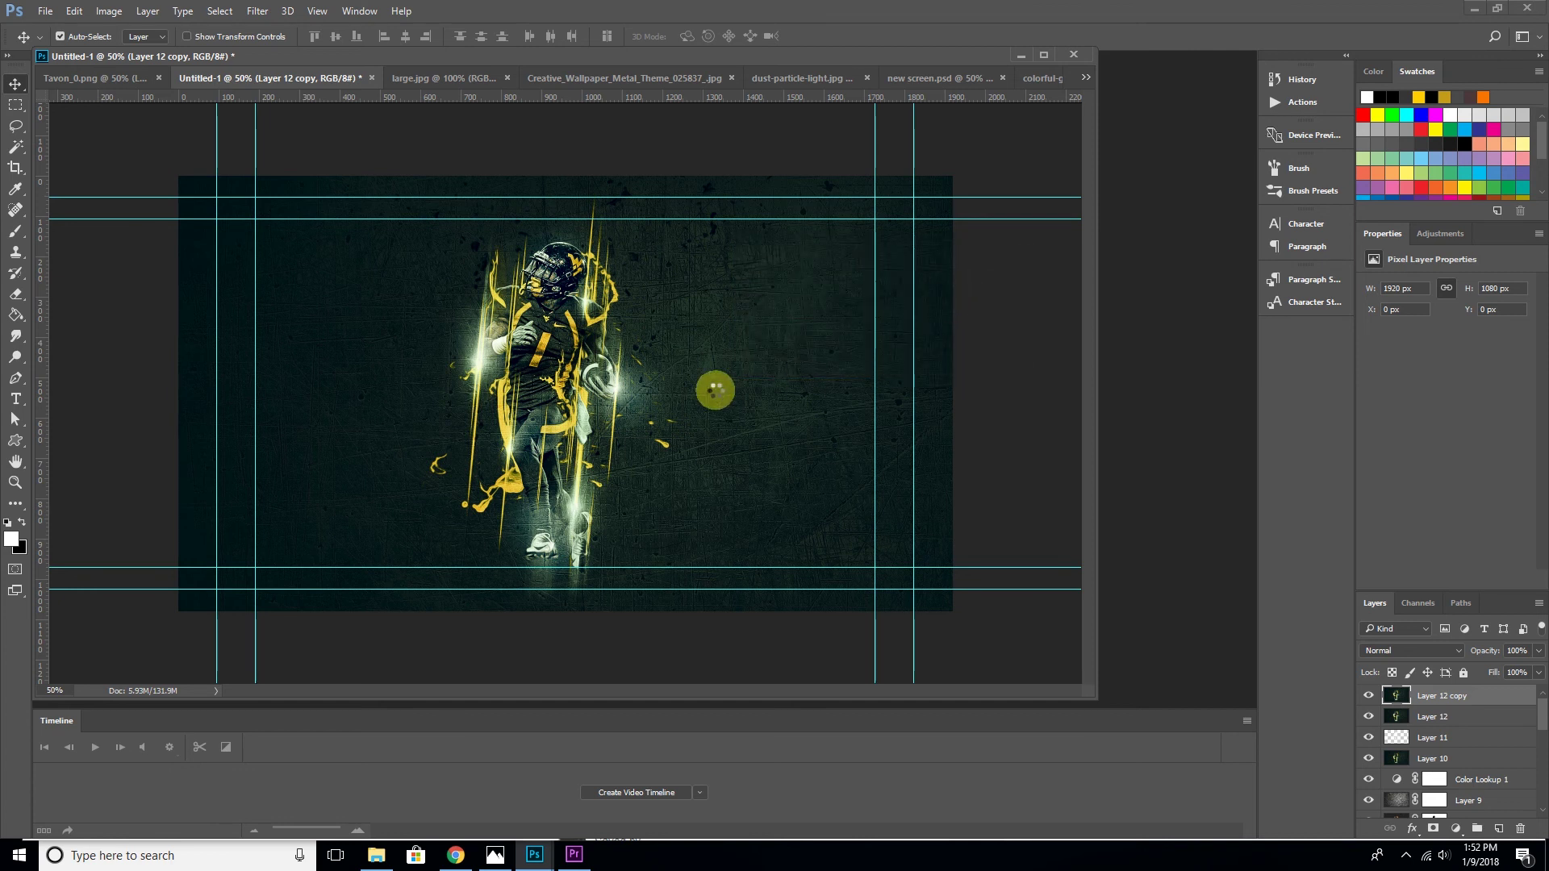
left_click(1376, 652)
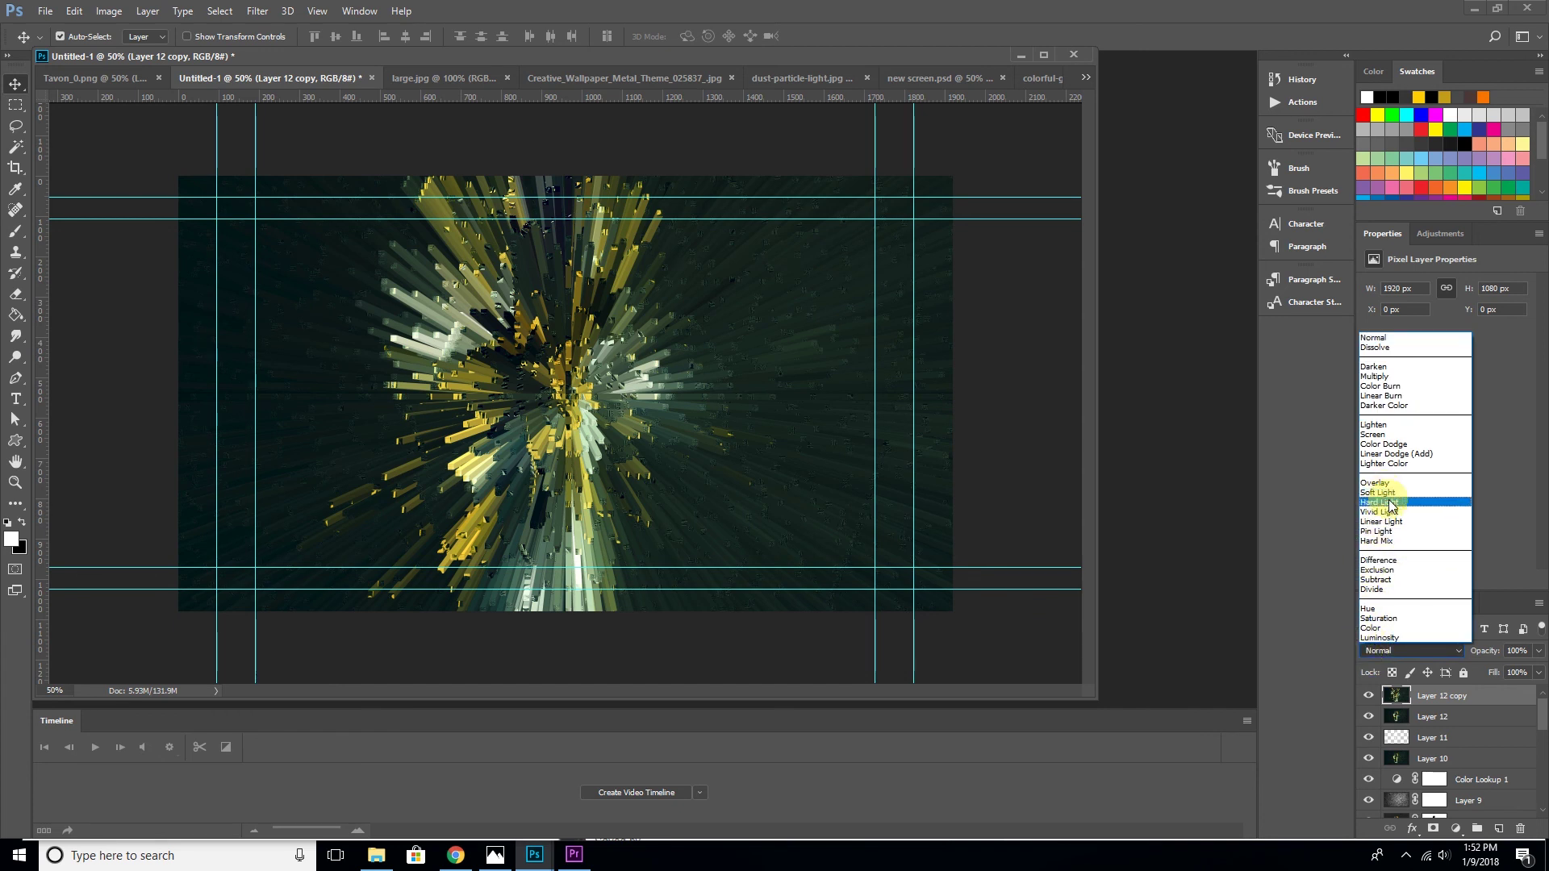
left_click(1382, 502)
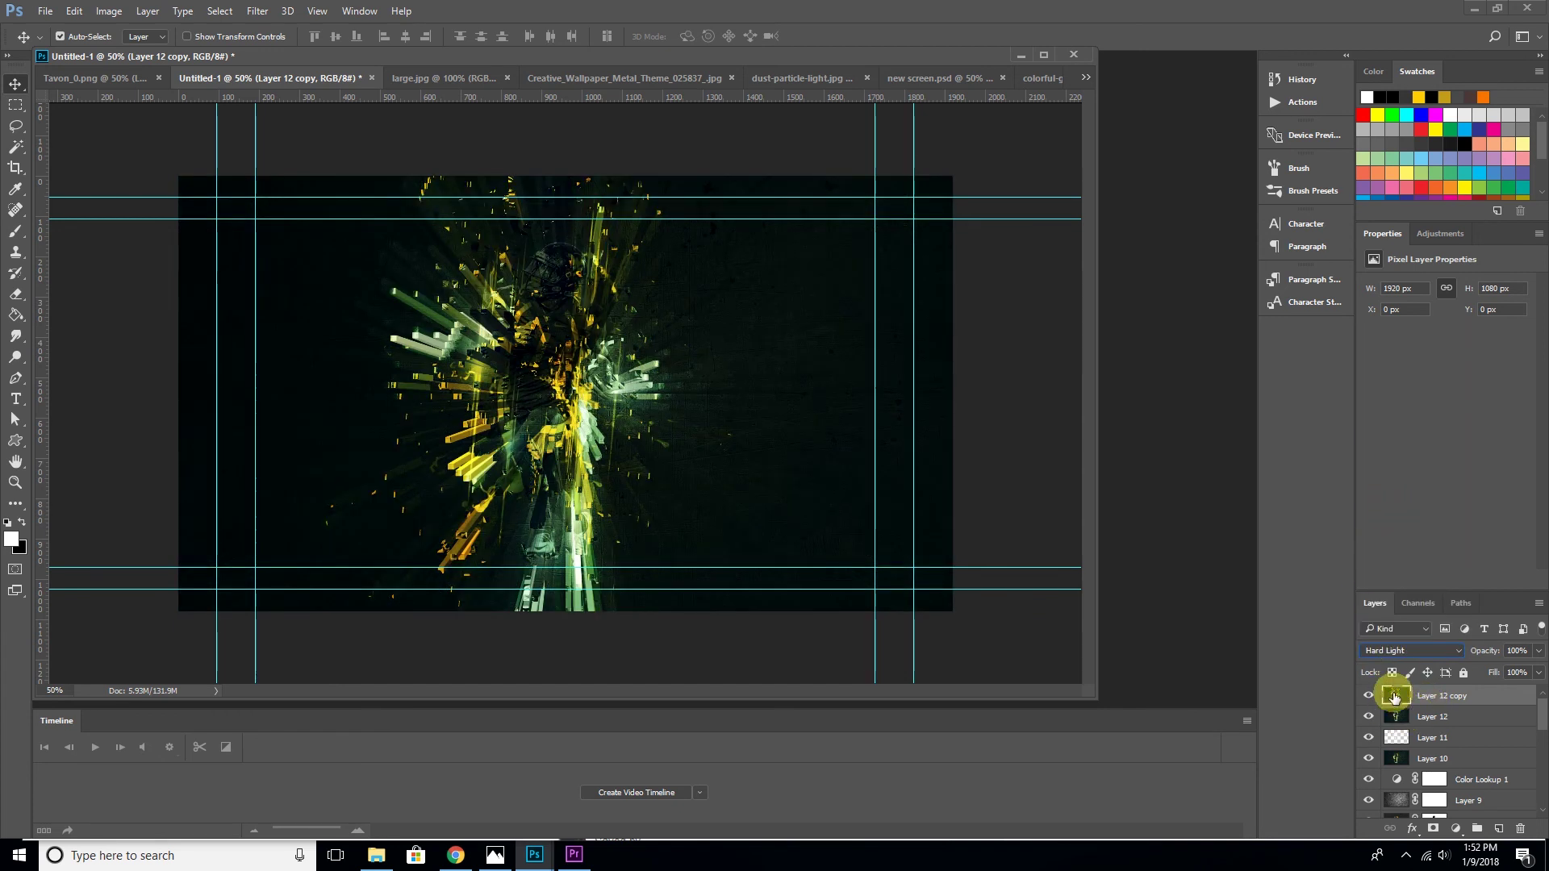
Add a layer mask and paint it with a large black brush to hide blocks beside the player
left_click(1433, 828)
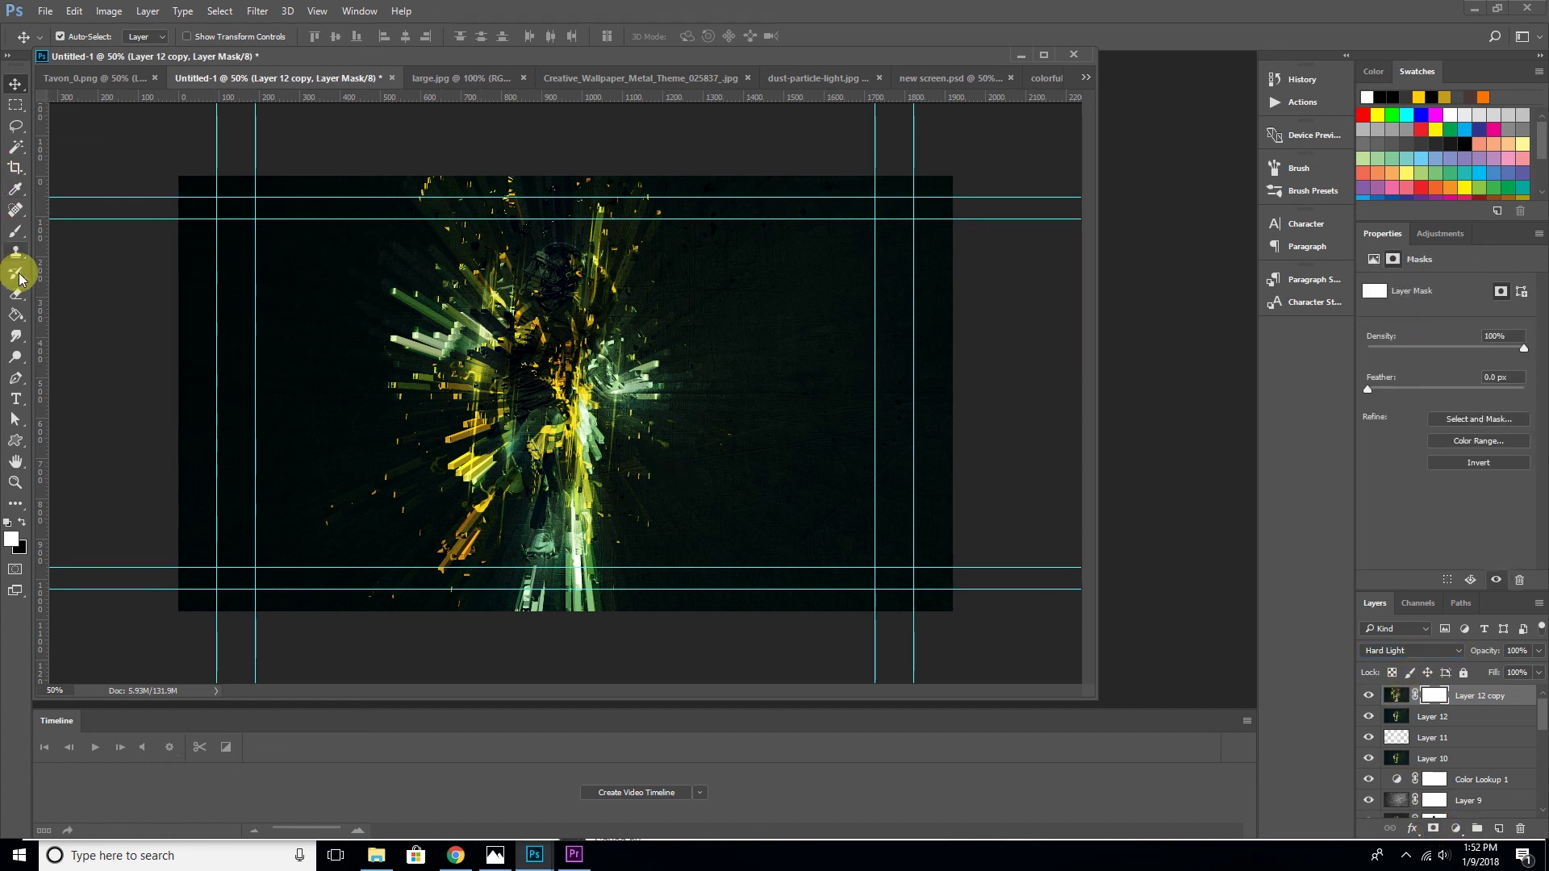
left_click(15, 234)
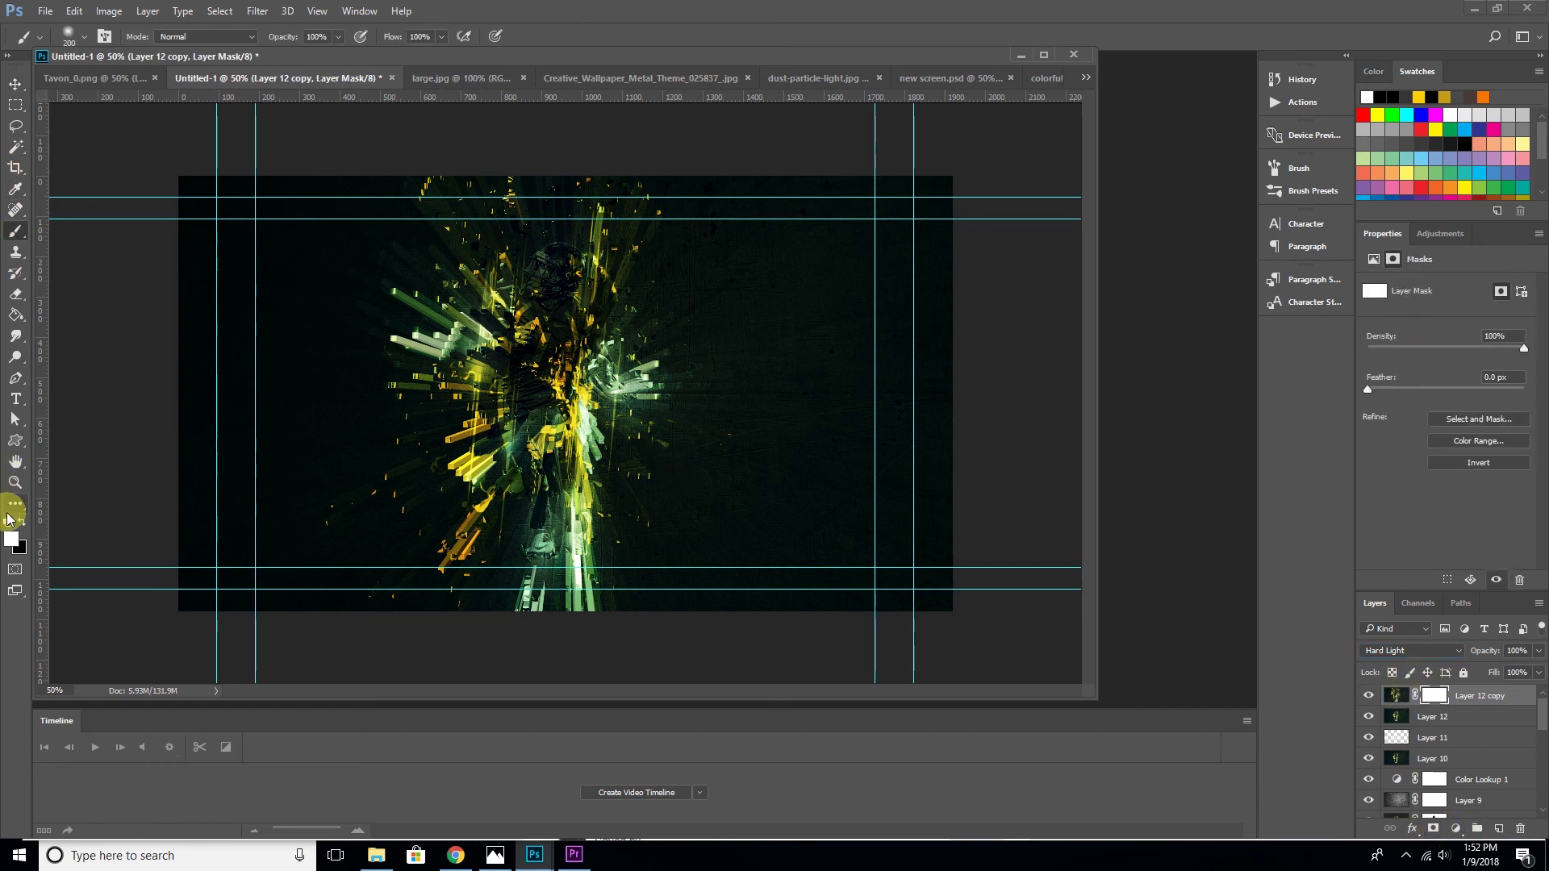
key("bracketright")
key("bracketright")
key("bracketright")
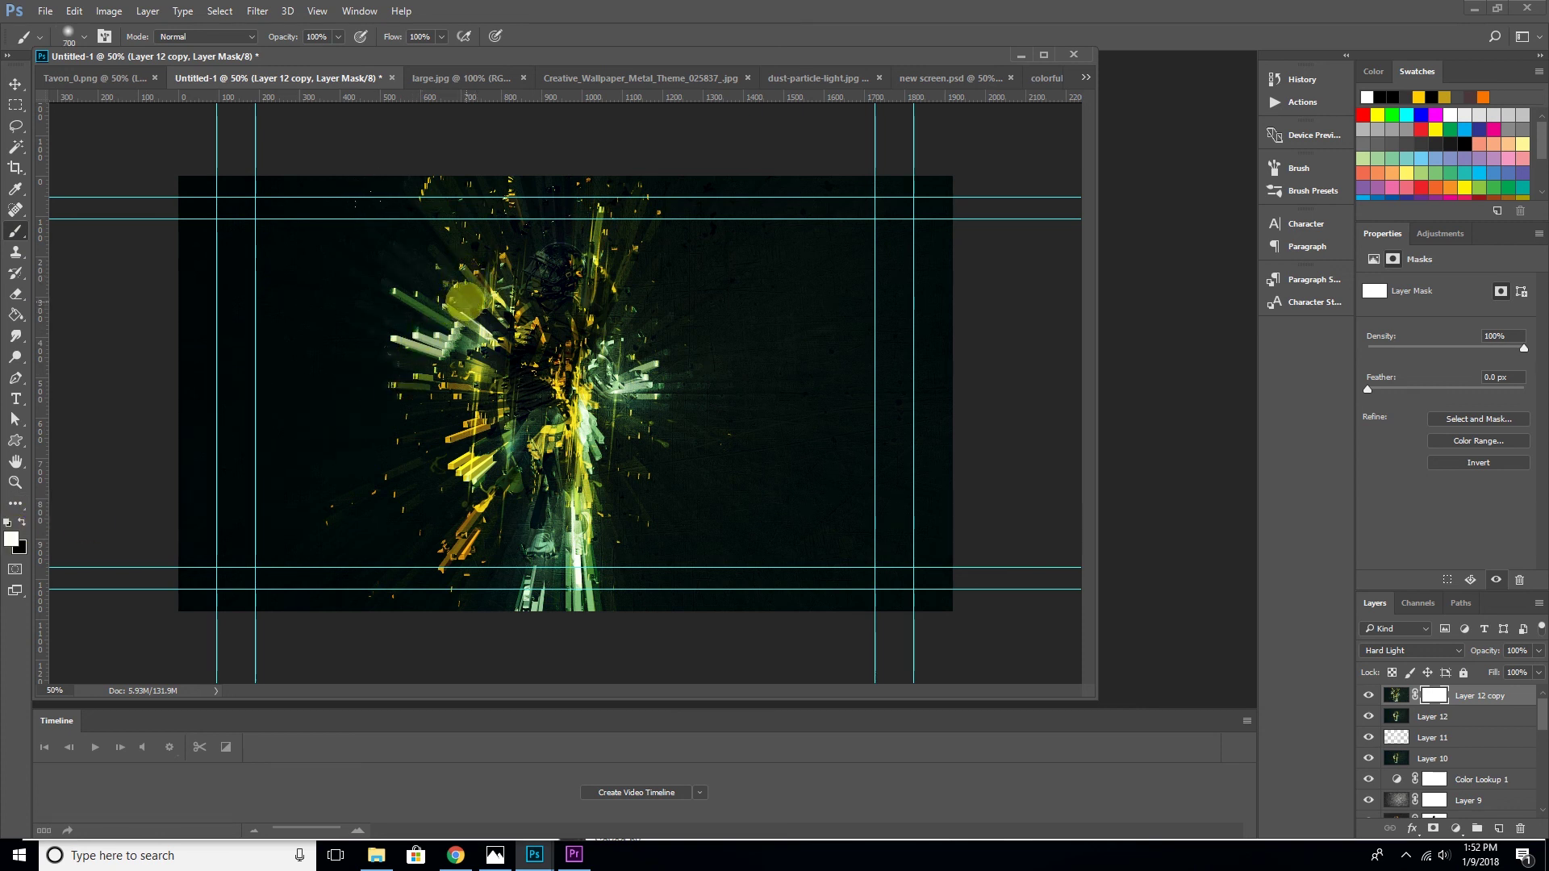
left_click(22, 524)
key("bracketright")
left_click_drag(415, 270, 414, 304)
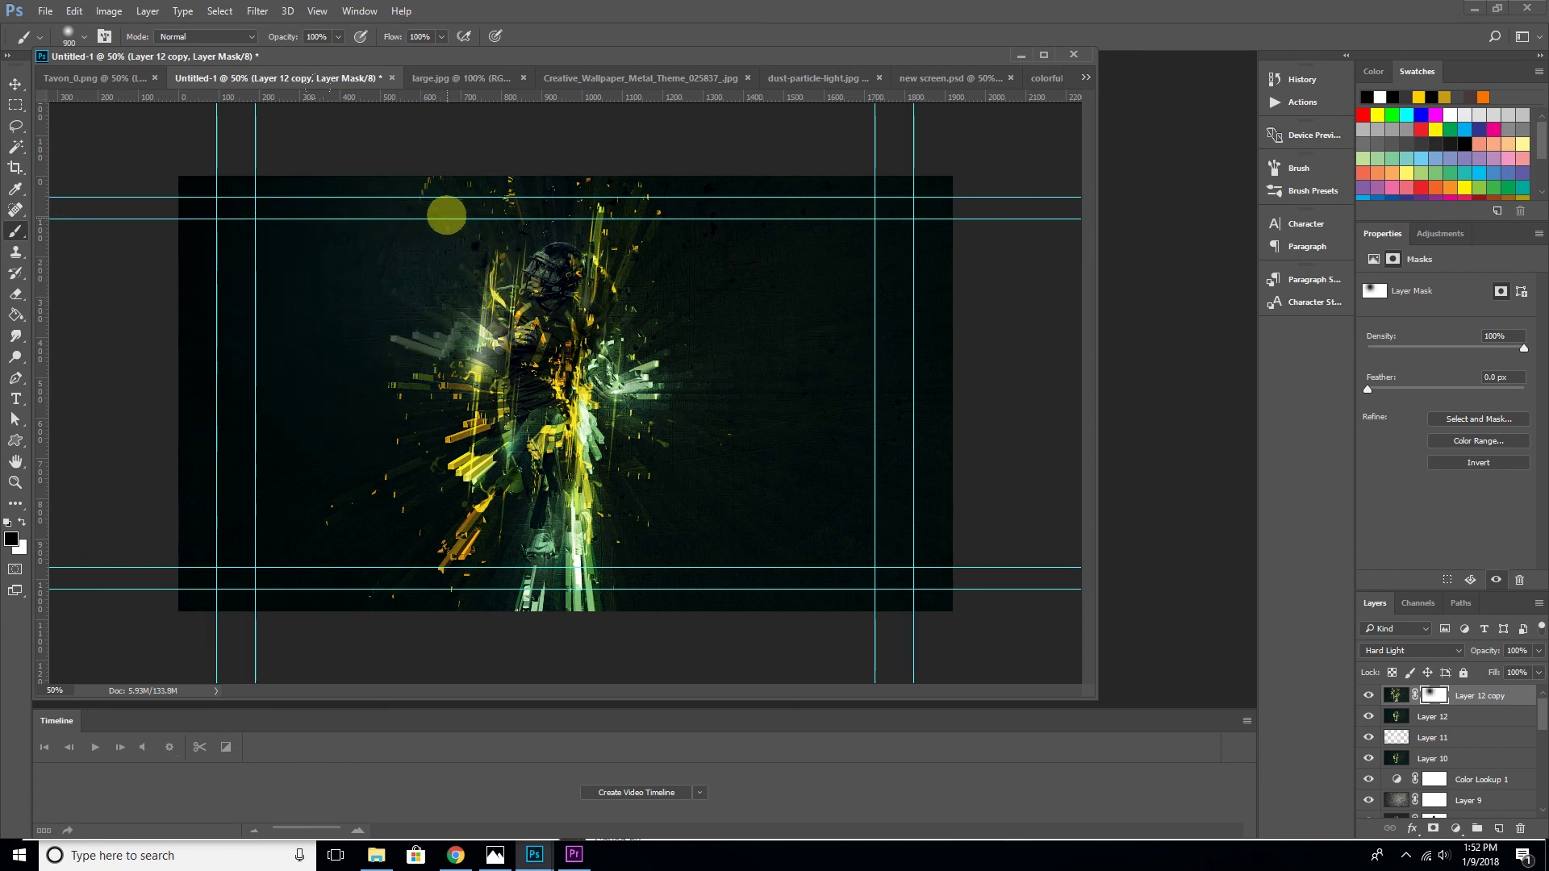
left_click_drag(364, 374, 148, 425)
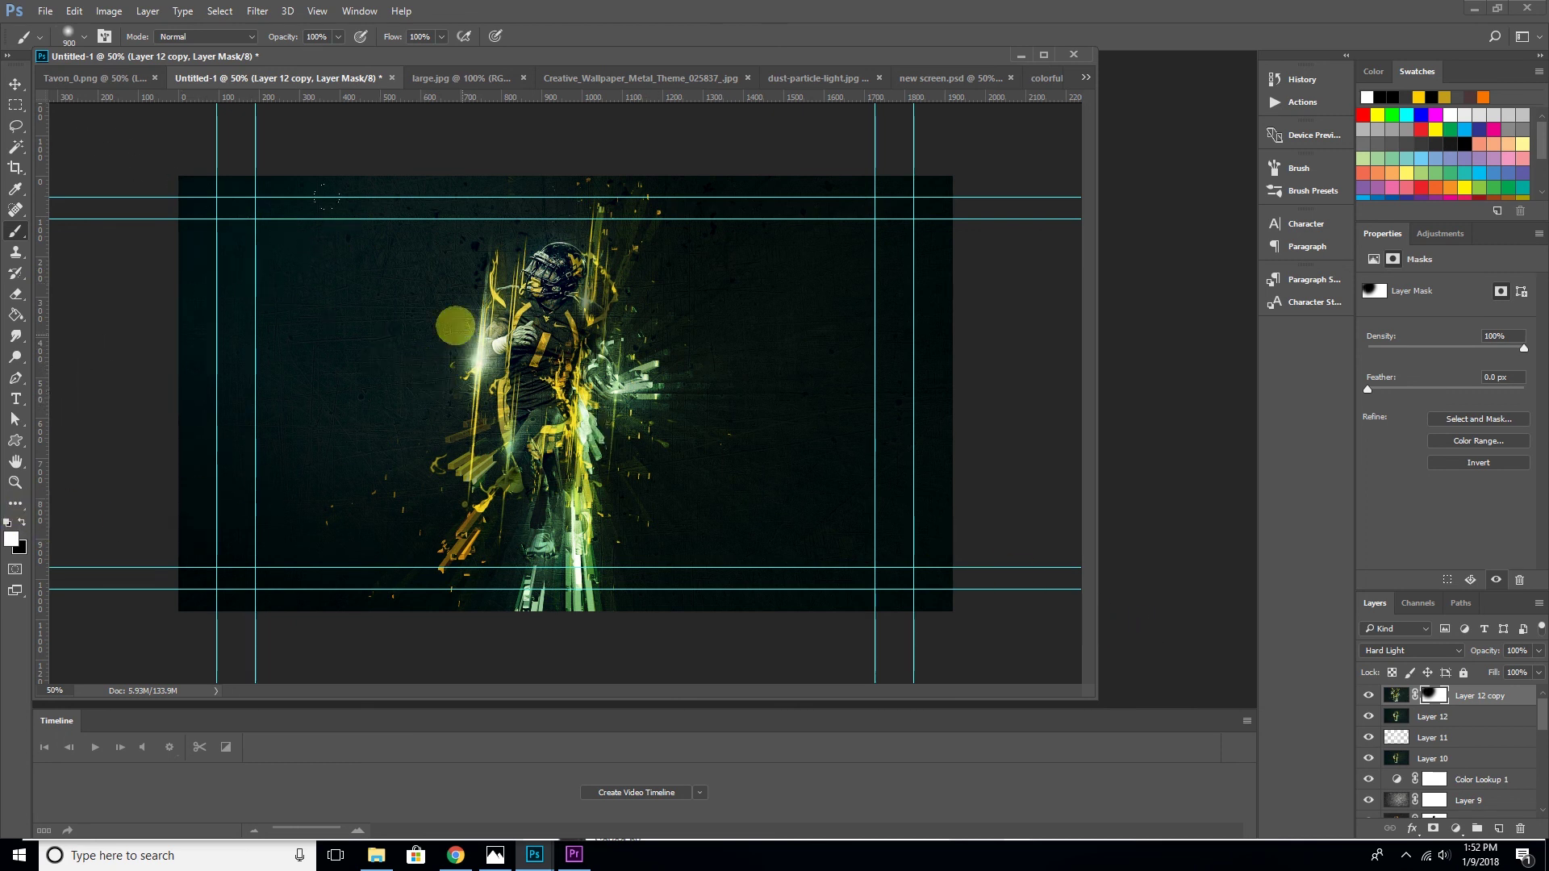
Dab at 52% brush opacity to soften streaks left of the player, then target the layer pixels
left_click(338, 38)
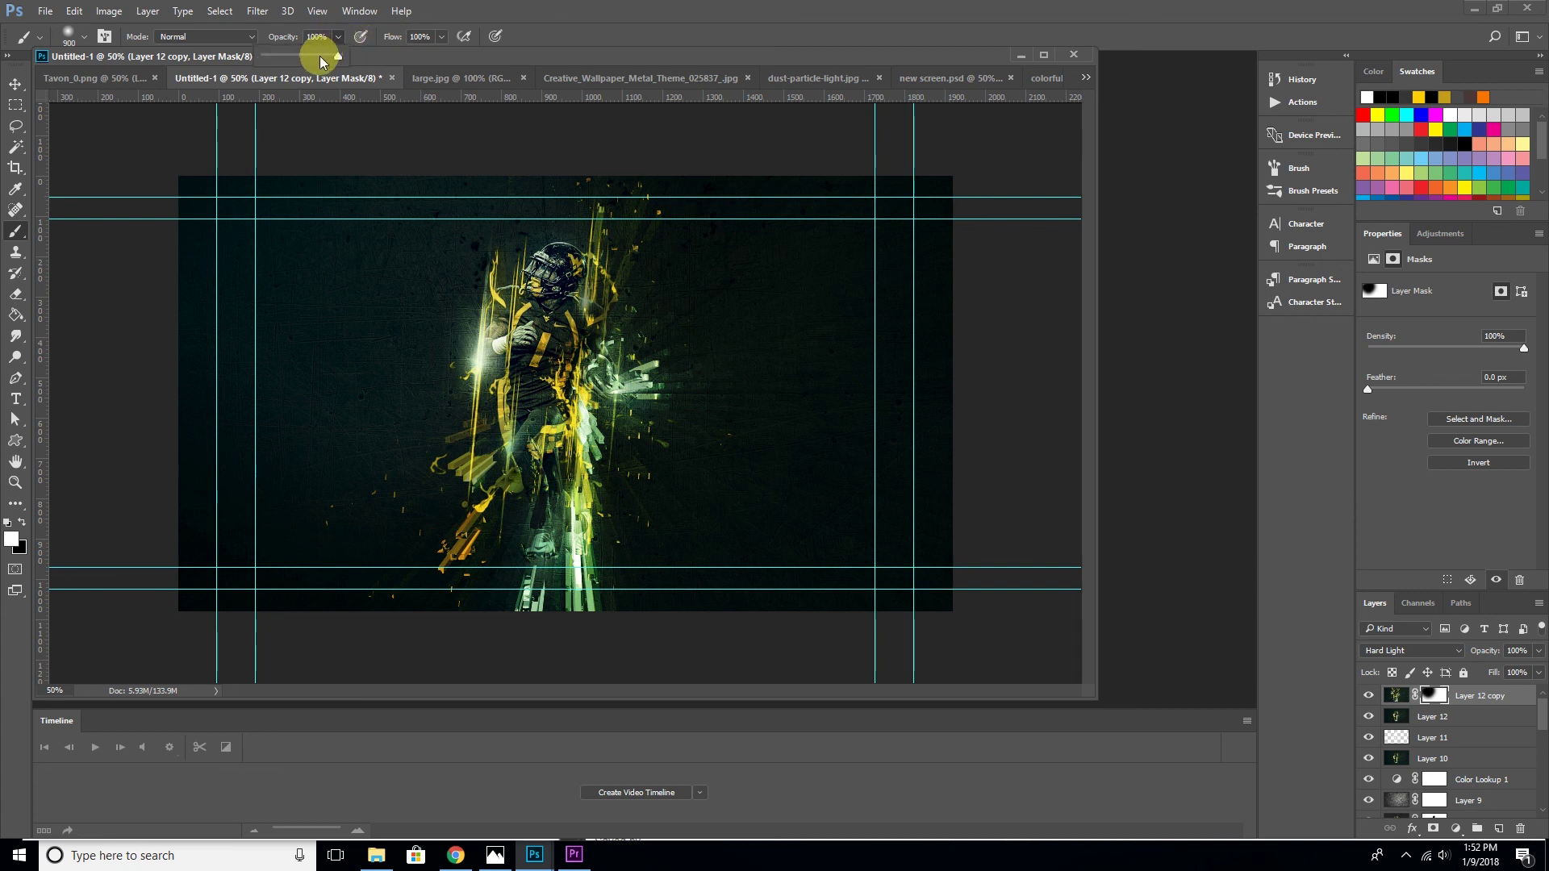
left_click_drag(305, 58, 303, 58)
left_click(415, 346)
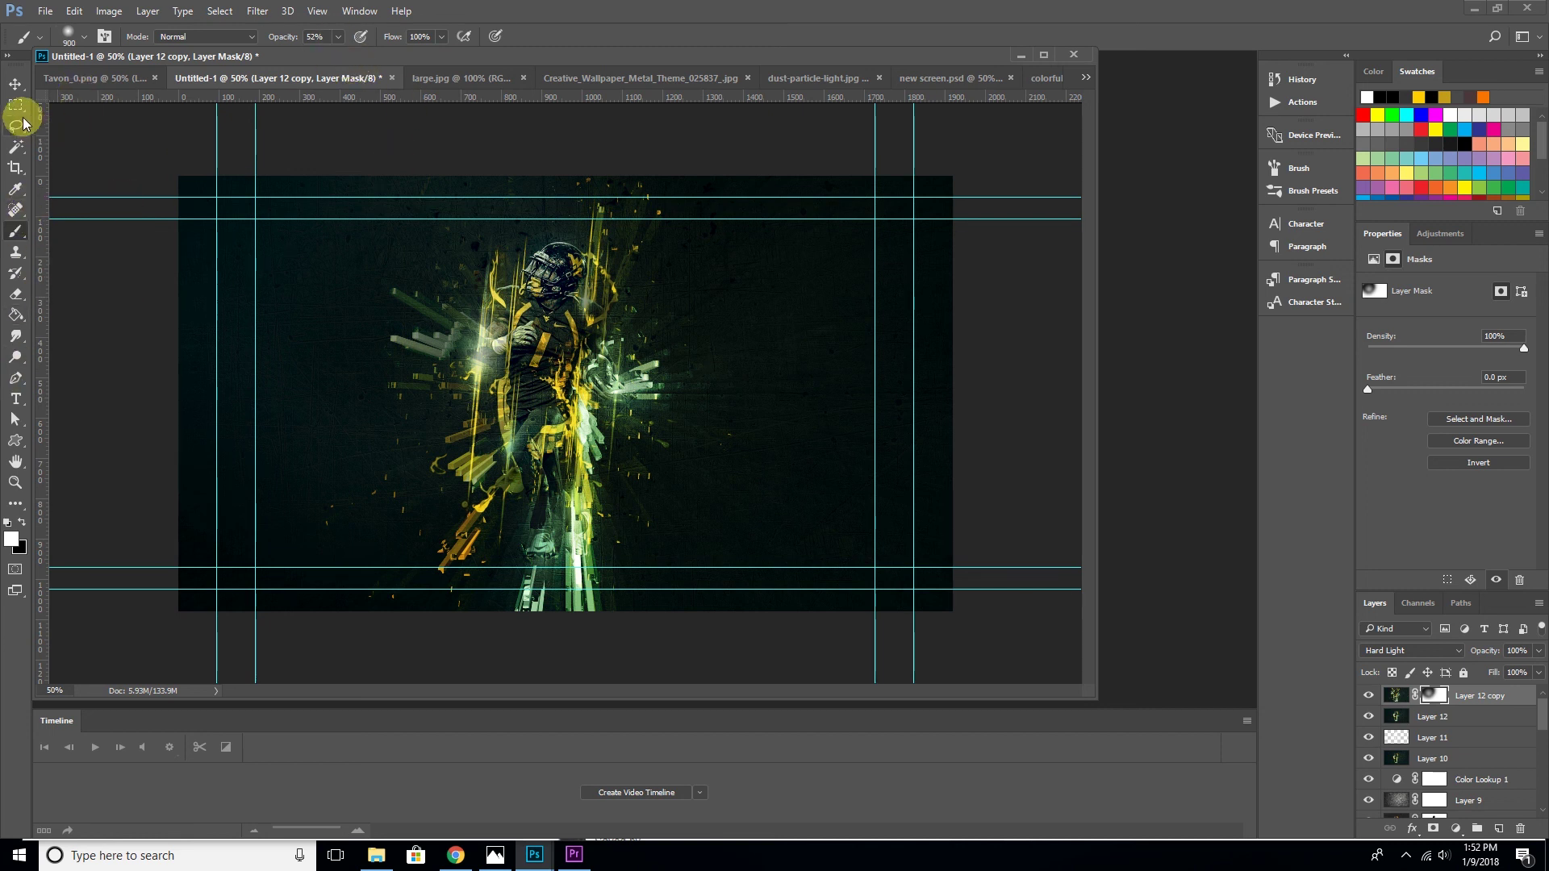
left_click(16, 83)
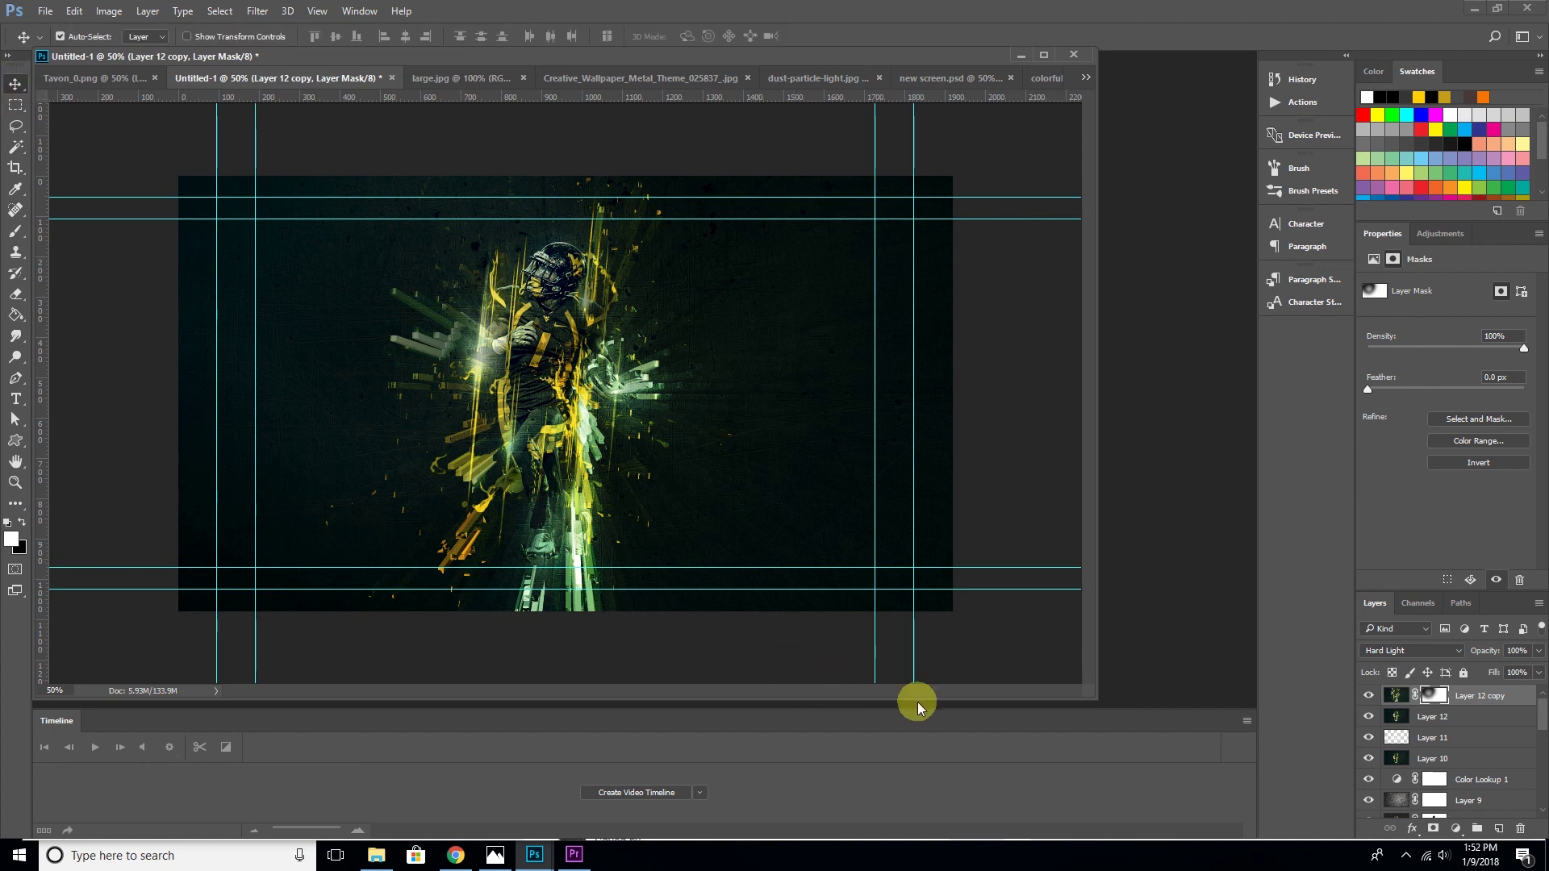
left_click(1396, 697)
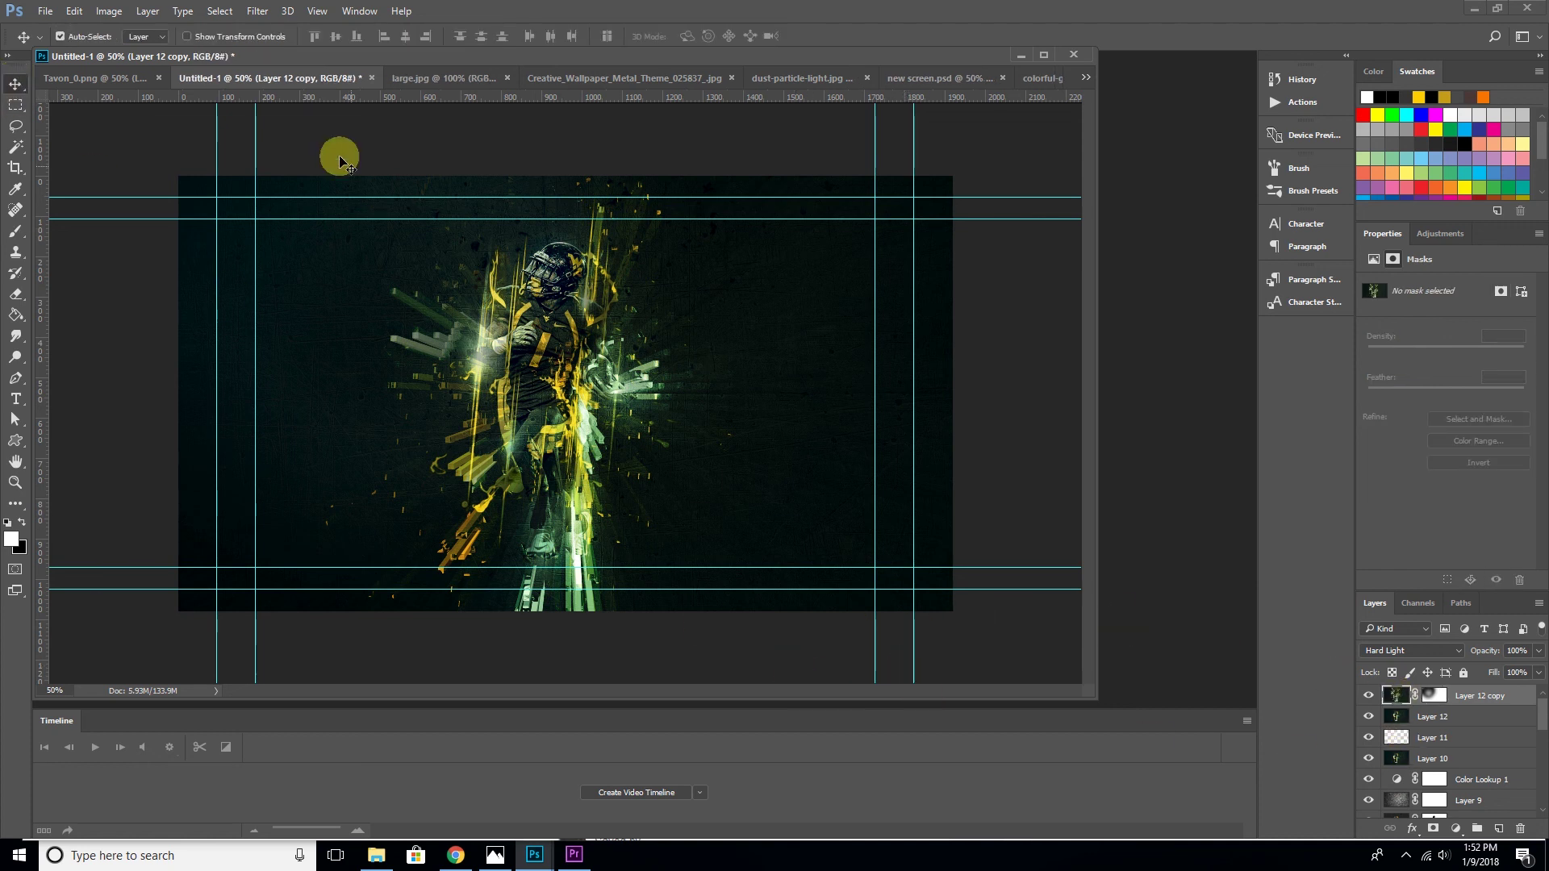
left_click(257, 11)
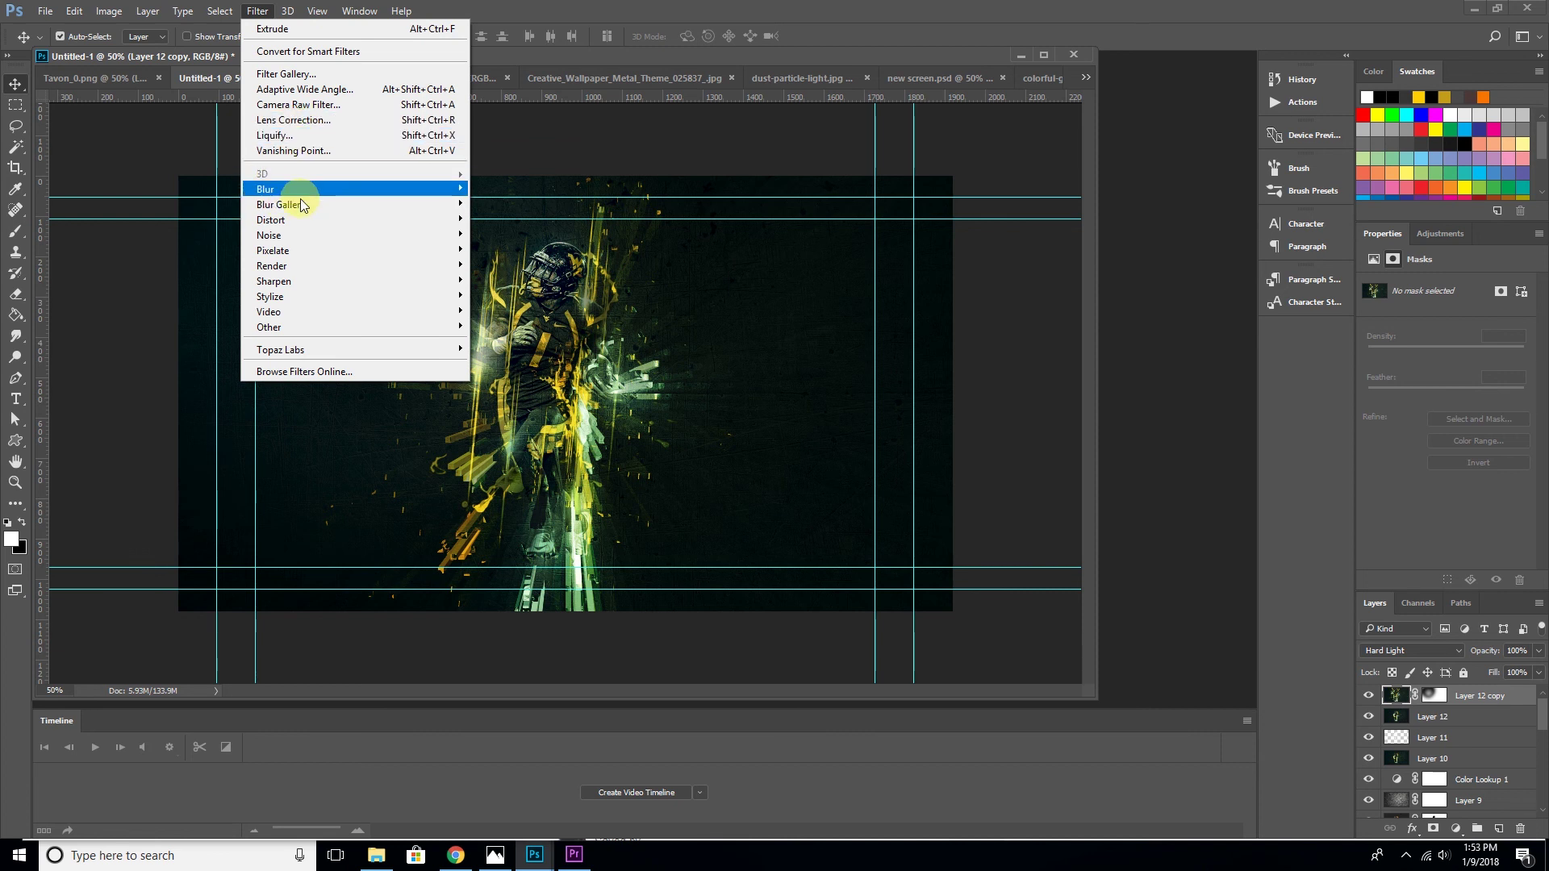
In Camera Raw HSL, boost Yellows saturation and shift the Yellows hue toward orange
left_click(313, 104)
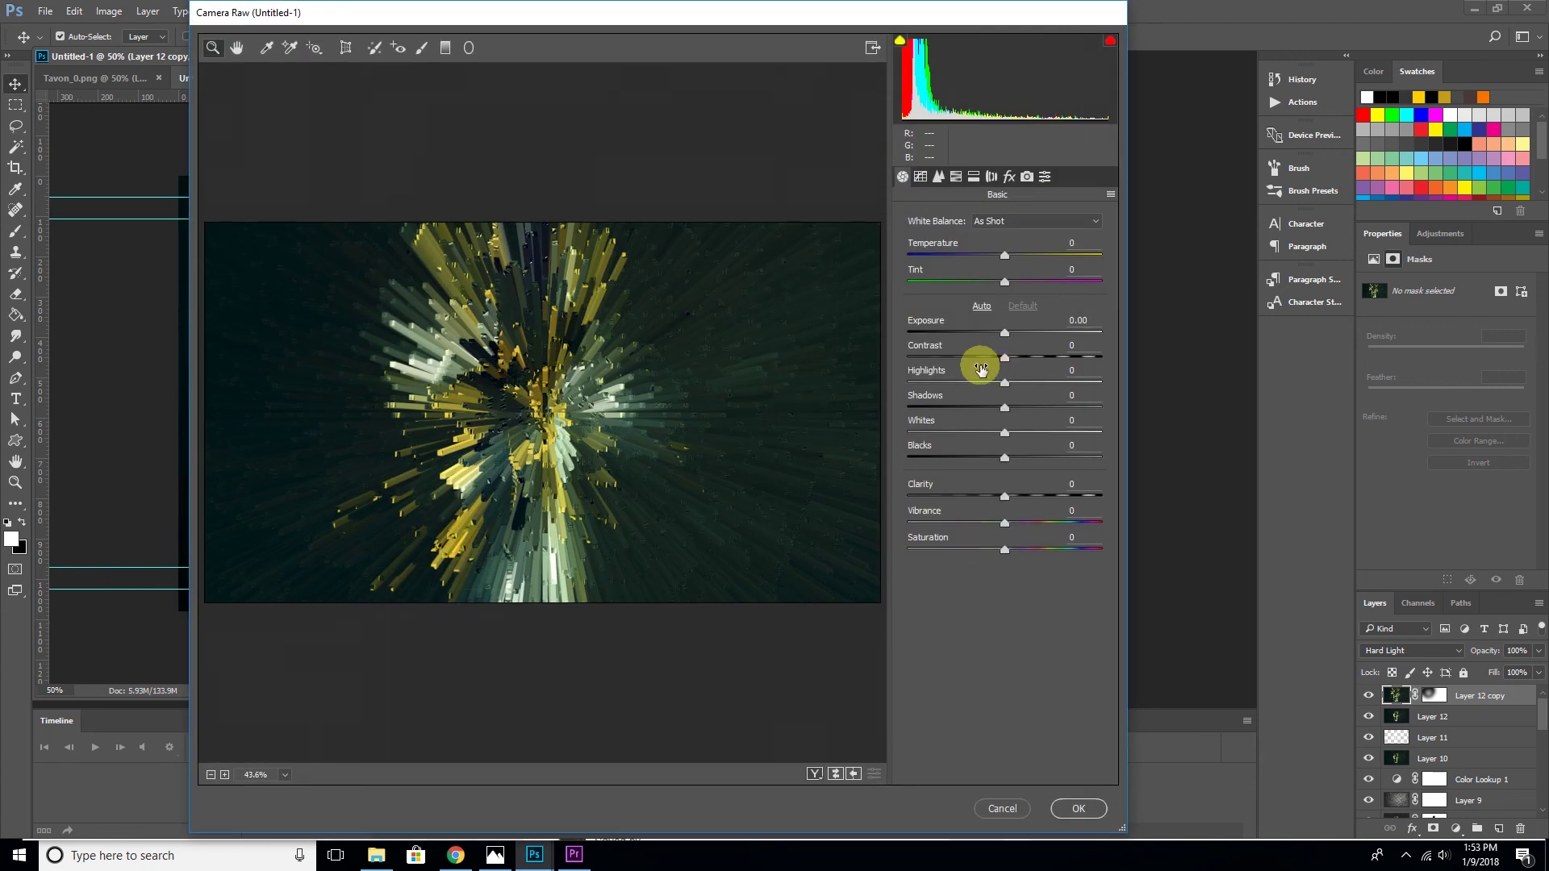
key("ctrl+alt+4")
left_click_drag(1004, 357, 1094, 372)
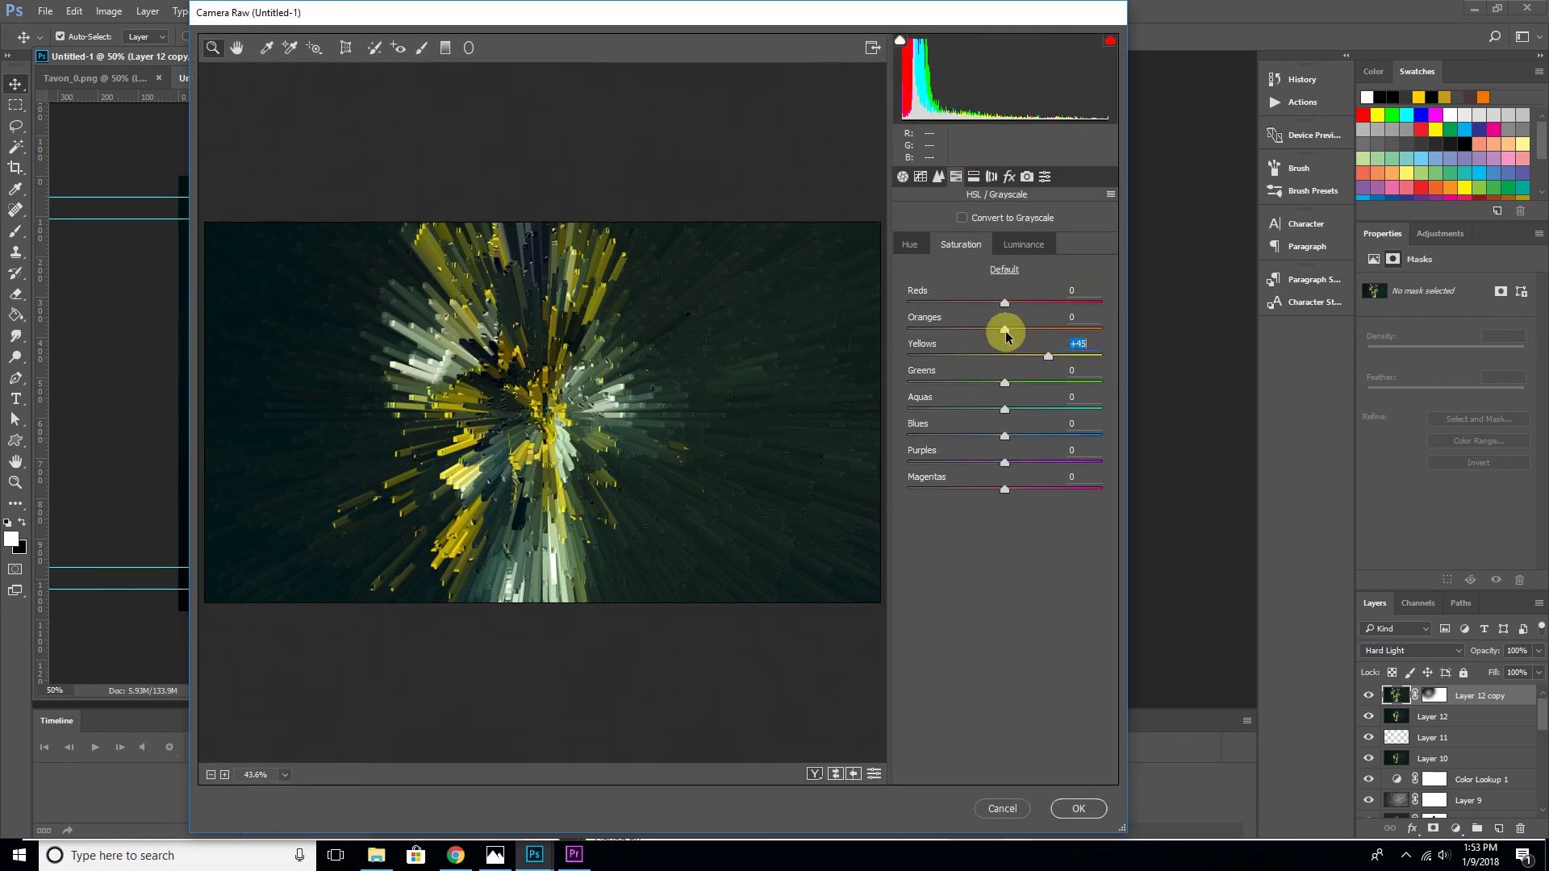
left_click(910, 245)
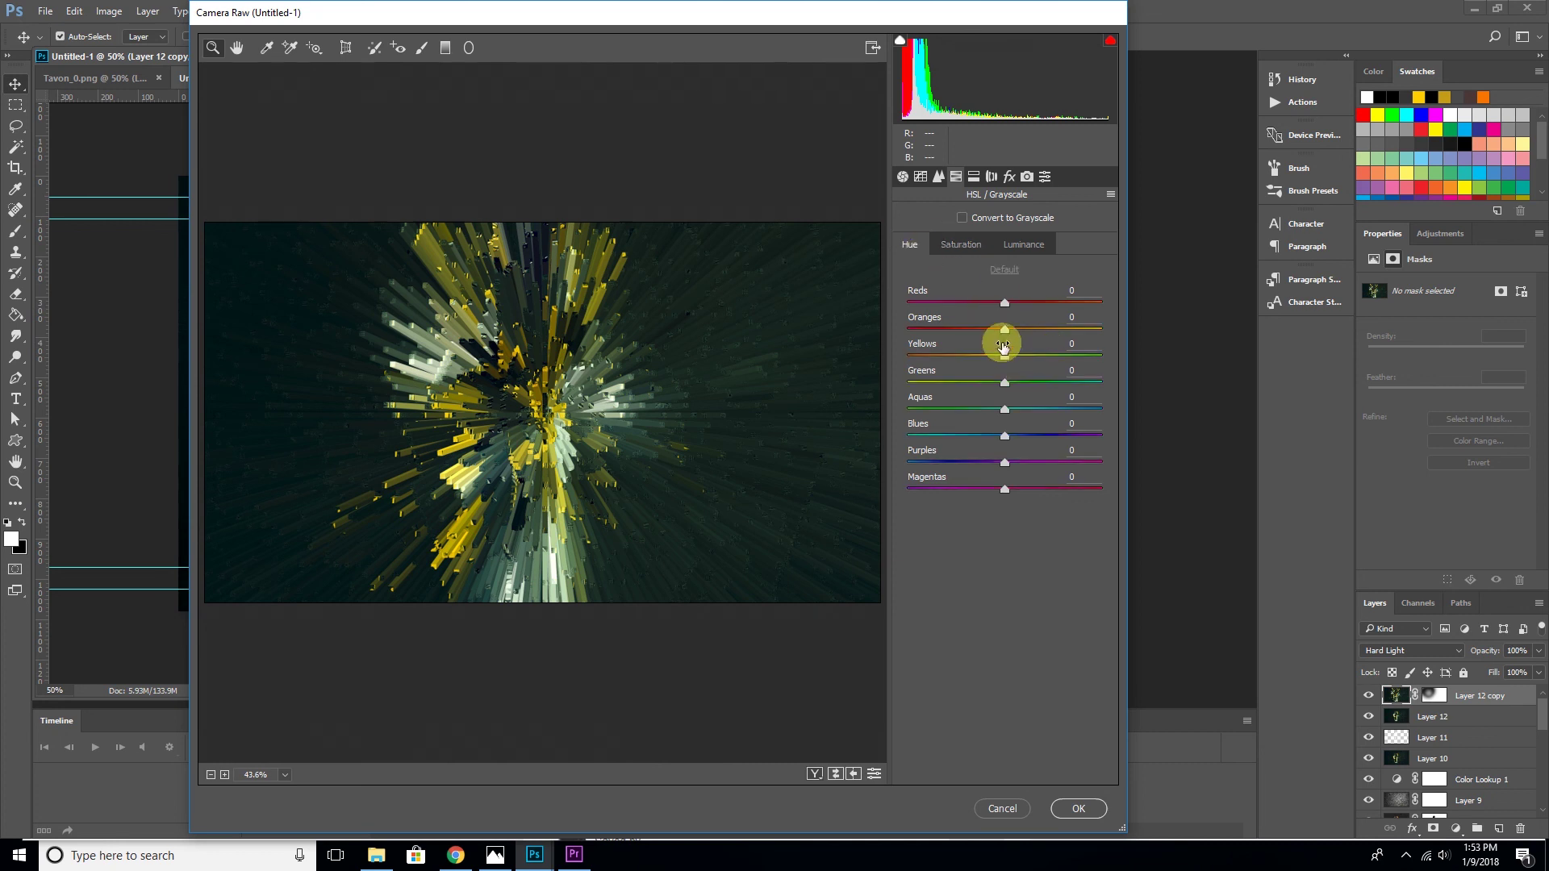
left_click_drag(1001, 360, 938, 371)
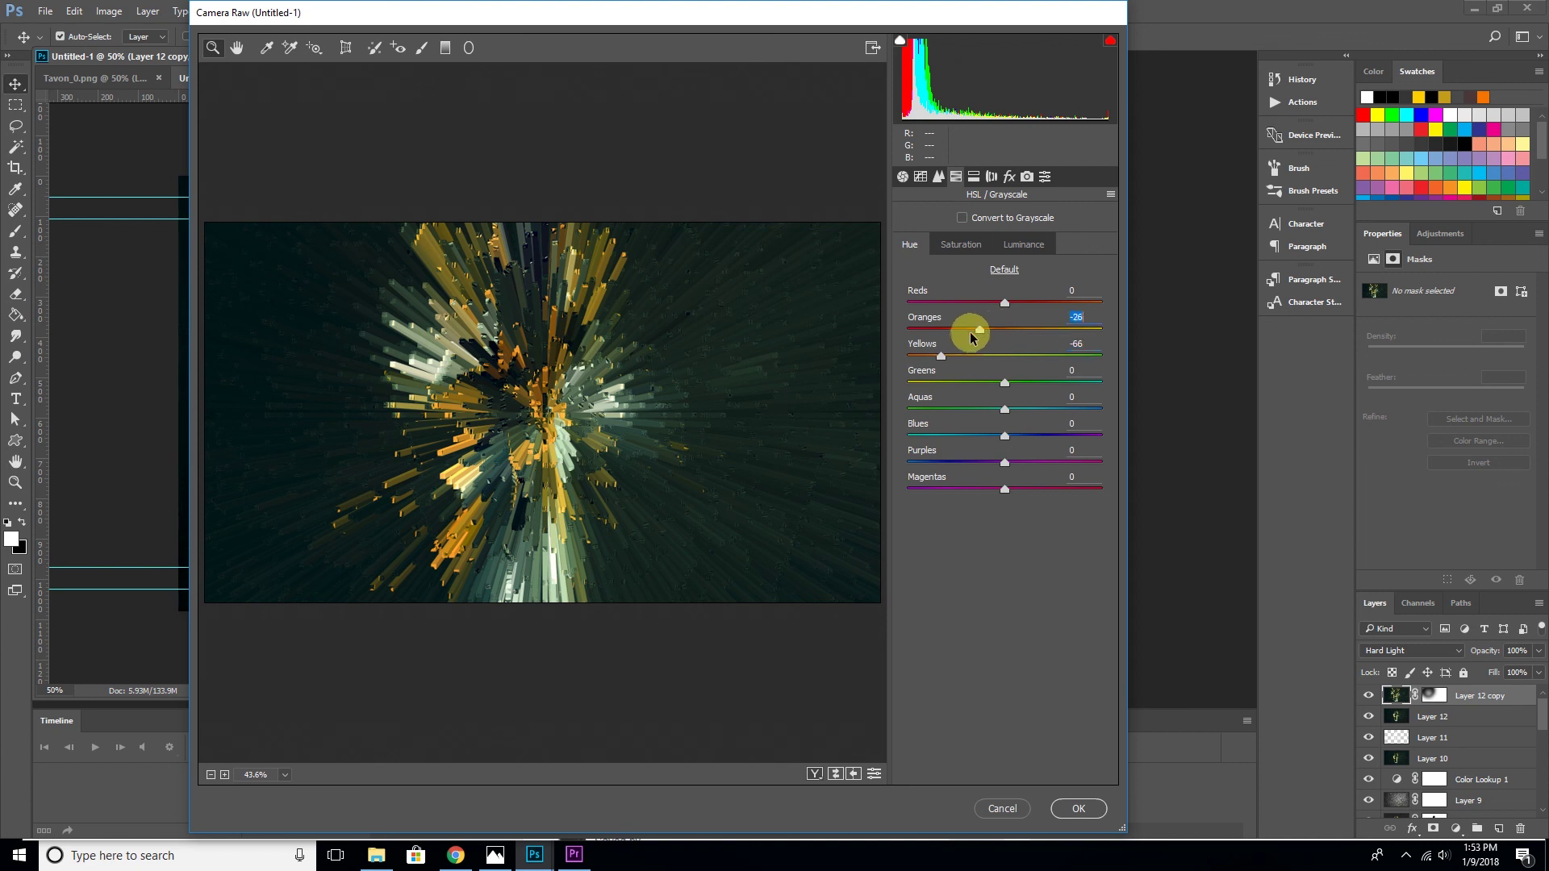
left_click(1077, 807)
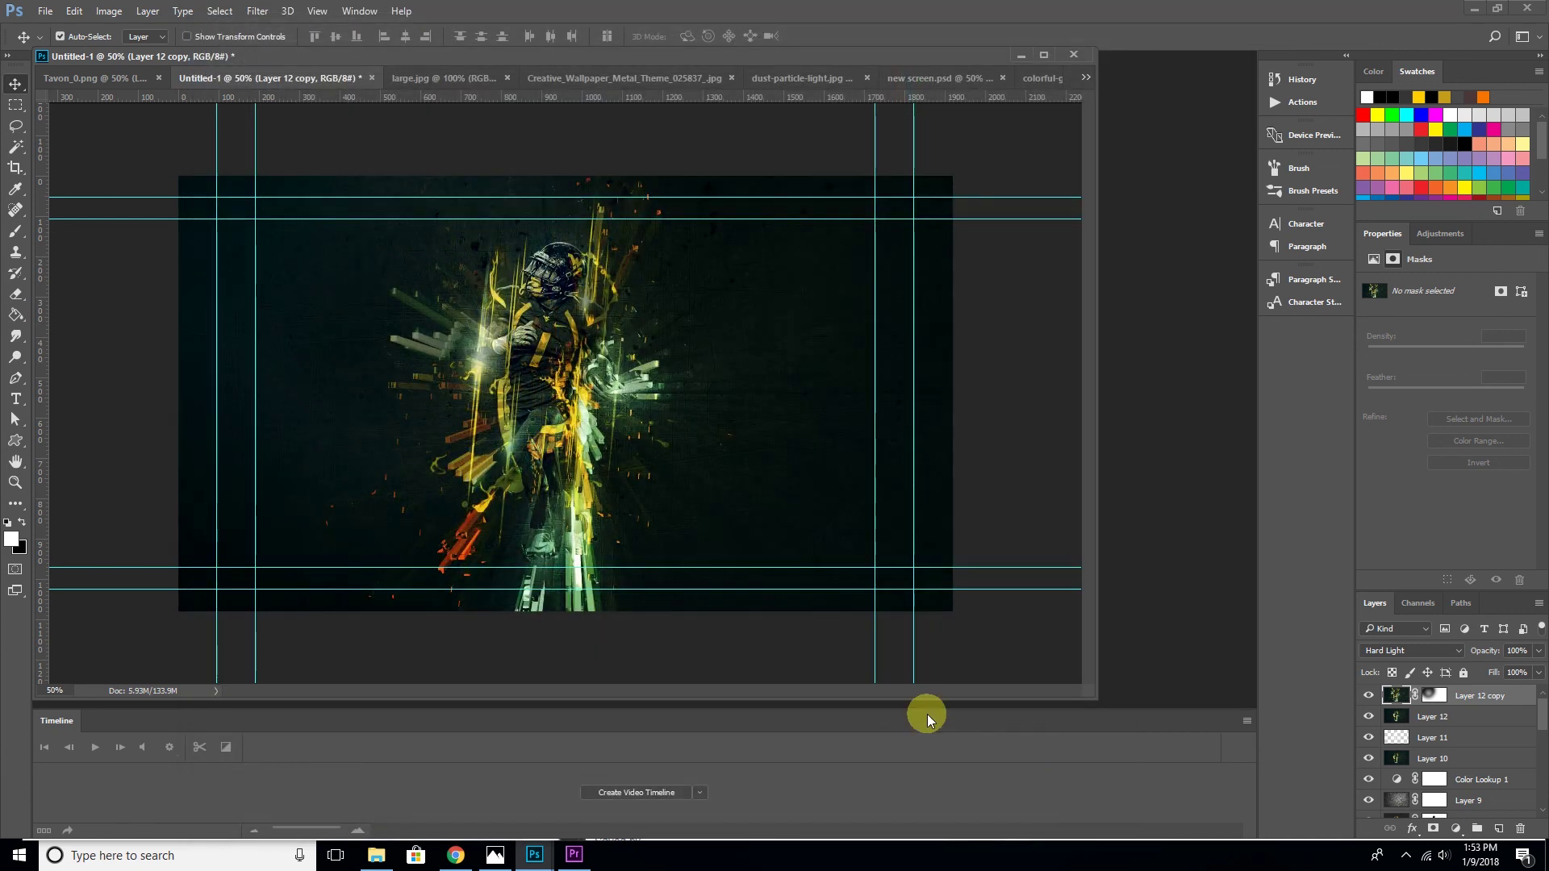